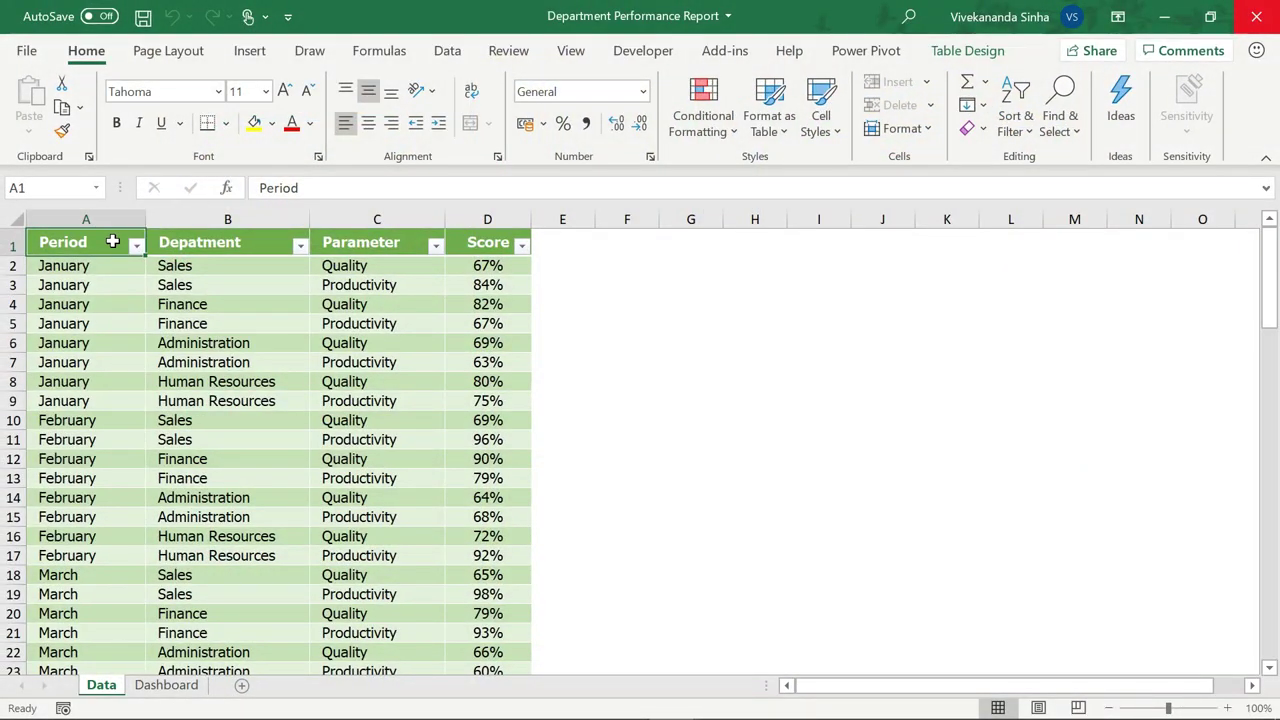
- Select the Department, Parameter, Quality, Productivity and Score entries in the Data table
left_click(237, 230)
left_click(330, 241)
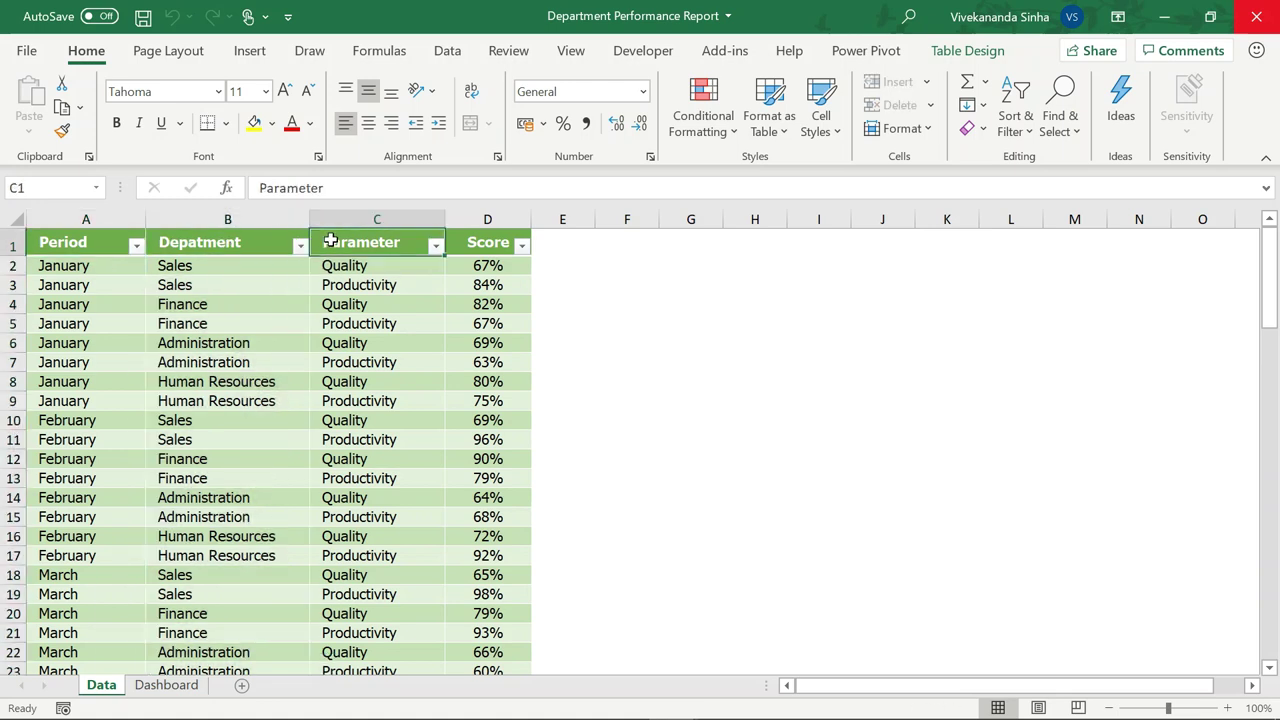
left_click(345, 268)
left_click(360, 285)
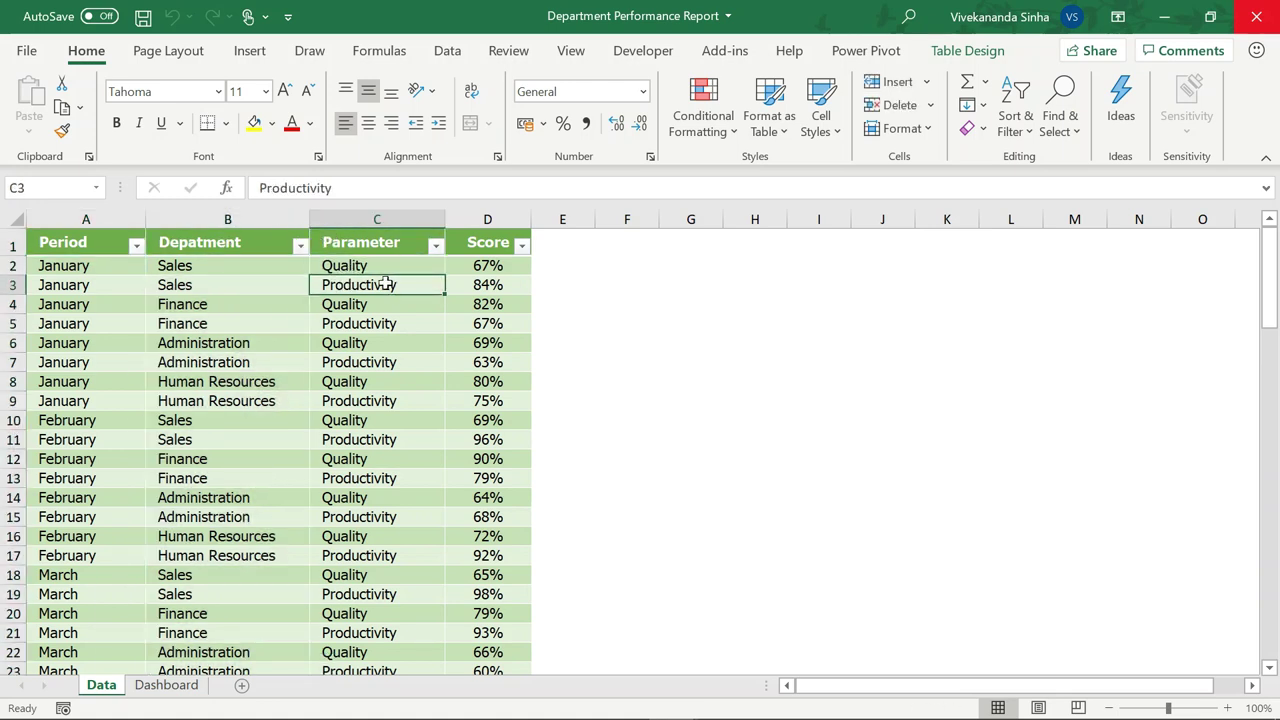
left_click(487, 241)
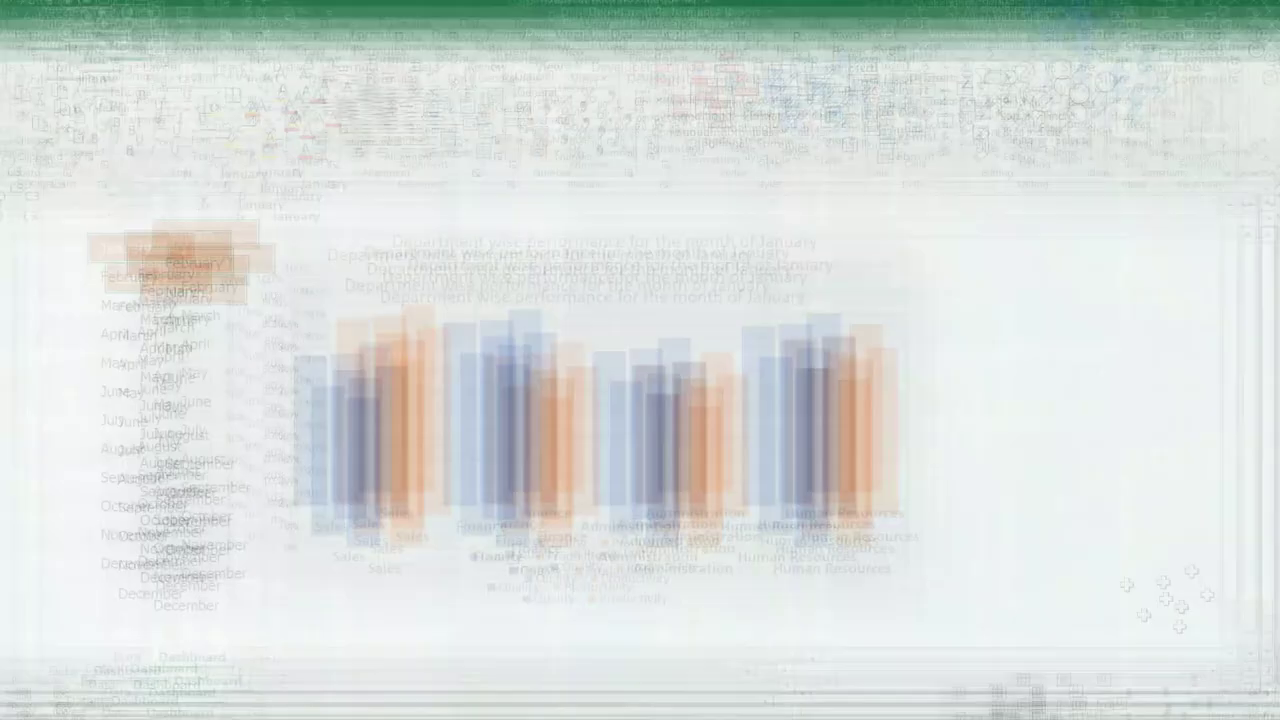
- Step through months like February, March, April and July to watch the chart update
key("Down")
key("Down")
key("Down")
key("Down")
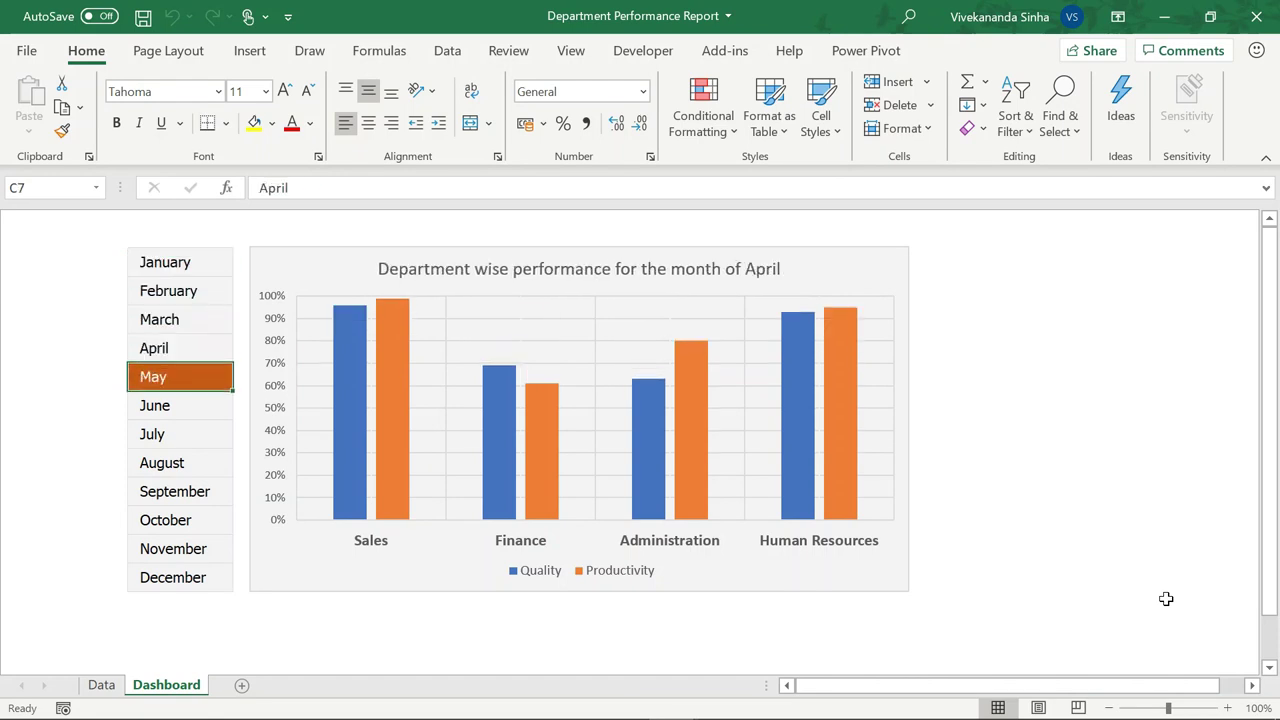
key("Down")
key("Down")
key("Down")
key("Down")
key("Down")
key("Up")
key("Up")
key("Up")
key("Up")
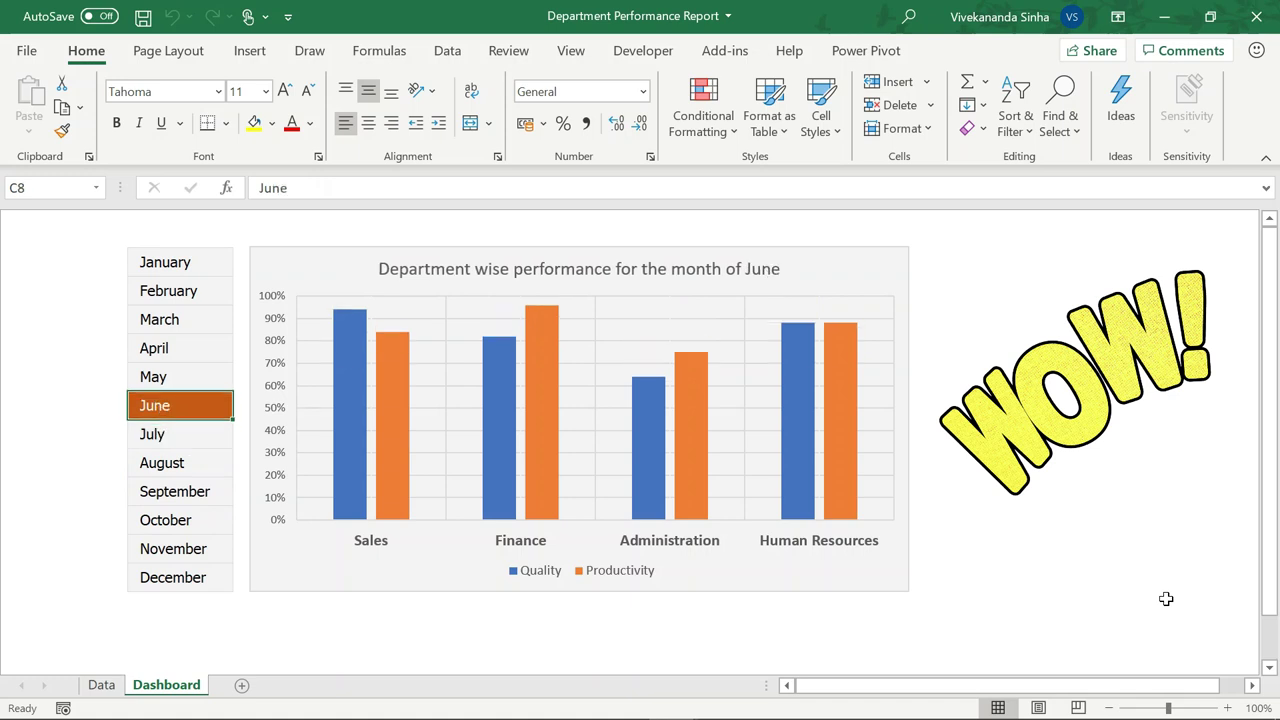
key("Up")
key("Up")
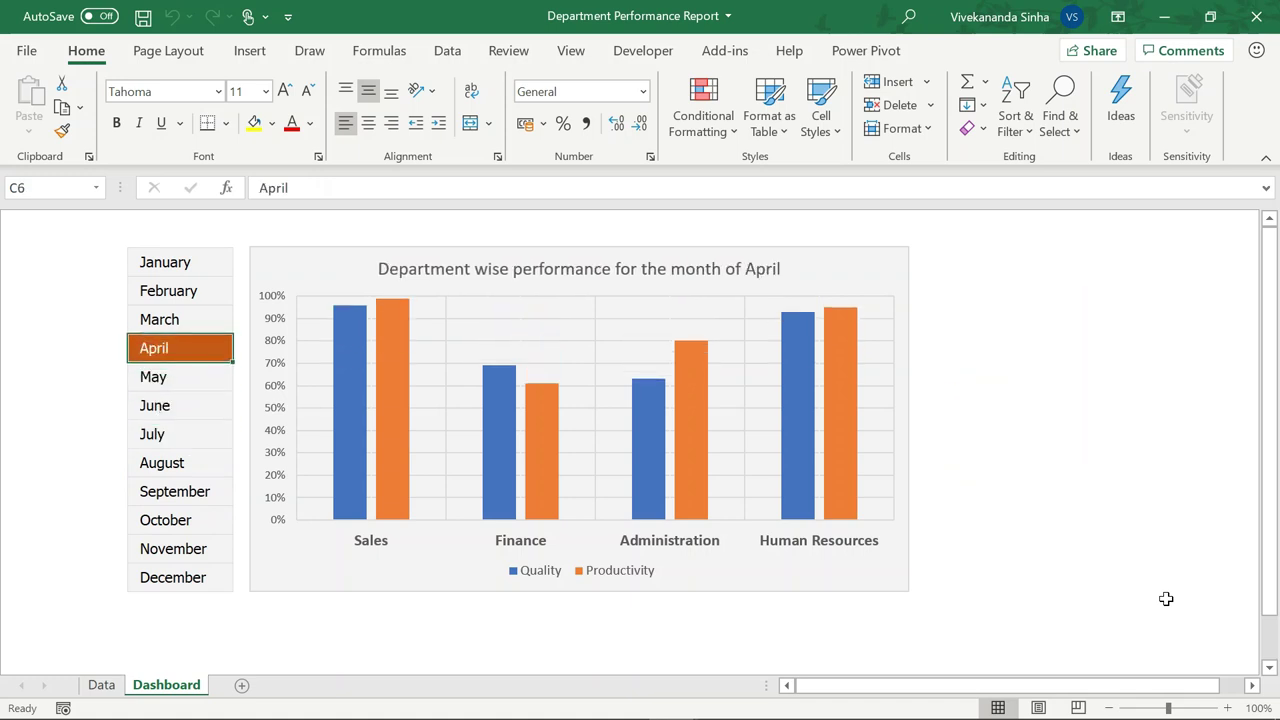
key("Down")
key("Down")
key("Down")
key("Down")
key("Down")
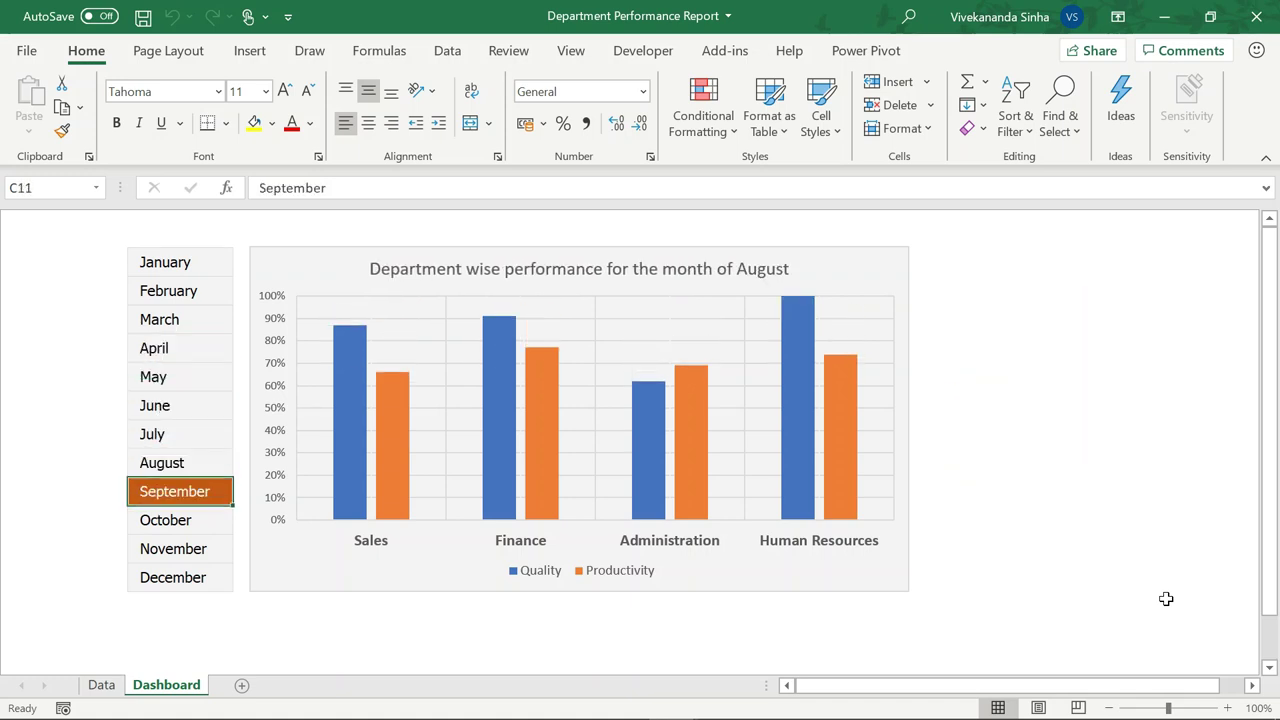
key("Down")
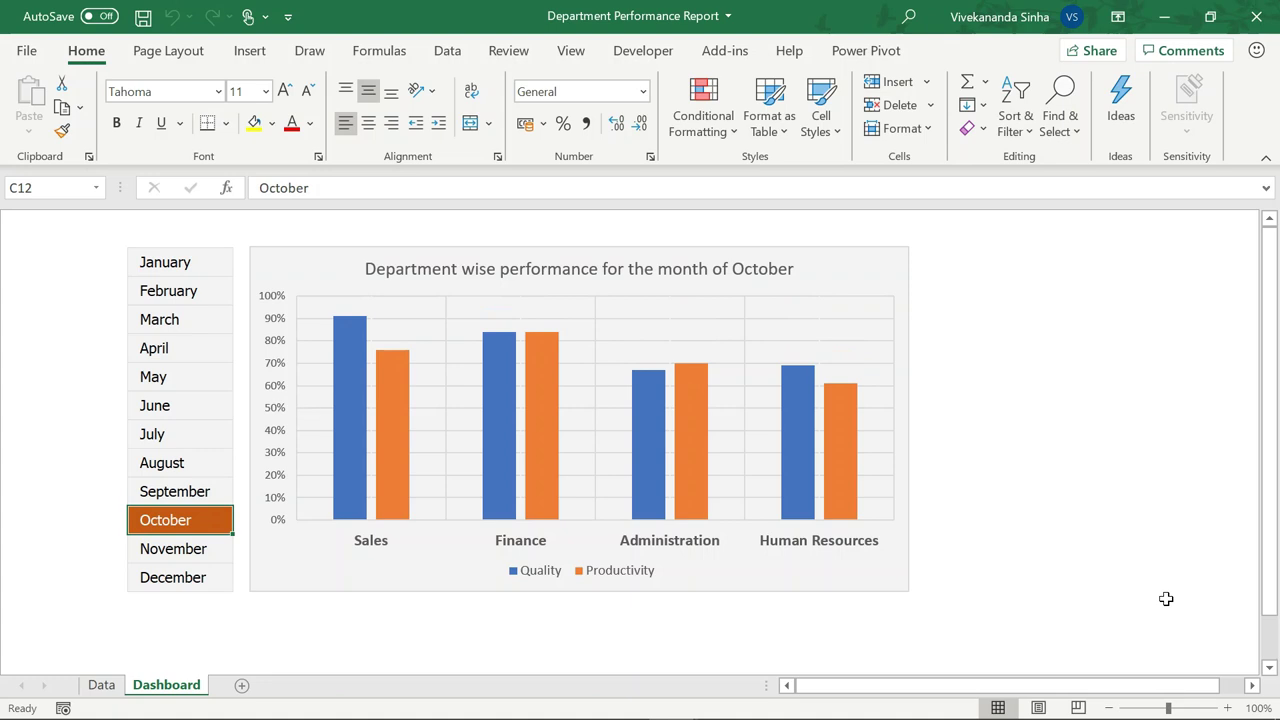
left_click(183, 354)
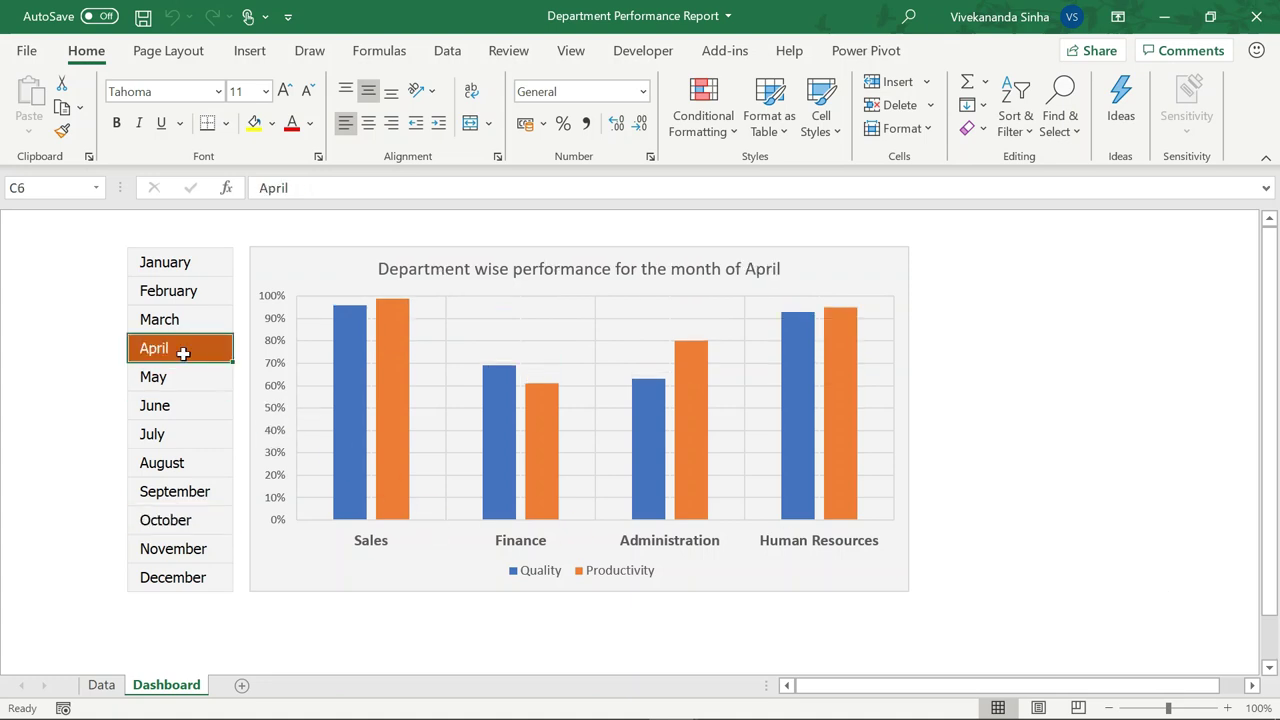
left_click(184, 432)
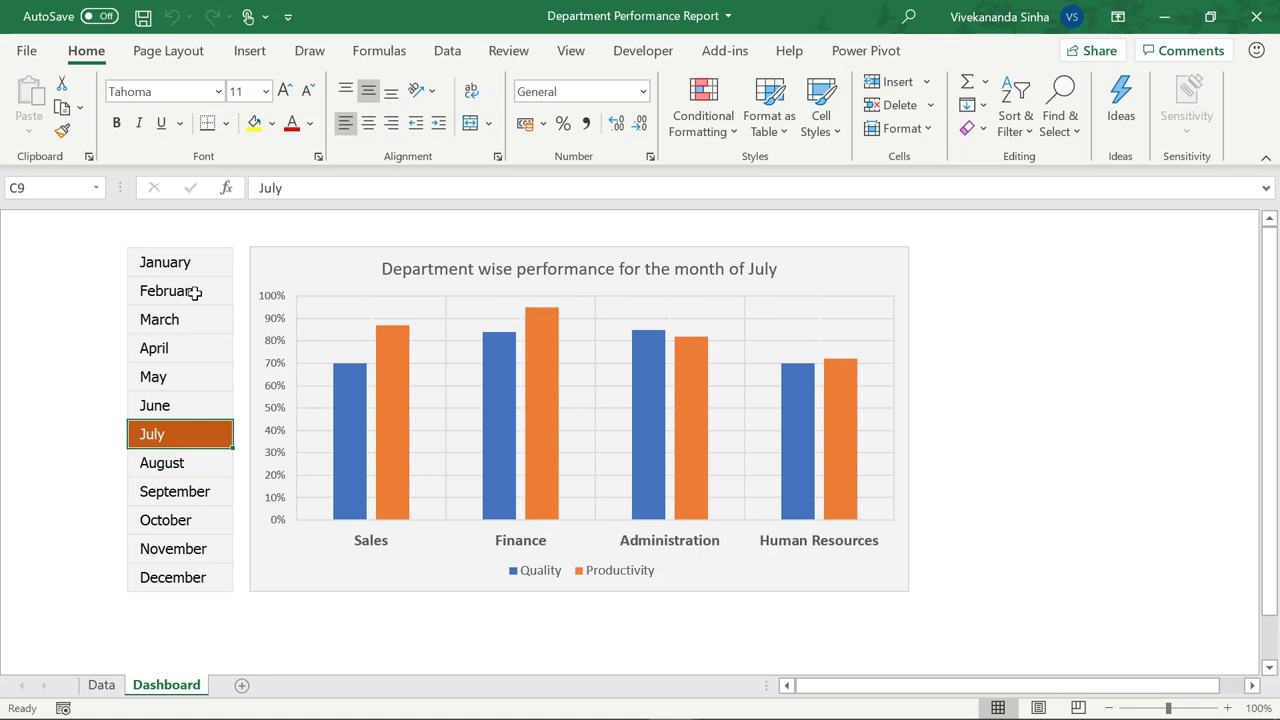
left_click(195, 292)
key("Down")
key("Down")
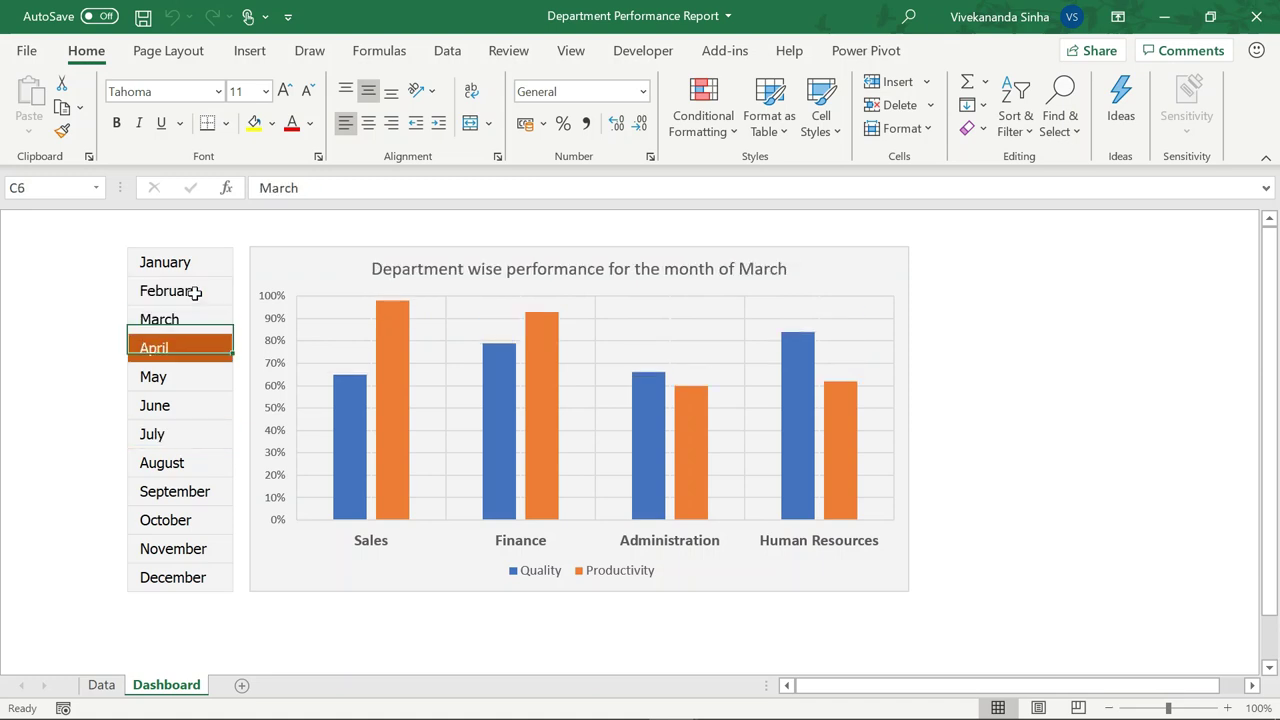
key("Down")
key("Down")
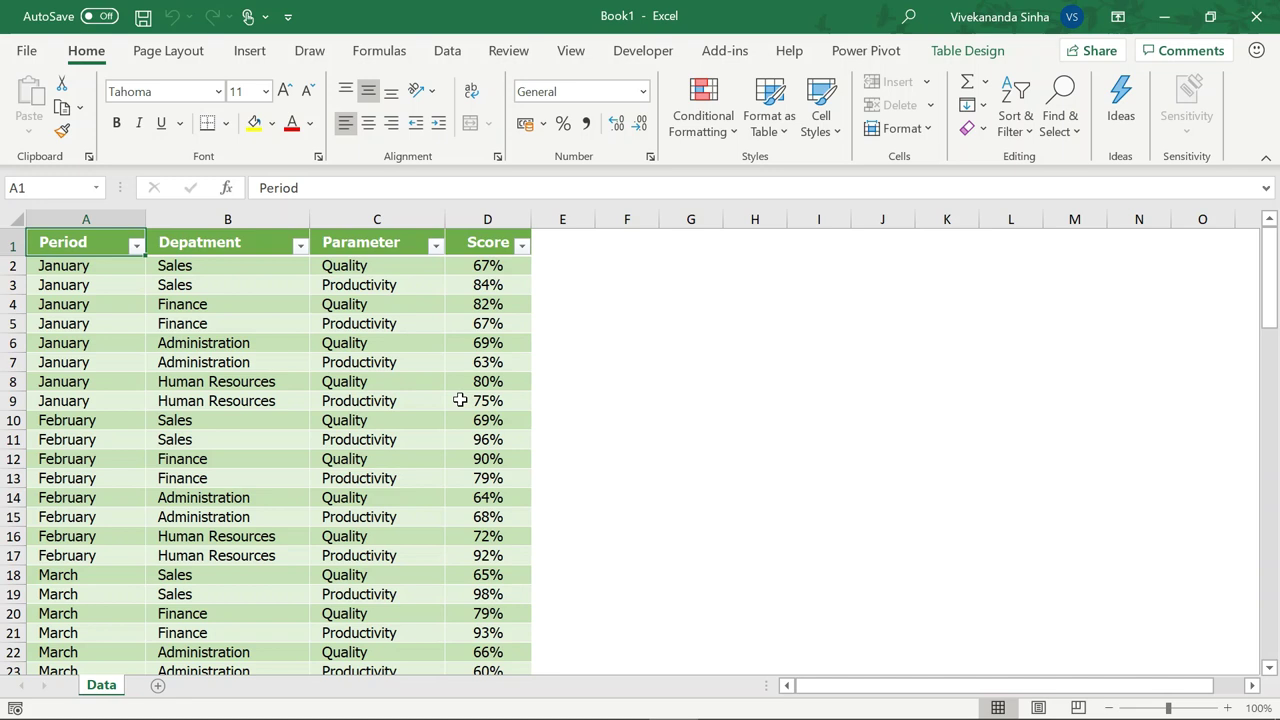
- Format the data range as a table and check its name on Table Design
key("ctrl+t")
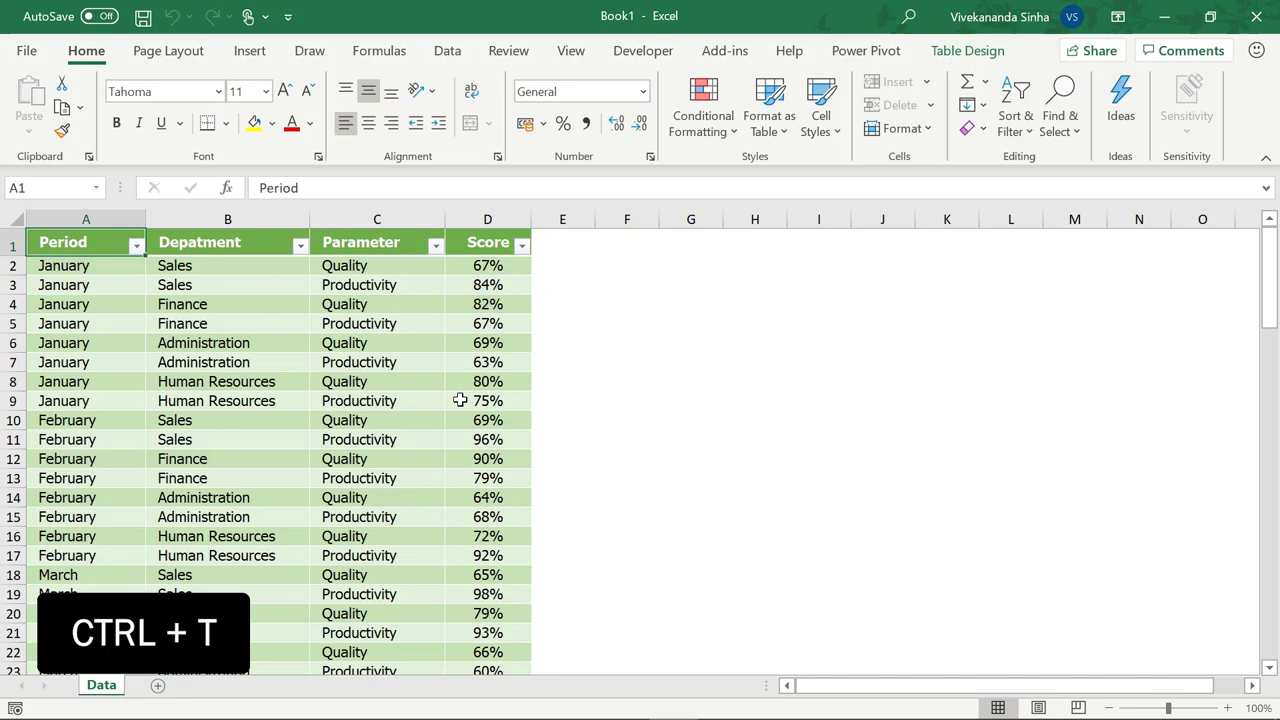
left_click(965, 51)
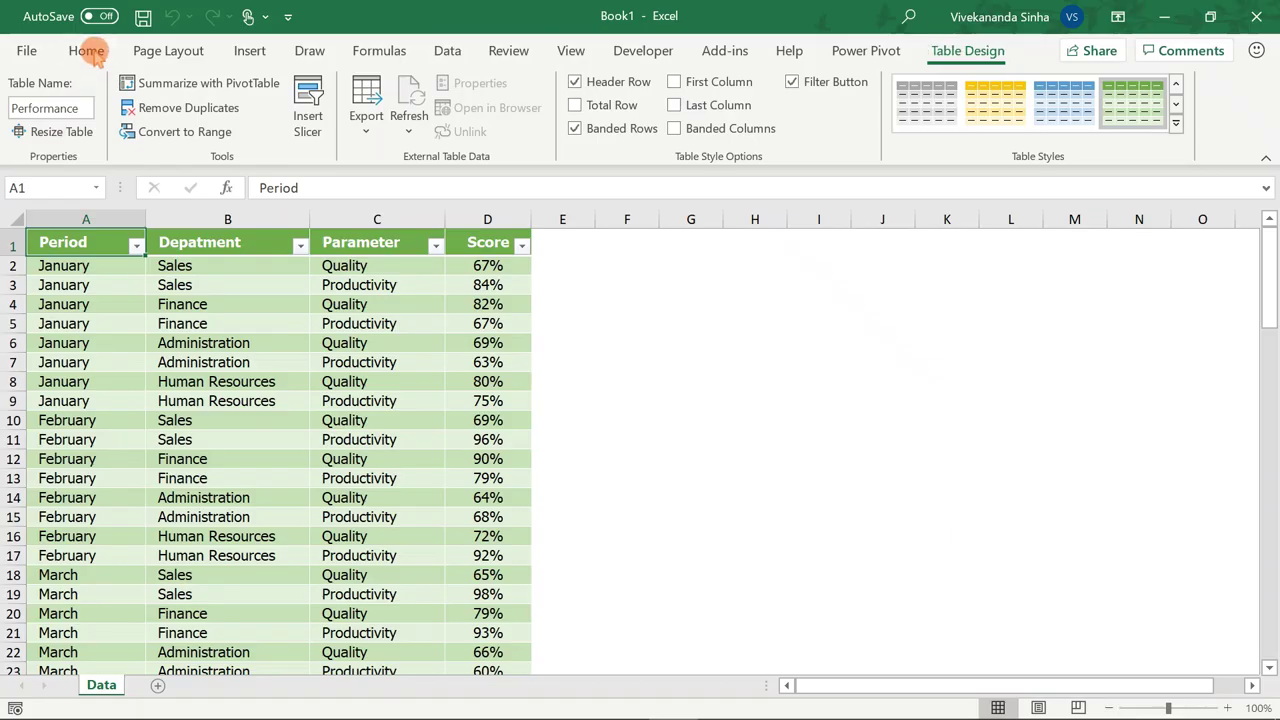
left_click(86, 50)
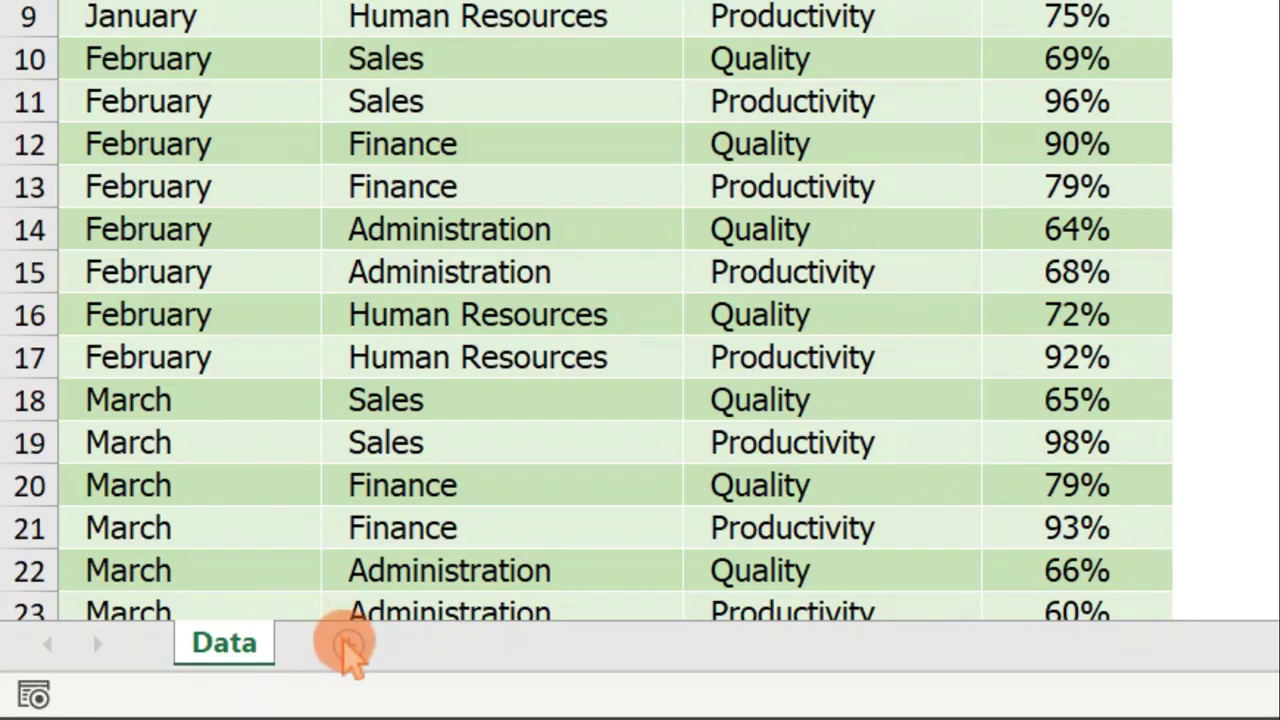
- Add a new worksheet named Calculation
left_click(345, 645)
double_click(343, 642)
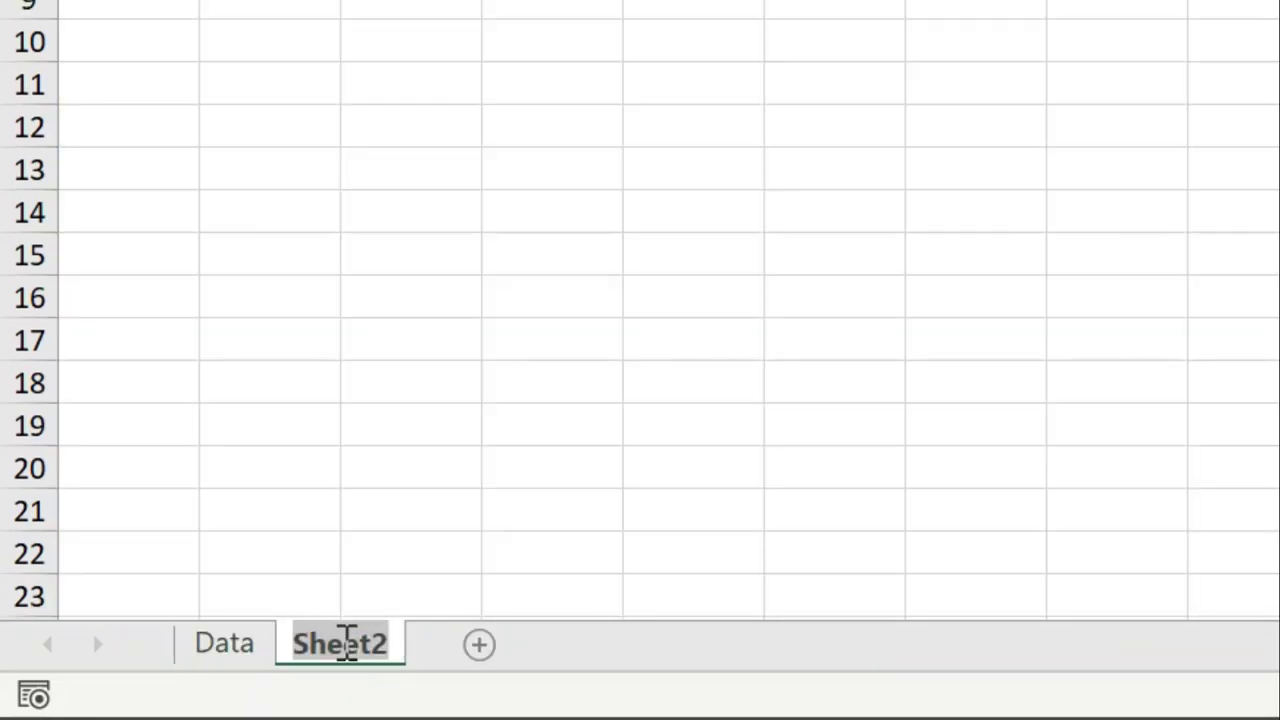
type("Calcula")
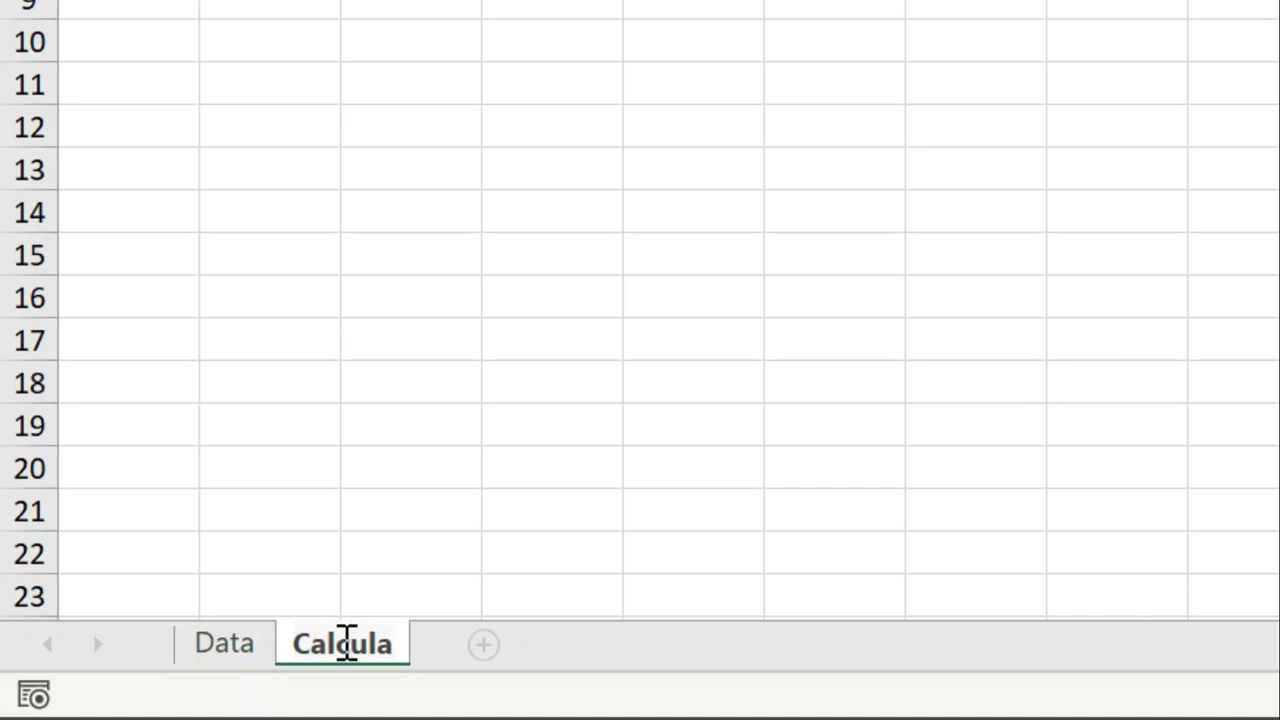
type("tion")
left_click(345, 645)
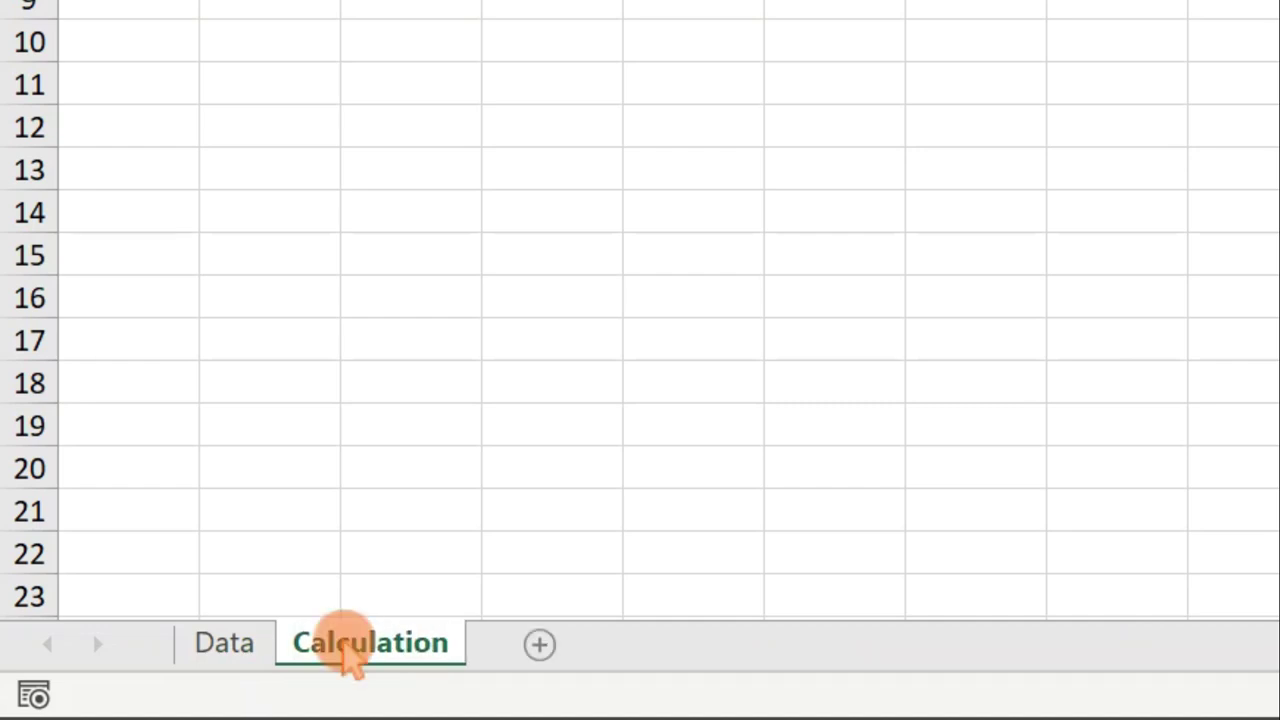
- Enter the heading Department in cell C4 of the Calculation sheet
left_click(212, 640)
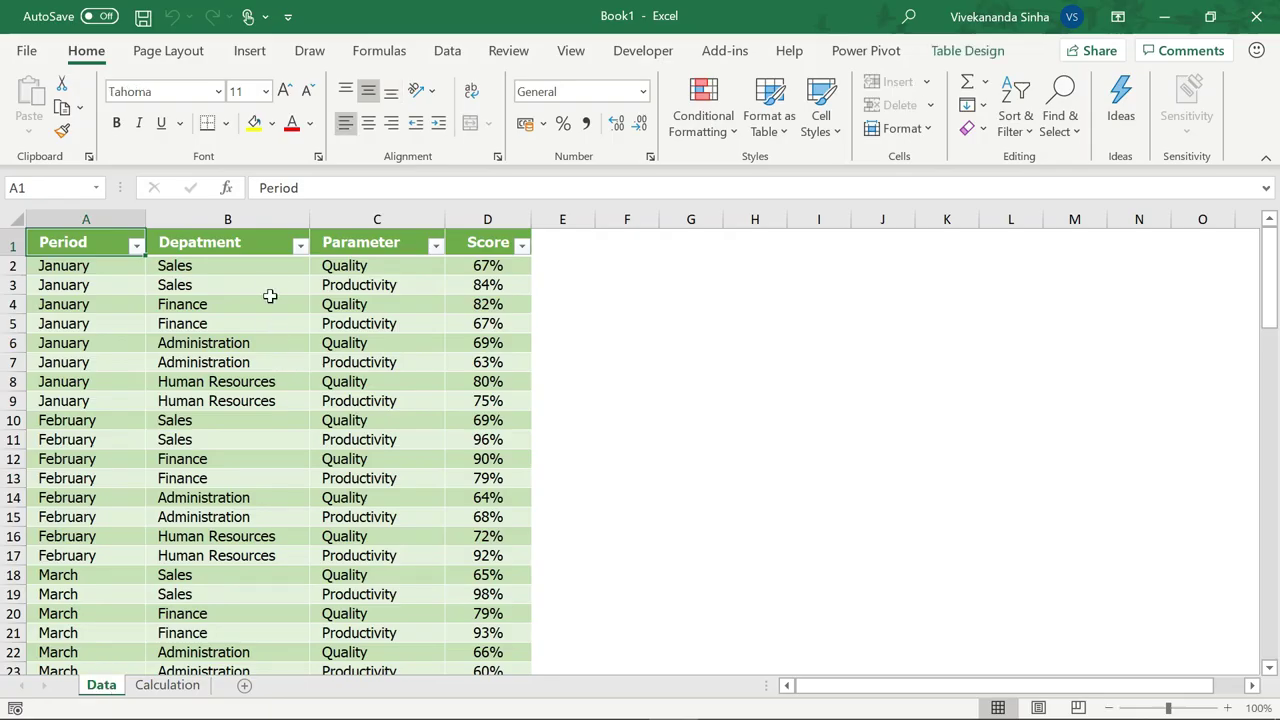
left_click(167, 686)
left_click(187, 292)
type("D")
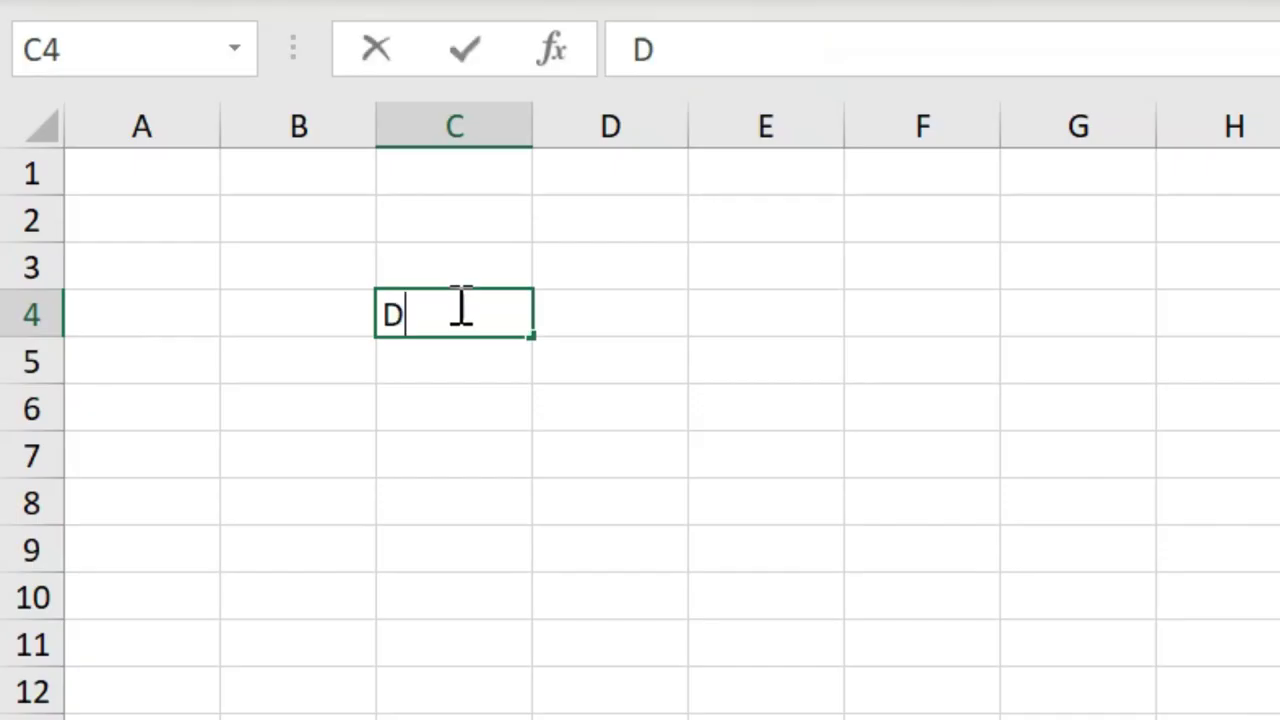
type("epart")
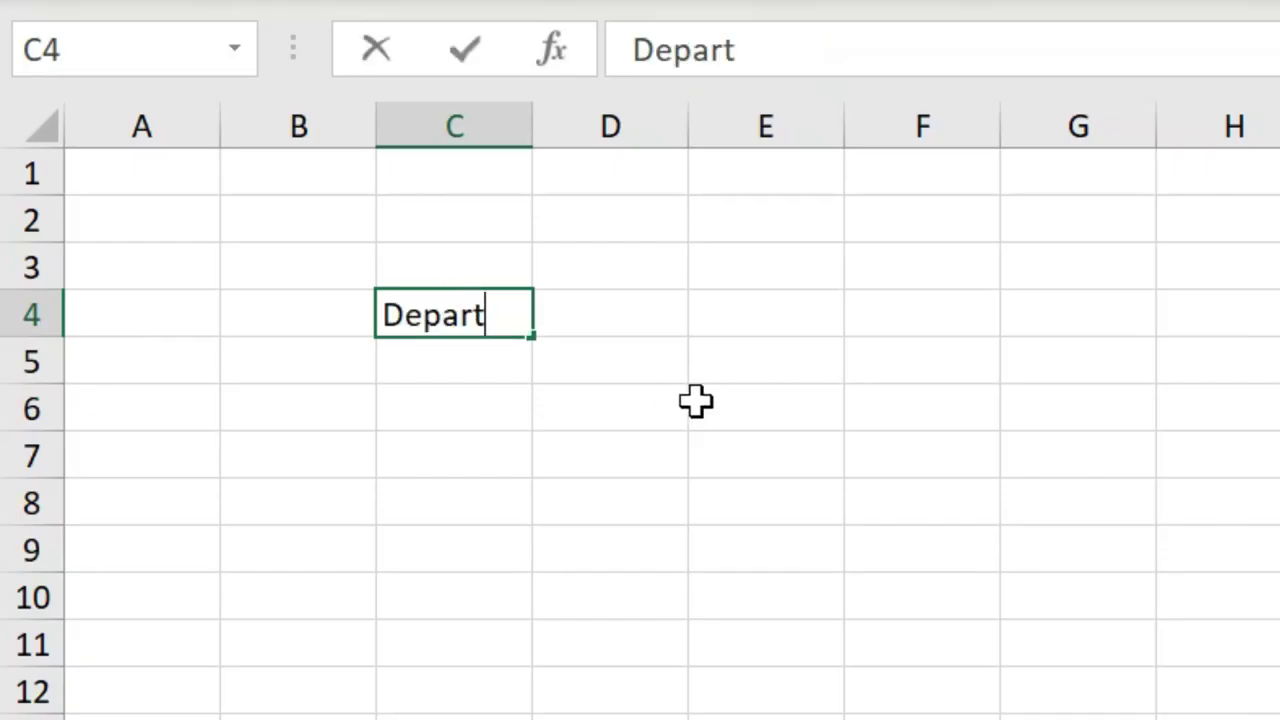
type("ment")
- Copy the Sales, Finance, Administration and Human Resources names from the Data sheet
key("Return")
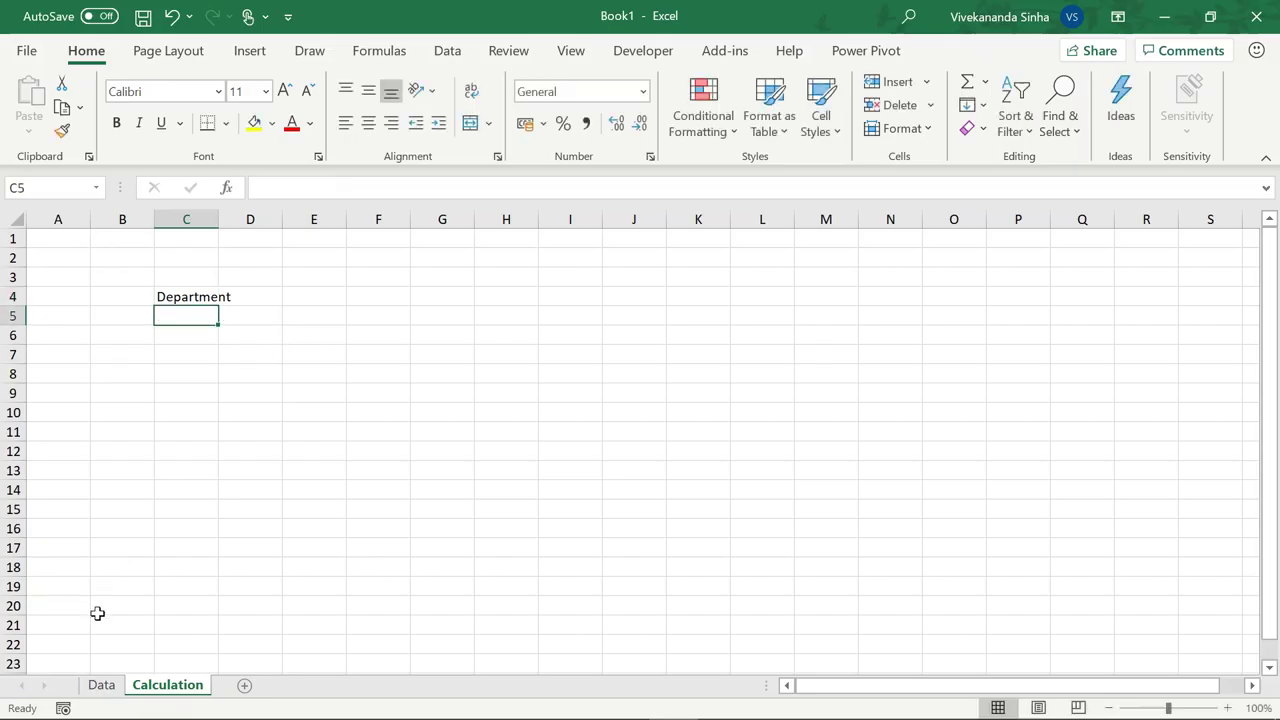
left_click(101, 684)
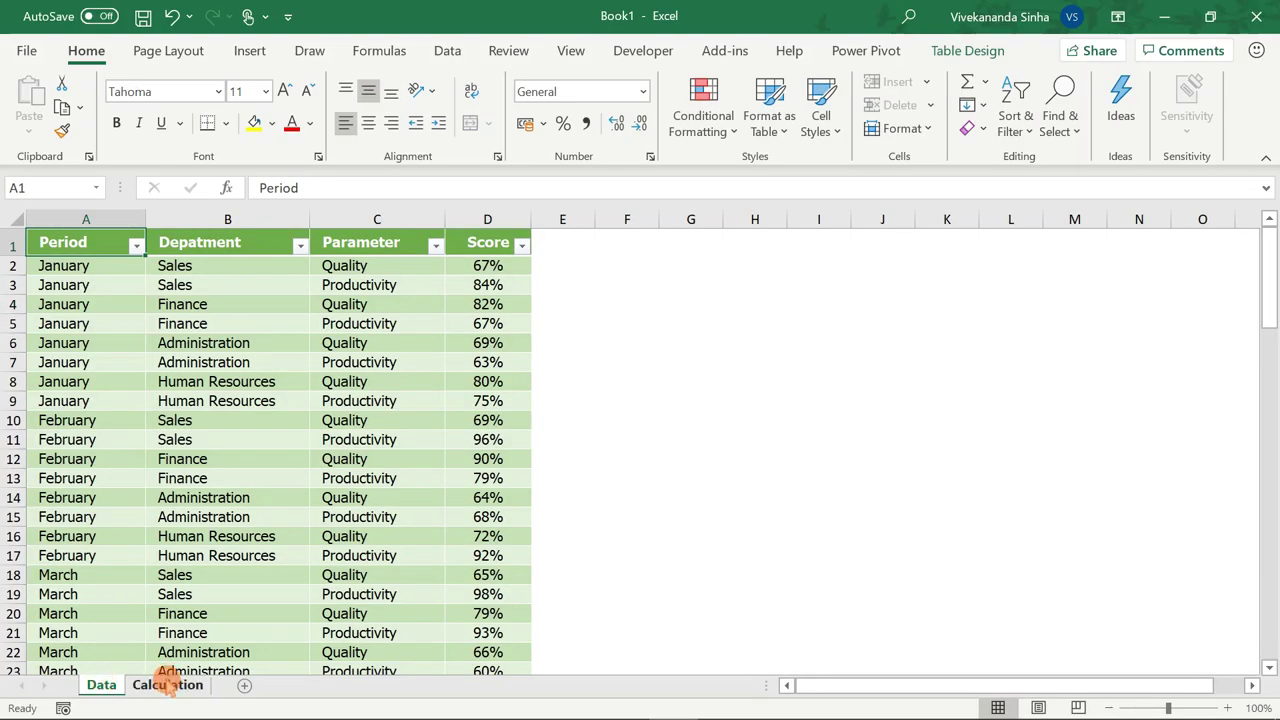
left_click(225, 264)
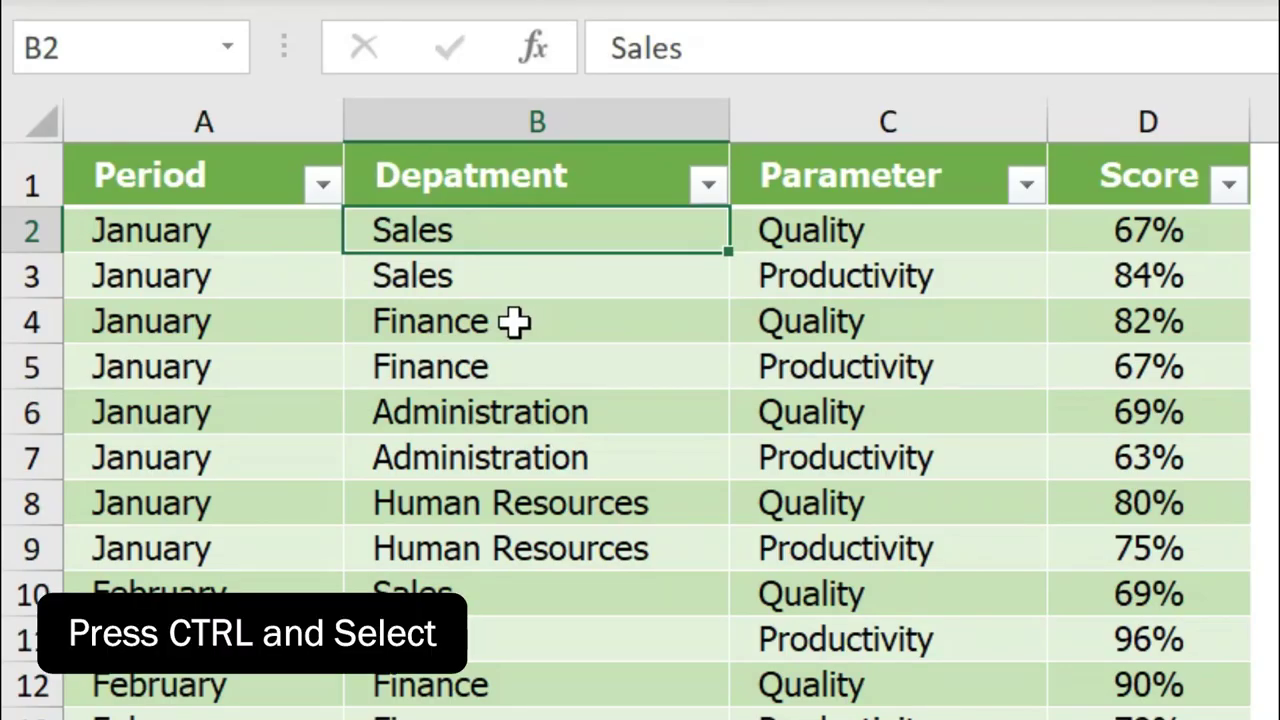
left_click(515, 321, "ctrl")
left_click(505, 408, "ctrl")
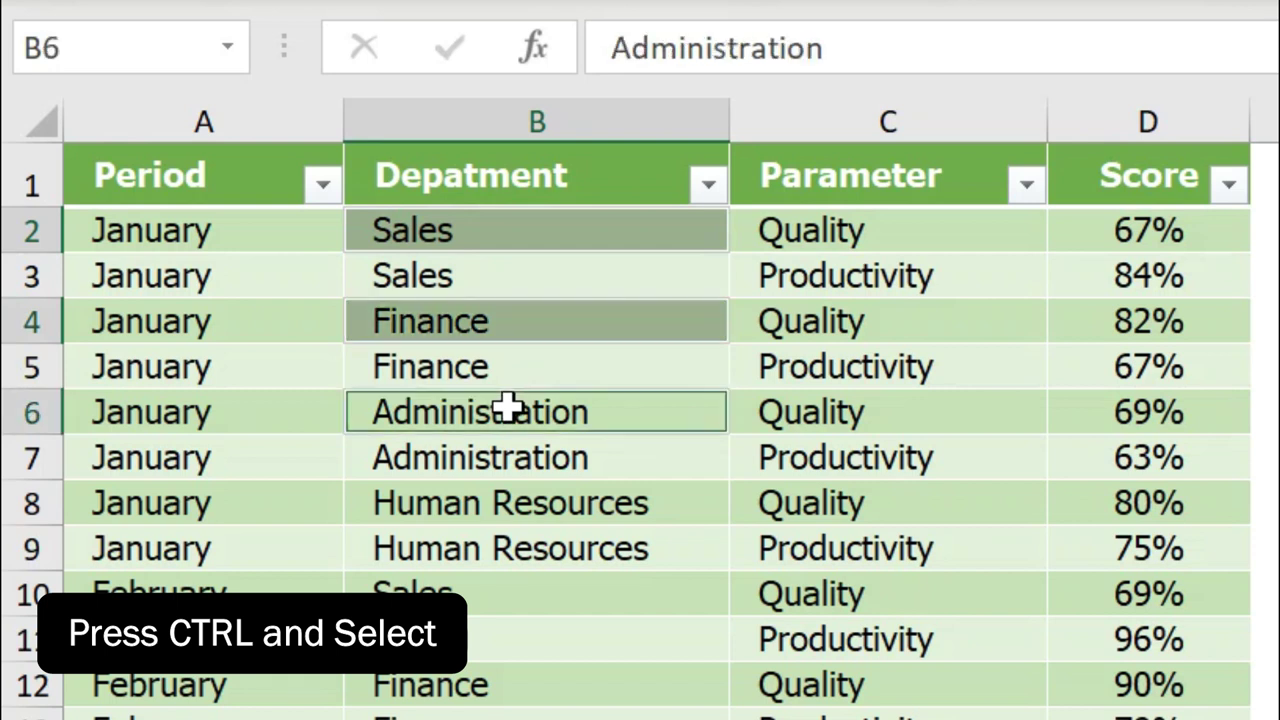
left_click(490, 502, "ctrl")
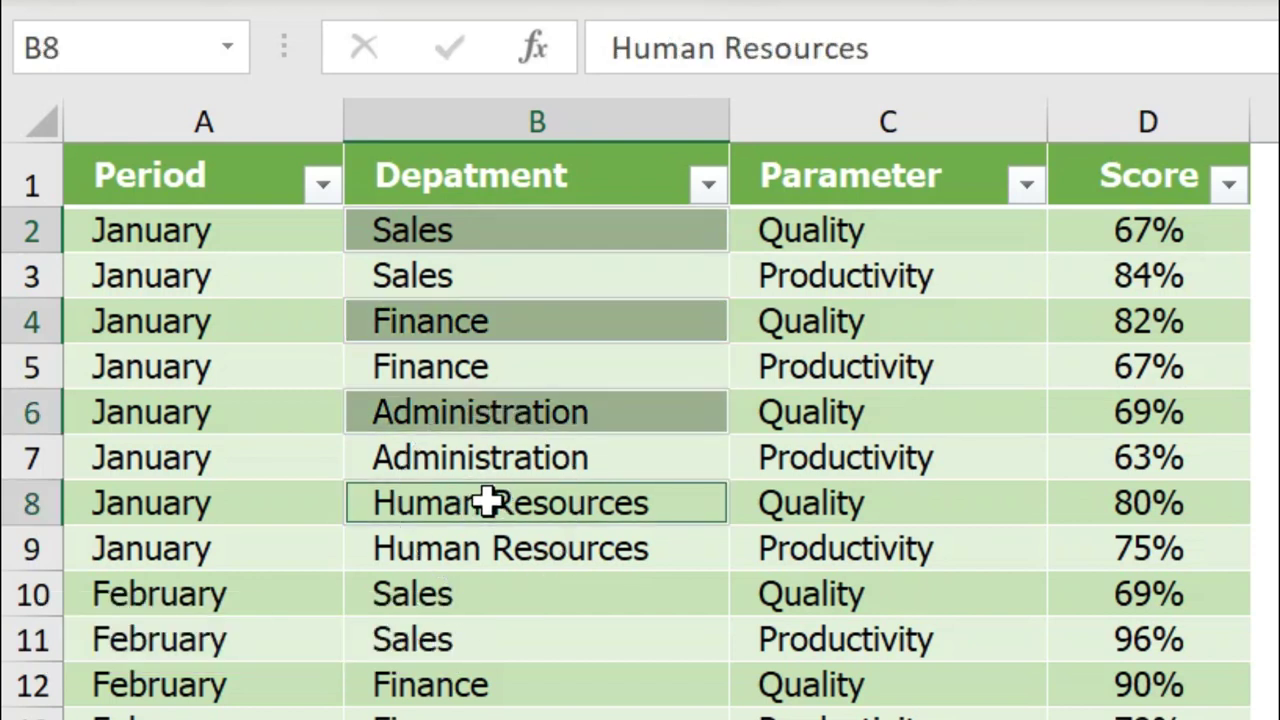
key("ctrl+c")
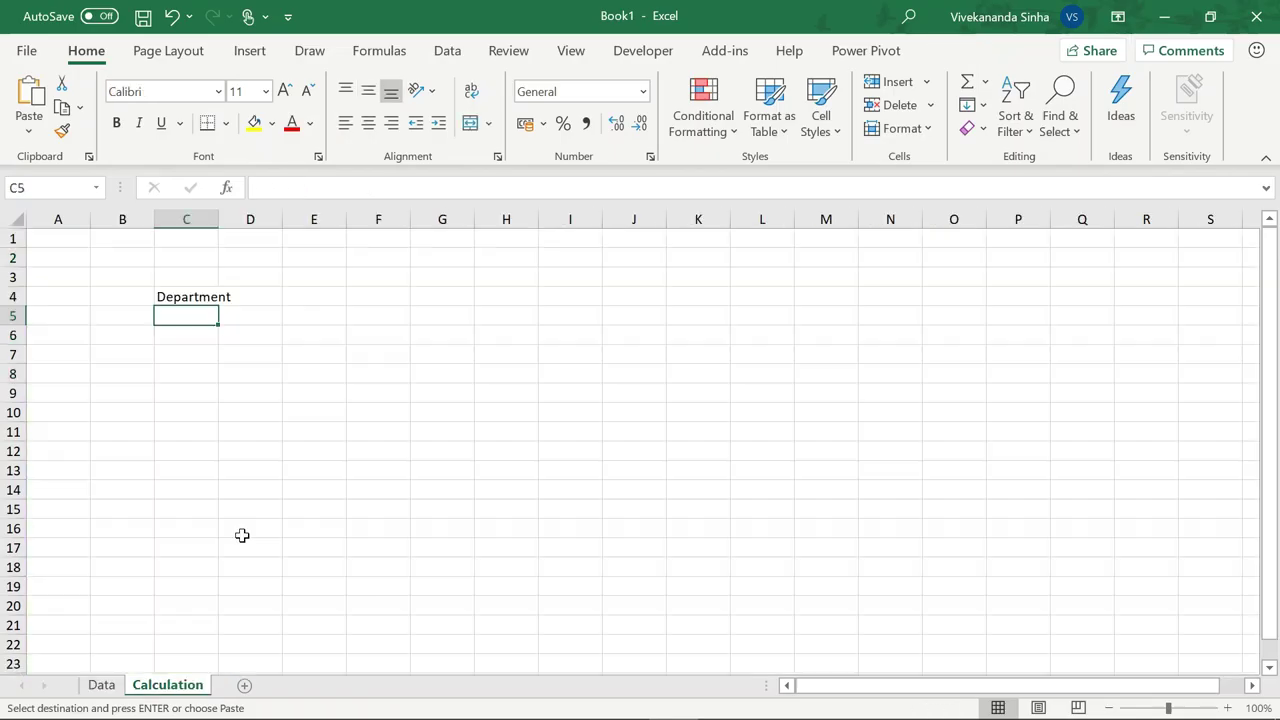
- Paste the department names as values into C5 and widen column C
right_click(194, 313)
left_click(272, 260)
left_click(134, 255)
left_click(420, 572)
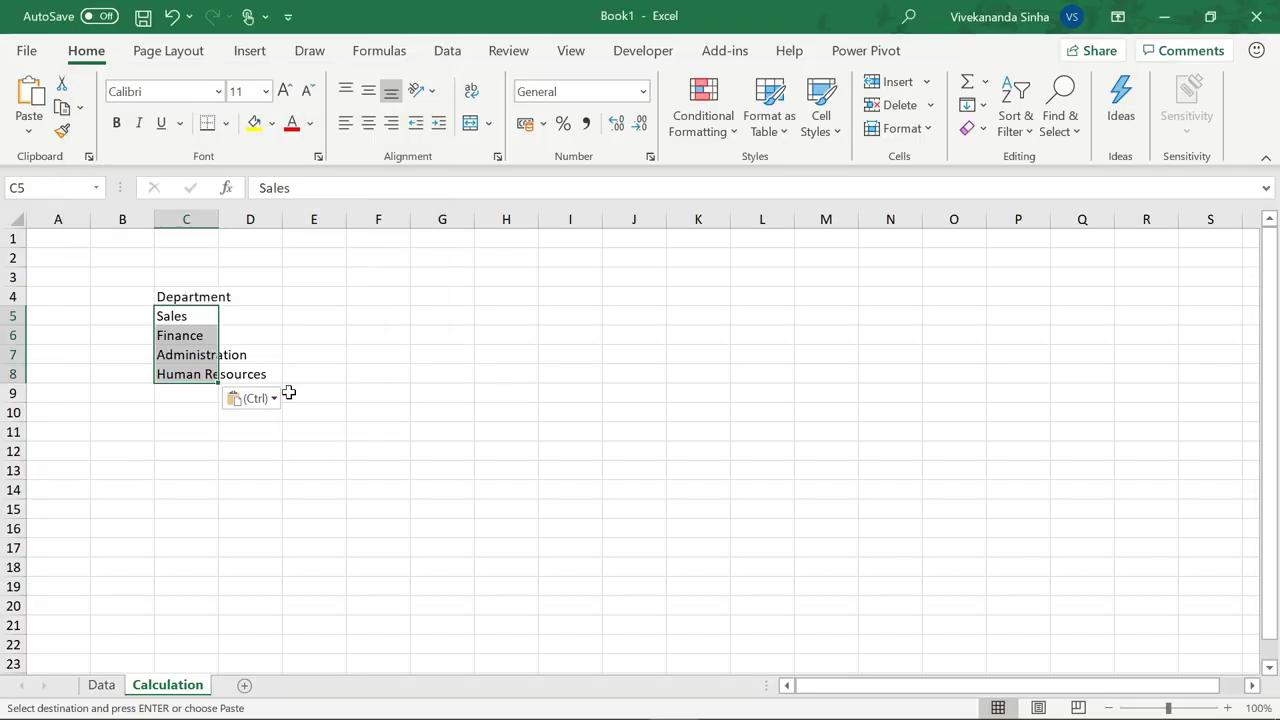
left_click_drag(219, 219, 289, 222)
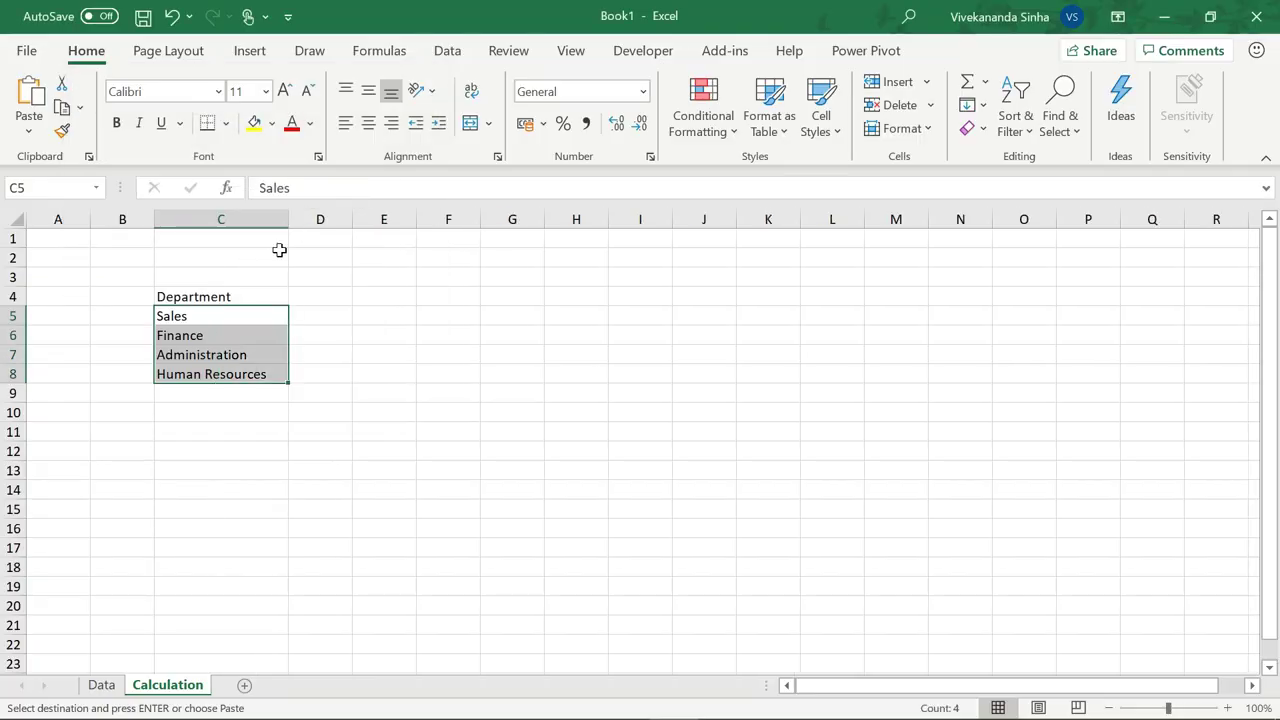
- Add the headers Quality in D4 and Productivity in E4
left_click(101, 685)
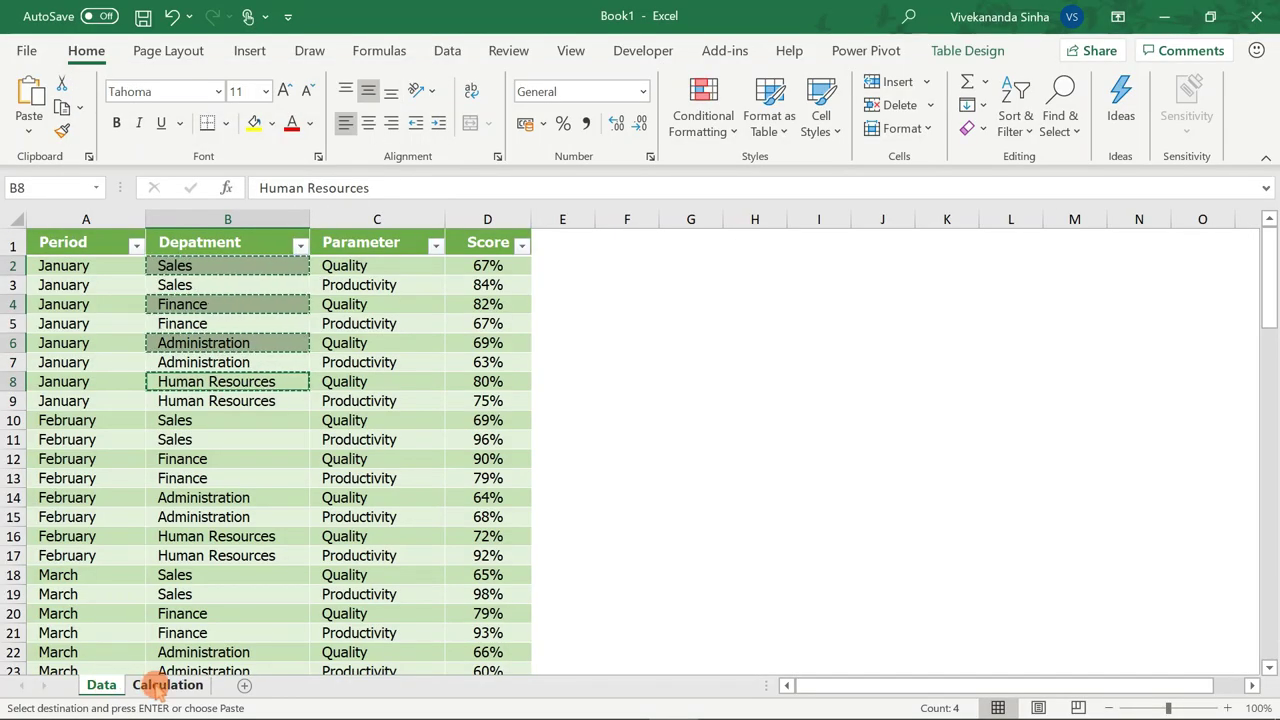
left_click(150, 686)
left_click(310, 293)
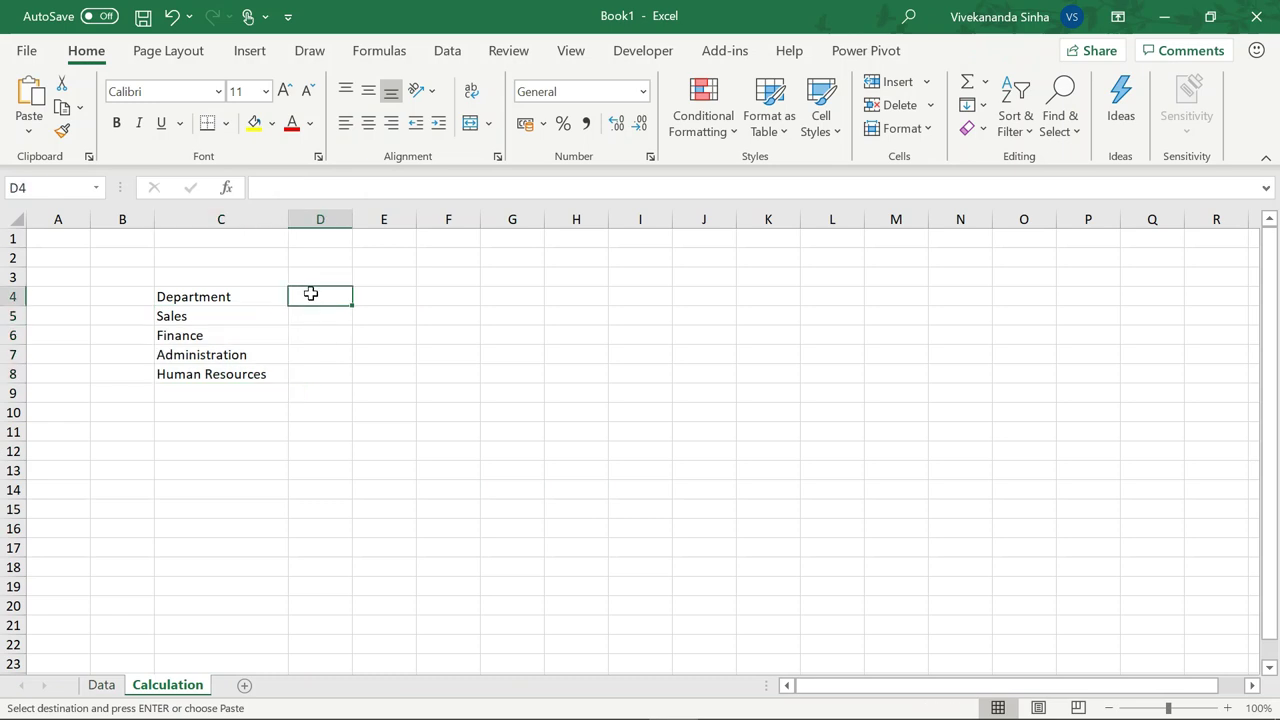
type("Qualit")
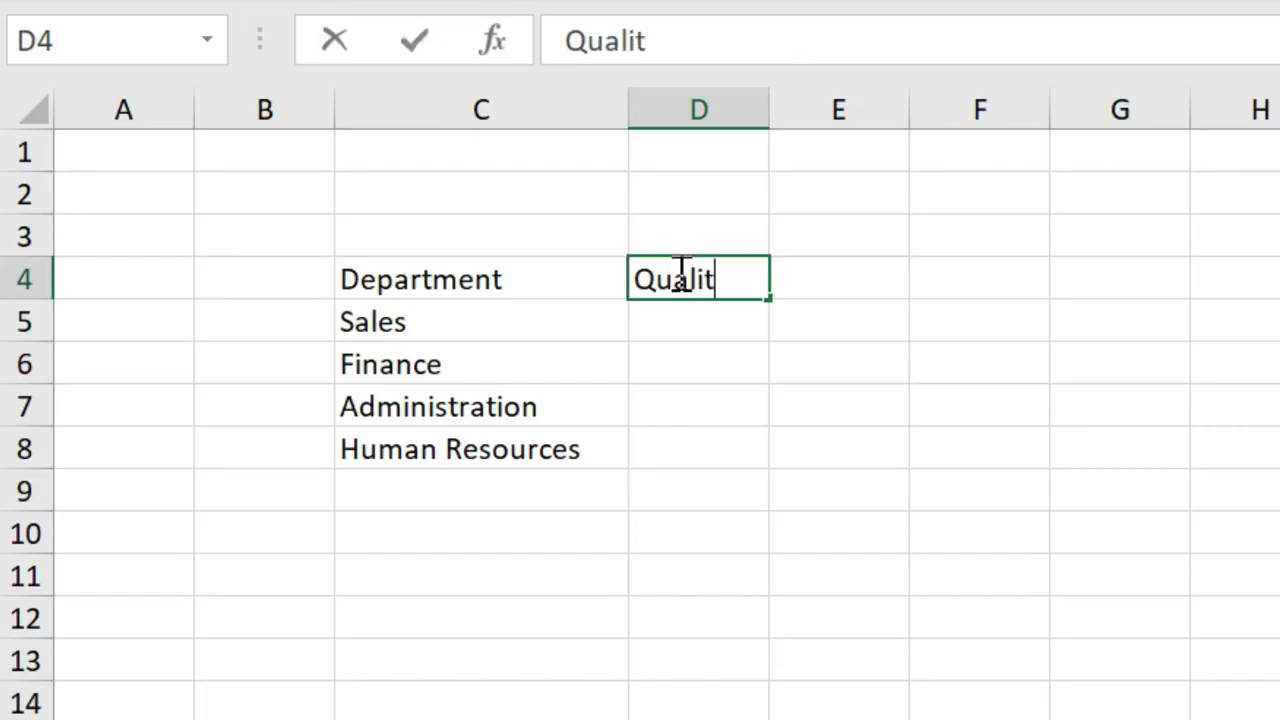
type("y")
key("Tab")
type("Prod")
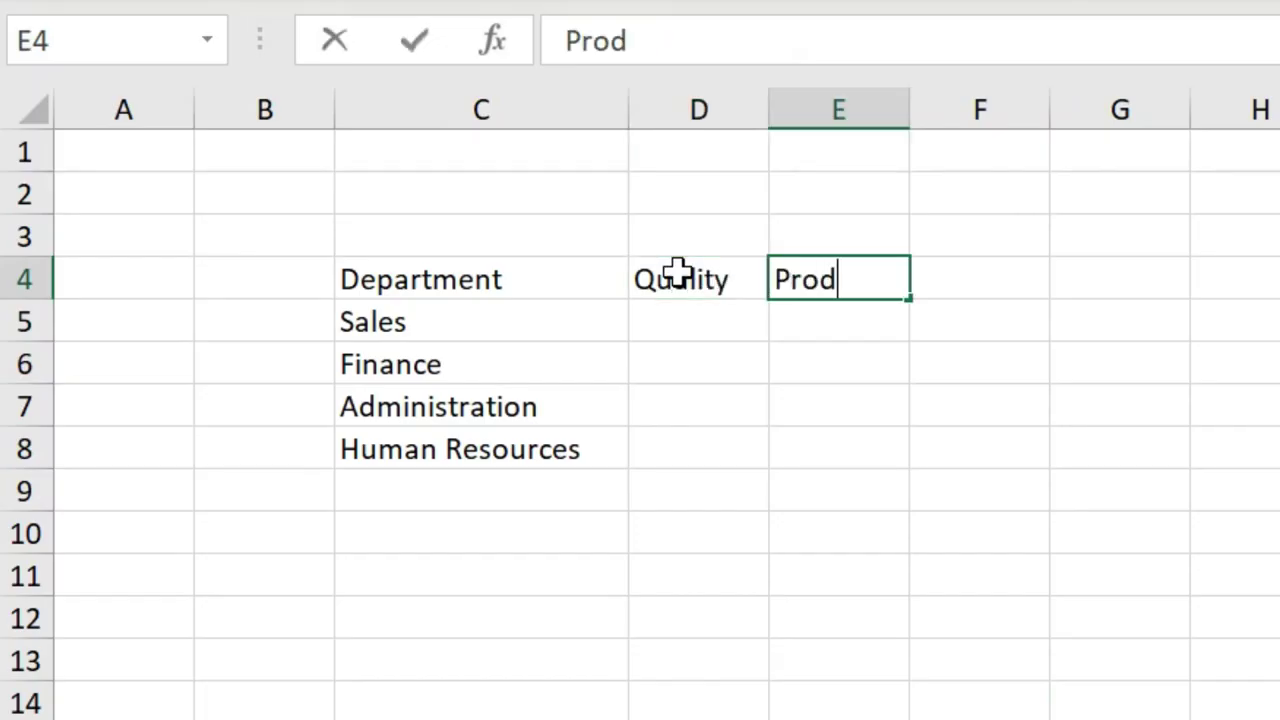
type("uctivity")
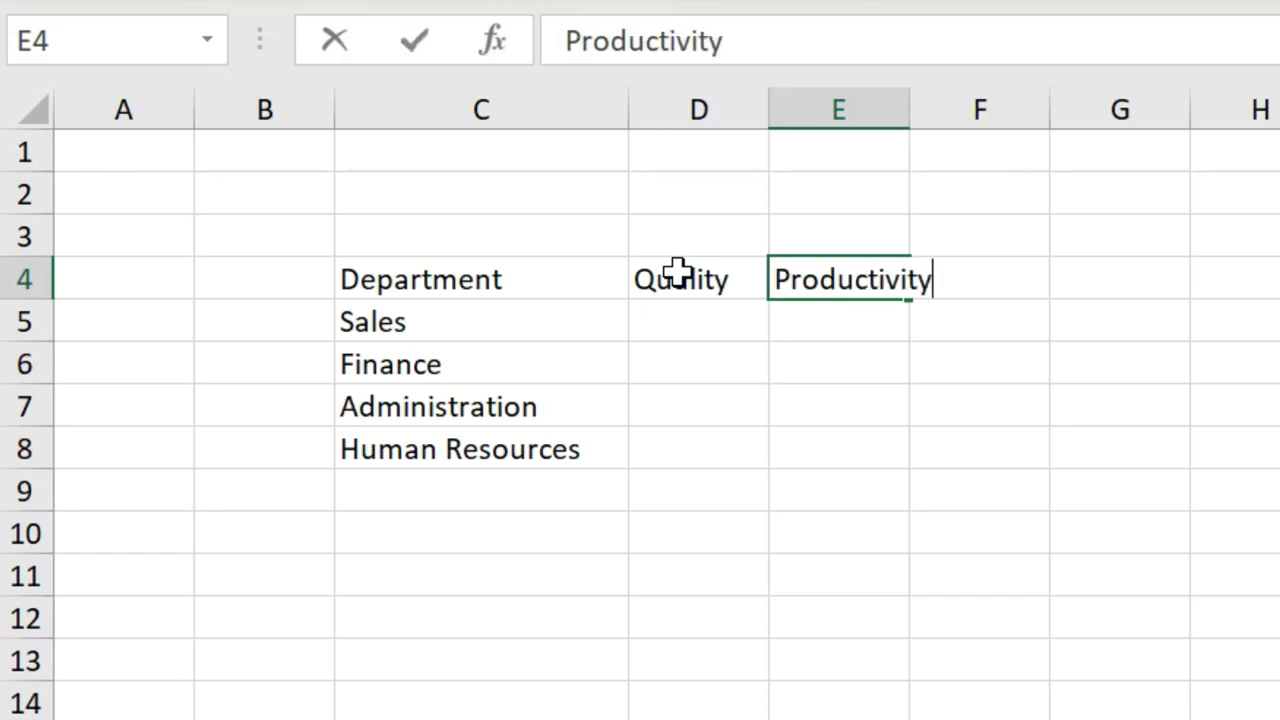
key("Return")
- Widen column E and select the table range C4:E8
left_click_drag(906, 114, 980, 110)
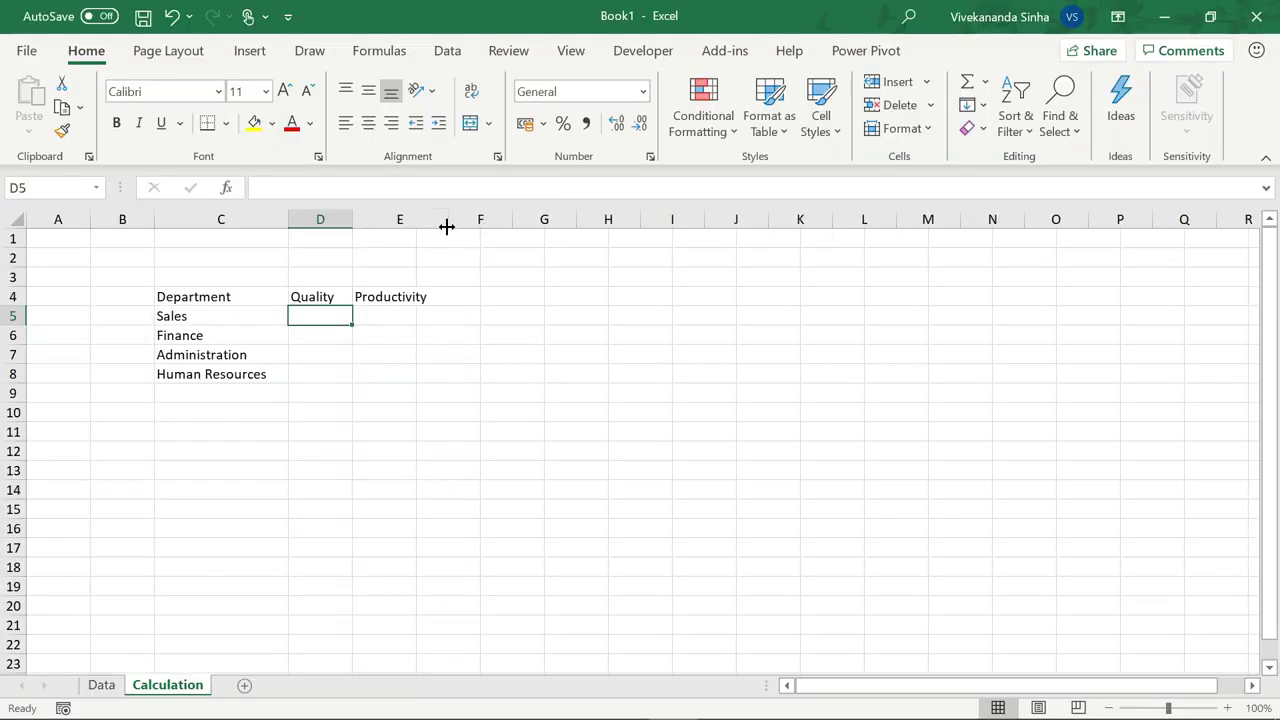
left_click(307, 297)
left_click_drag(191, 297, 426, 373)
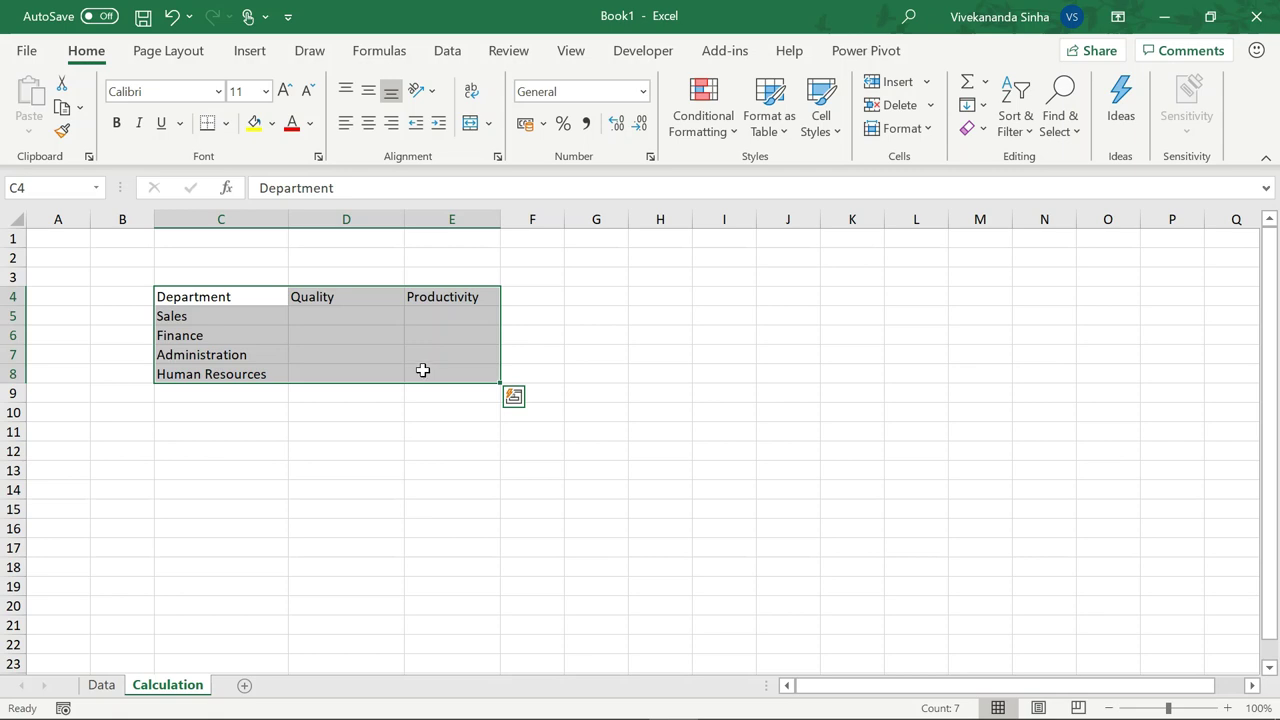
- Enter January in cell B2
left_click(111, 259)
type("Janua")
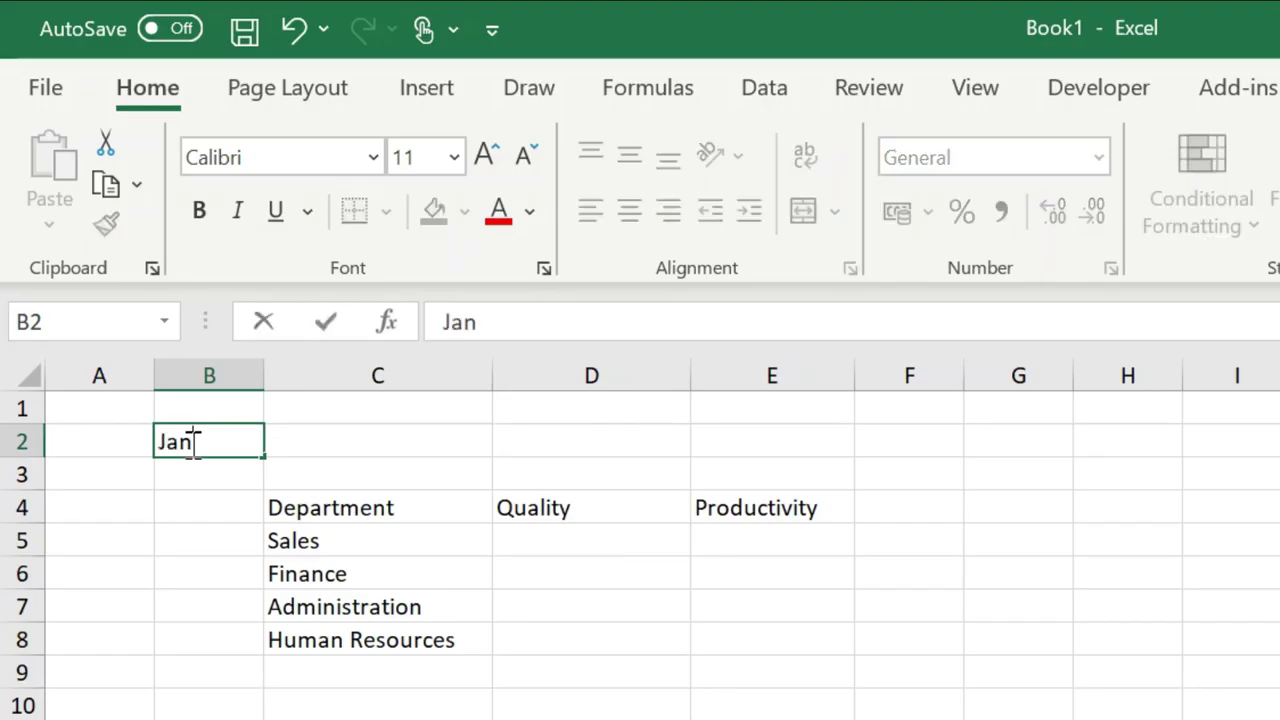
type("ry")
key("Return")
left_click(193, 443)
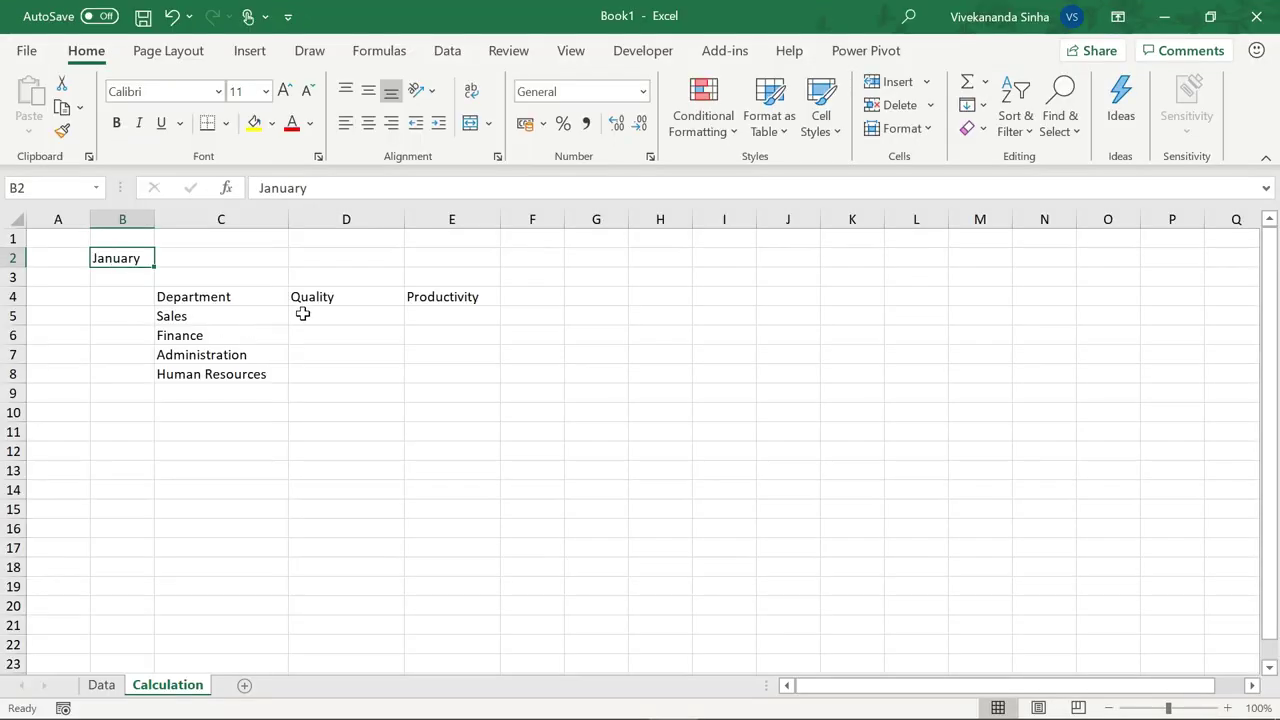
- Look over the Sales row cells from C5 to E5
left_click(305, 314)
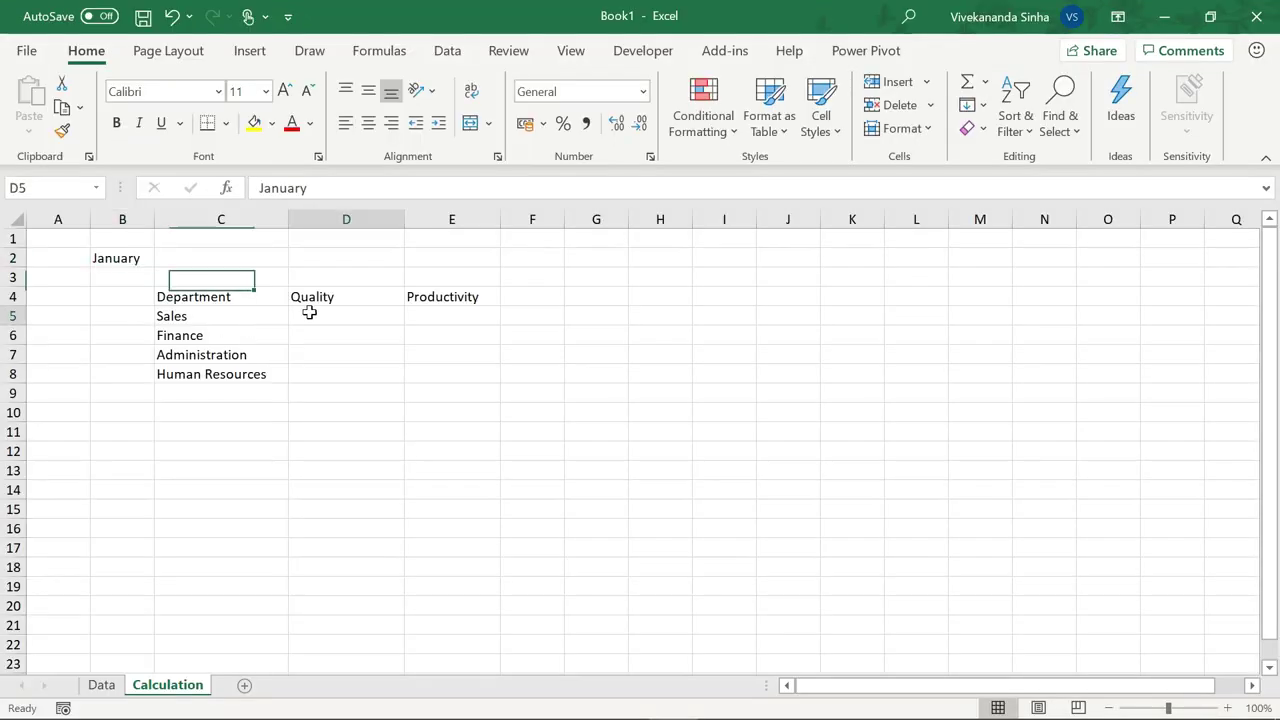
left_click(246, 318)
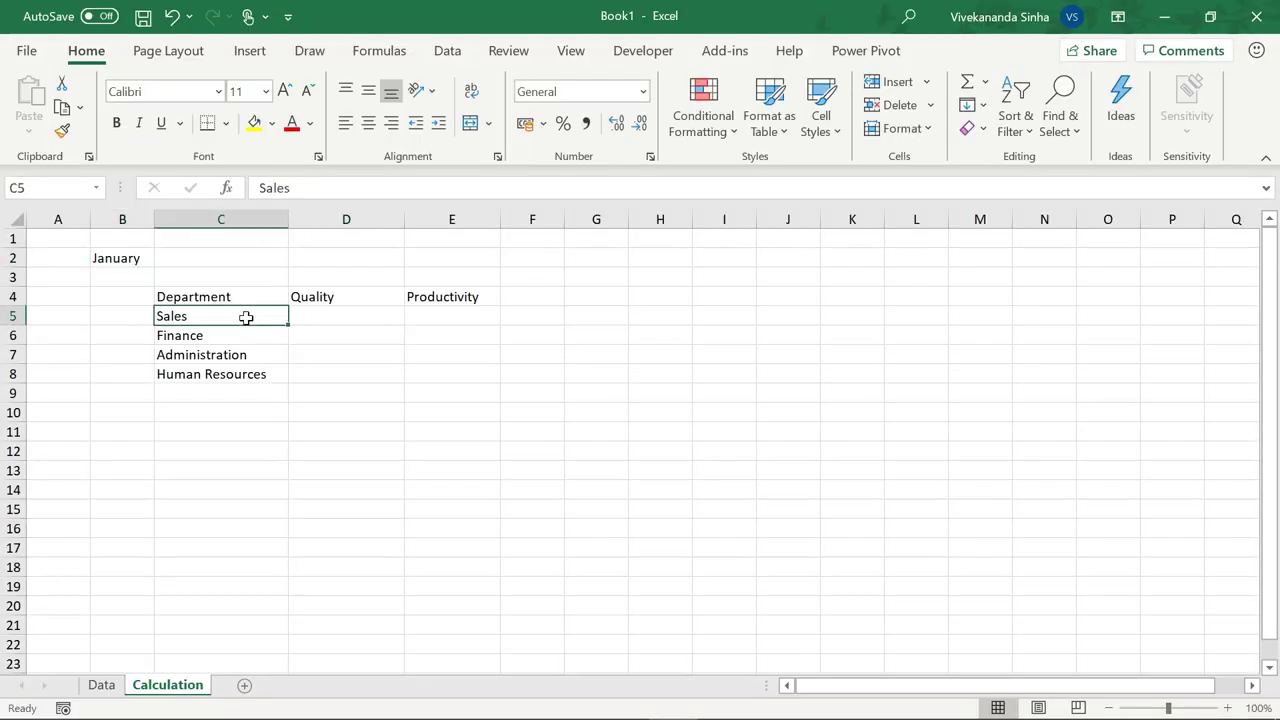
left_click(316, 297)
left_click(311, 317)
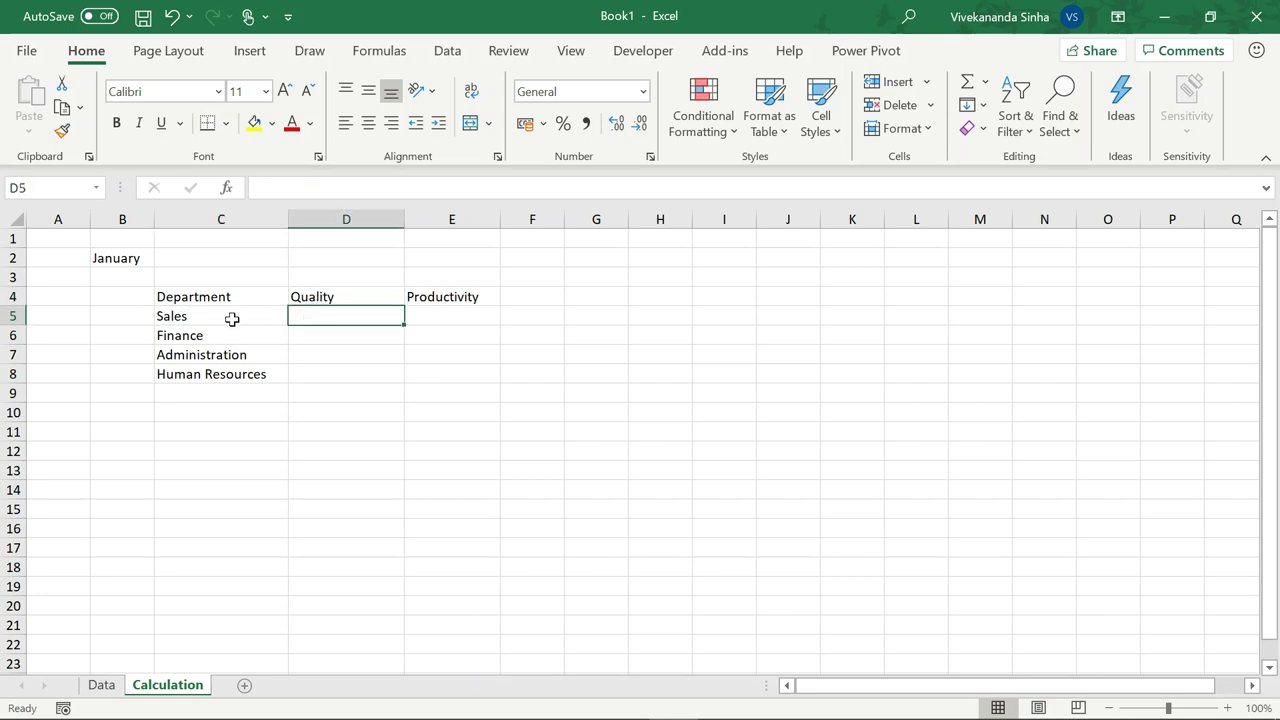
left_click(231, 318)
left_click(430, 313)
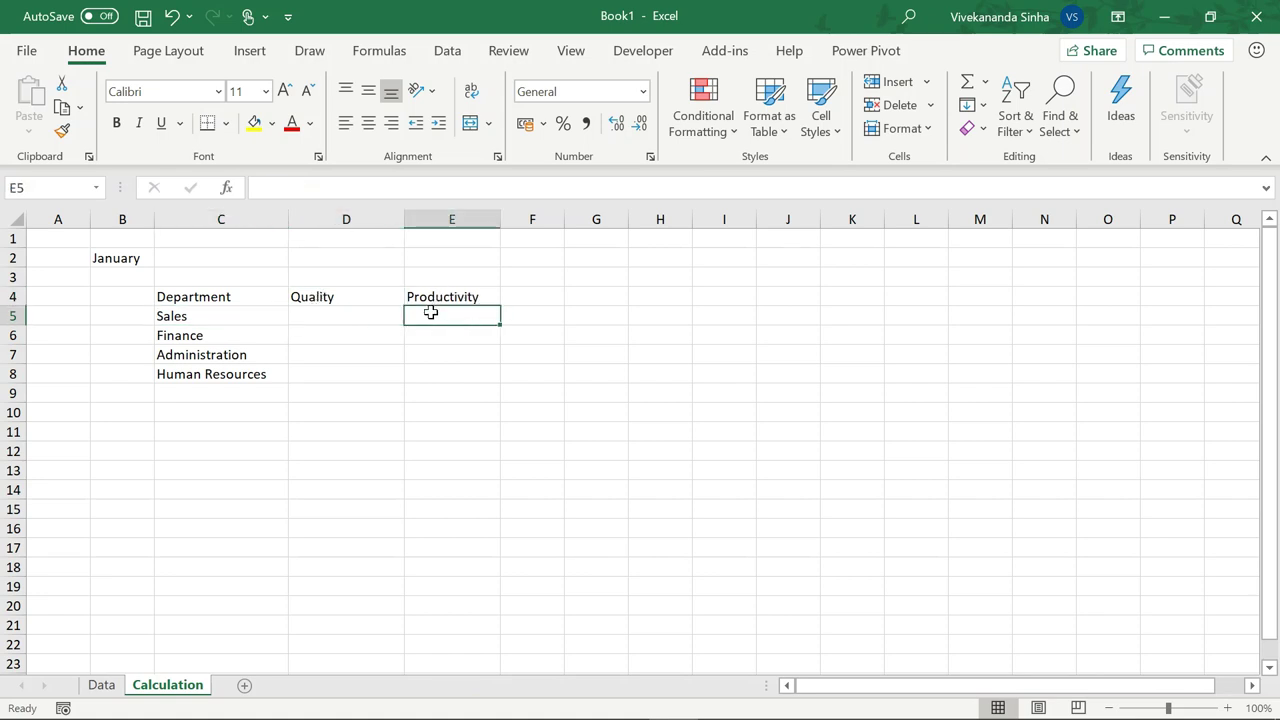
left_click_drag(214, 313, 434, 314)
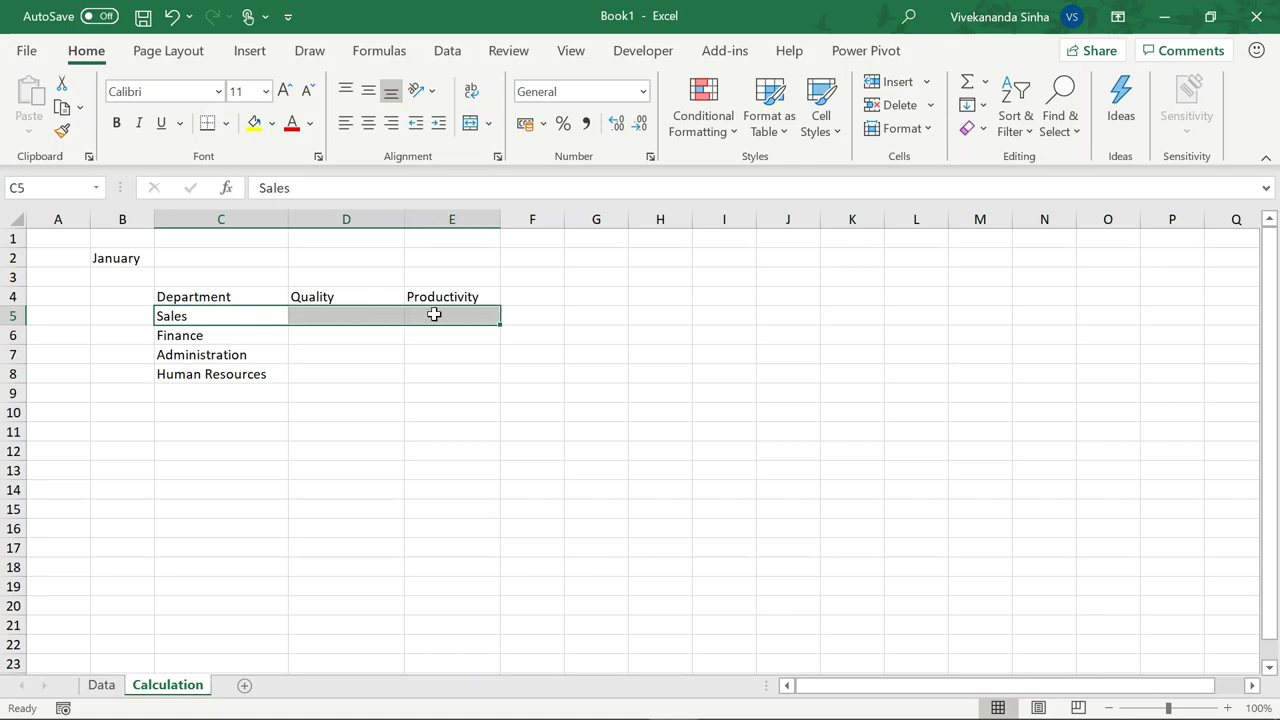
- Name cell B2 MyMonth through the Name Box
left_click(130, 259)
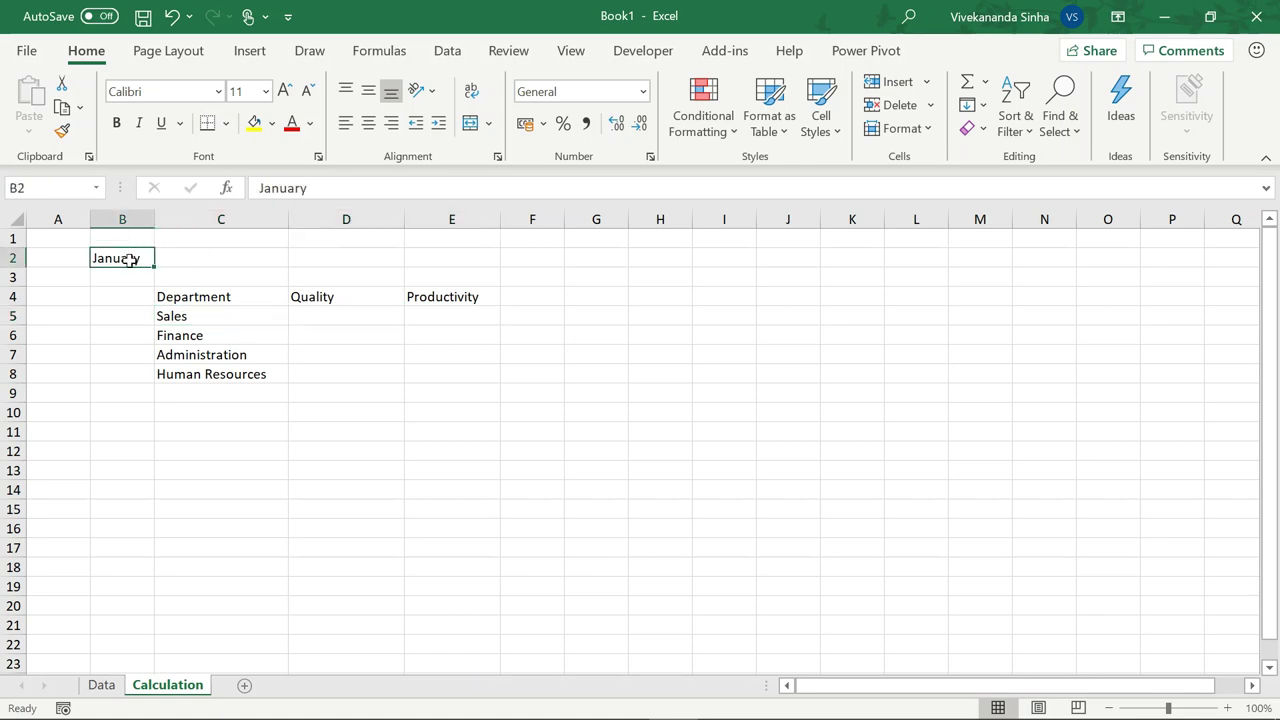
left_click(60, 189)
type("MyMonth")
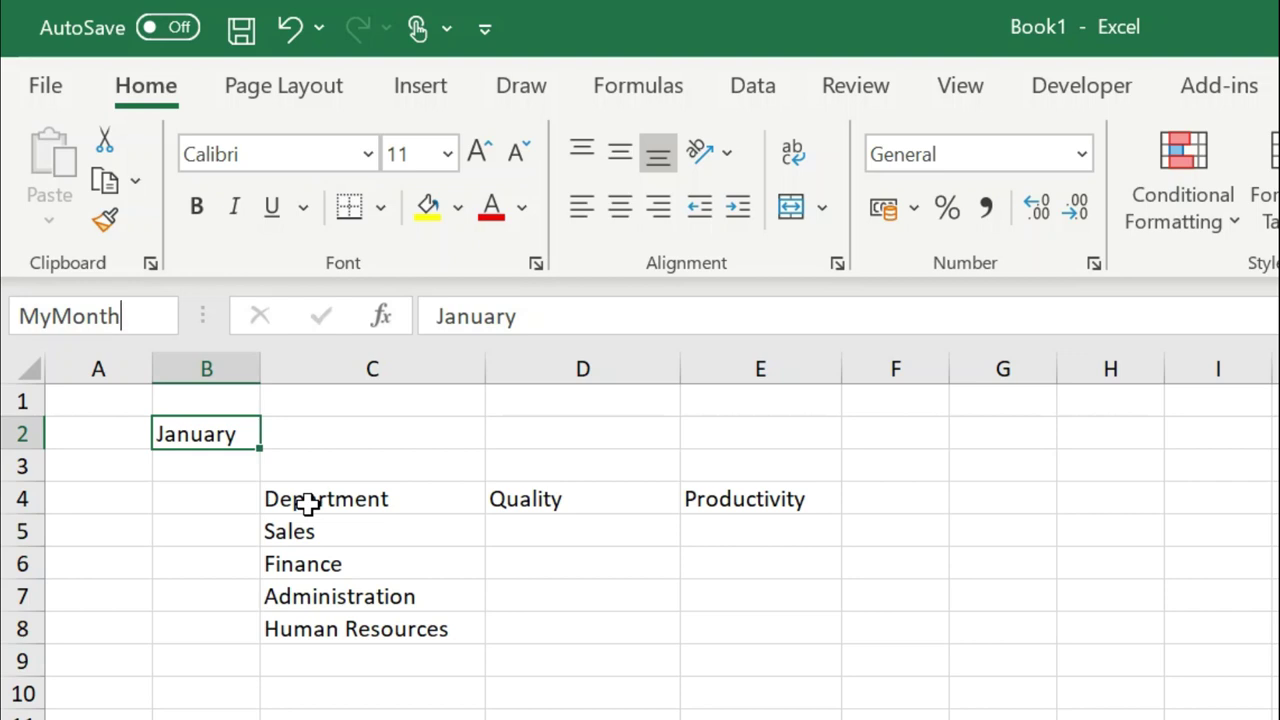
key("Return")
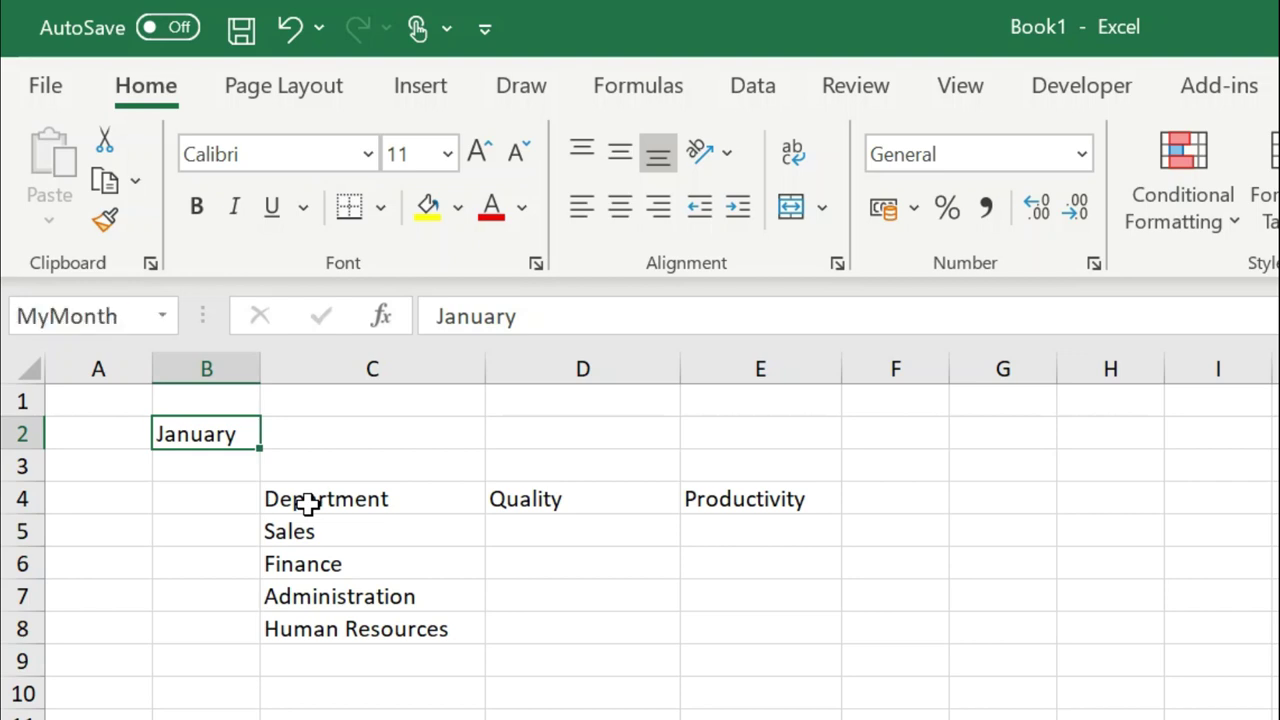
- Select cell D5, ready to hold the lookup formula
left_click(340, 317)
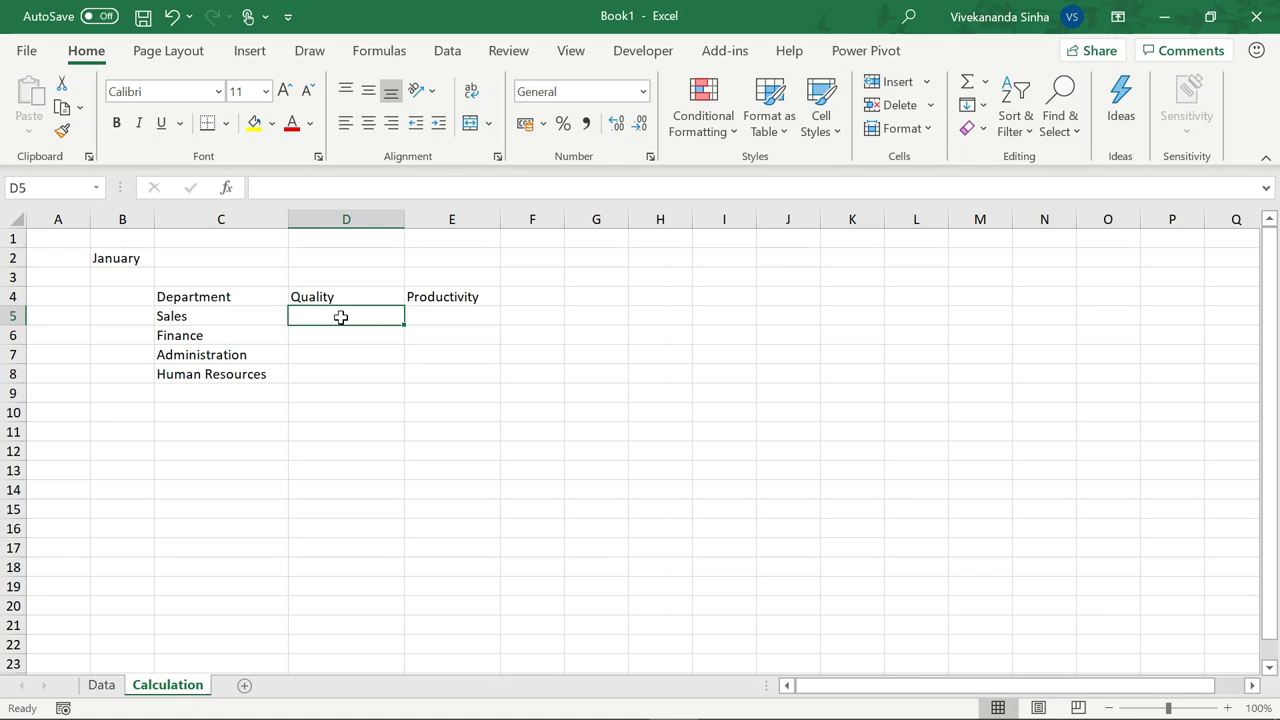
left_click(134, 258)
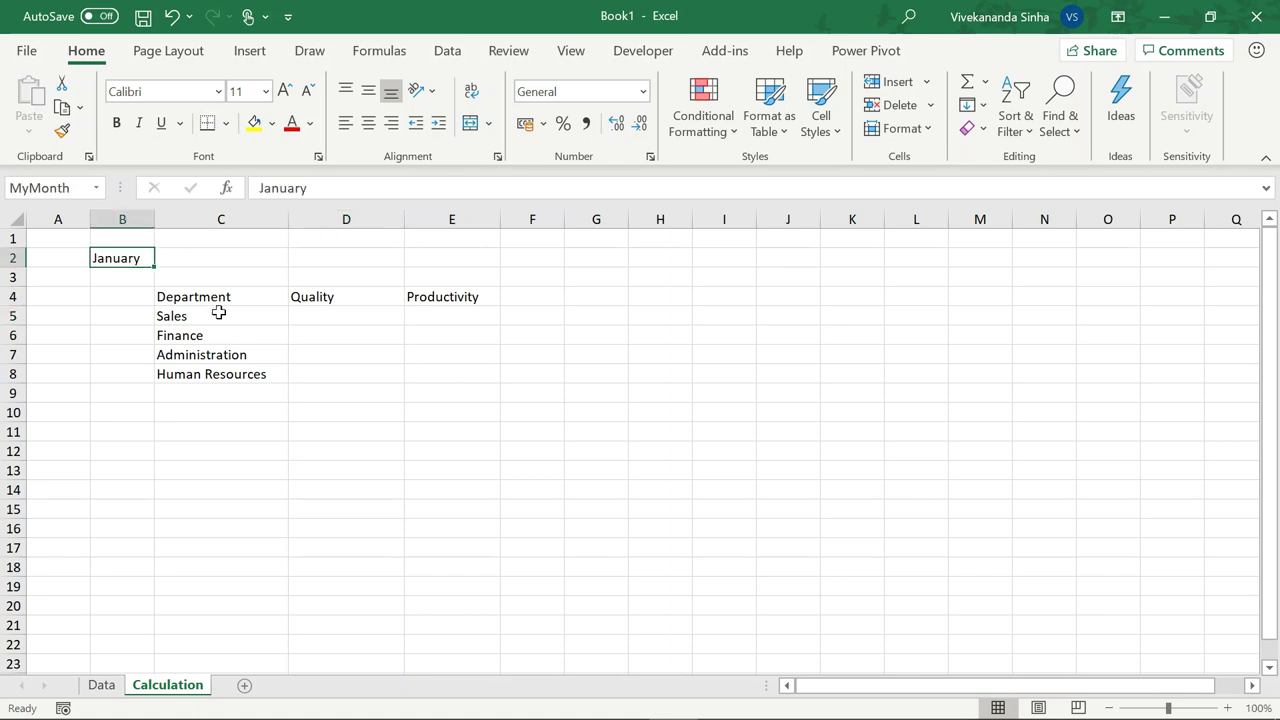
left_click(221, 317)
left_click(304, 302)
left_click(307, 319)
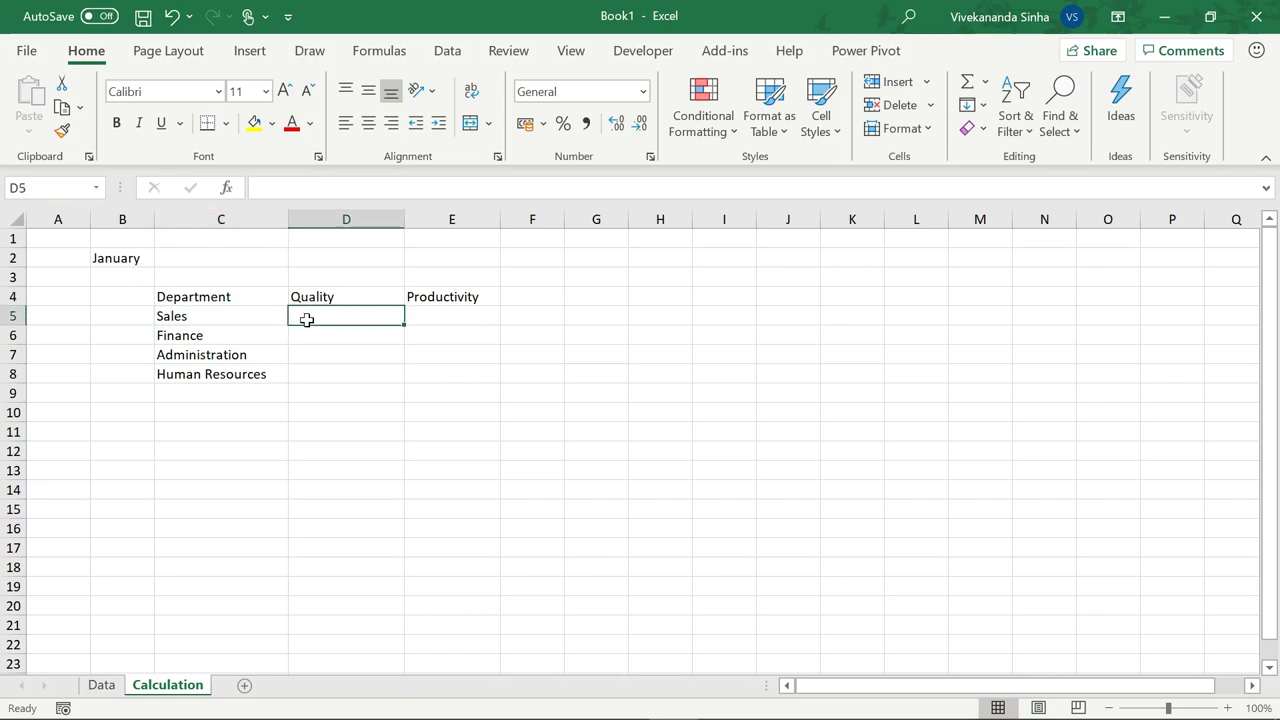
- Start =SUMIFS in D5 with the whole Score column as the sum range
type("=sumi")
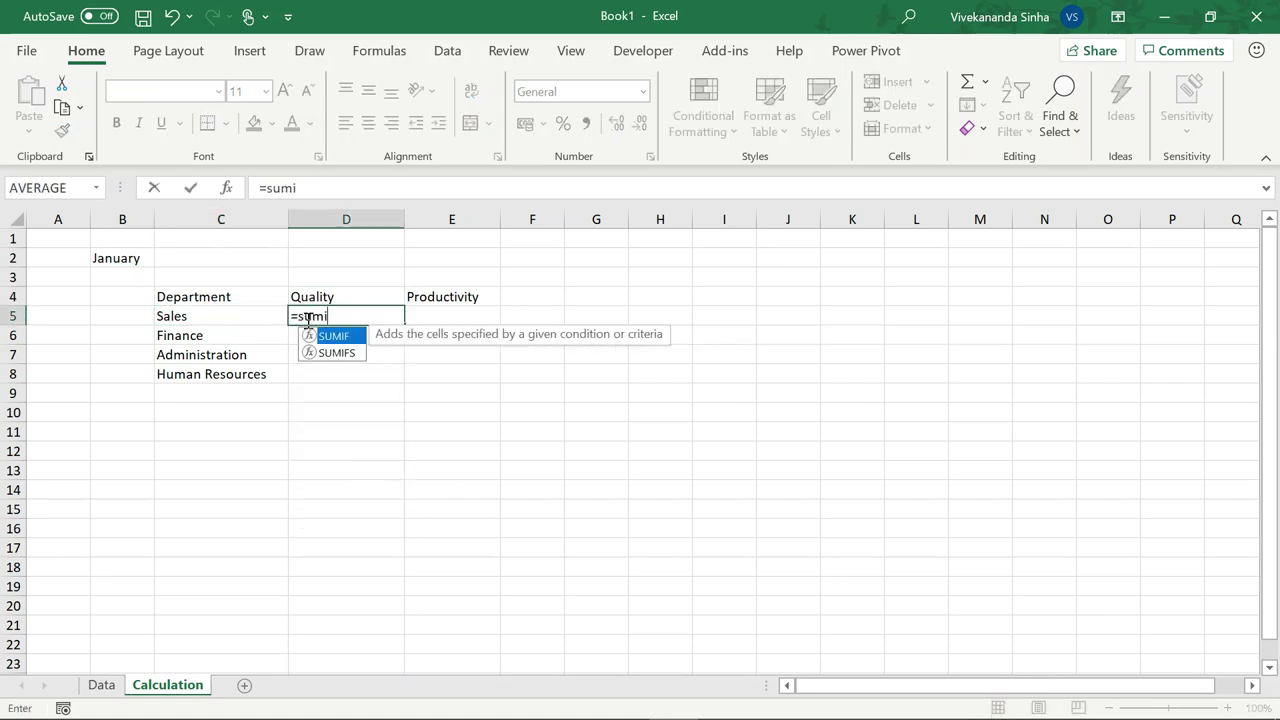
type("fs")
key("Tab")
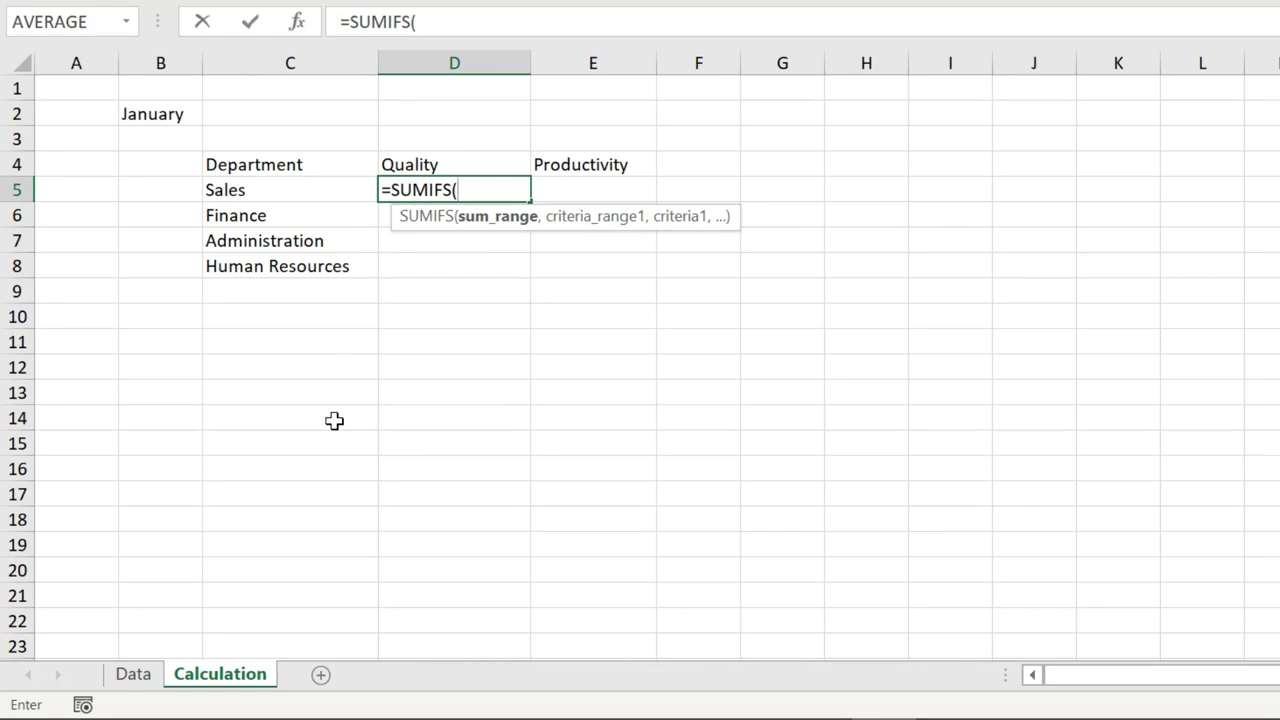
left_click(134, 673)
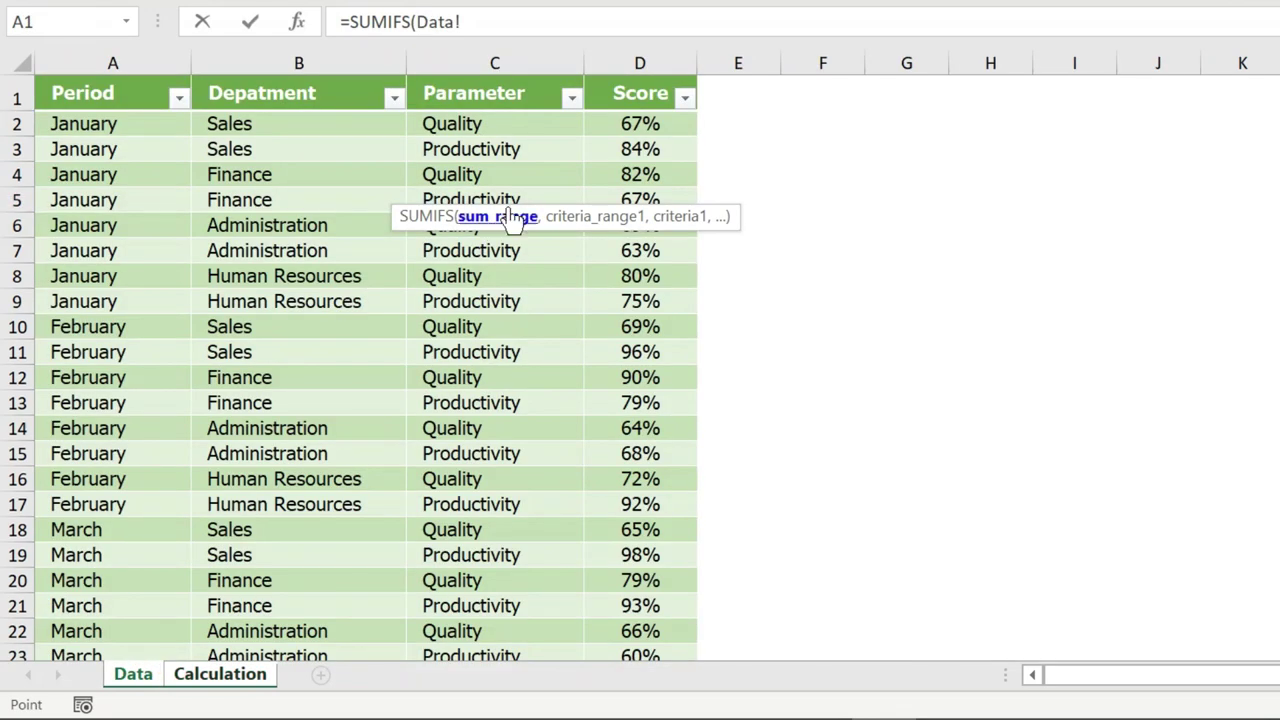
left_click(636, 123)
key("ctrl+shift+Down")
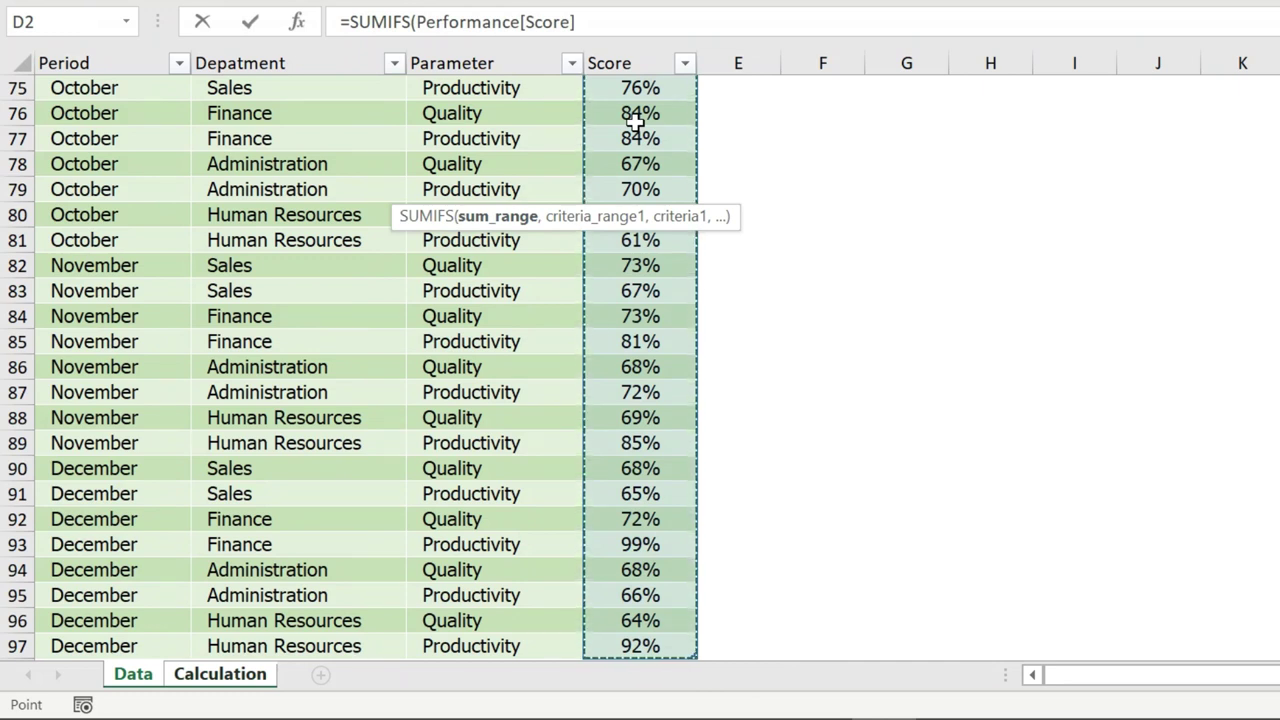
type(",")
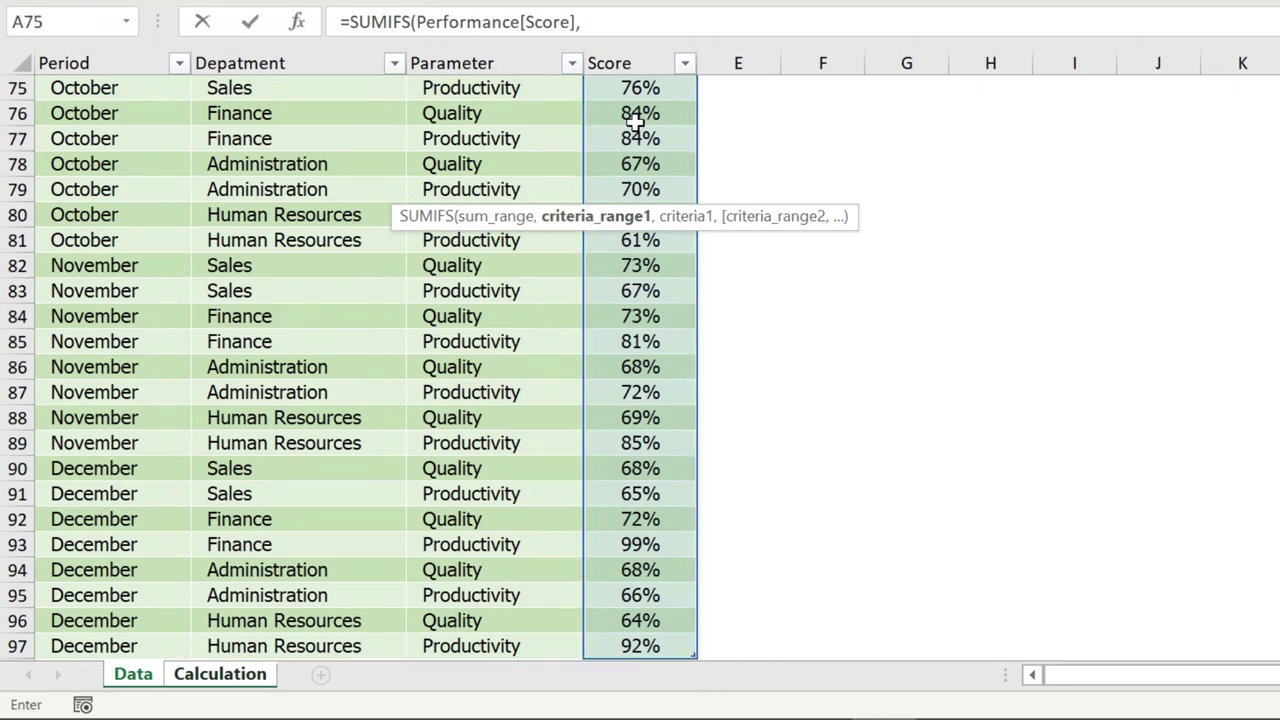
- Add the Period column as the first criteria range, matched against MyMonth
left_click(127, 191)
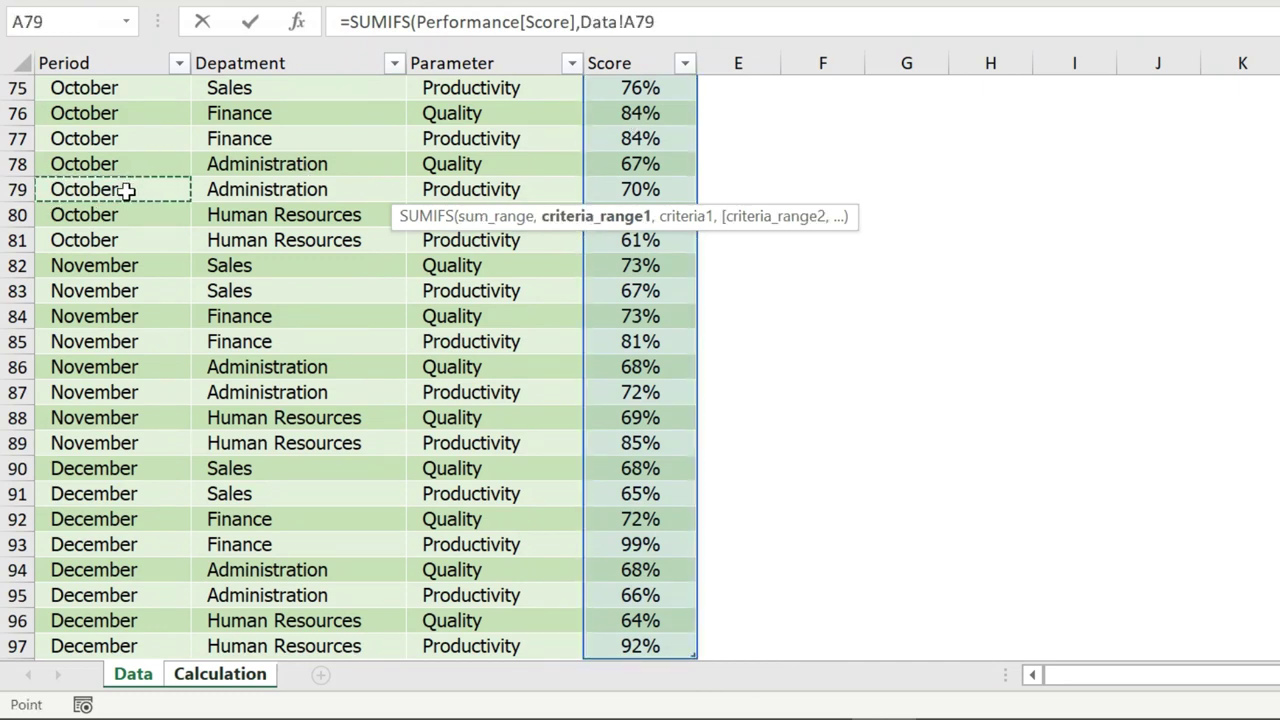
key("ctrl+Up")
key("Down")
key("ctrl+shift+Down")
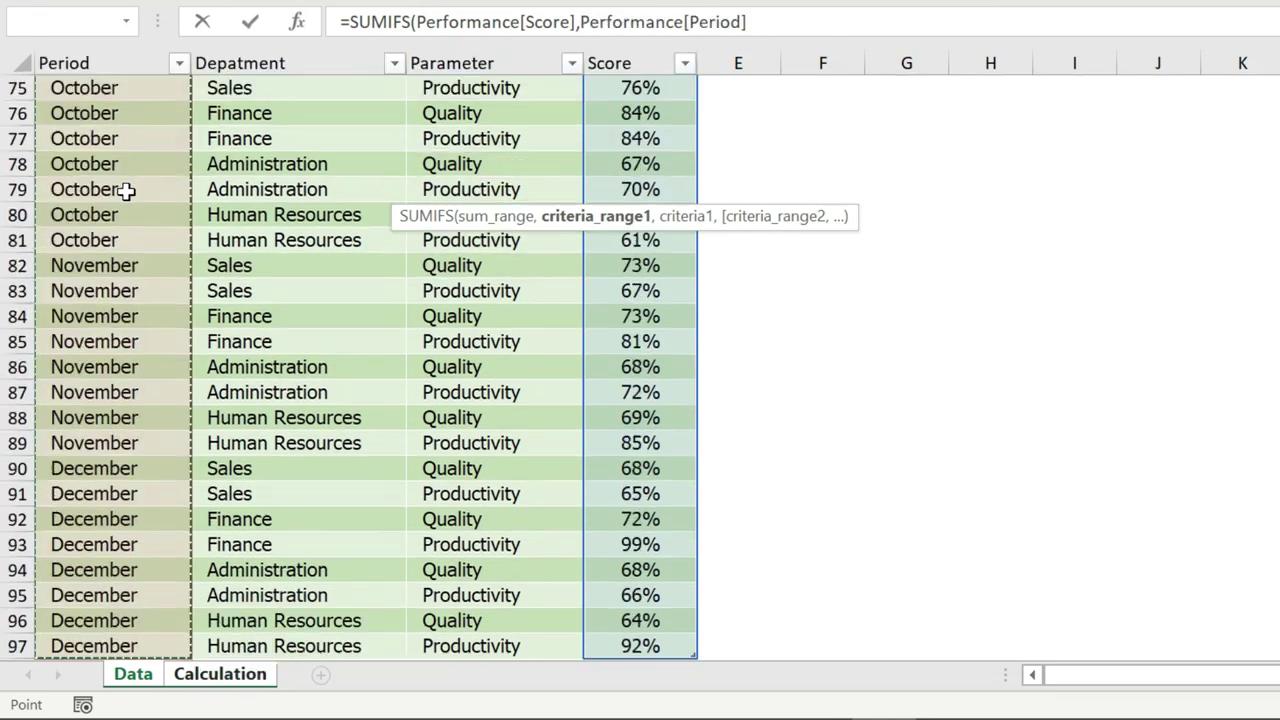
type(",")
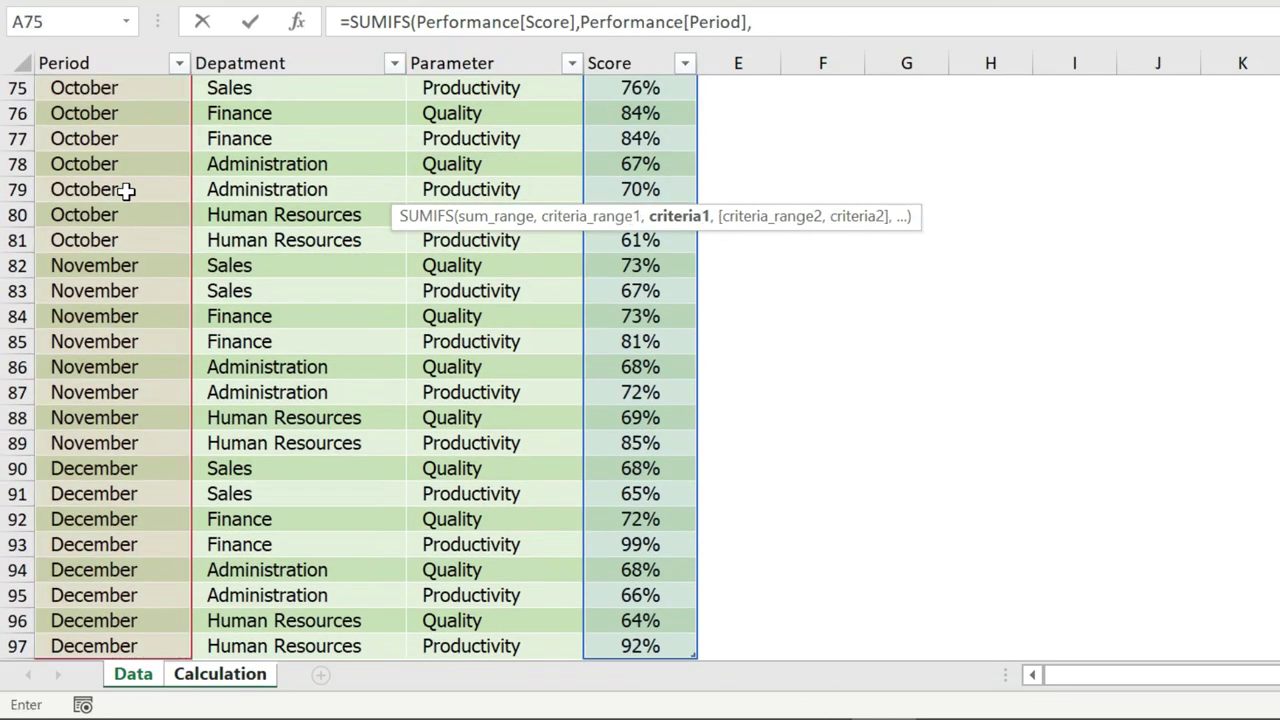
type("MyM")
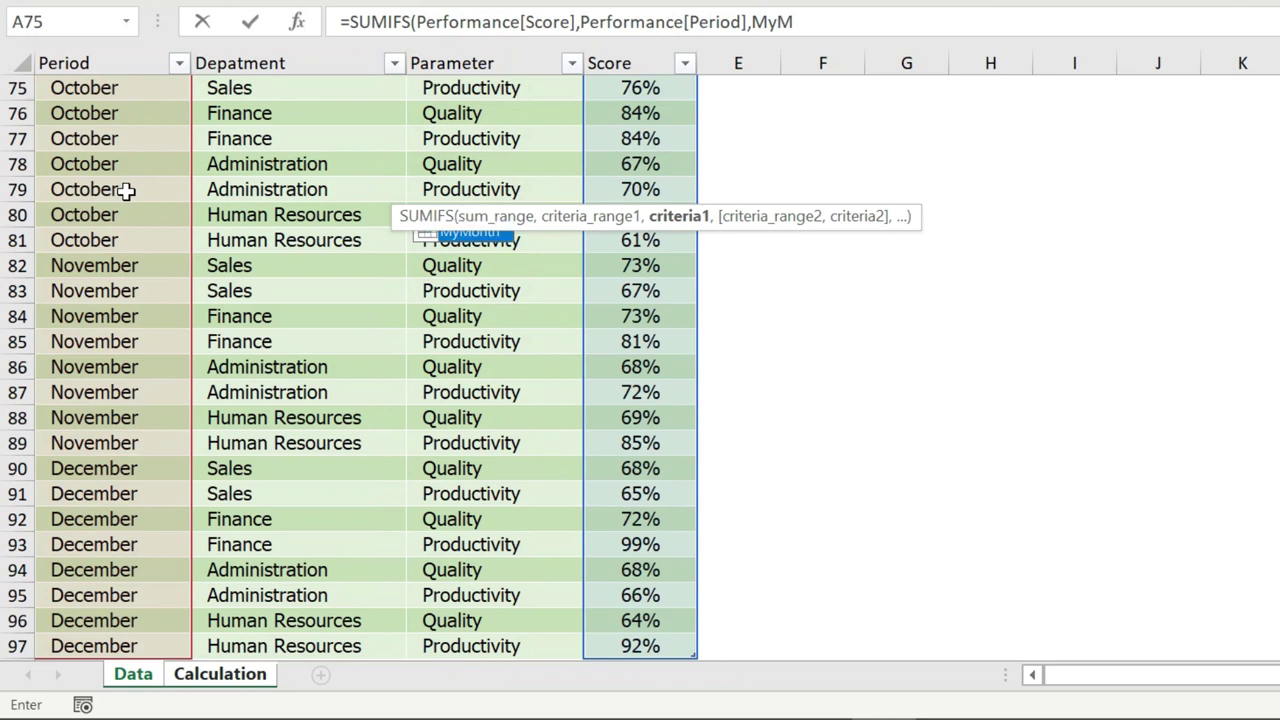
type("onth")
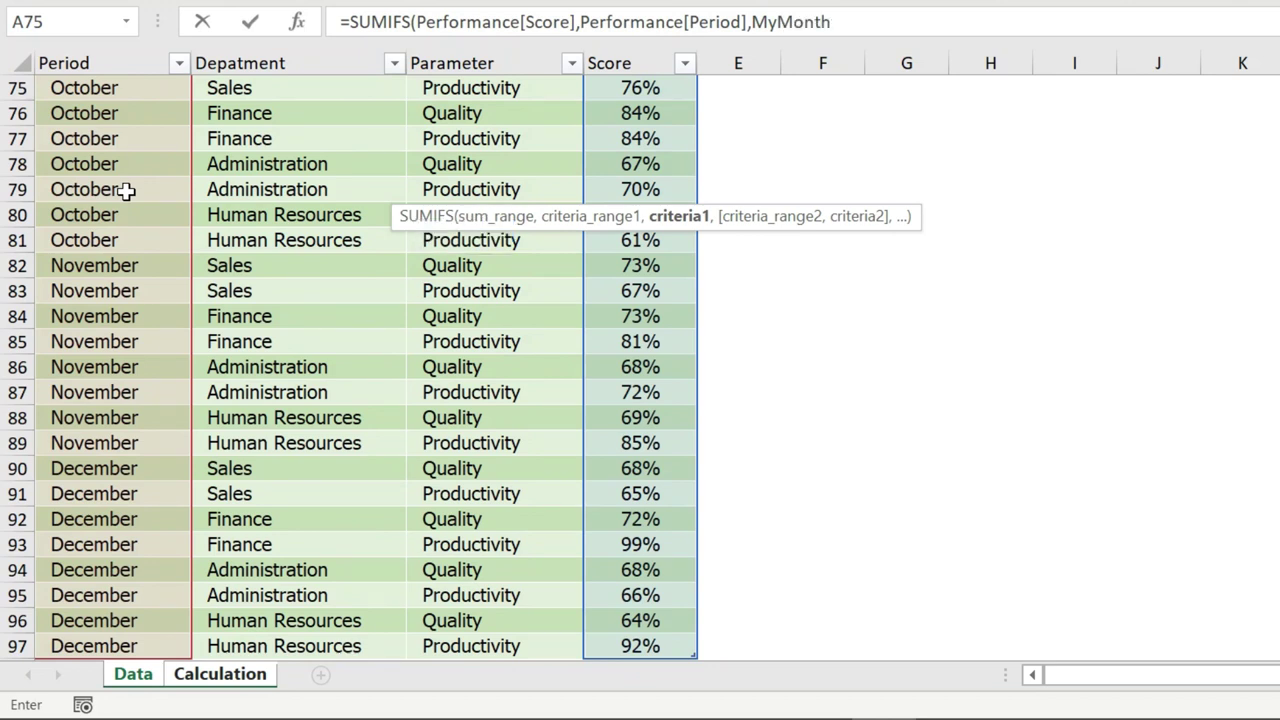
left_click(845, 21)
- Add the Depatment column as the next criteria range
type(",")
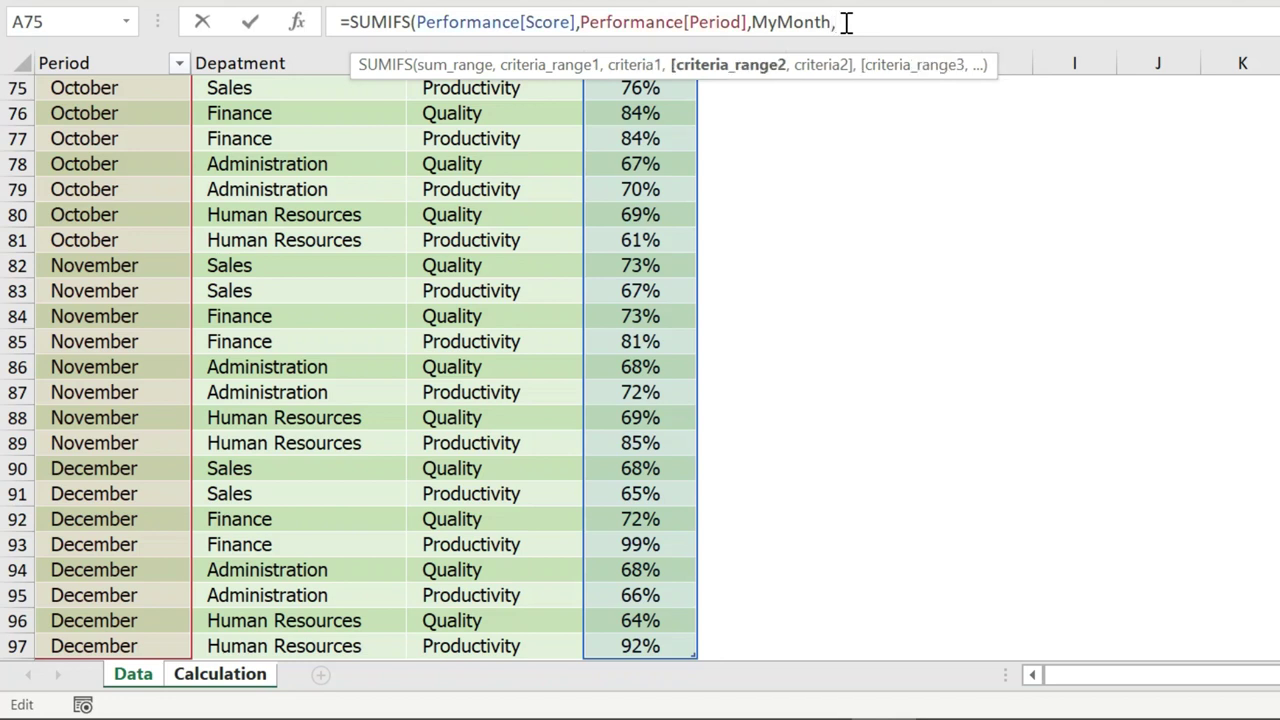
left_click(259, 290)
key("ctrl+Up")
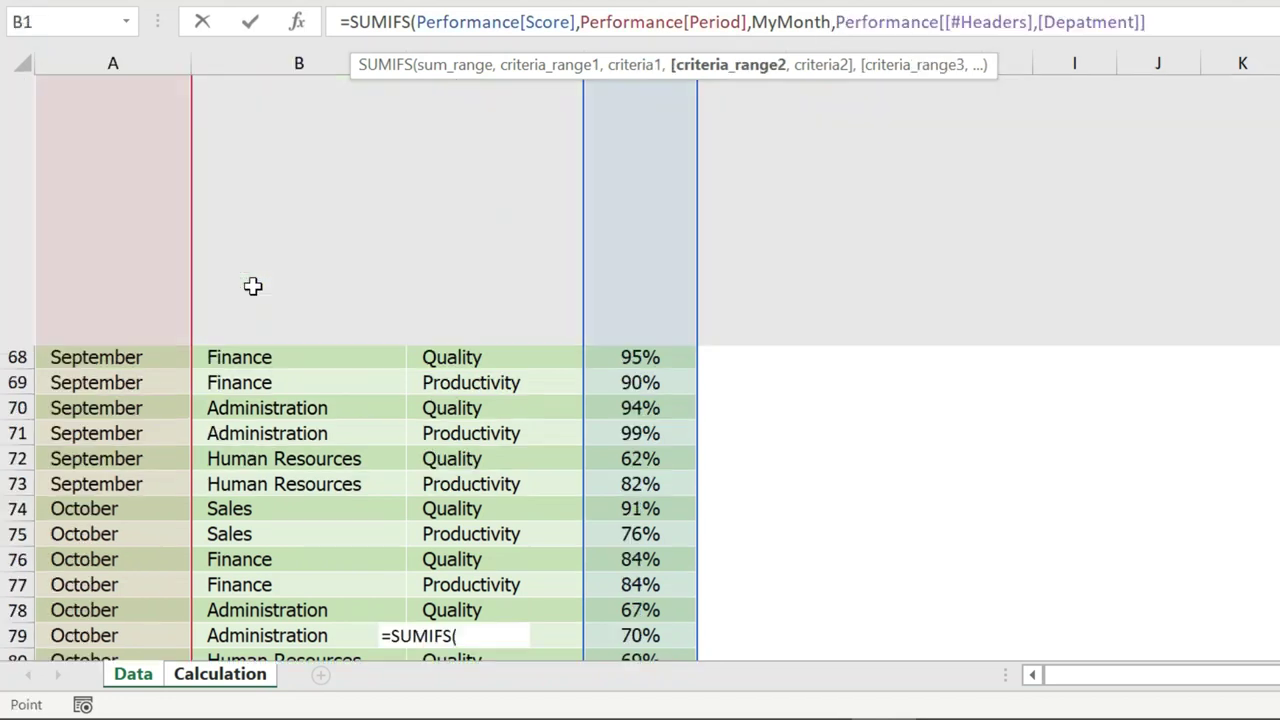
key("Down")
key("ctrl+shift+Down")
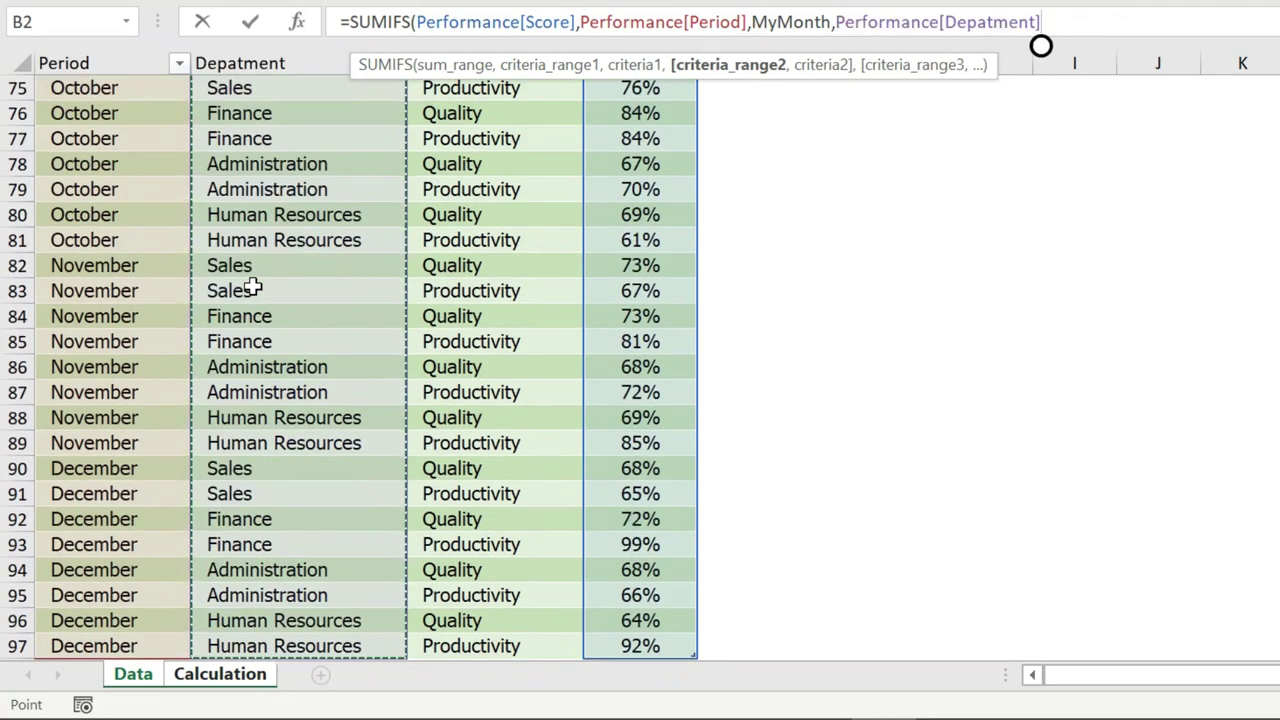
type(",")
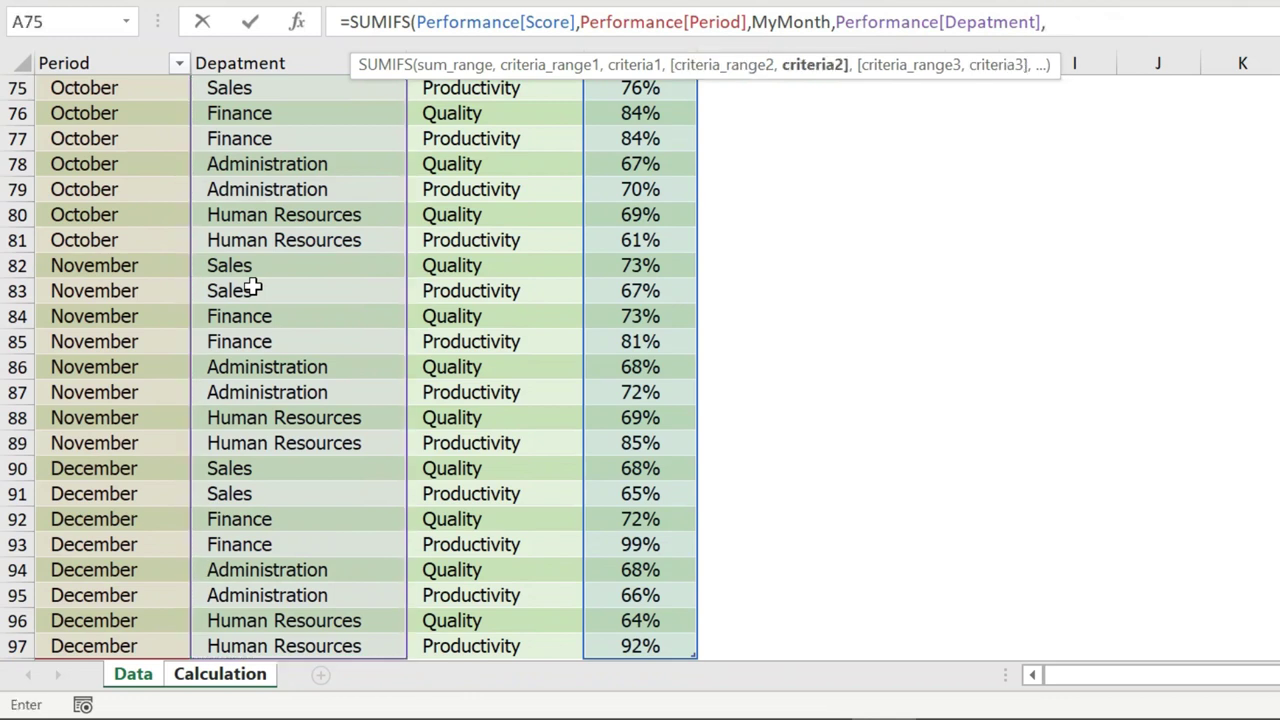
left_click(197, 675)
- Use the Sales cell as the department criterion, locked as $C5
left_click(277, 191)
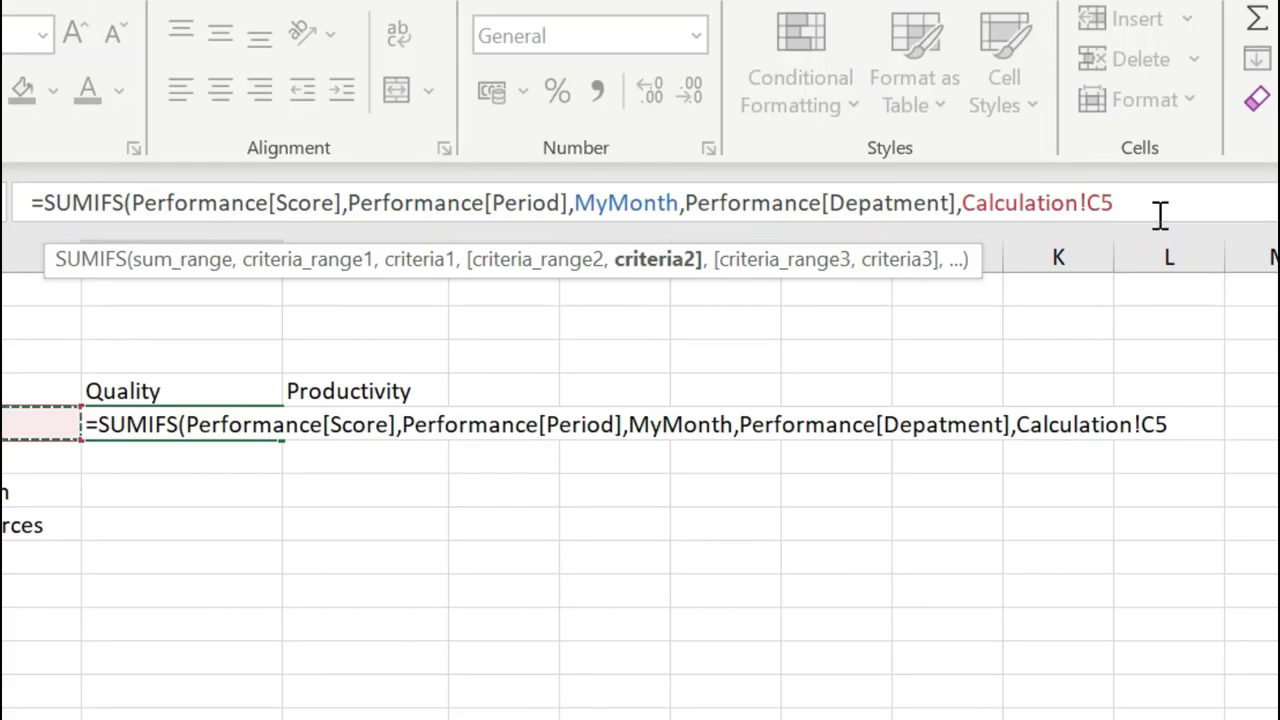
key("F4")
key("F4")
key("F4")
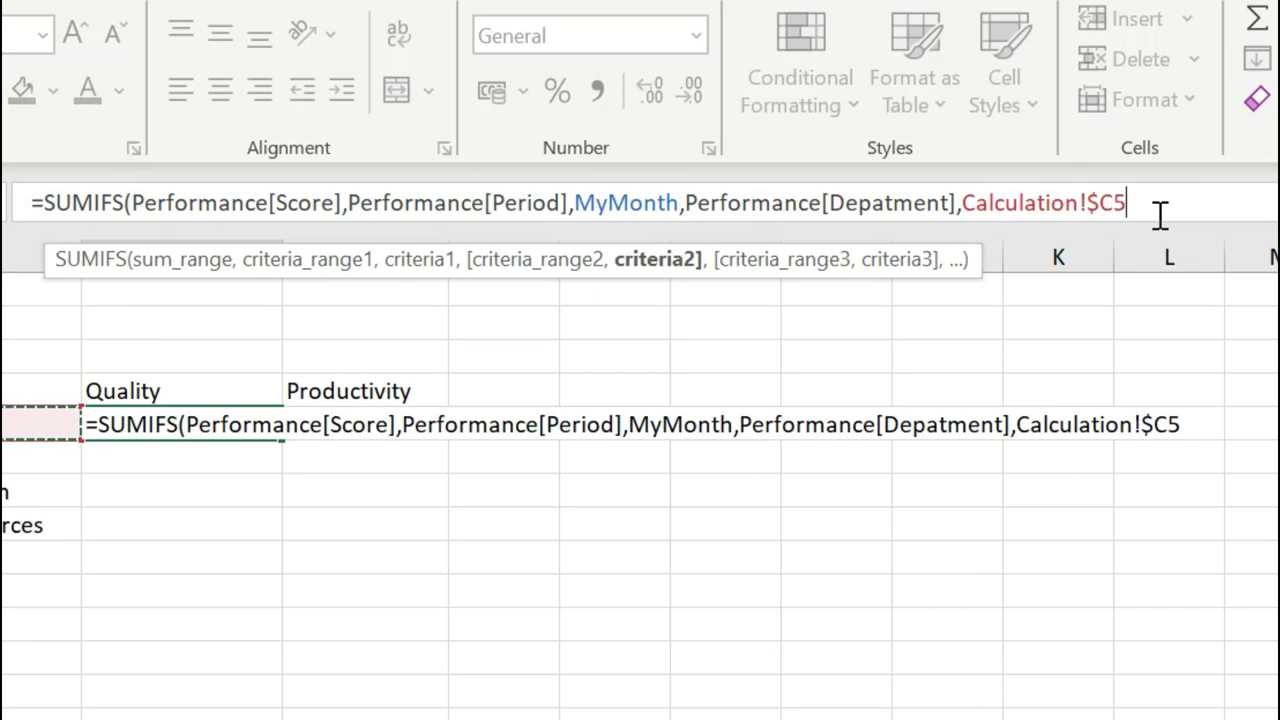
type(",")
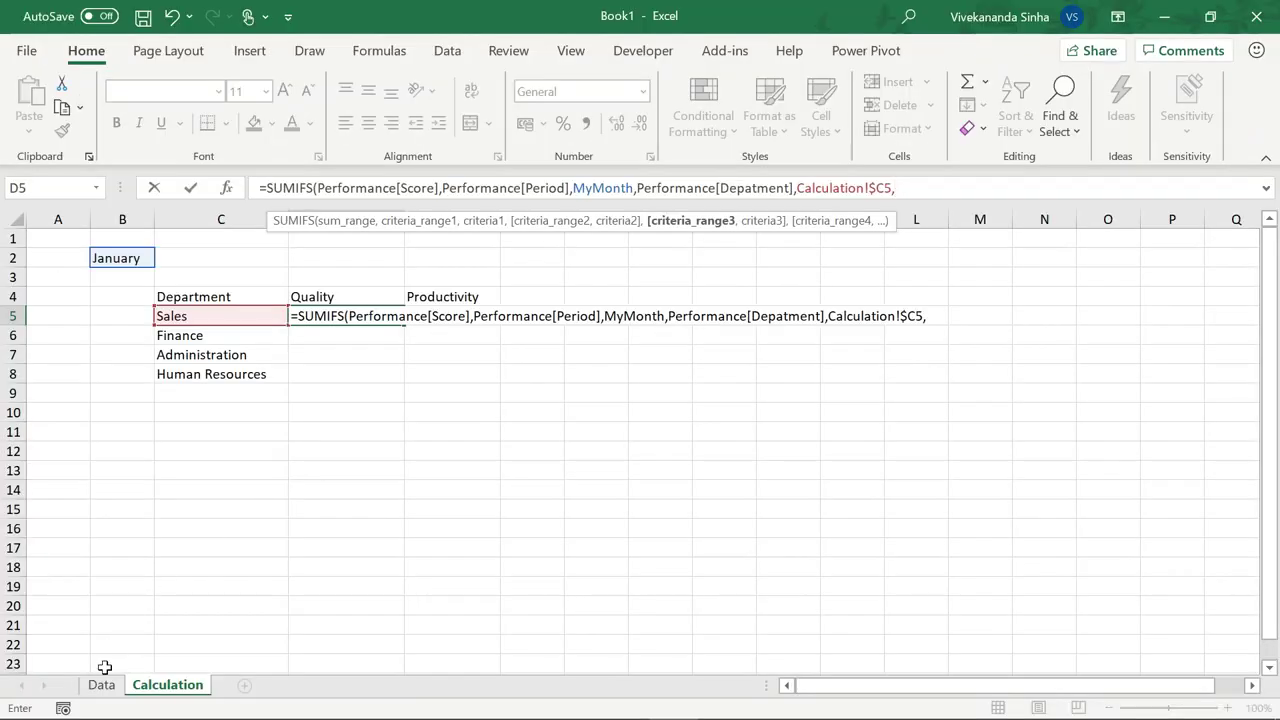
- Add the whole Parameter column as the next criteria range
left_click(101, 684)
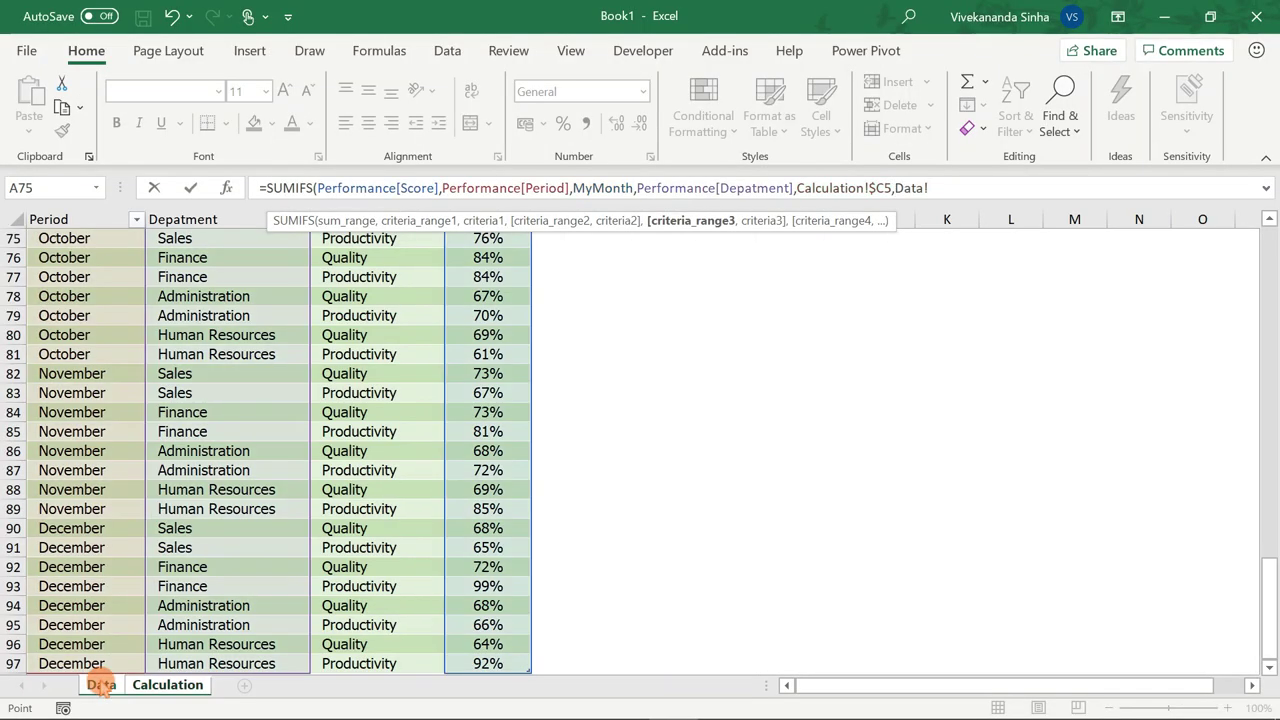
left_click(366, 316)
key("ctrl+Up")
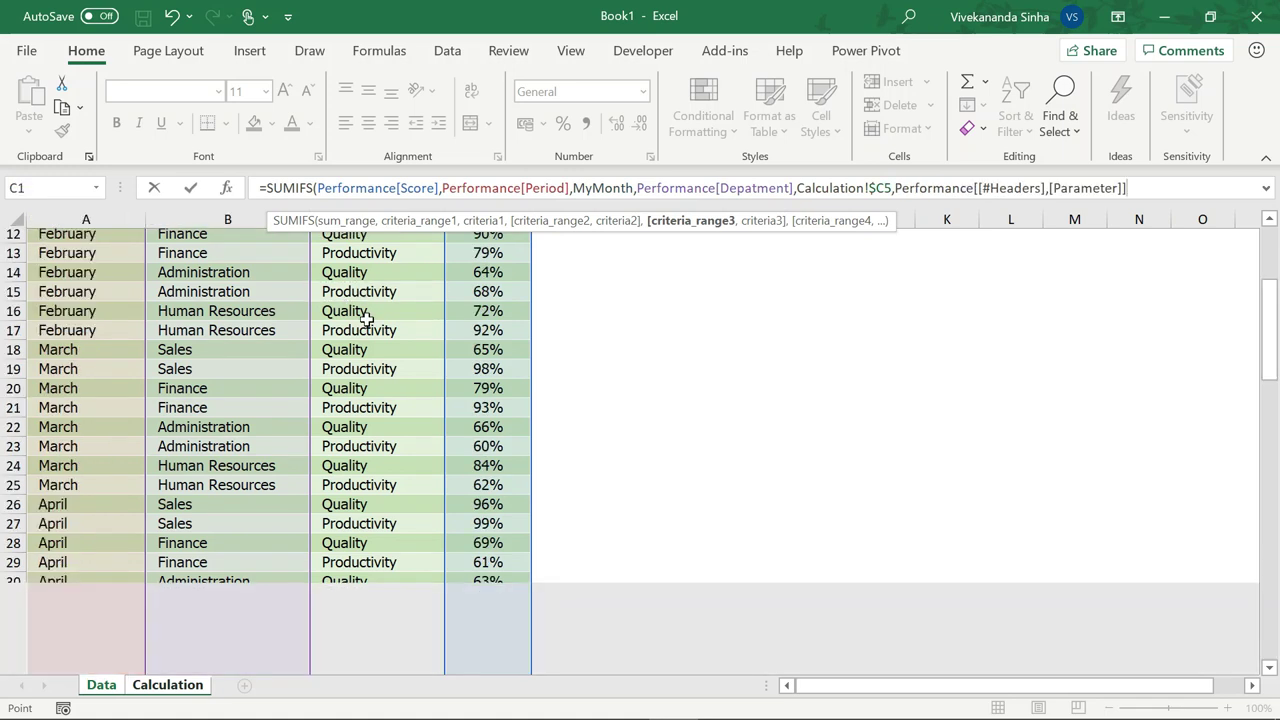
key("Down")
key("ctrl+shift+Down")
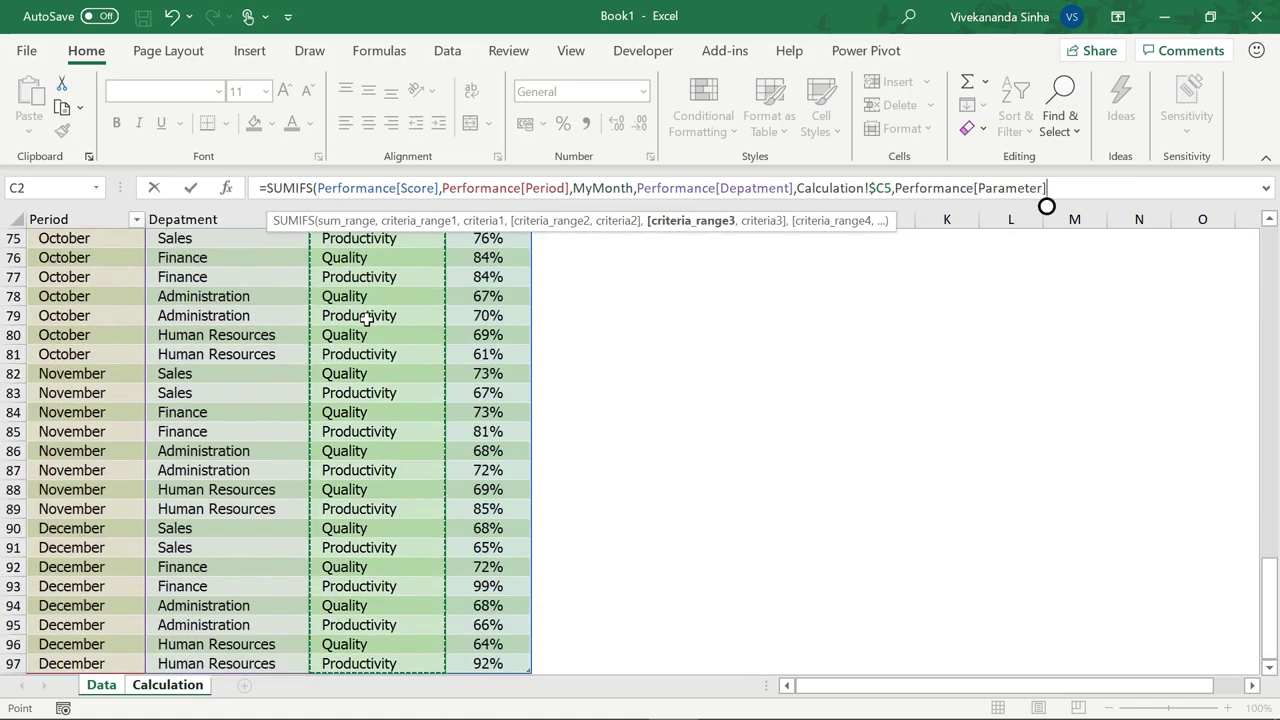
type(",")
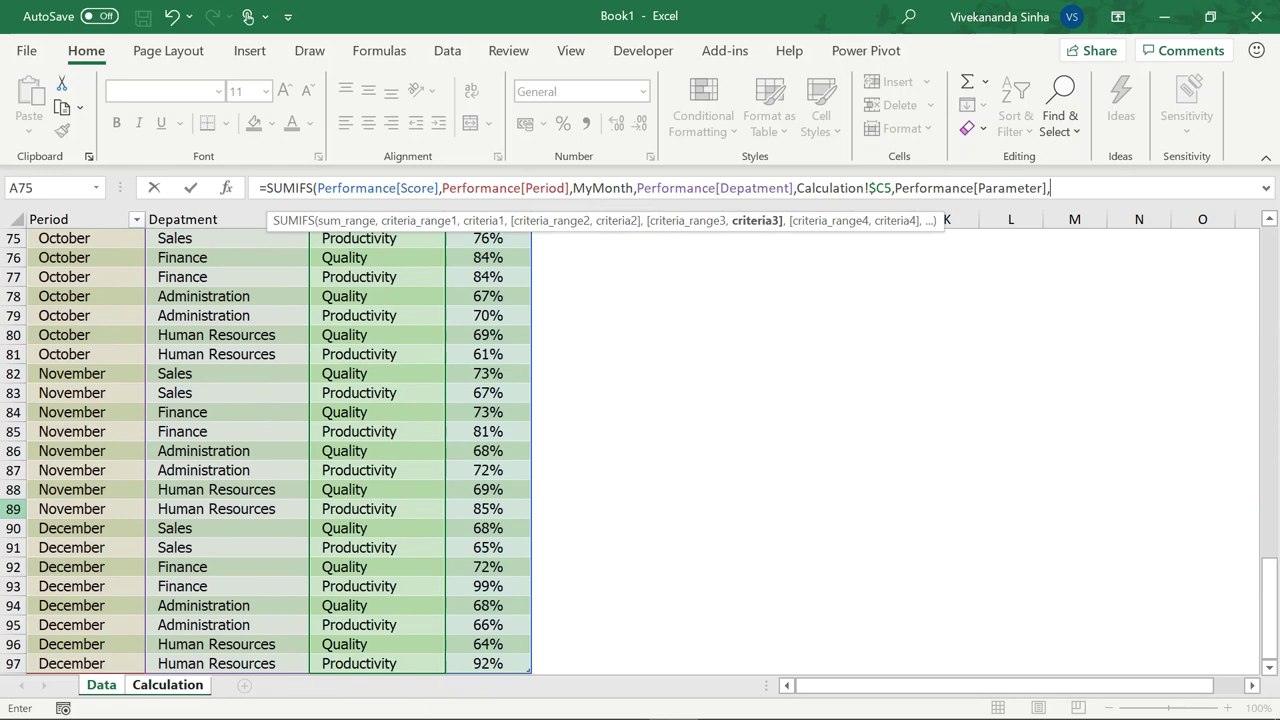
- Match Parameter against the Quality header D$4 and enter the formula, giving 0.67
left_click(167, 683)
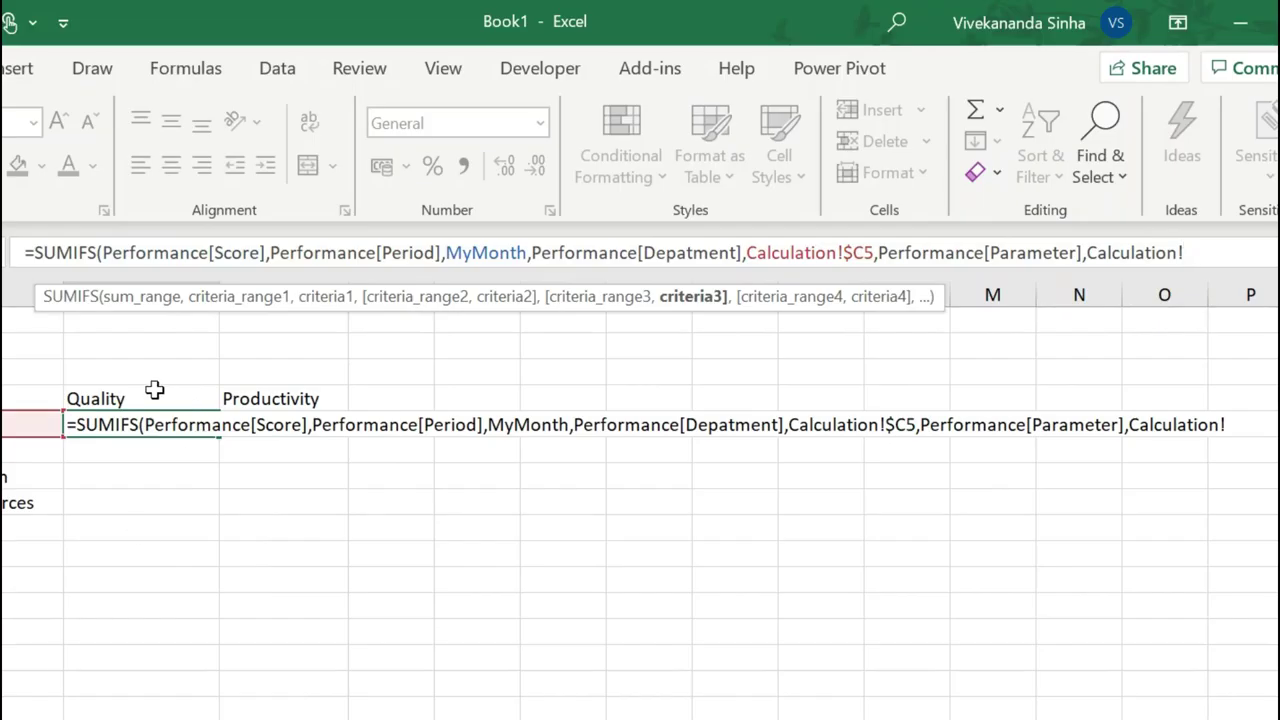
left_click(154, 392)
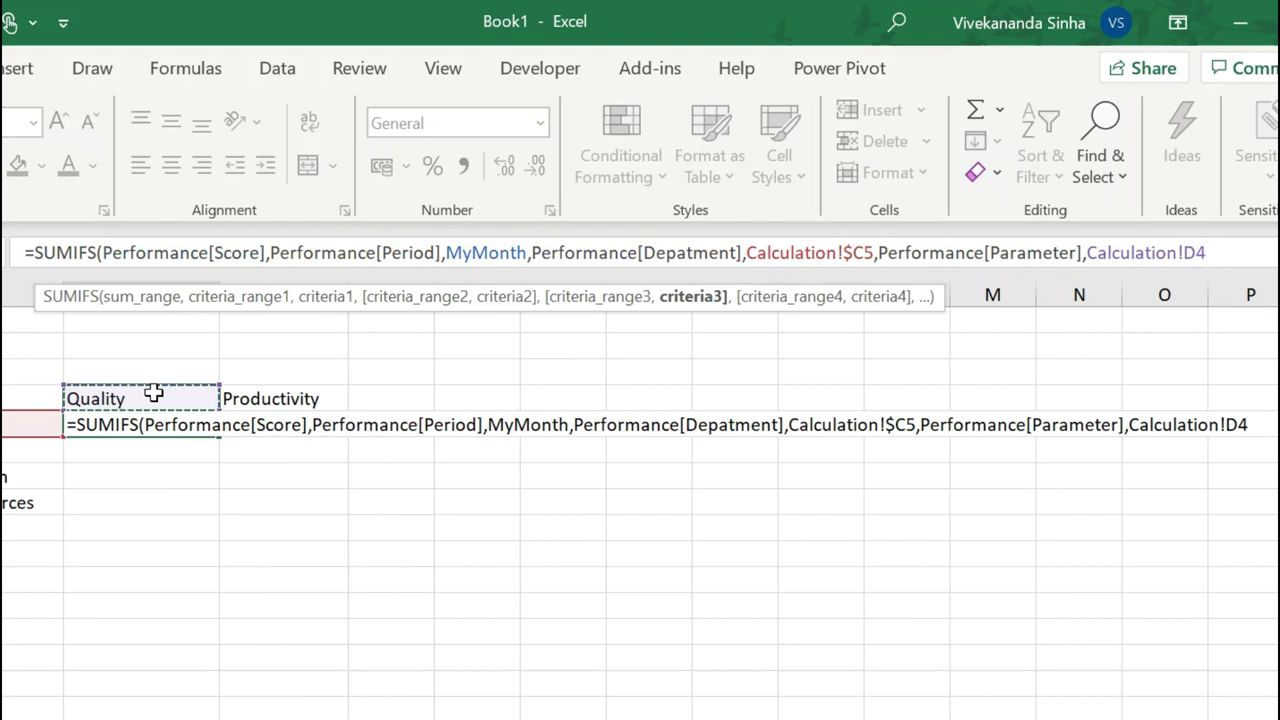
key("F4")
key("F4")
key("Return")
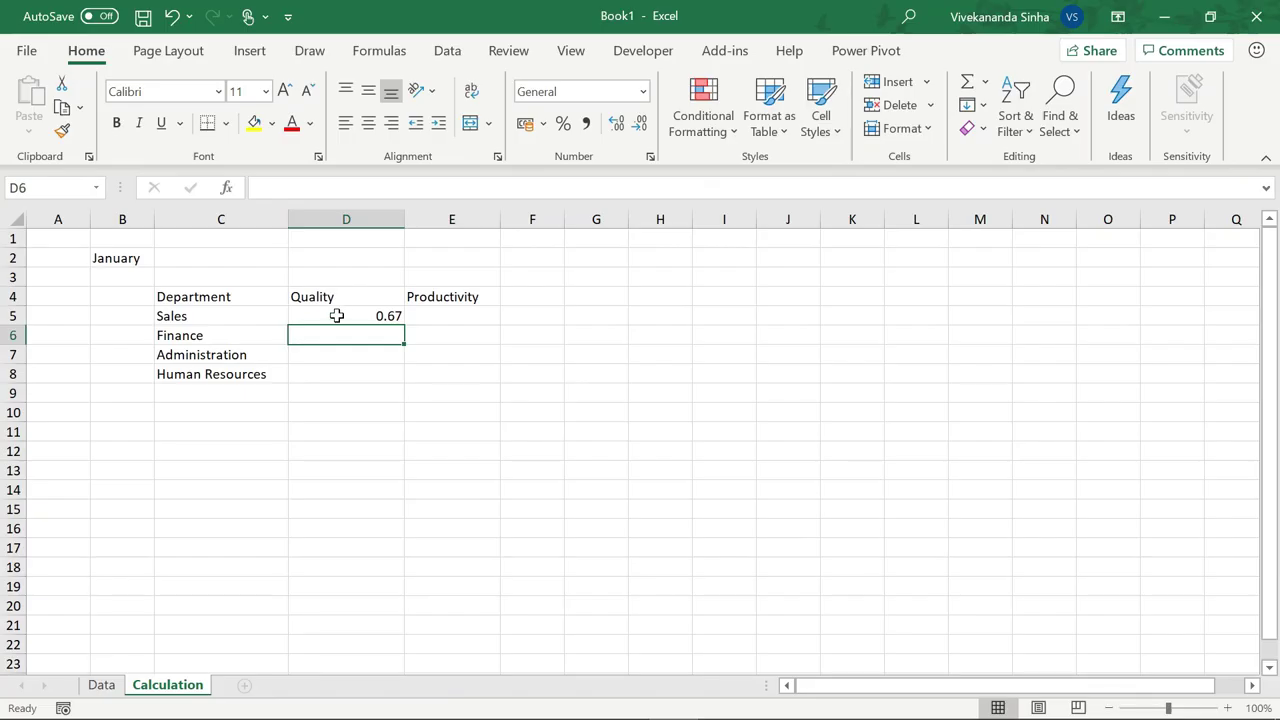
left_click(335, 316)
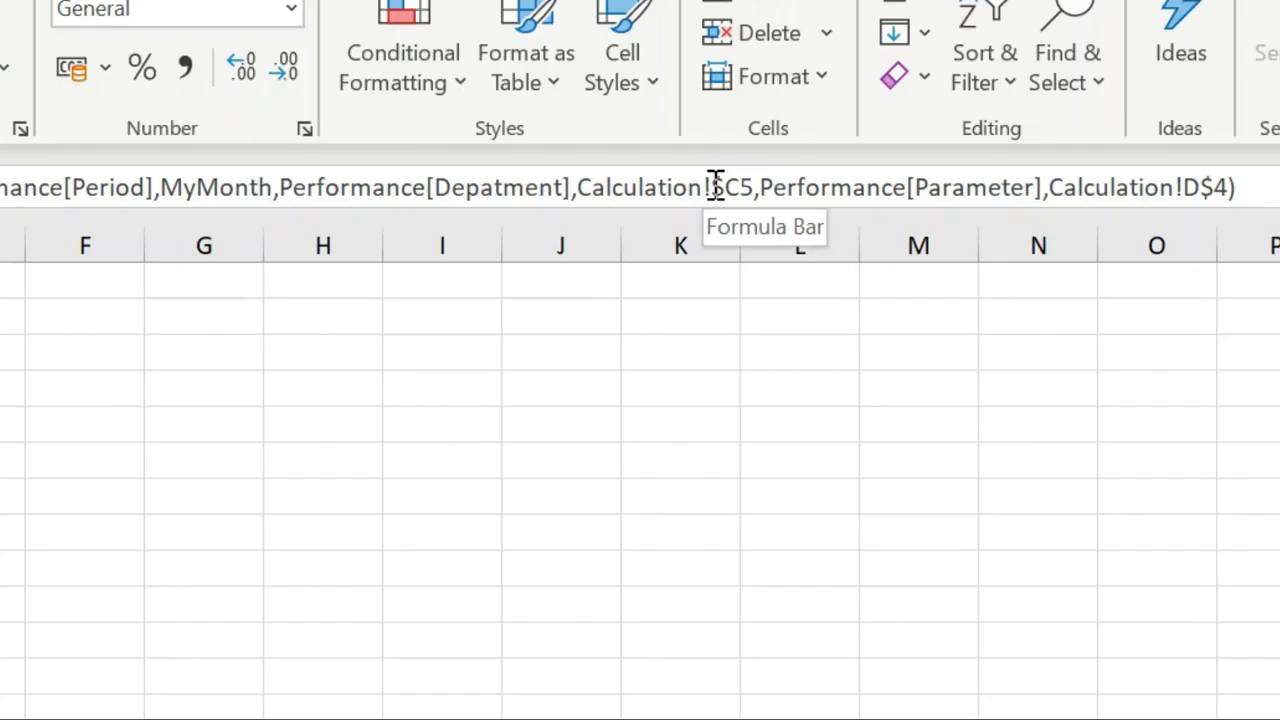
- Delete both Calculation! prefixes from the D5 formula, then copy D5
left_click_drag(869, 188, 813, 190)
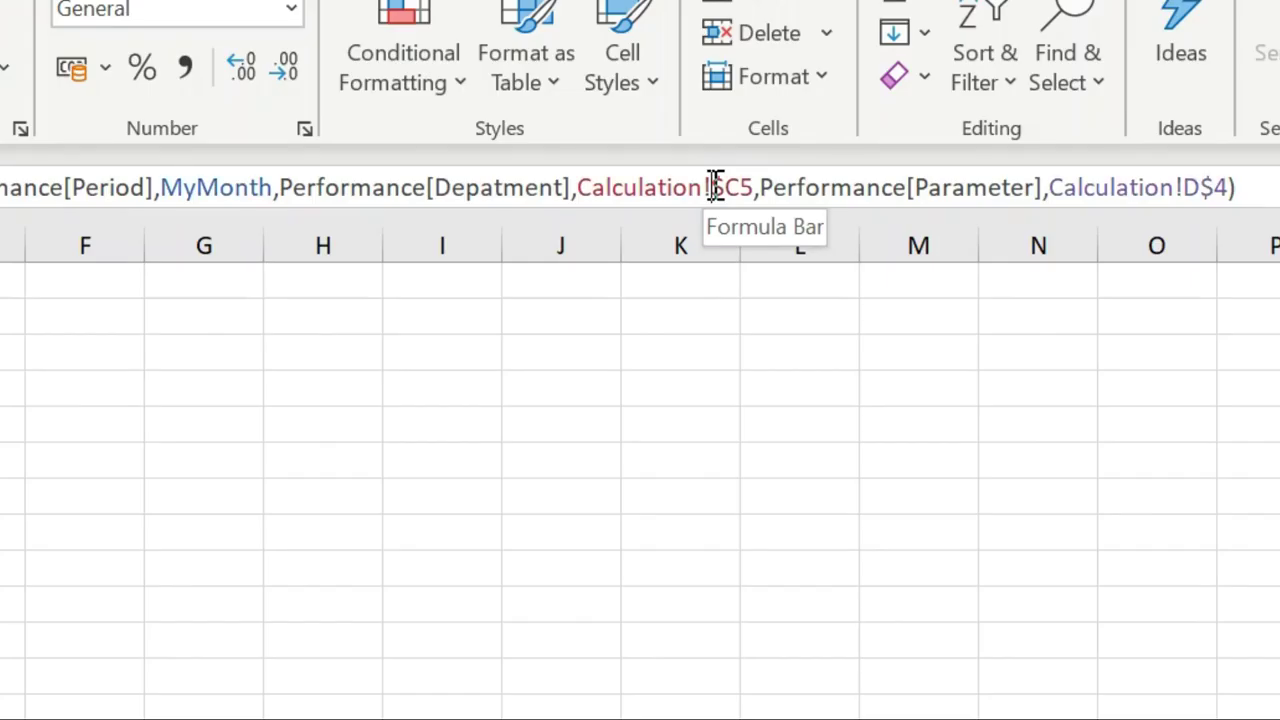
left_click_drag(607, 190, 583, 192)
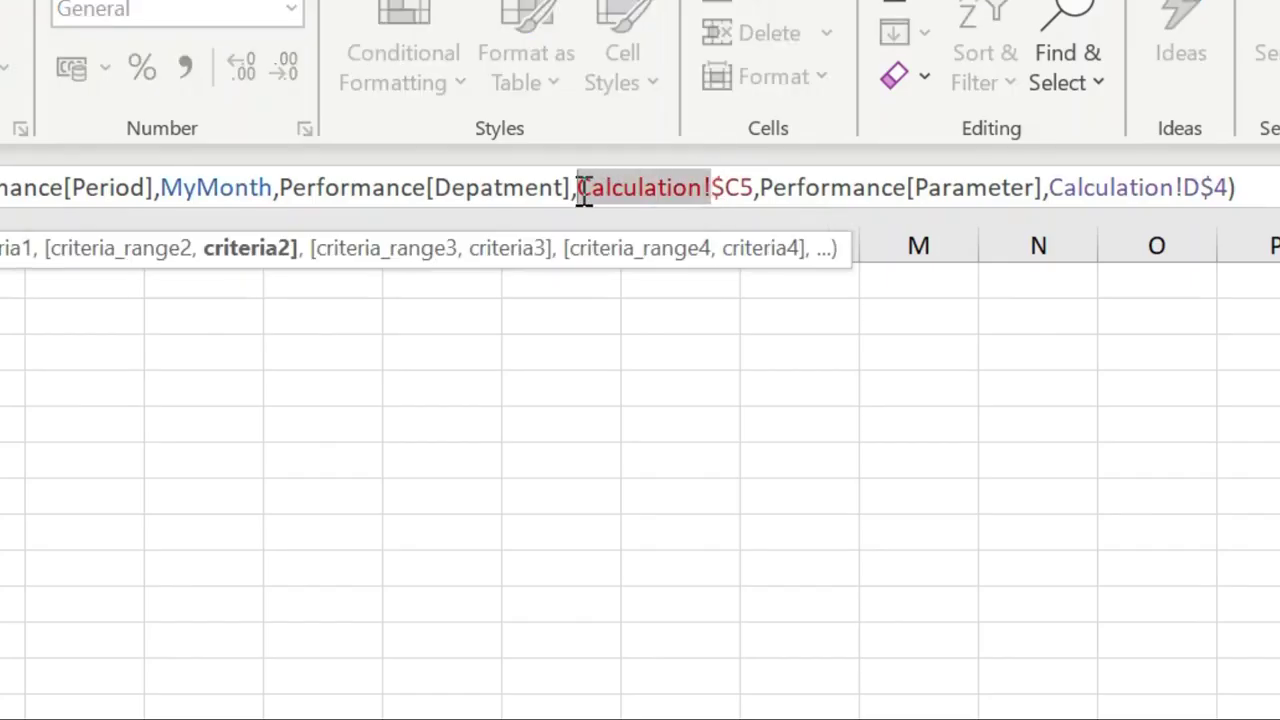
key("Delete")
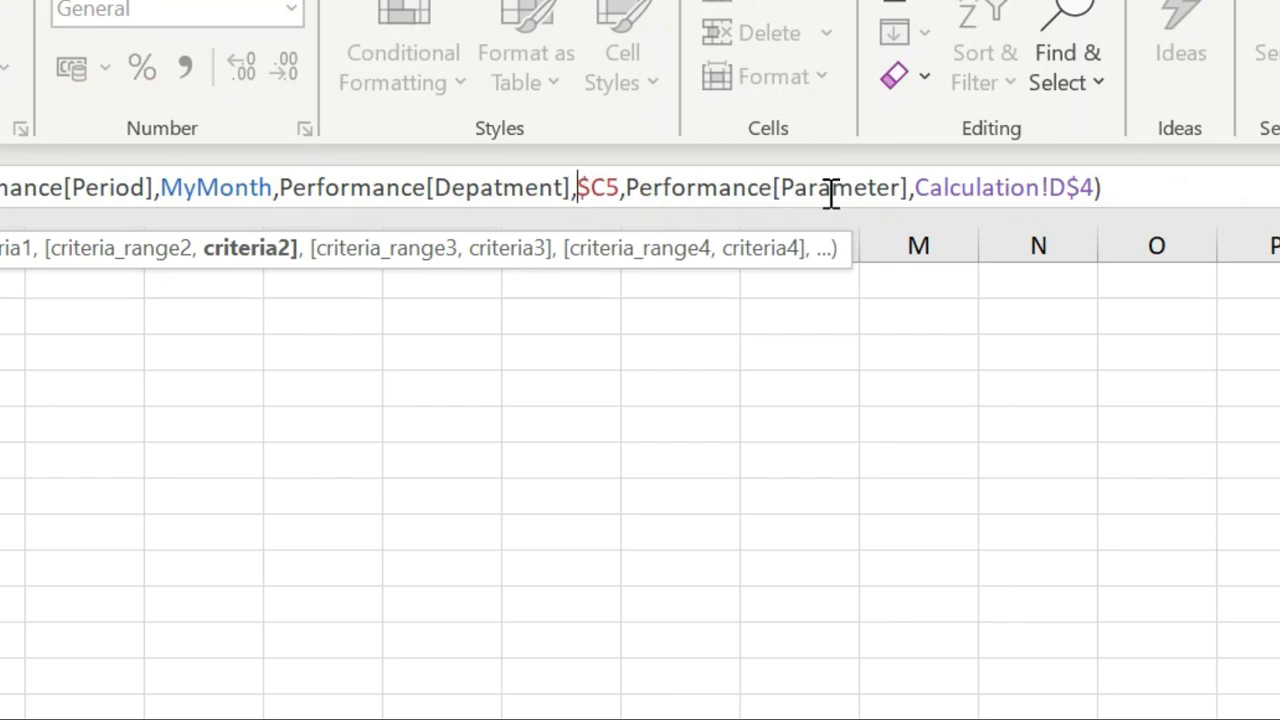
left_click_drag(918, 190, 1043, 187)
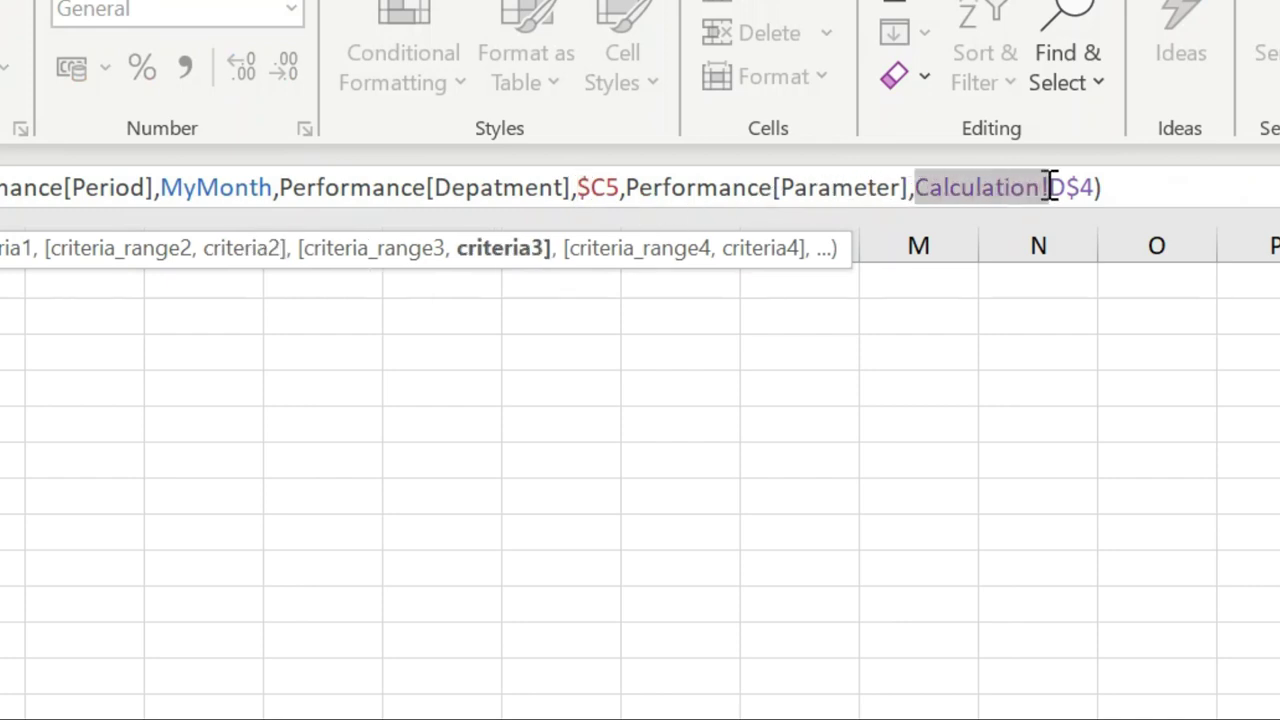
key("Delete")
key("Return")
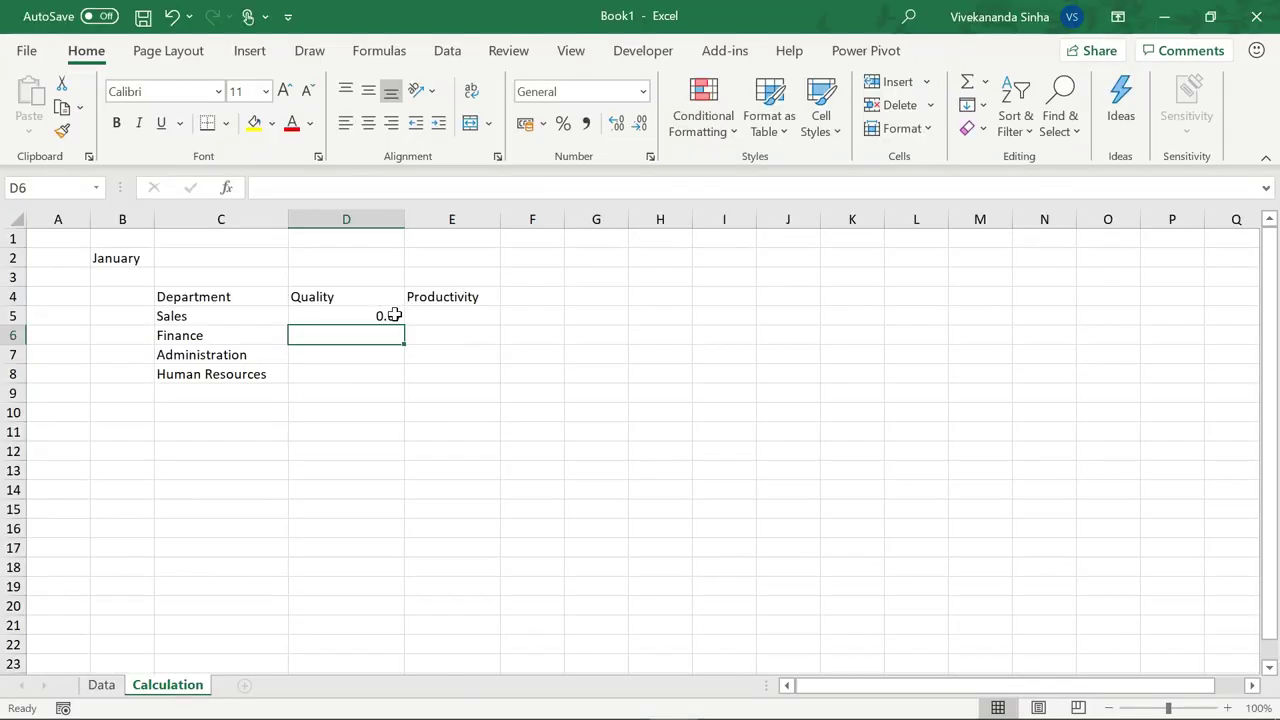
left_click(393, 315)
key("ctrl+c")
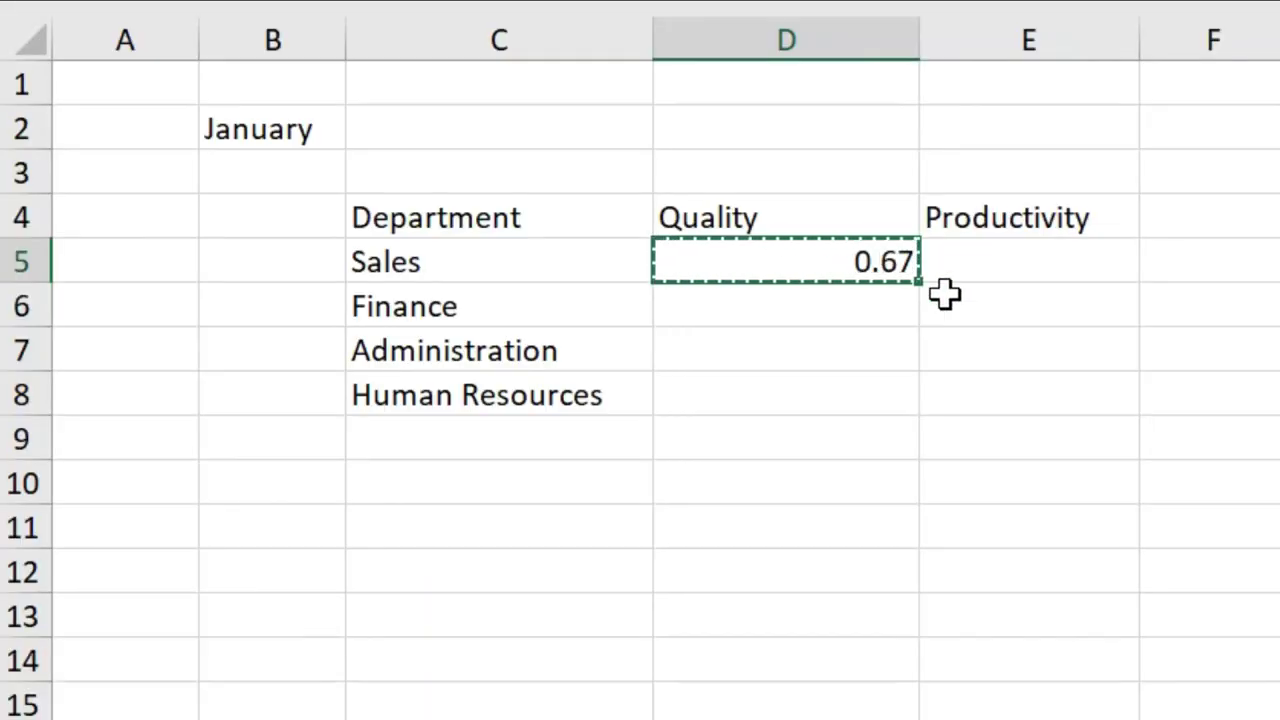
- Paste the formula into D5:E8 and show the results as centred percentages
left_click_drag(944, 293, 981, 377)
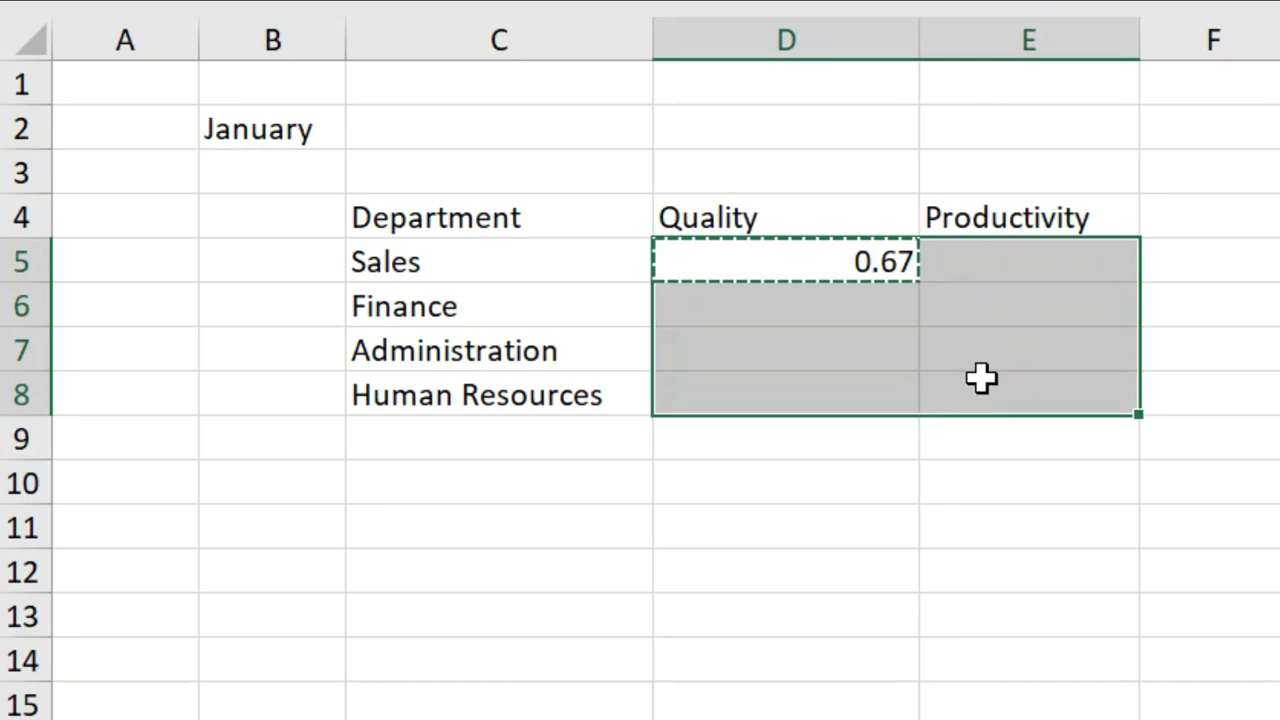
key("ctrl+v")
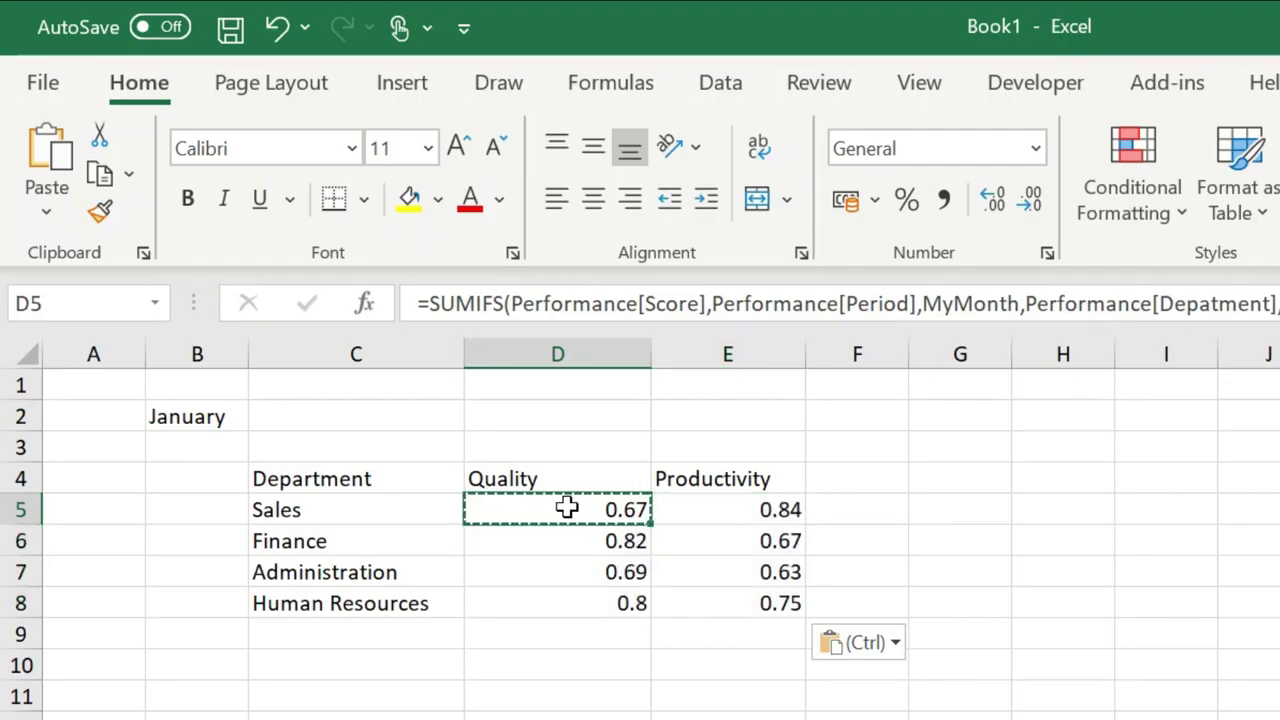
left_click_drag(569, 506, 727, 599)
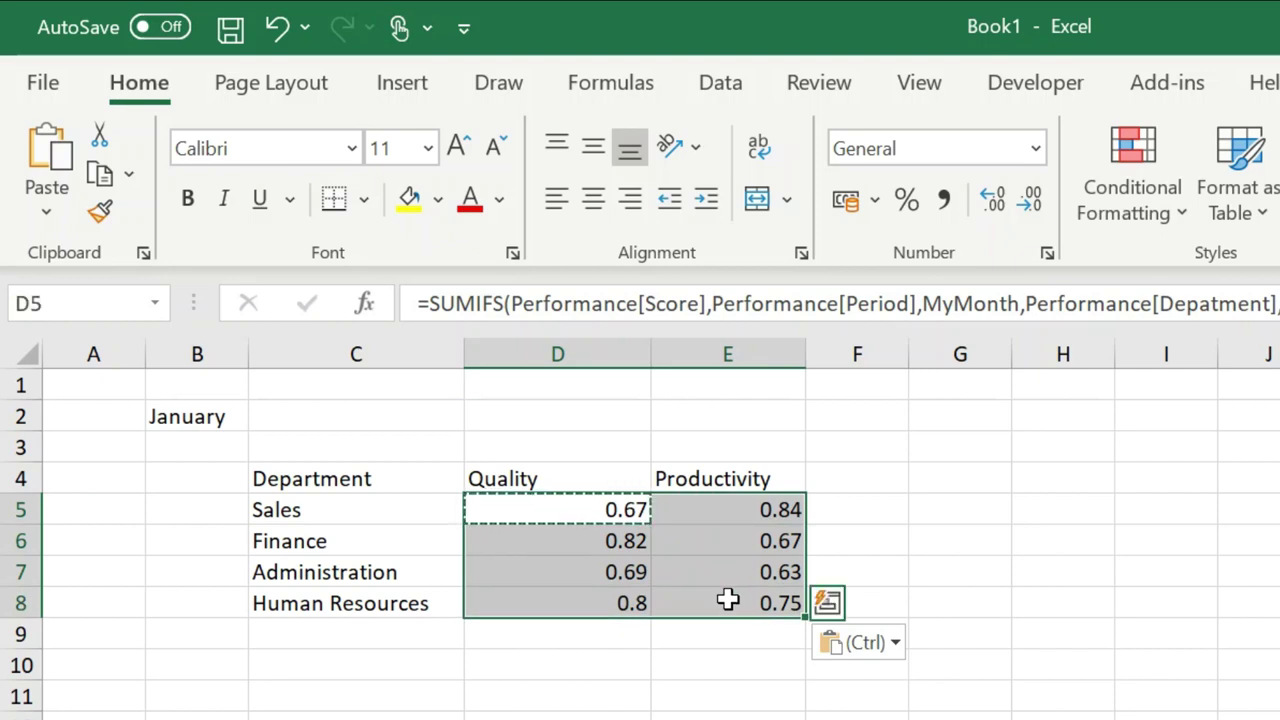
key("ctrl+shift+5")
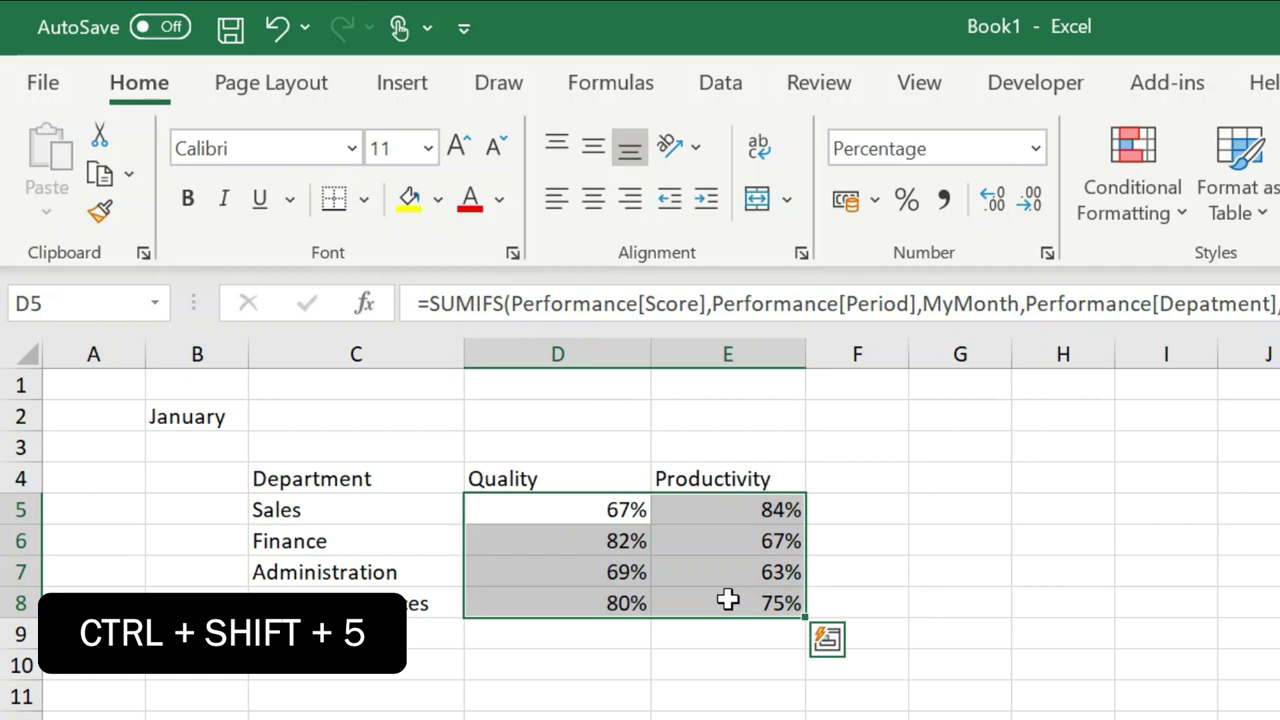
left_click(592, 199)
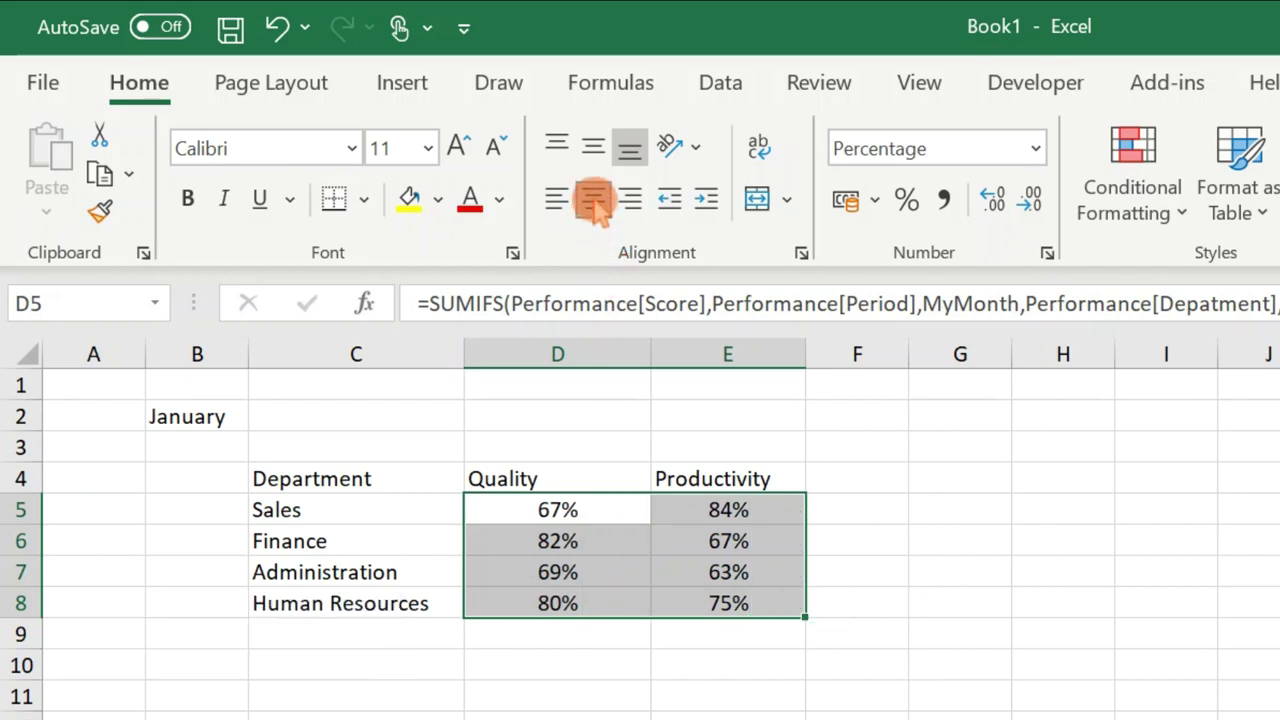
- Bold the header row C4:E4 and centre the D4:E8 columns
left_click_drag(300, 488, 681, 468)
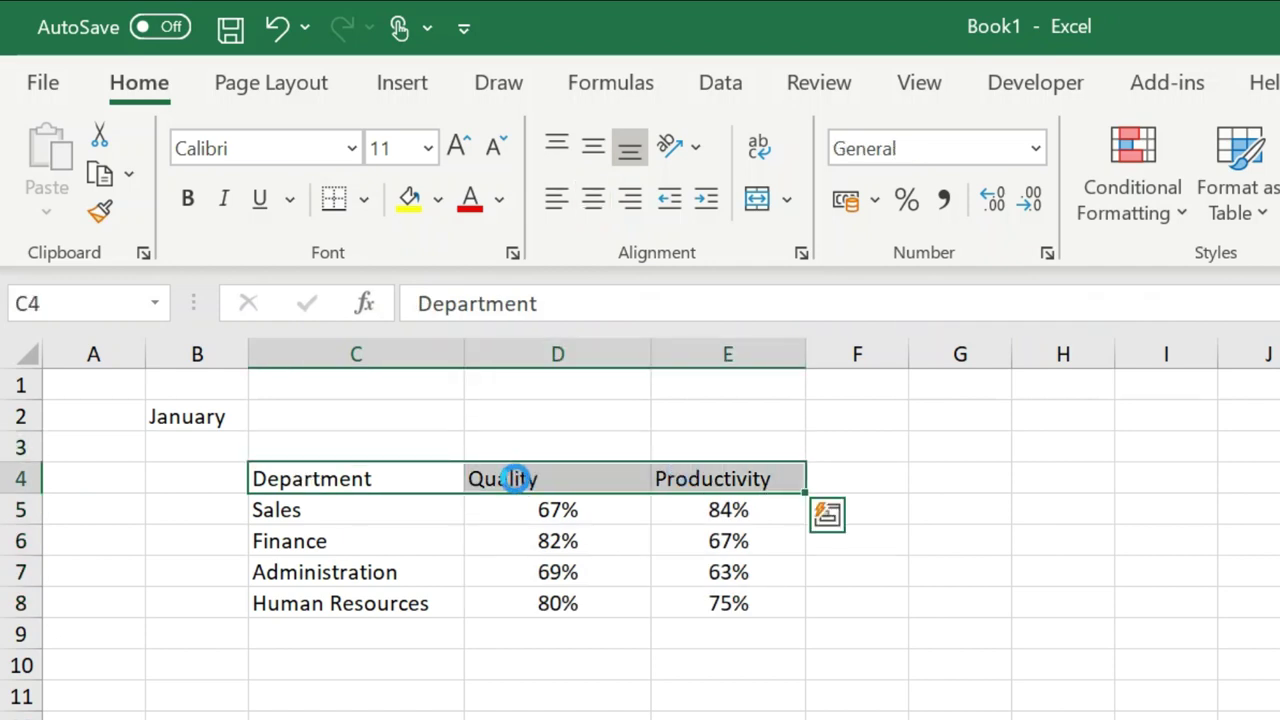
key("ctrl+b")
left_click_drag(513, 478, 728, 600)
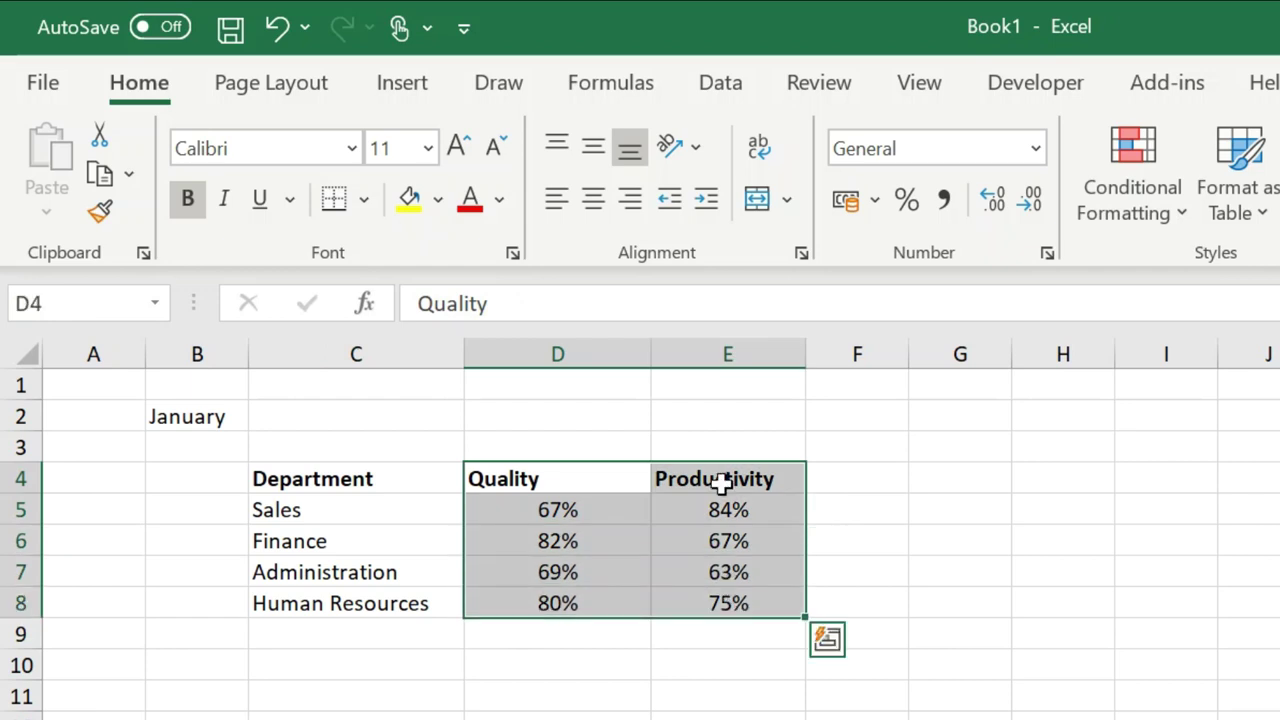
left_click(593, 198)
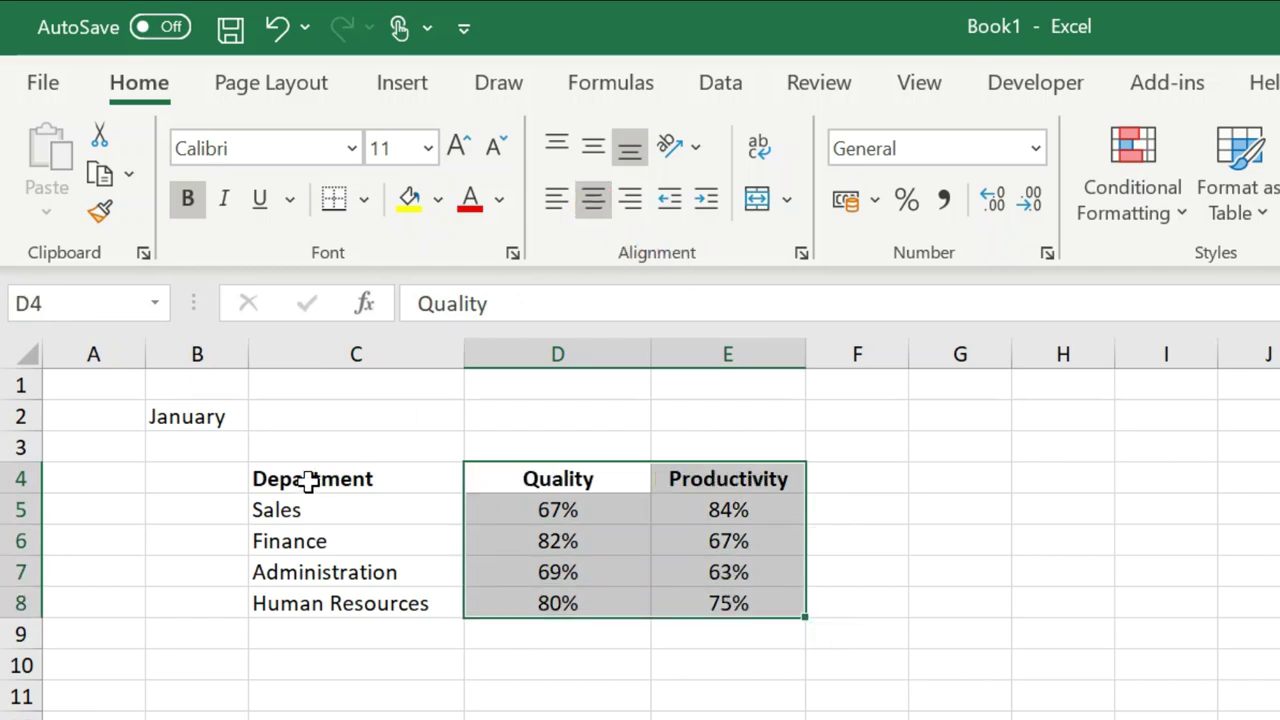
- Widen columns C and B to fit the department names
left_click_drag(310, 481, 320, 603)
left_click(491, 484)
left_click_drag(474, 364, 513, 366)
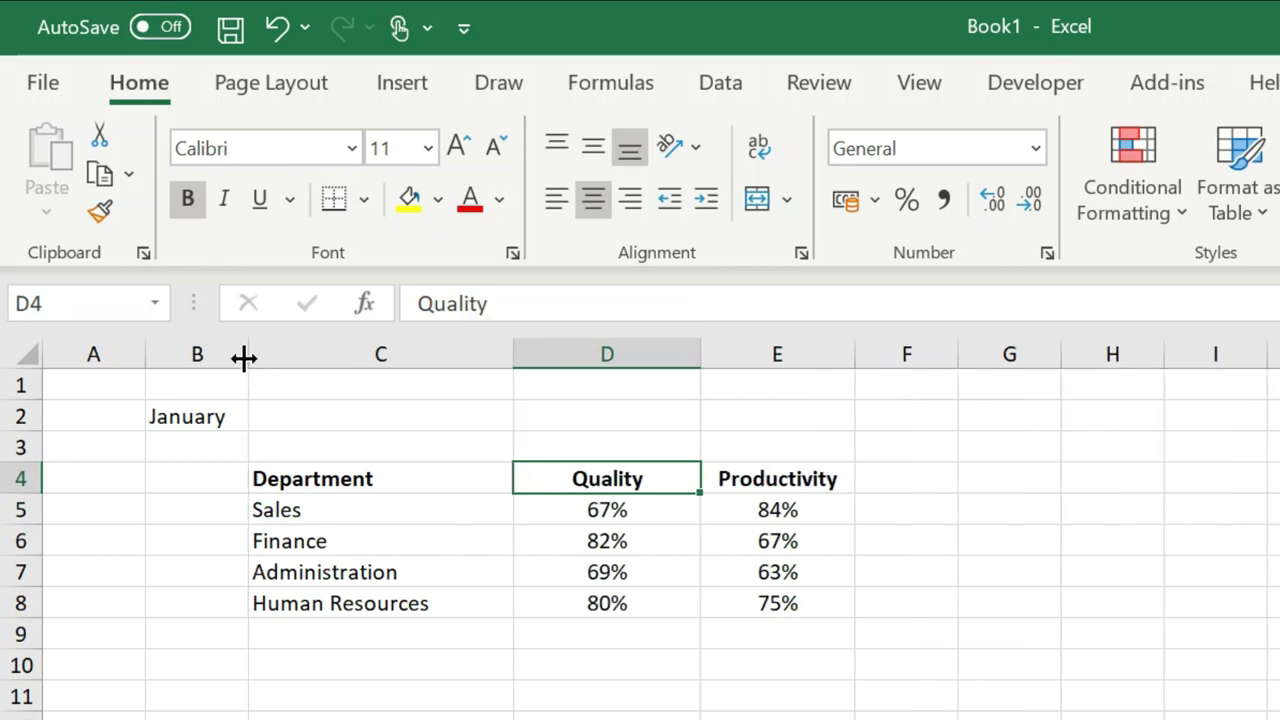
left_click_drag(244, 358, 343, 360)
left_click(254, 413)
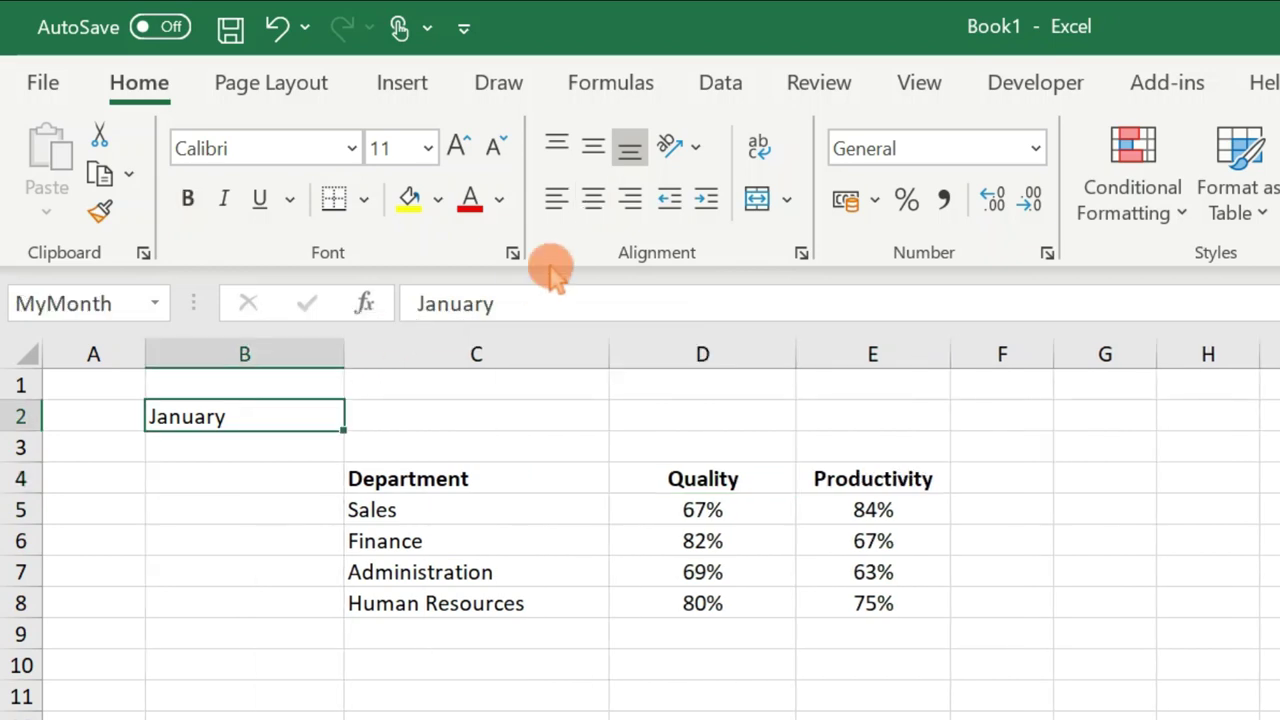
- Centre month cell B2 with a yellow fill and change it to March
left_click(593, 200)
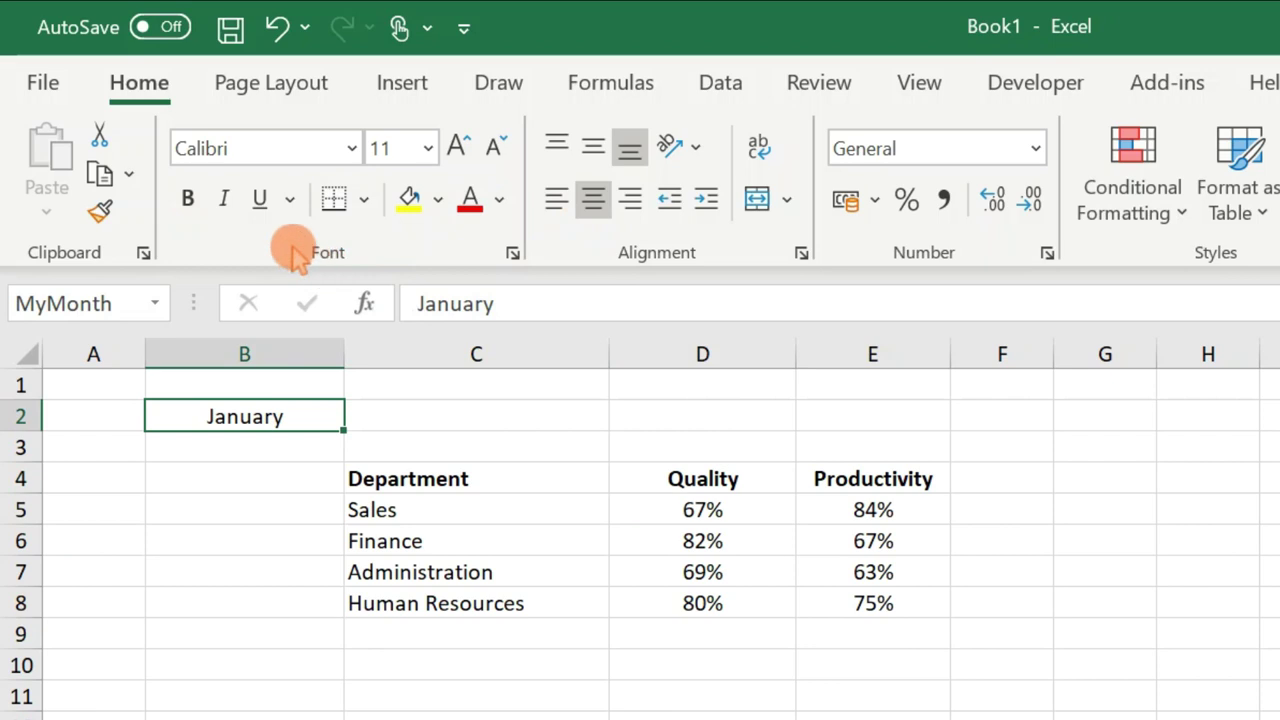
left_click(410, 199)
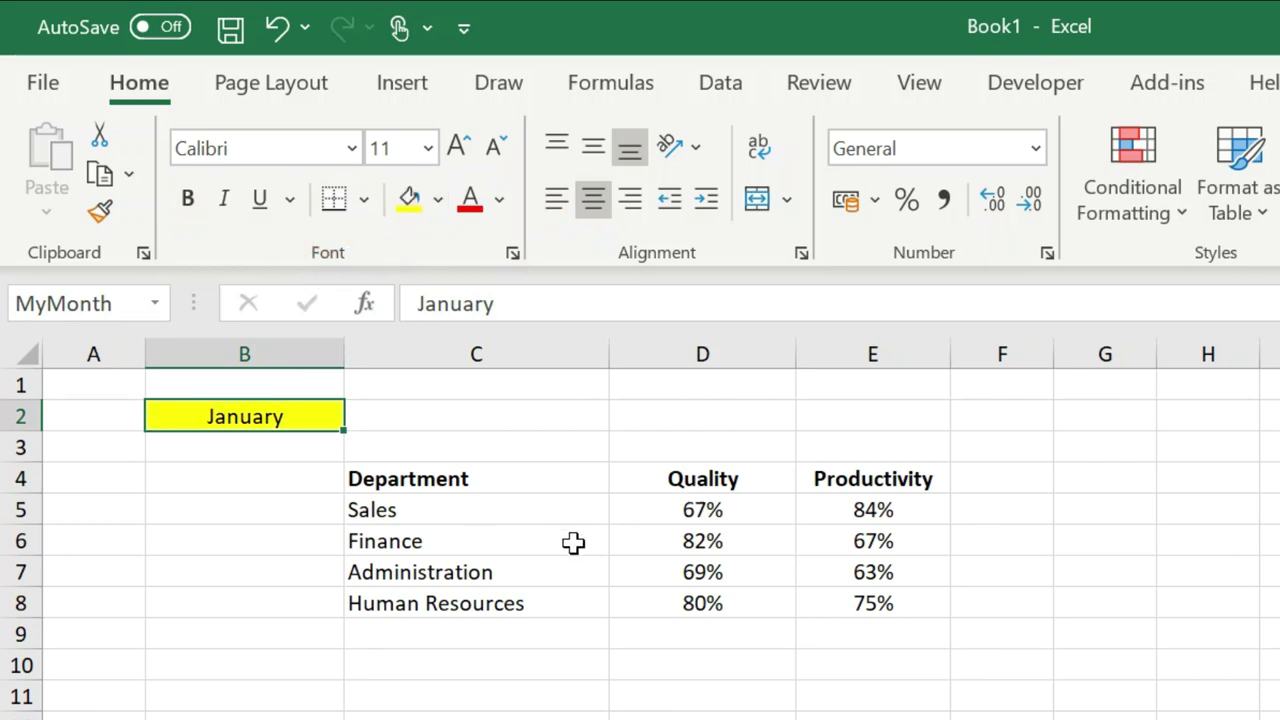
left_click(750, 519)
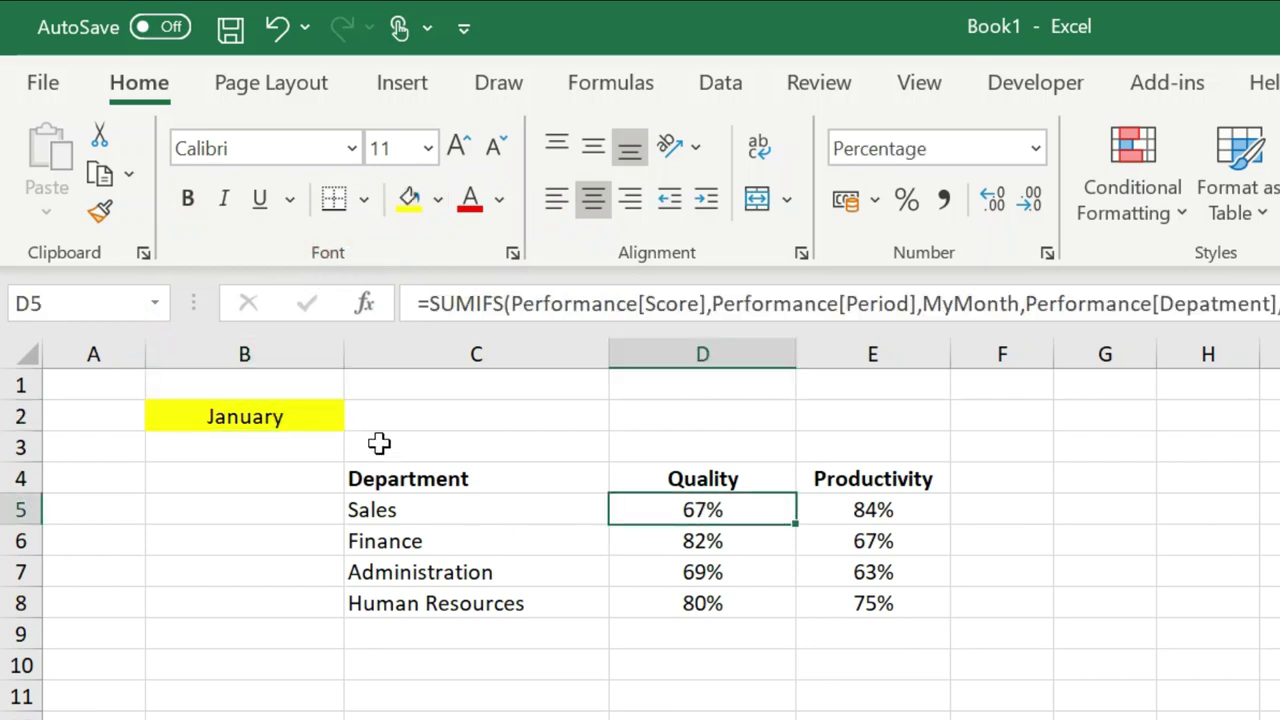
left_click(286, 417)
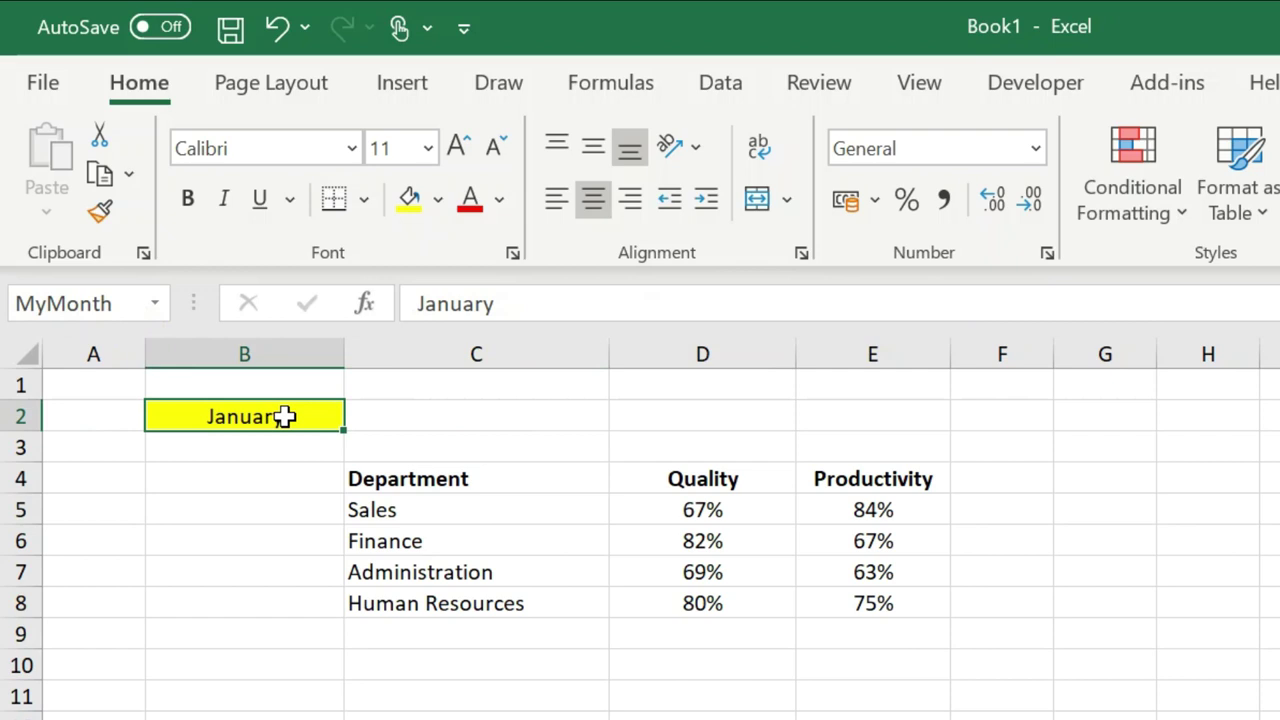
type("March")
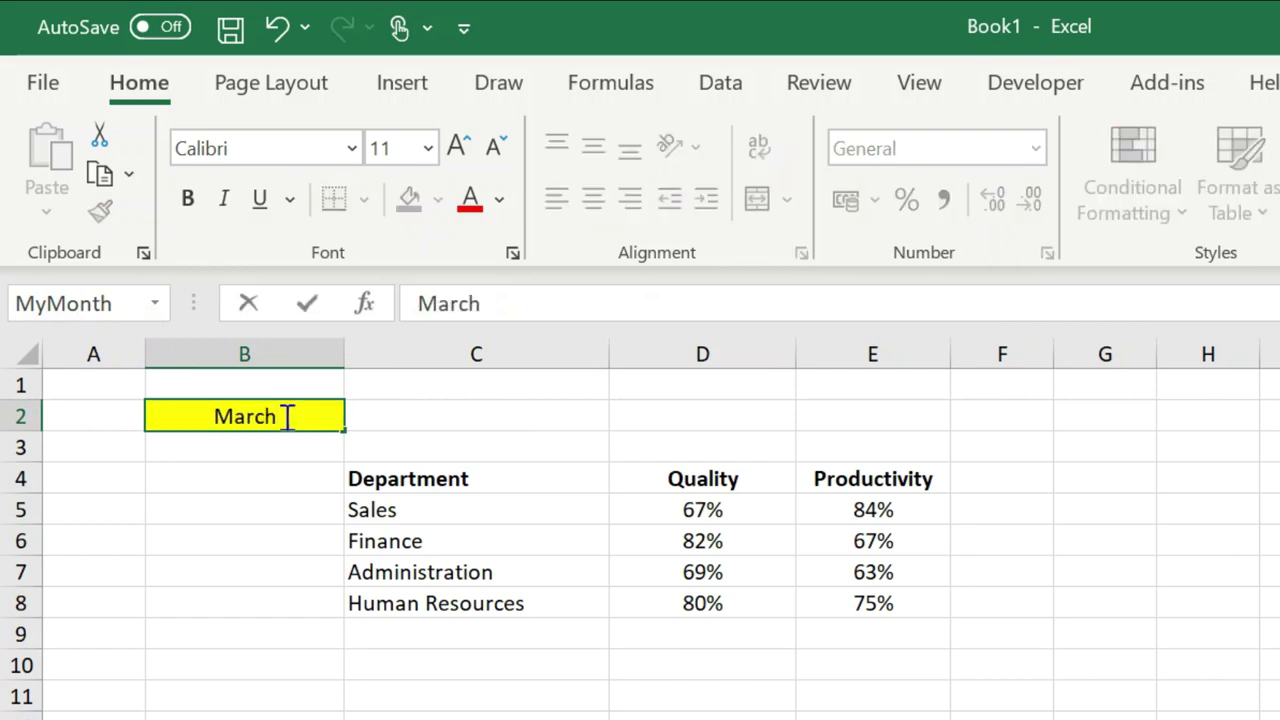
key("Return")
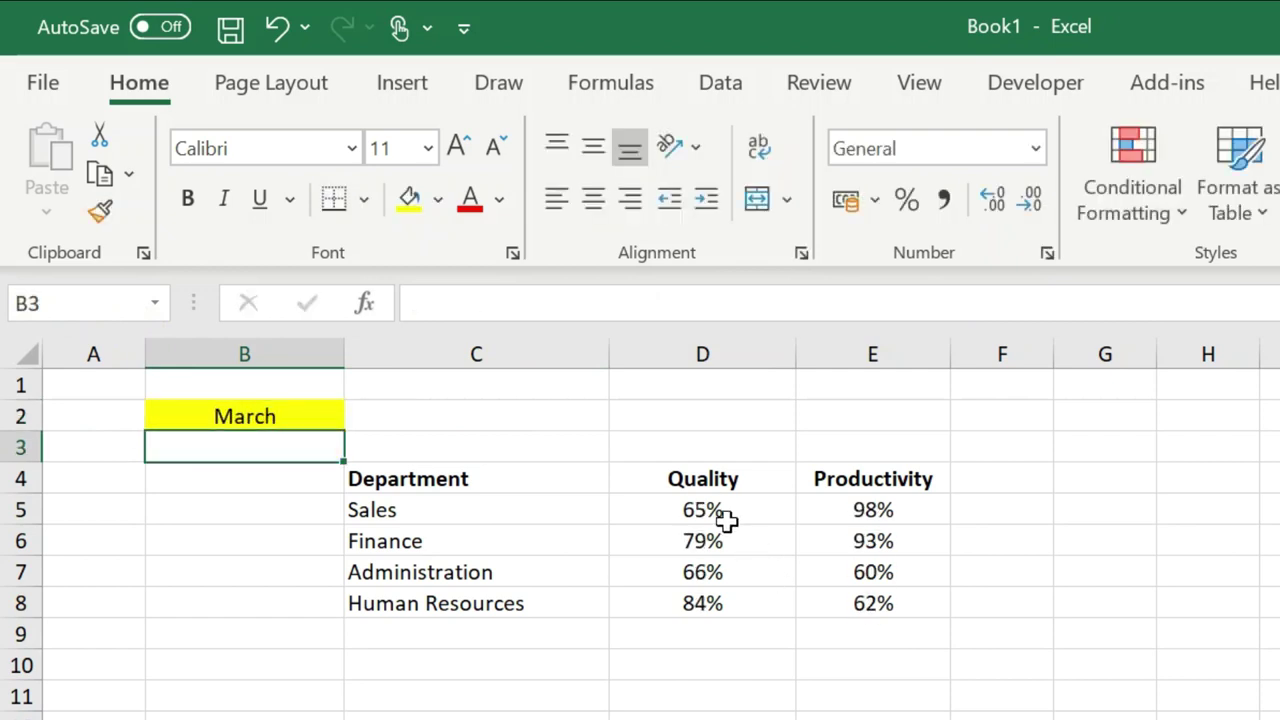
- Change B2 to August and select the updated department table
left_click(720, 510)
left_click(289, 413)
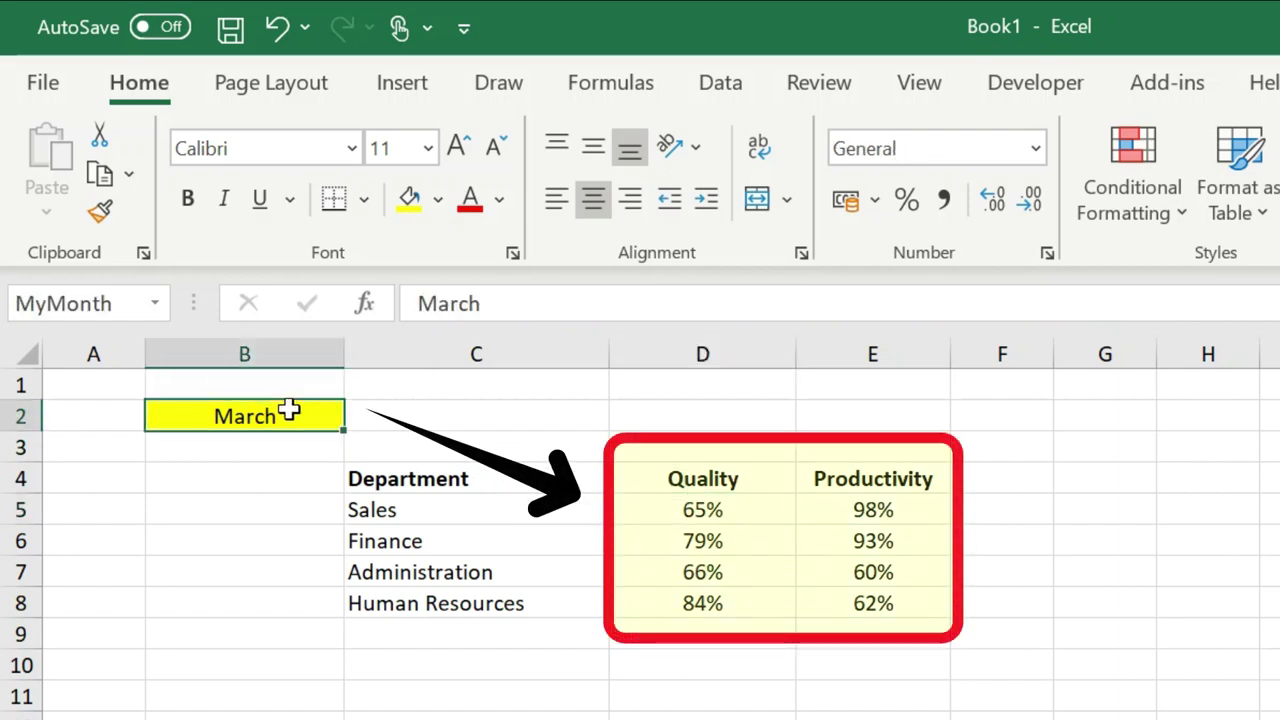
type("August")
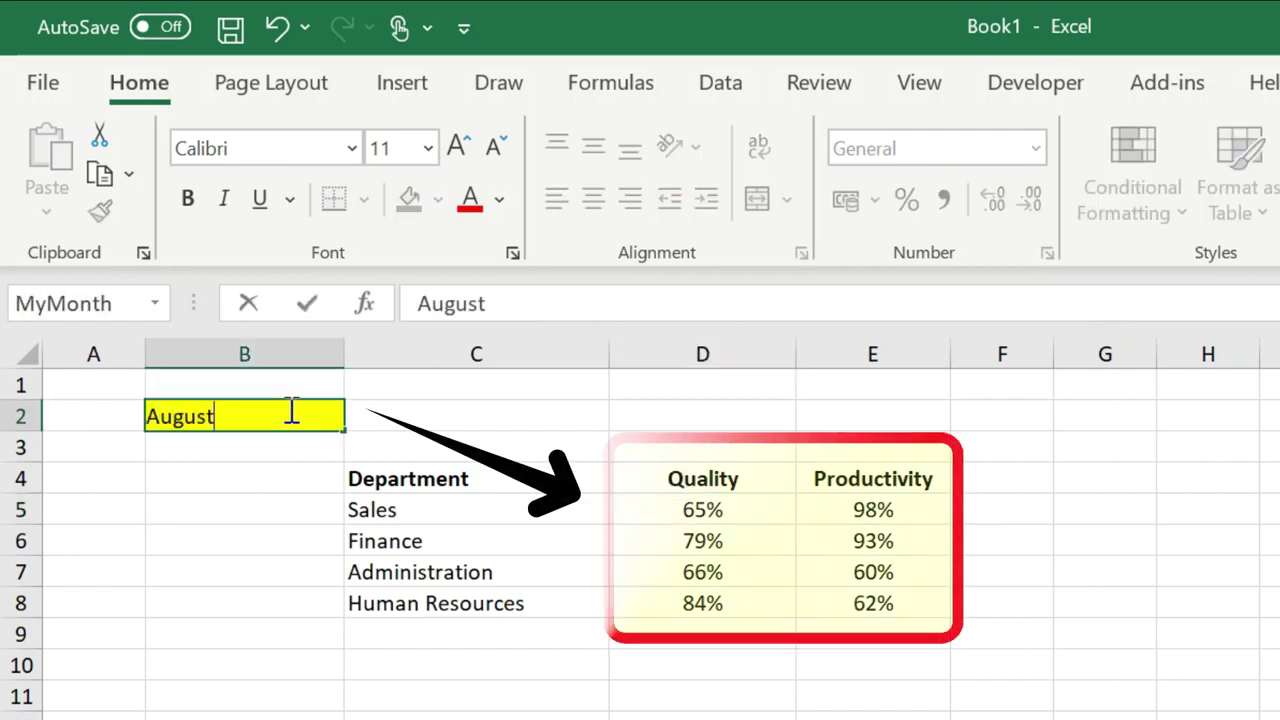
key("Return")
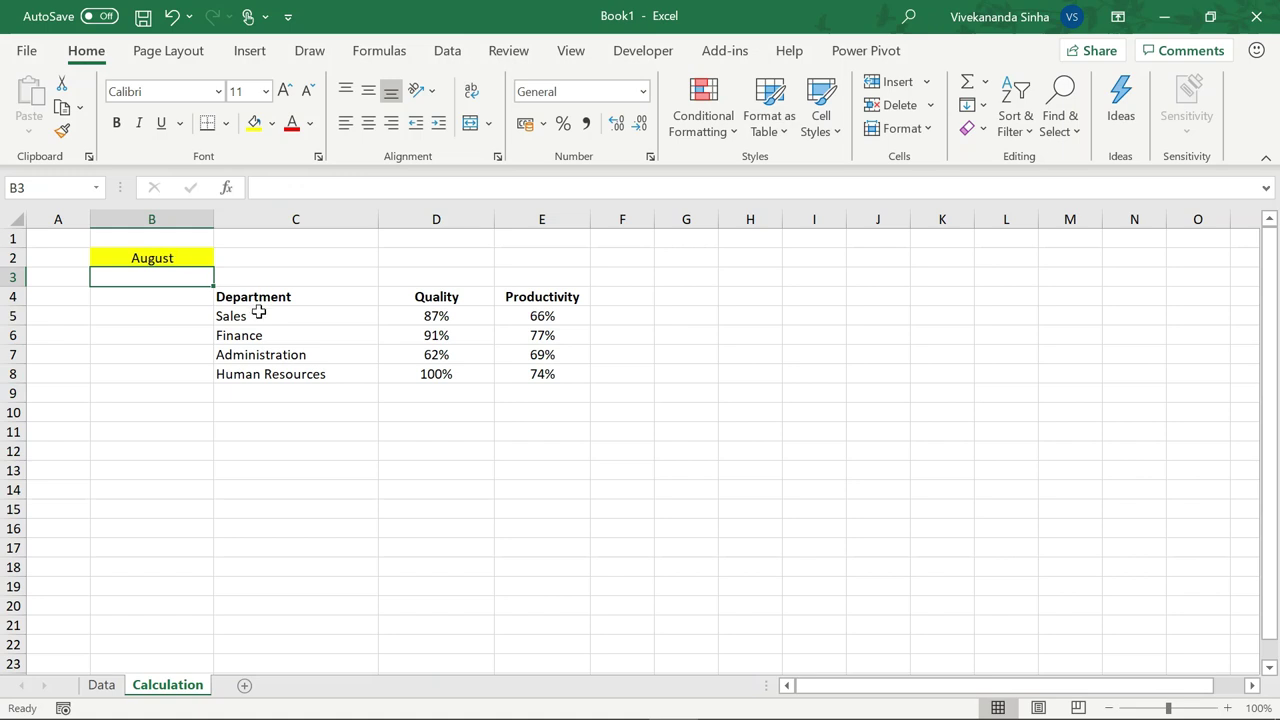
left_click_drag(266, 300, 528, 369)
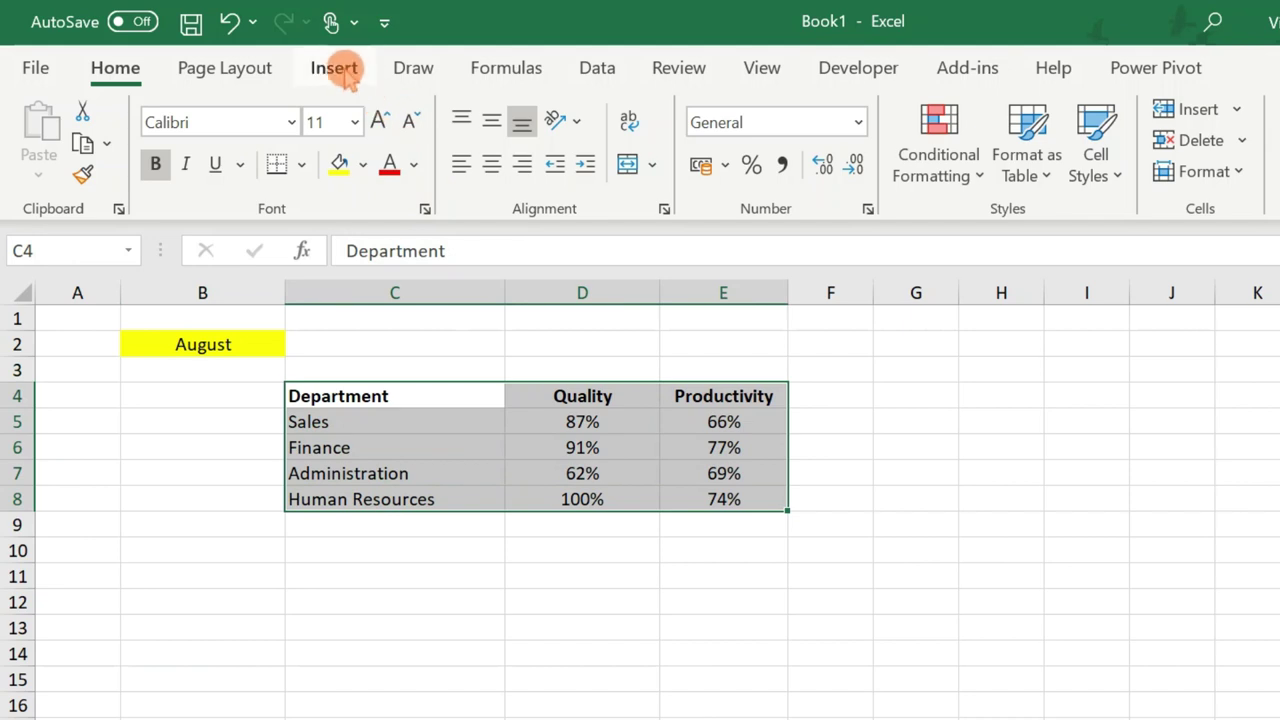
- Insert a clustered column chart of the Quality and Productivity table and move it beside the table
left_click(340, 70)
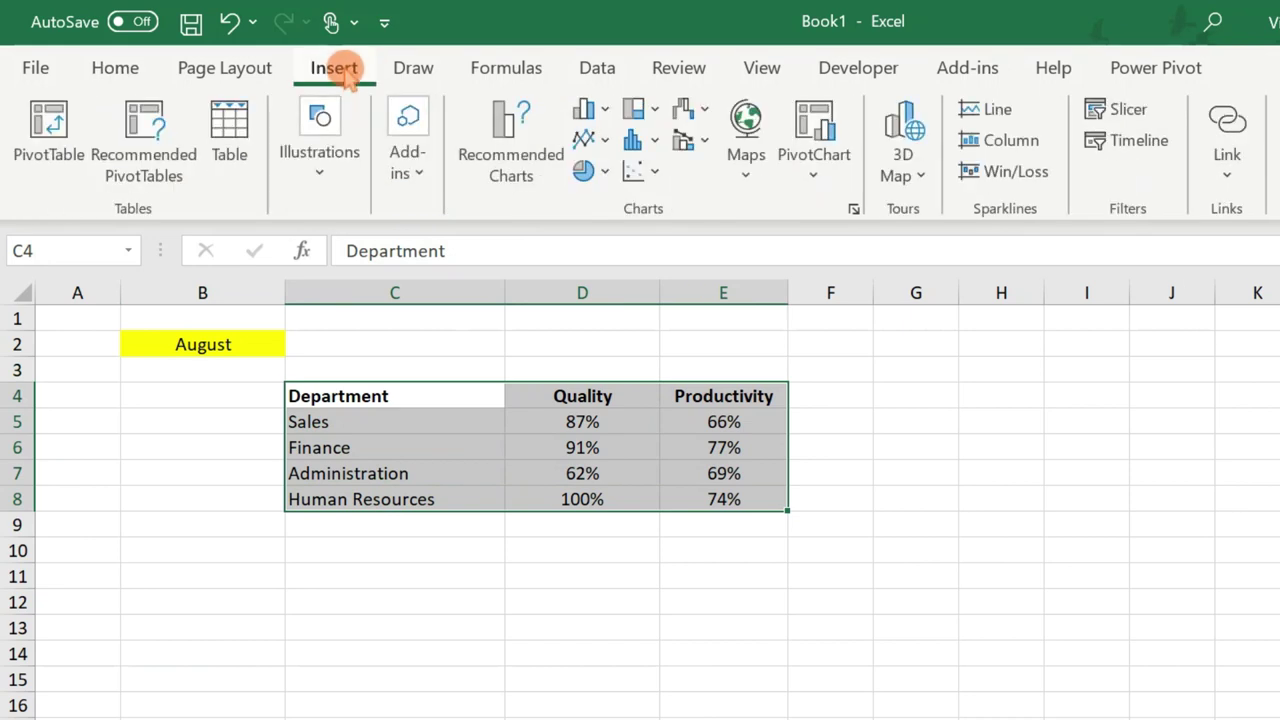
left_click(603, 110)
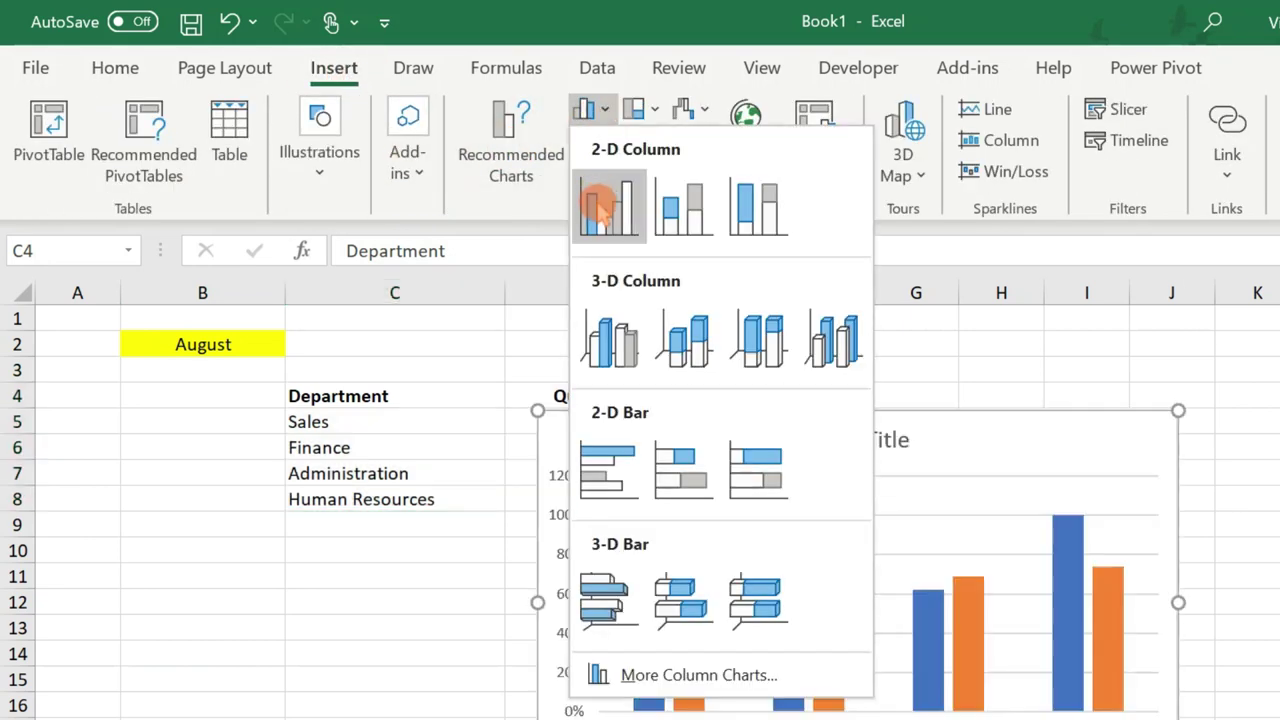
left_click(600, 207)
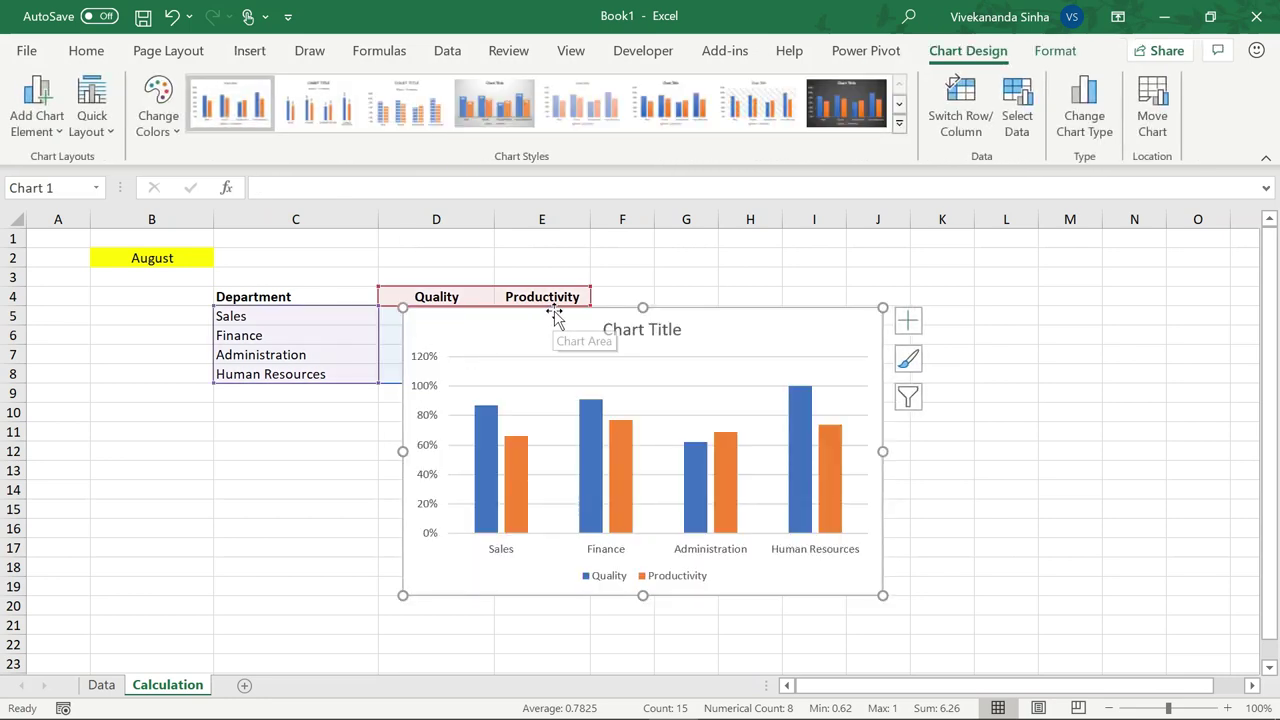
left_click_drag(615, 307, 576, 288)
left_click(455, 528)
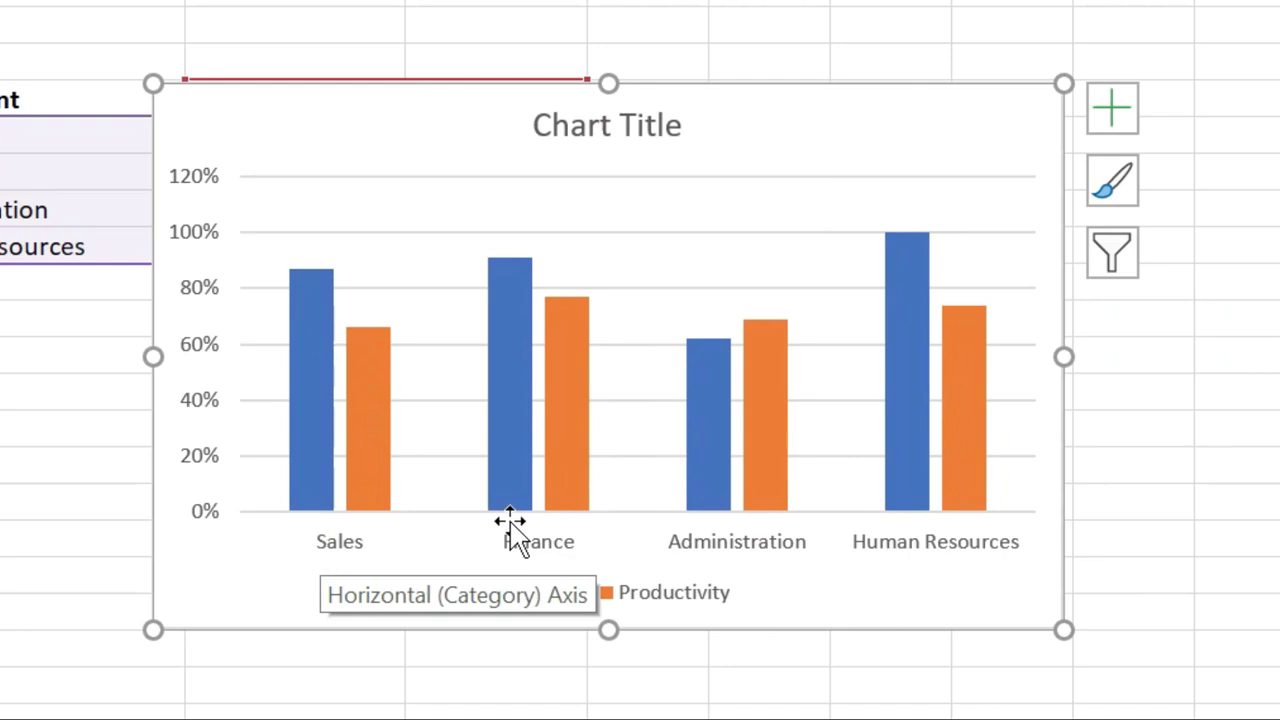
left_click(838, 546)
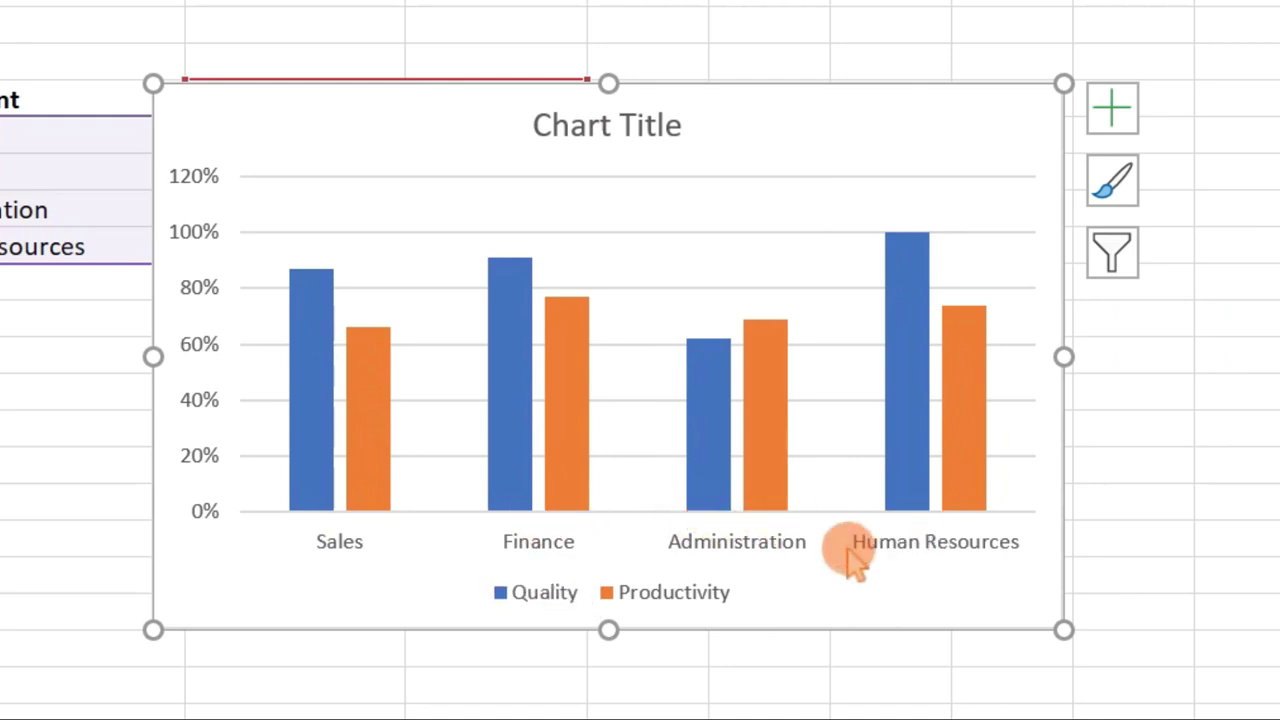
left_click(512, 591)
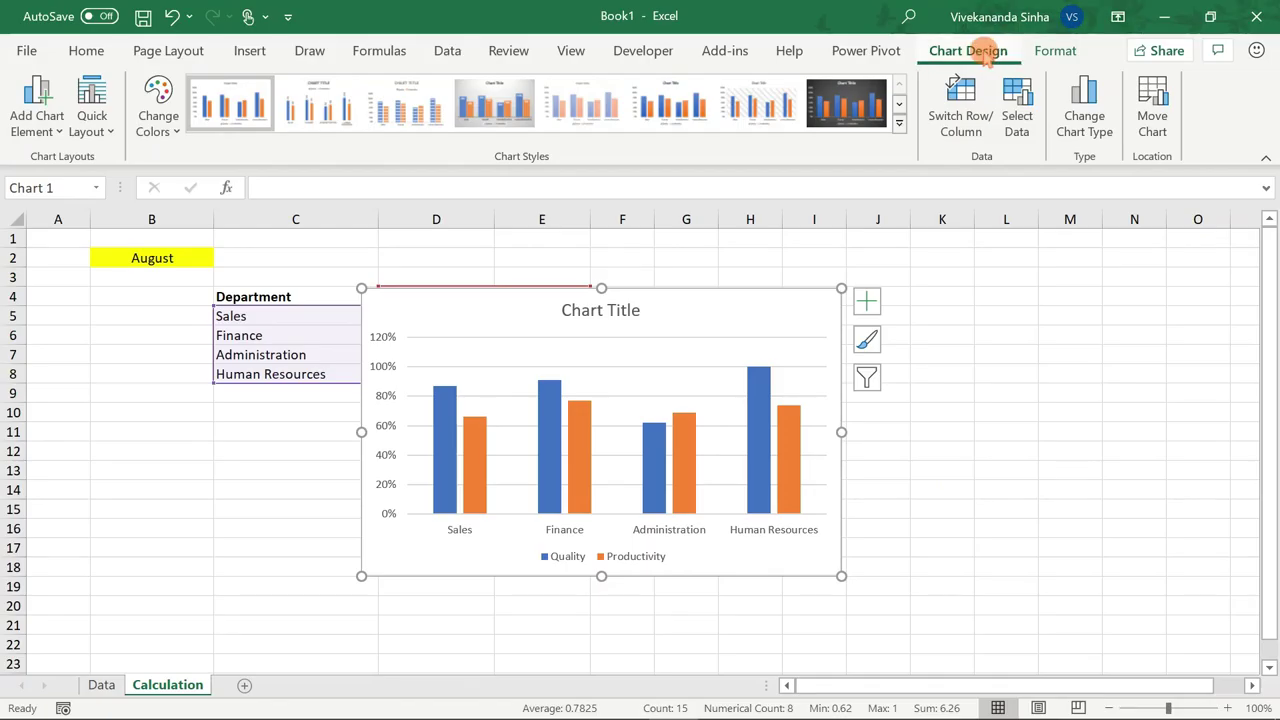
- Try Switch Row/Column on the chart, then revert to grouping bars by department
left_click(912, 66)
left_click(891, 125)
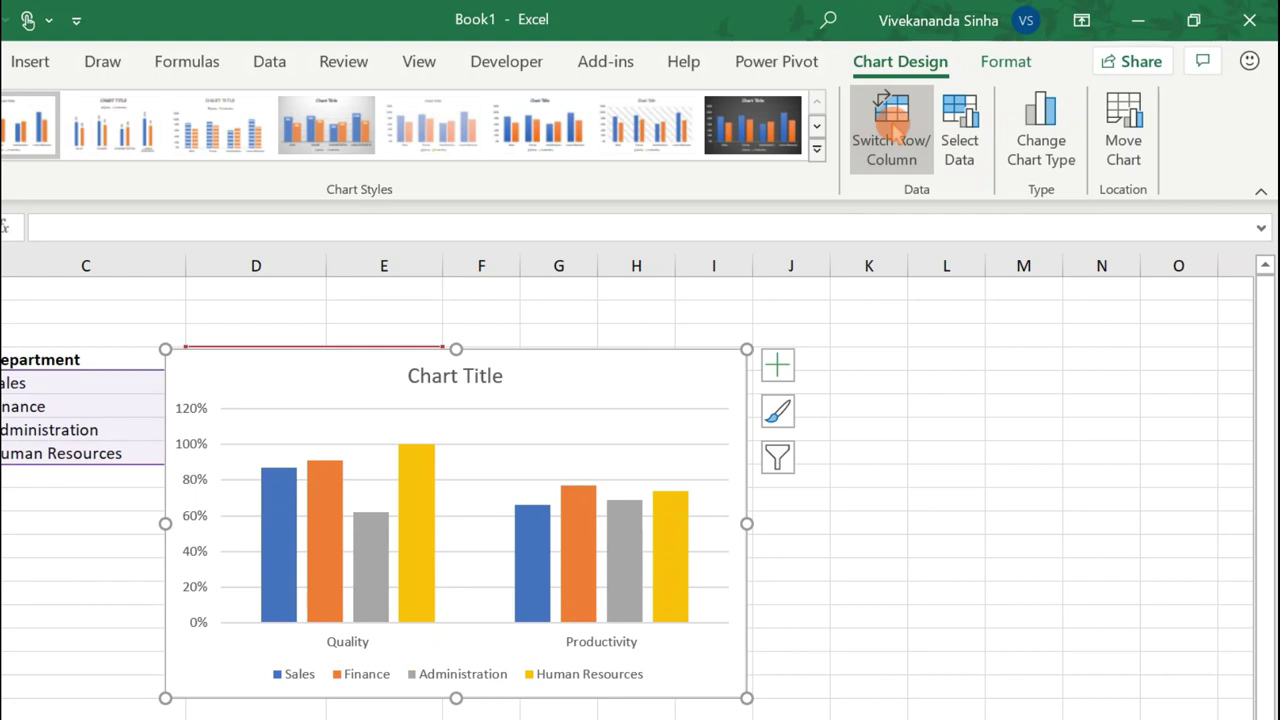
left_click(893, 128)
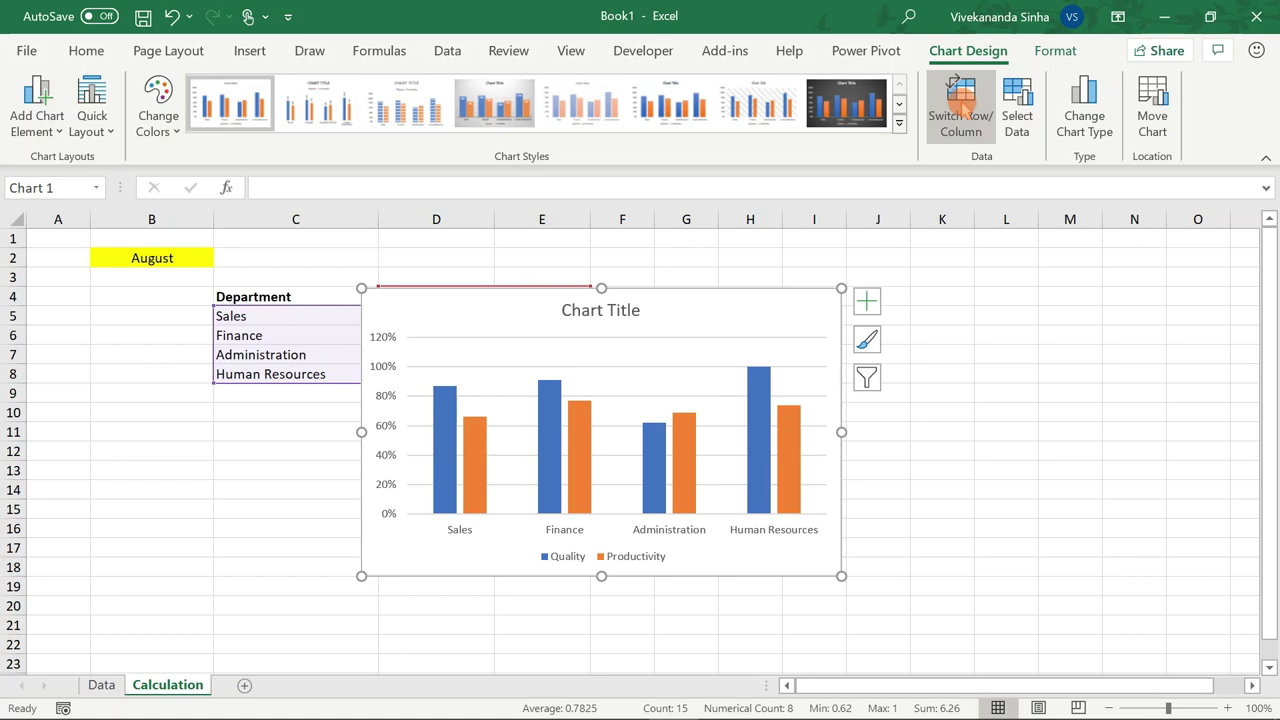
mouse_move(592, 425)
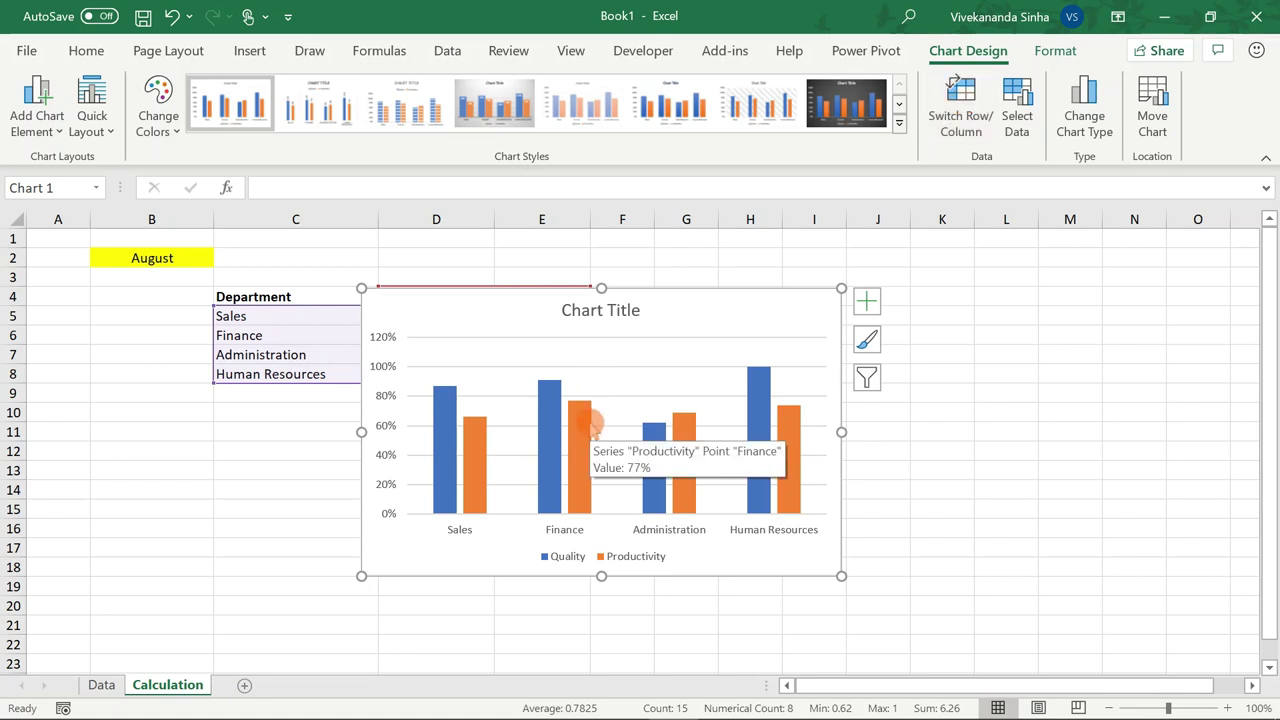
left_click(186, 571)
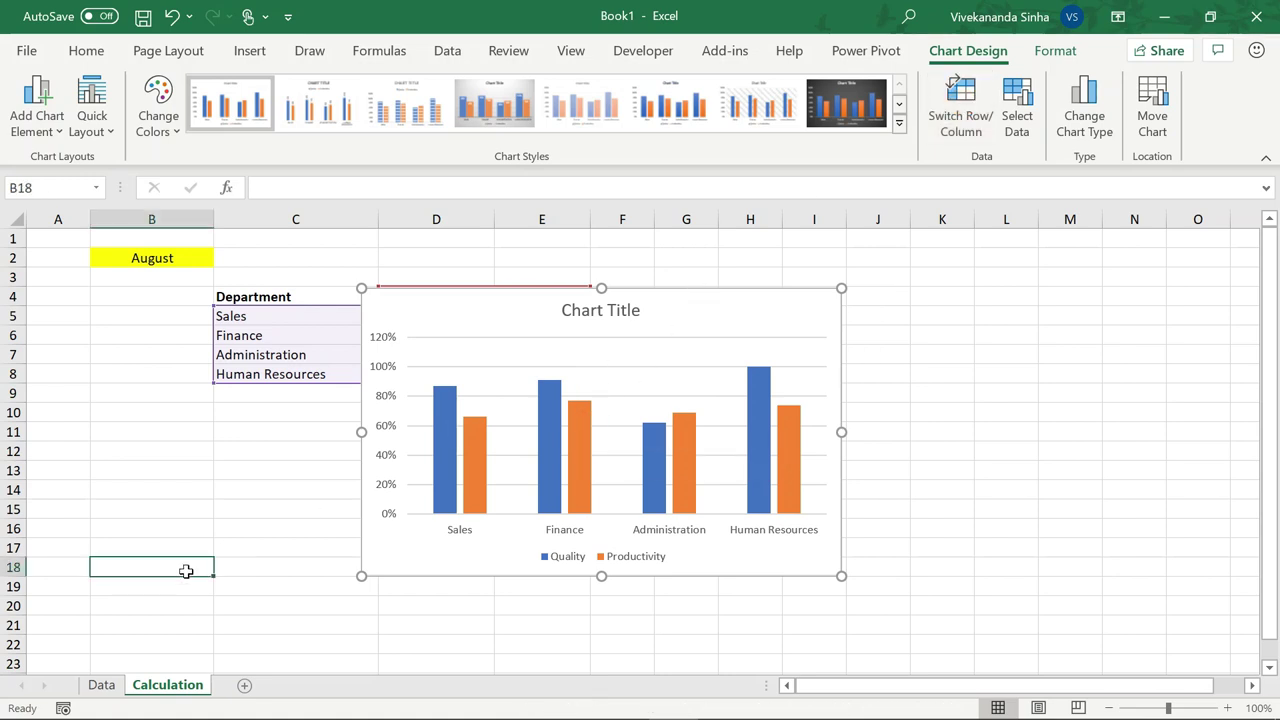
- Add a new worksheet and name it Dashboard
left_click(244, 685)
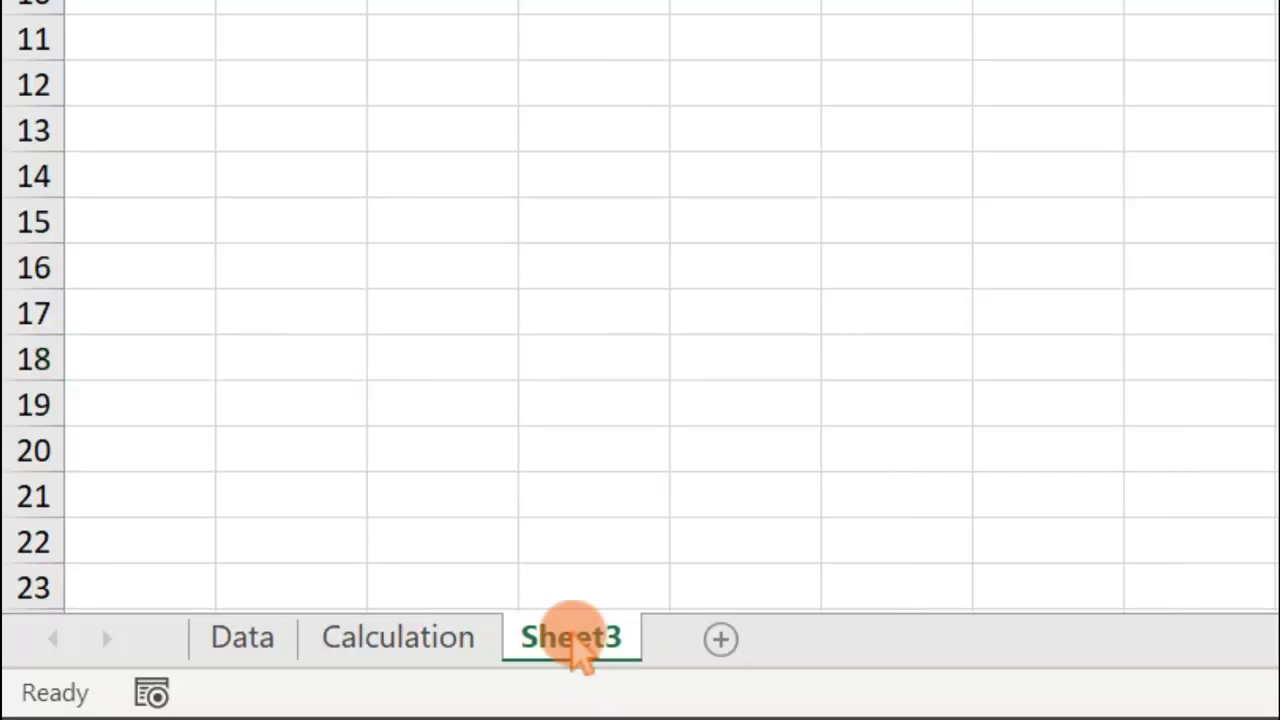
double_click(575, 640)
type("Dashbo")
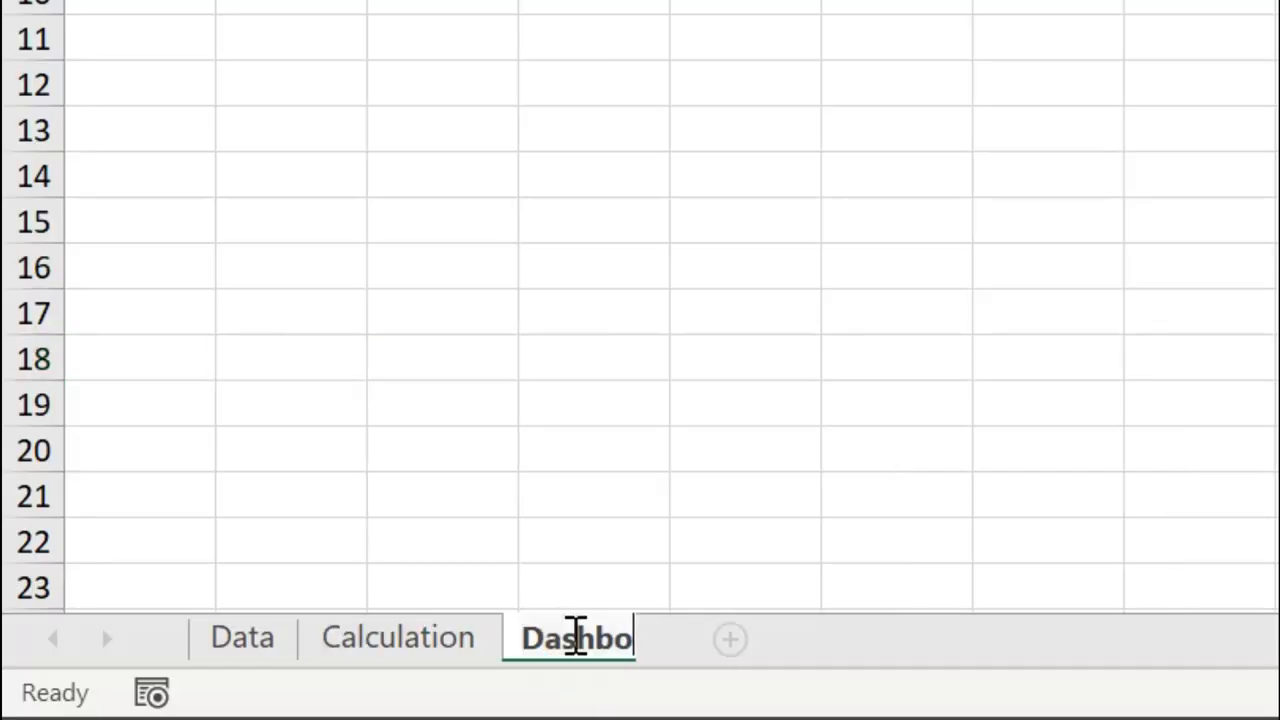
type("ard")
left_click(573, 640)
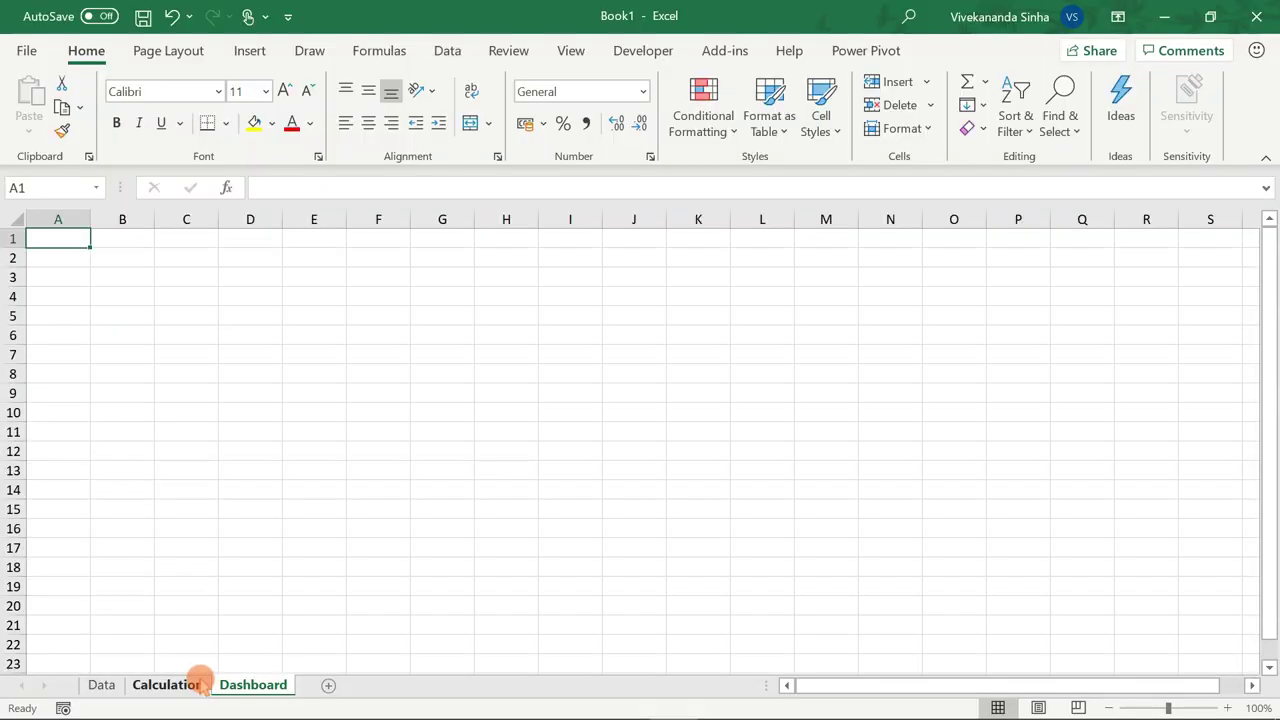
- Cut the column chart from Calculation and paste it onto Dashboard near column E
left_click(198, 684)
left_click(527, 292)
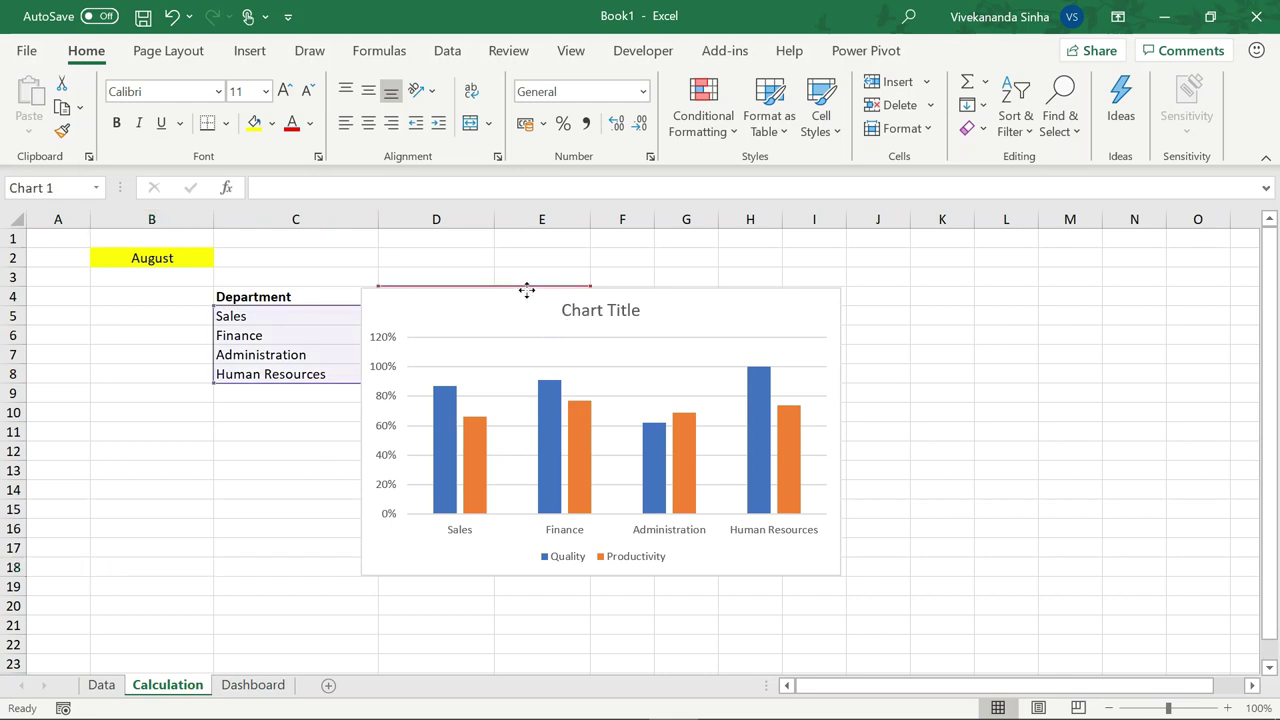
key("ctrl+x")
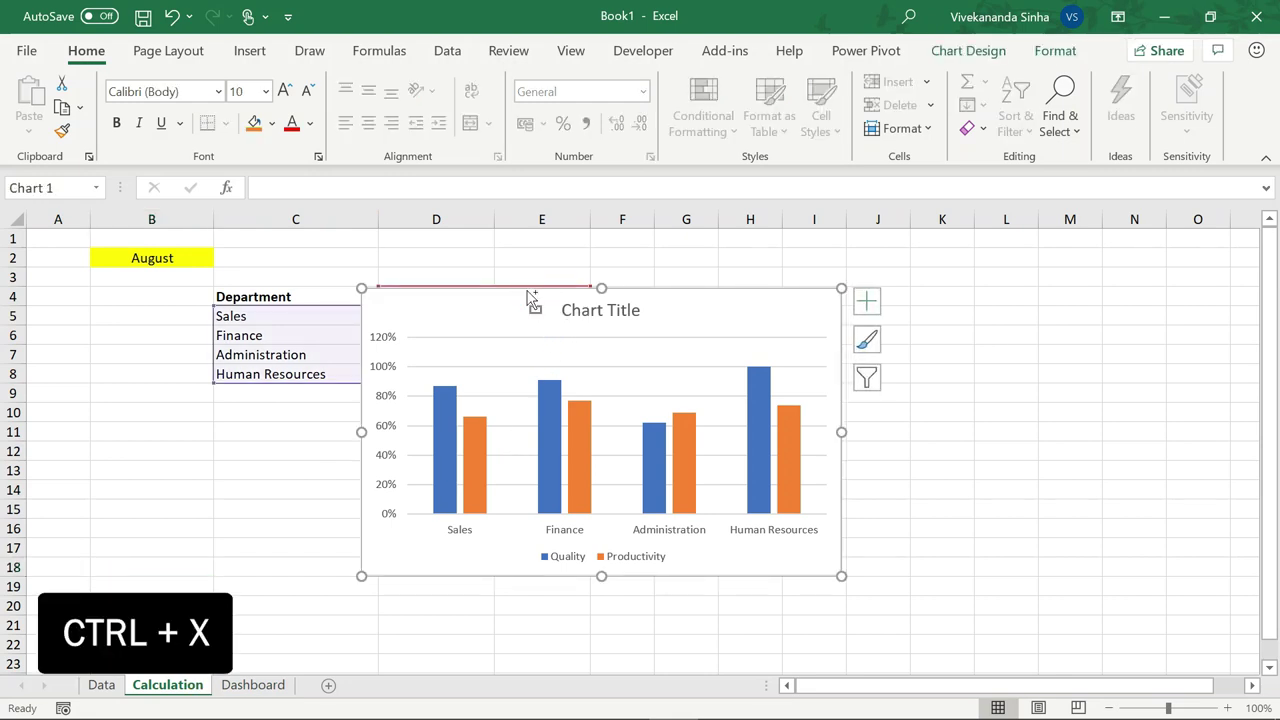
left_click(250, 685)
left_click(441, 306)
key("ctrl+v")
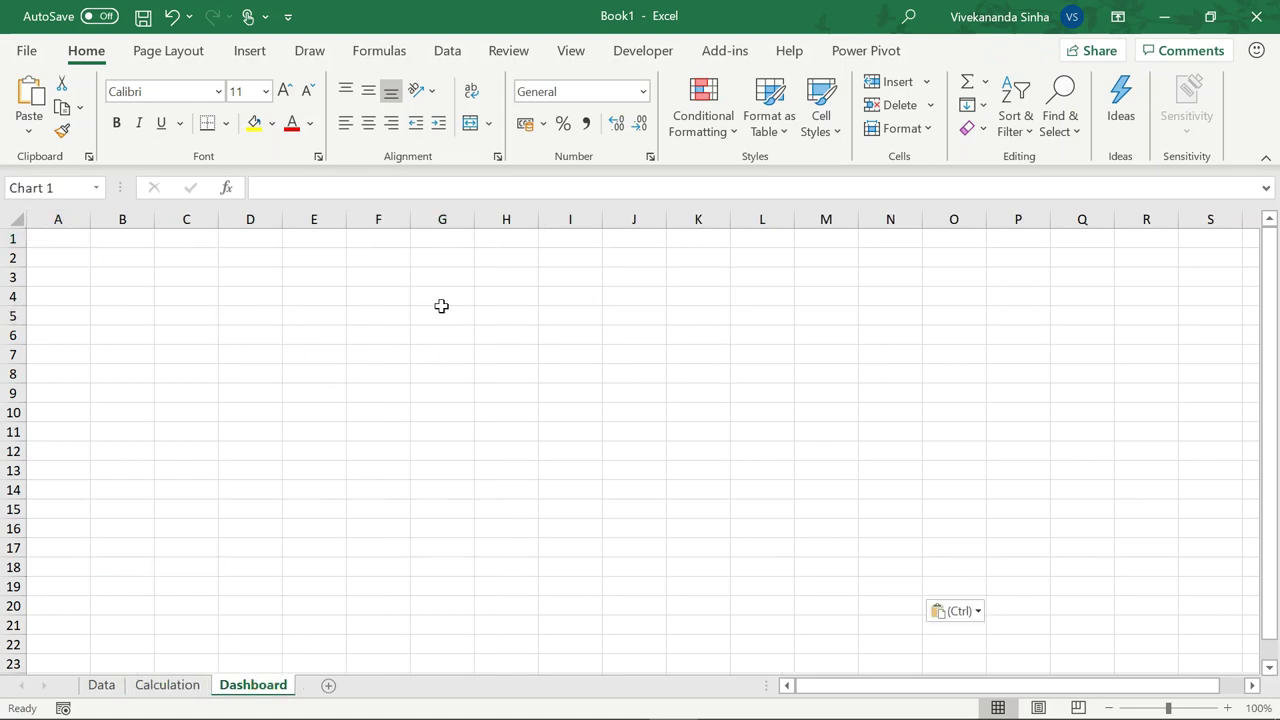
left_click_drag(463, 310, 377, 304)
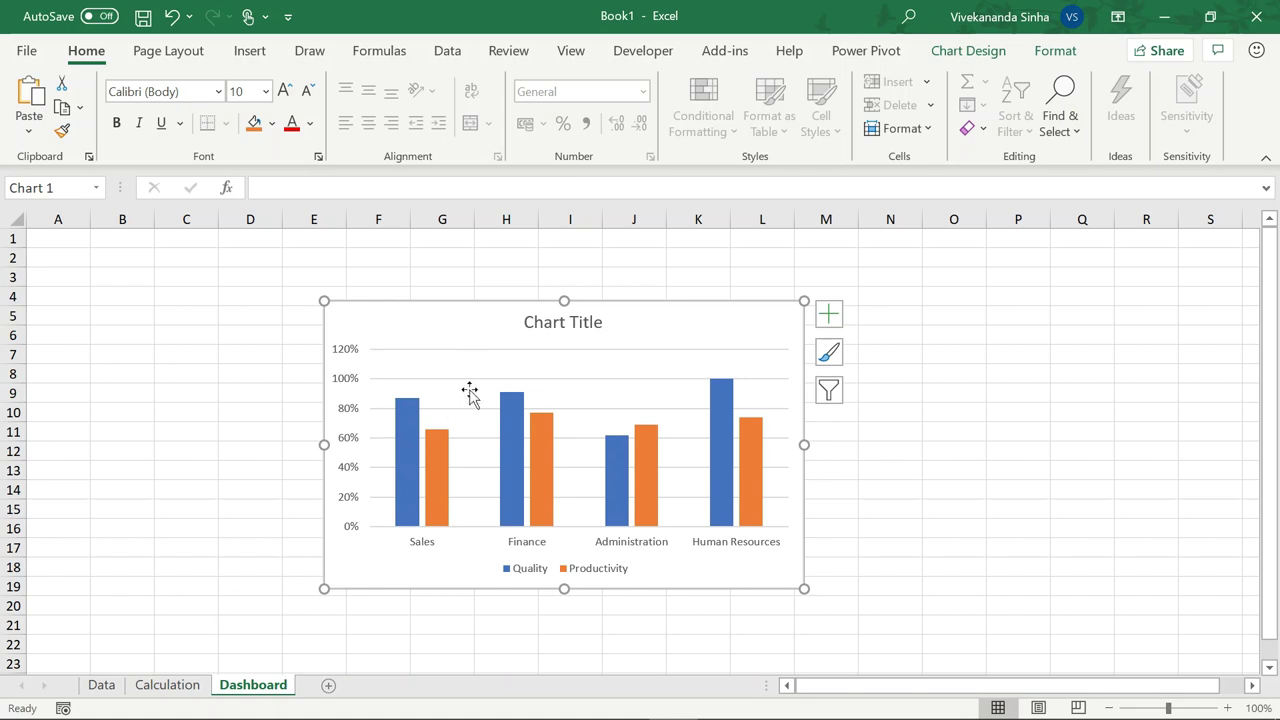
left_click(167, 682)
left_click(151, 258)
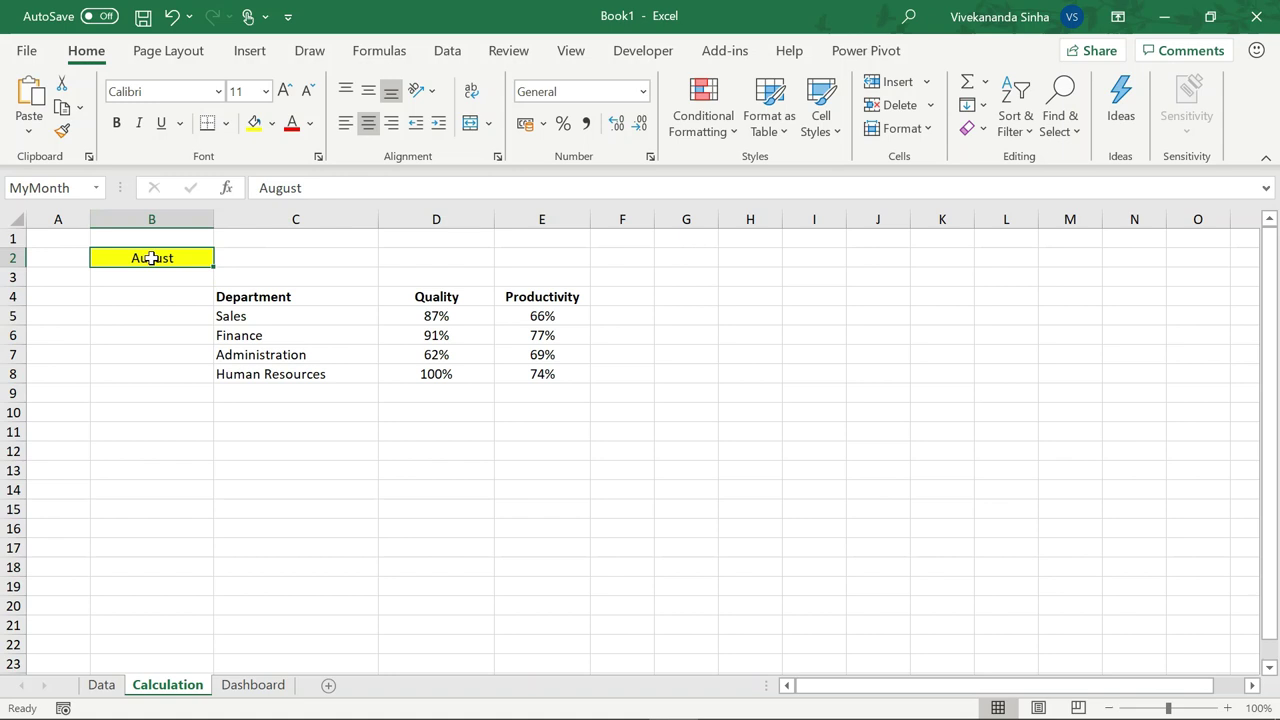
- Enter June as the month in B2 and nudge the Dashboard chart slightly right
type("June")
key("Return")
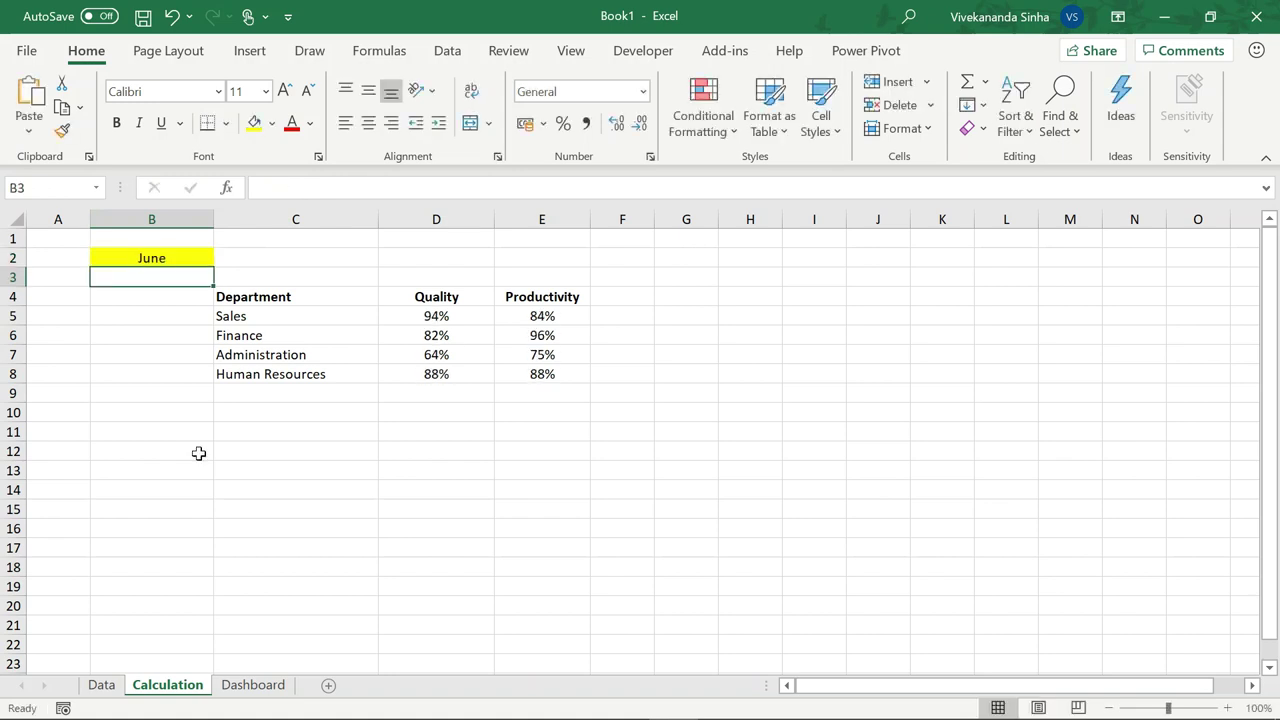
left_click(253, 685)
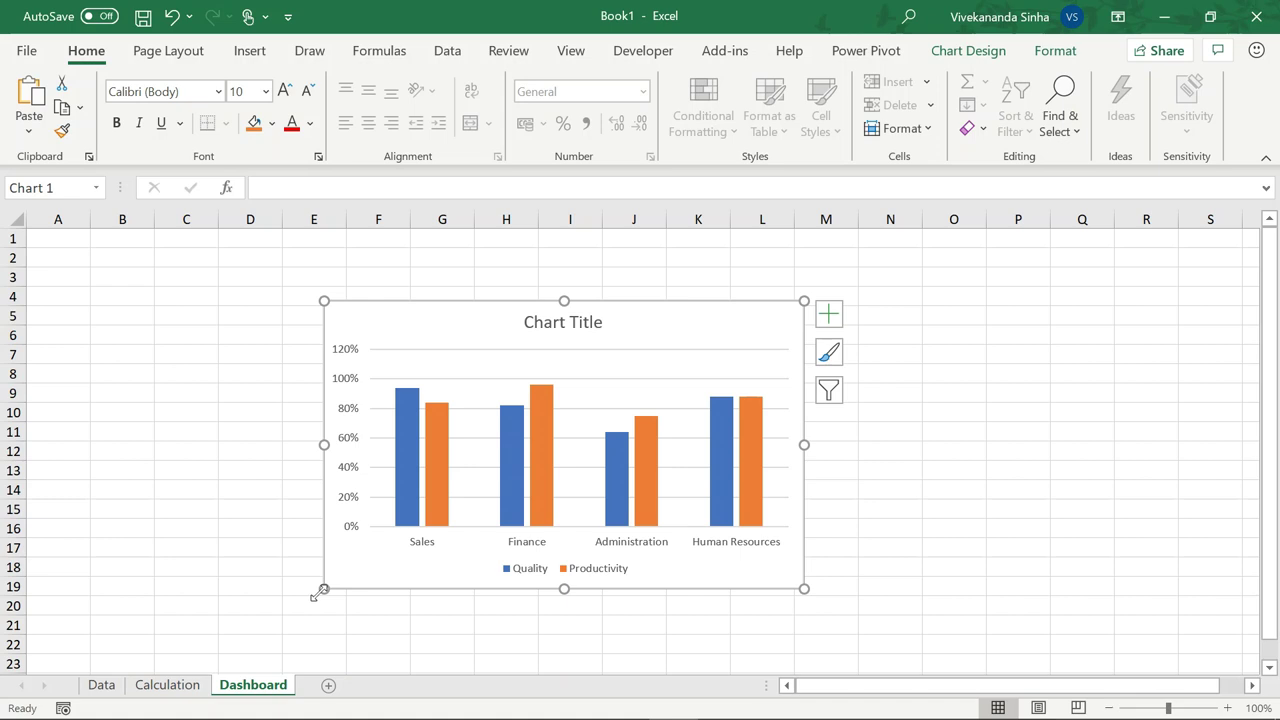
left_click_drag(440, 300, 513, 286)
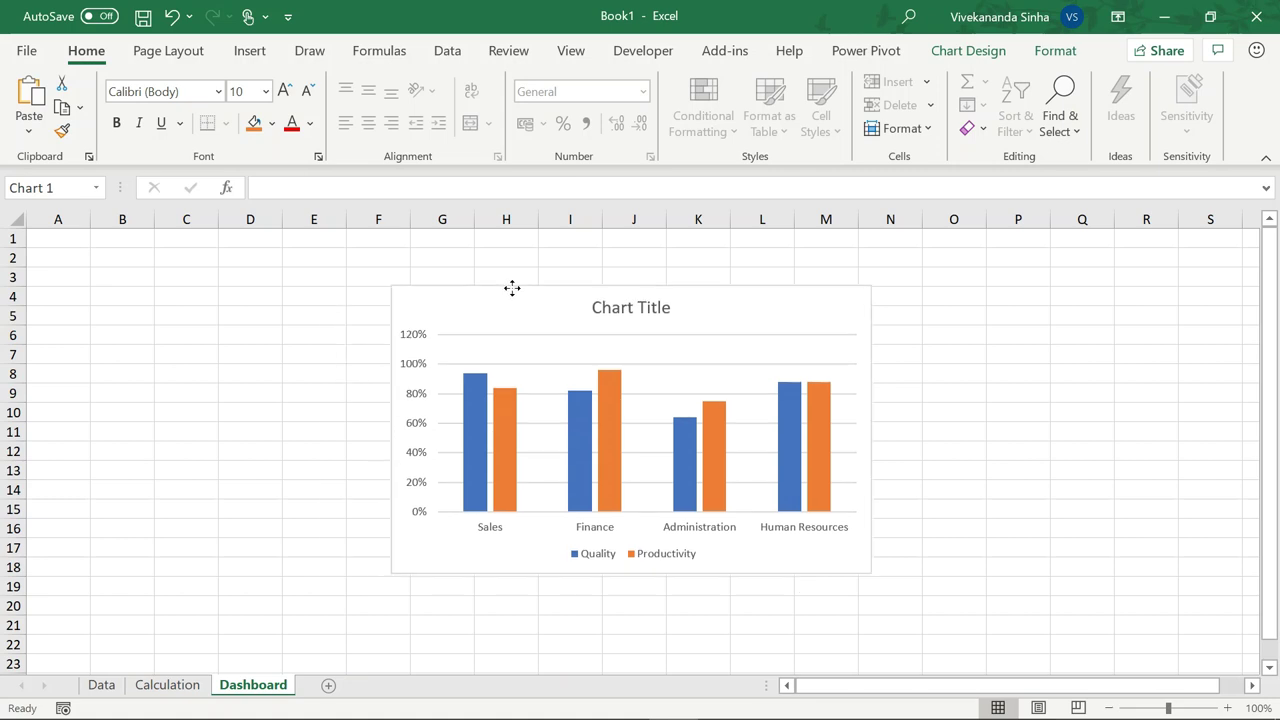
left_click(167, 685)
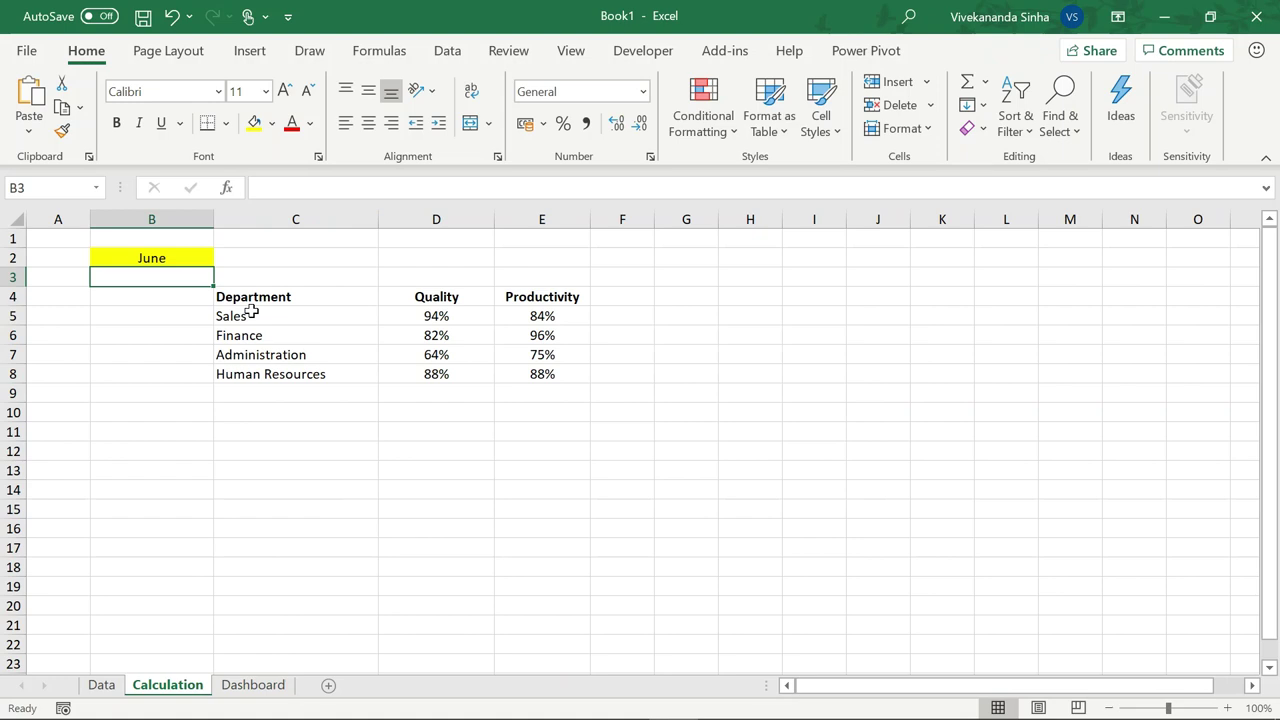
left_click(253, 685)
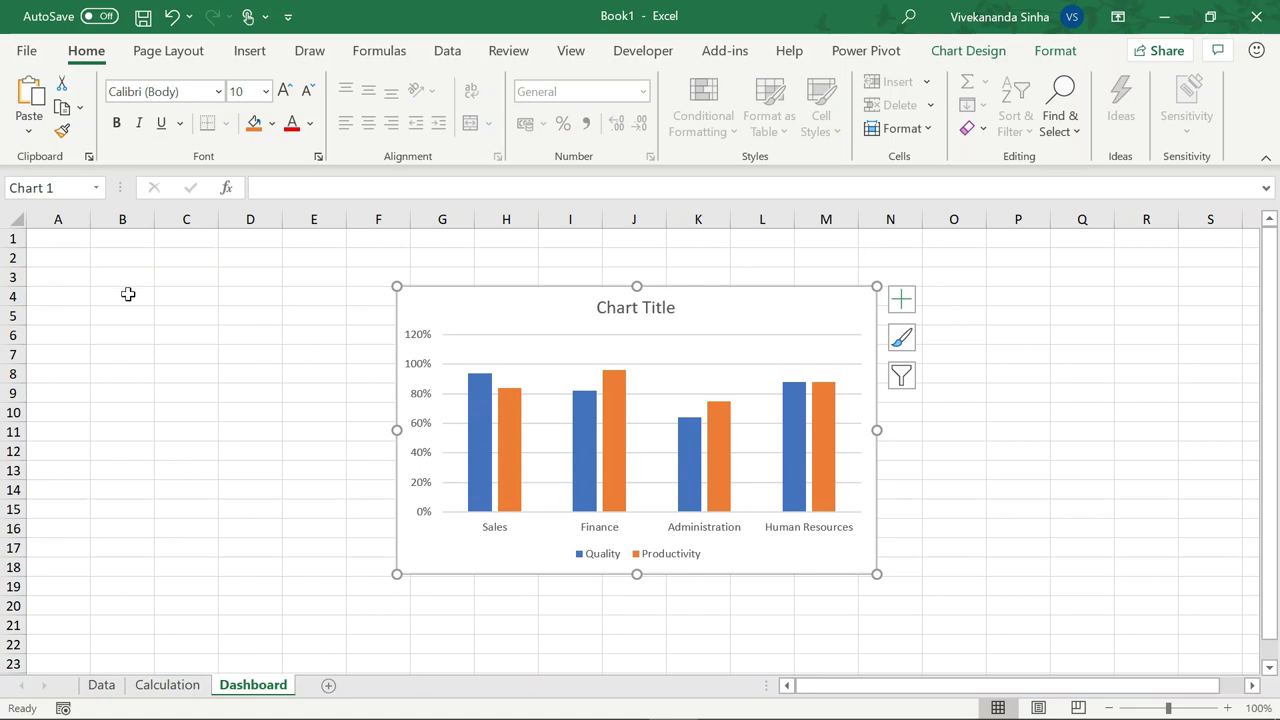
left_click(129, 278)
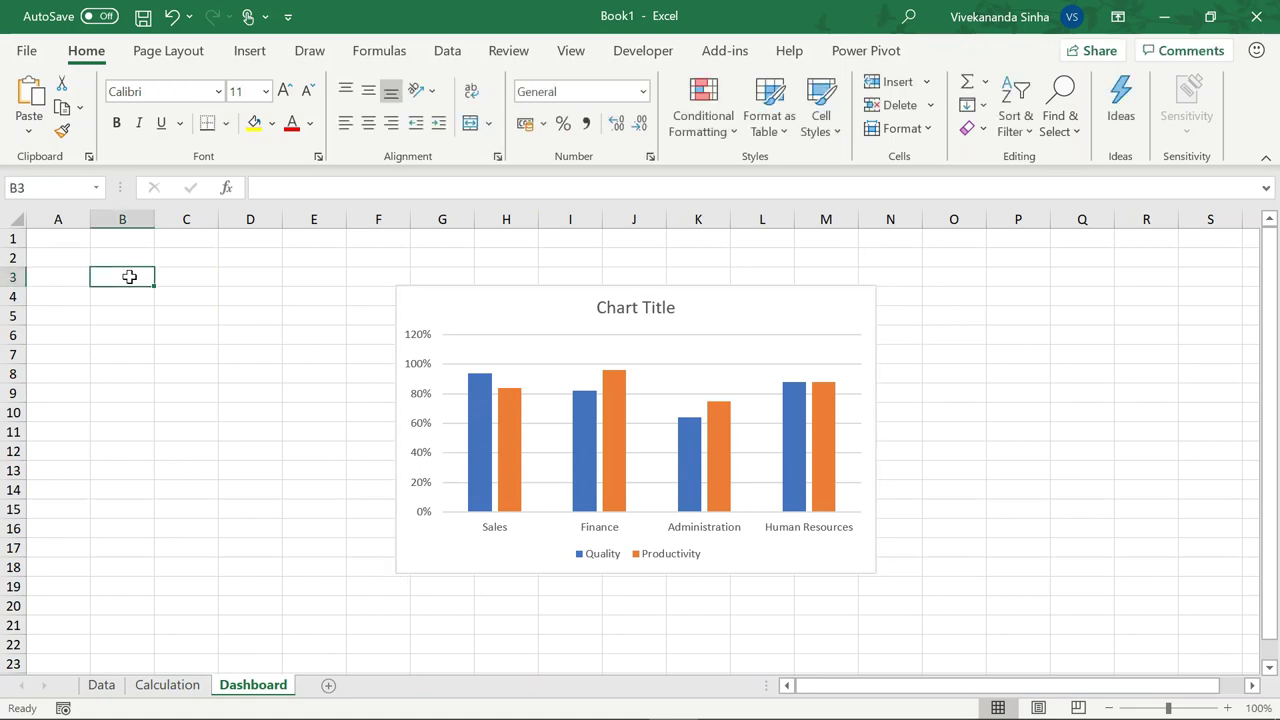
- Fill the months January to December into B3:B14 on Dashboard and widen column B
type("January")
key("Return")
left_click(214, 94)
left_click_drag(268, 120, 257, 611)
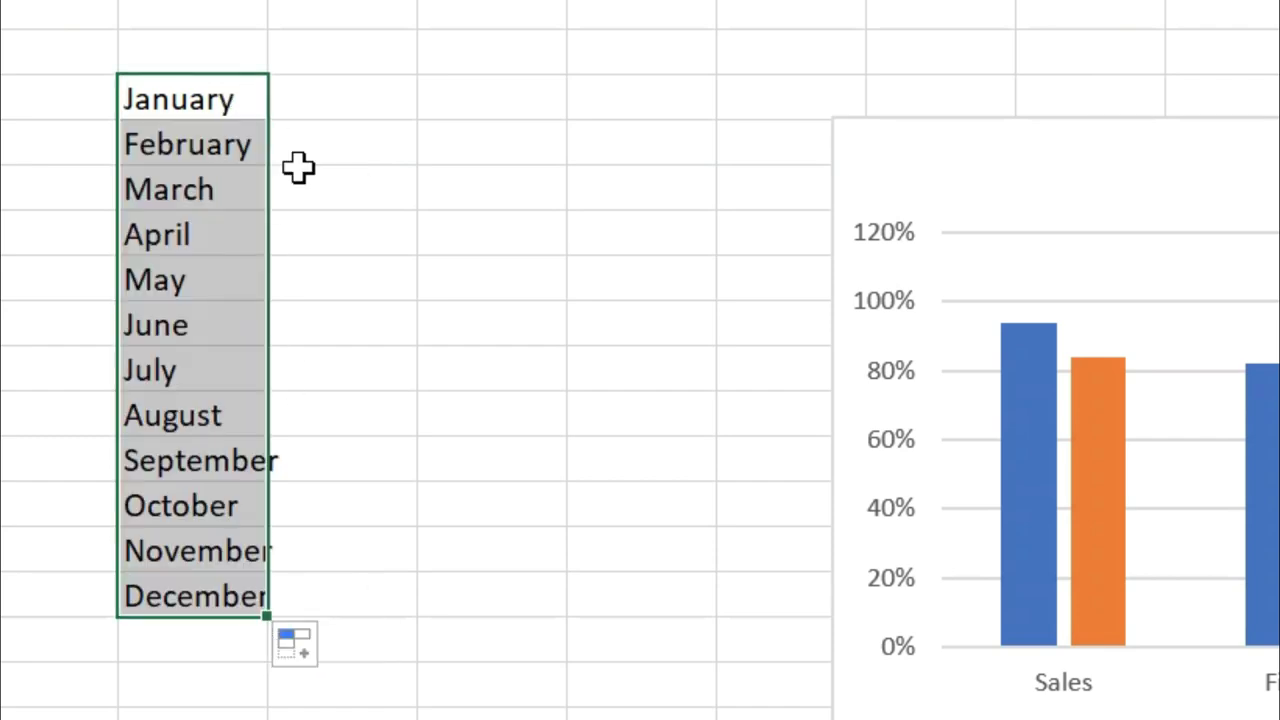
left_click_drag(155, 219, 208, 231)
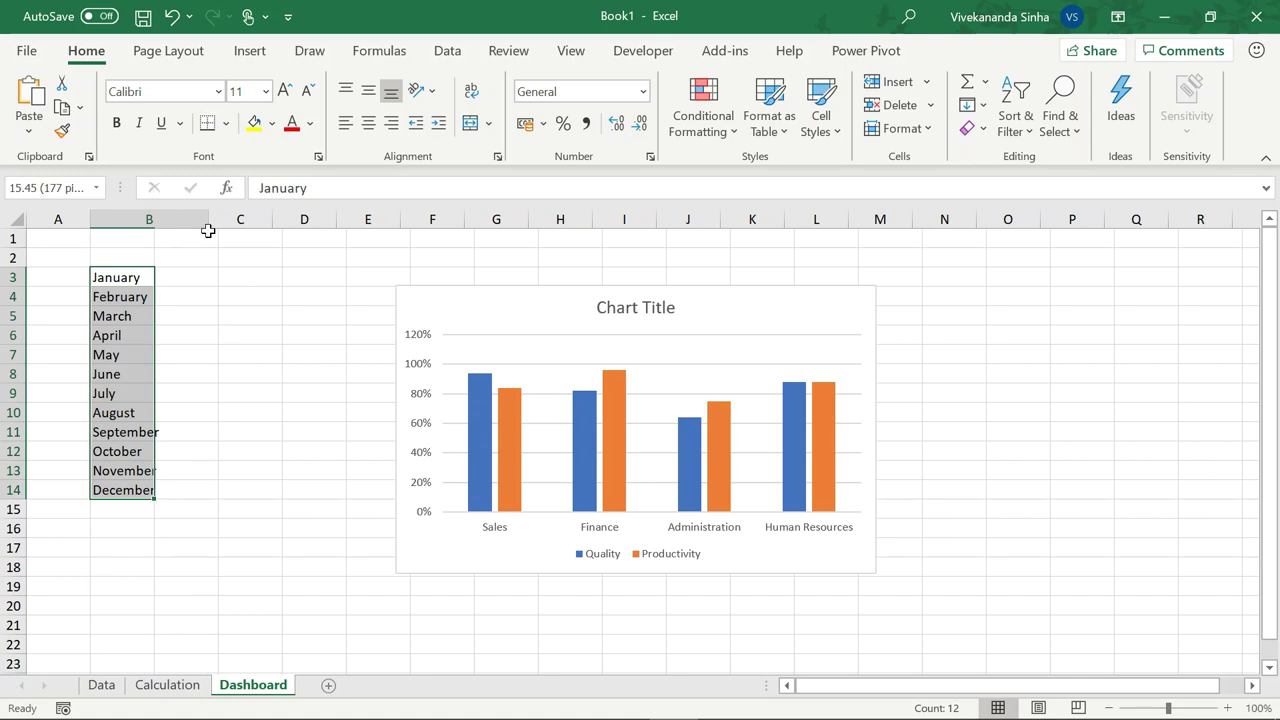
- Give the month names middle vertical alignment, left alignment and a one-level indent
left_click_drag(180, 277, 128, 490)
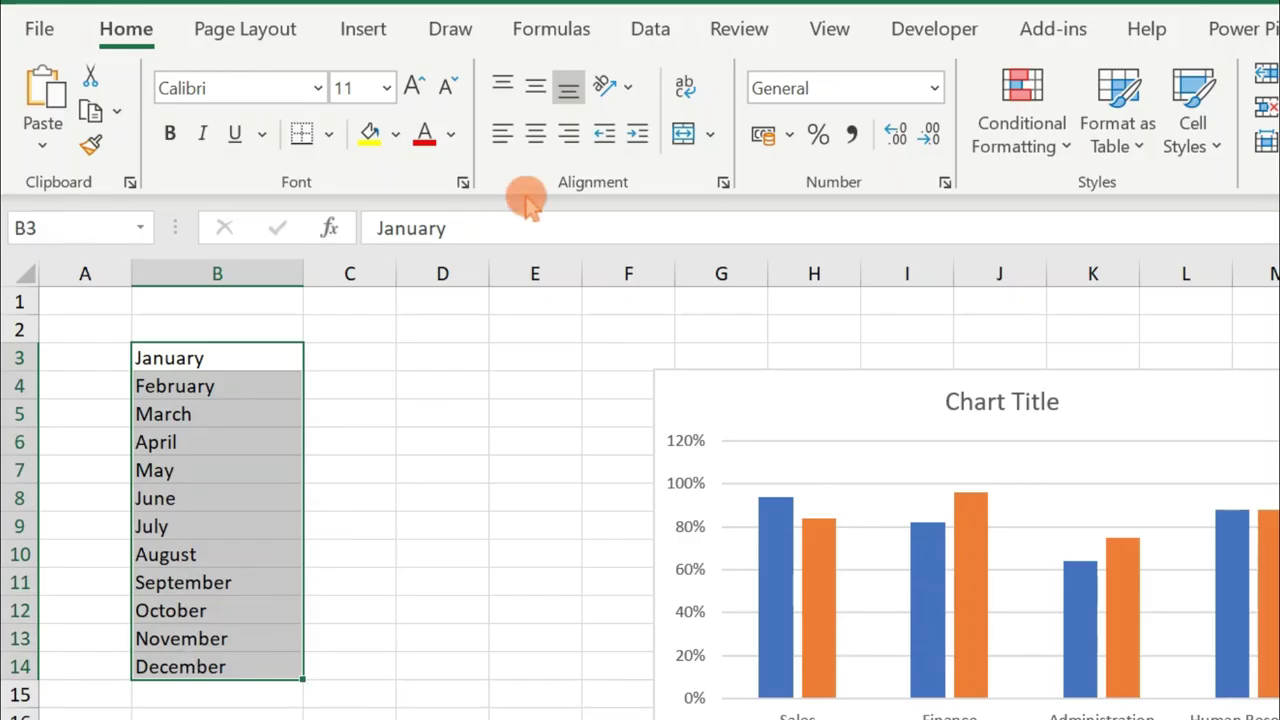
left_click(536, 90)
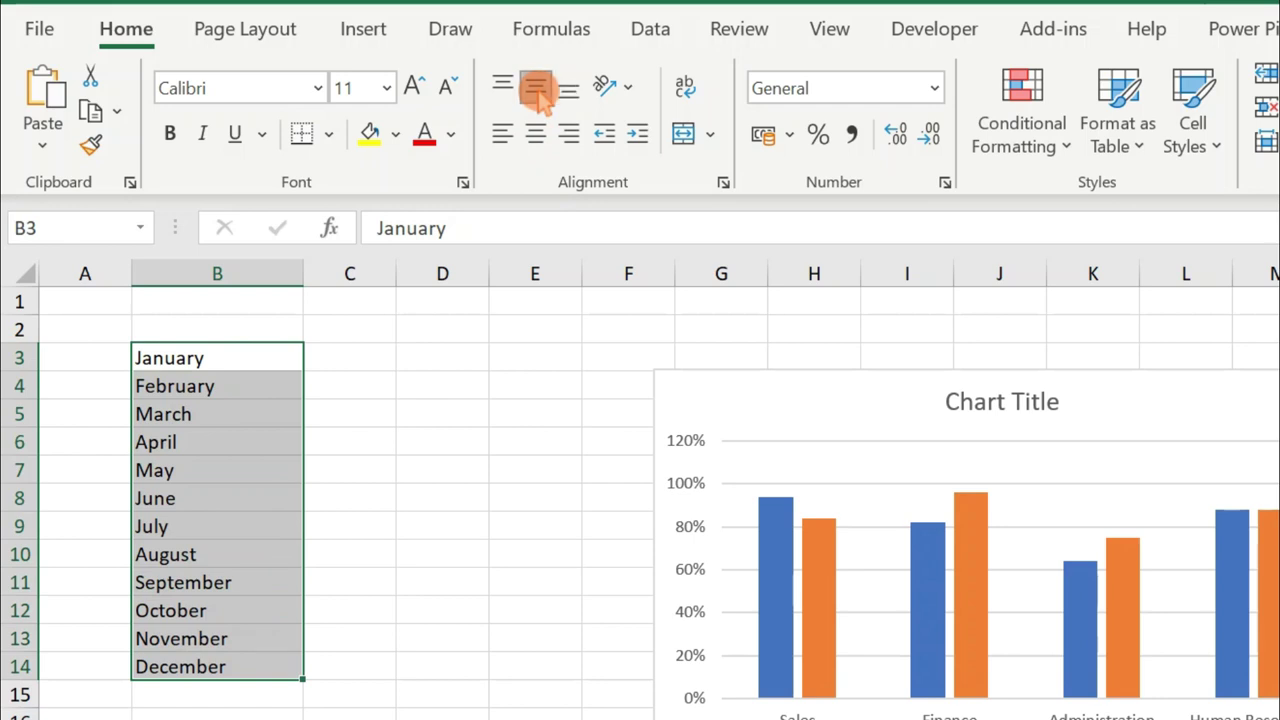
left_click(502, 137)
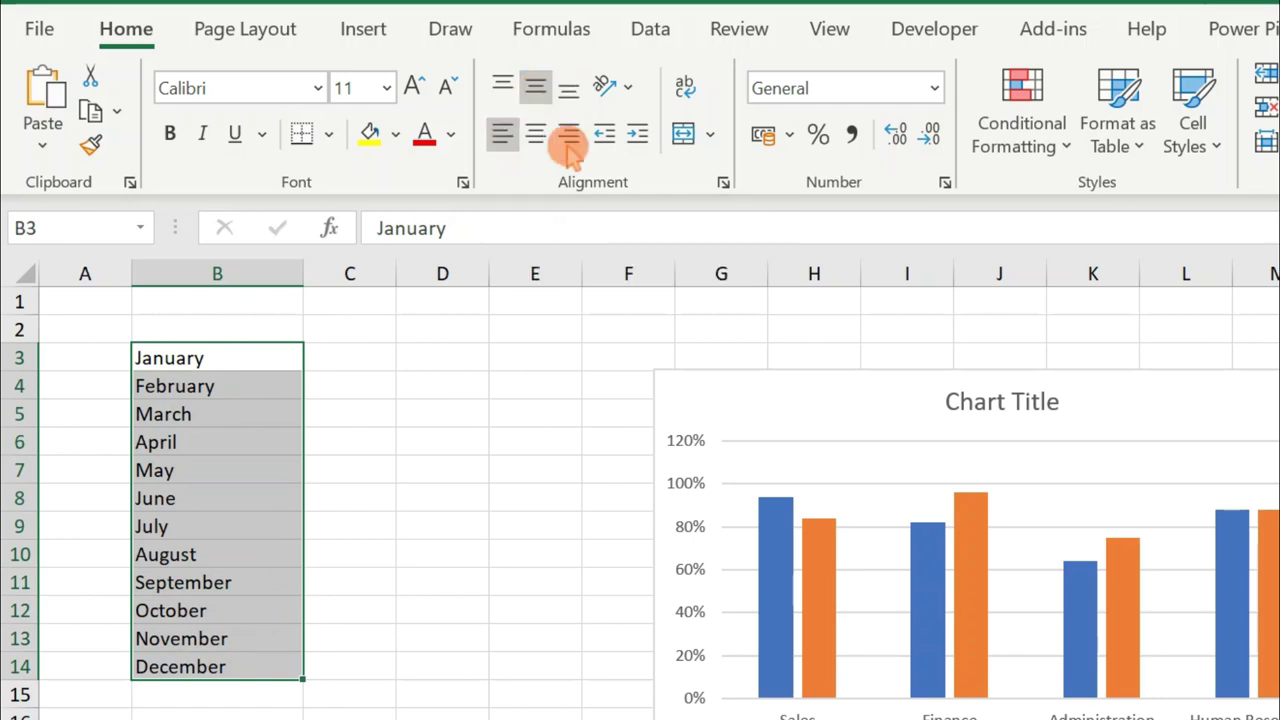
left_click(638, 142)
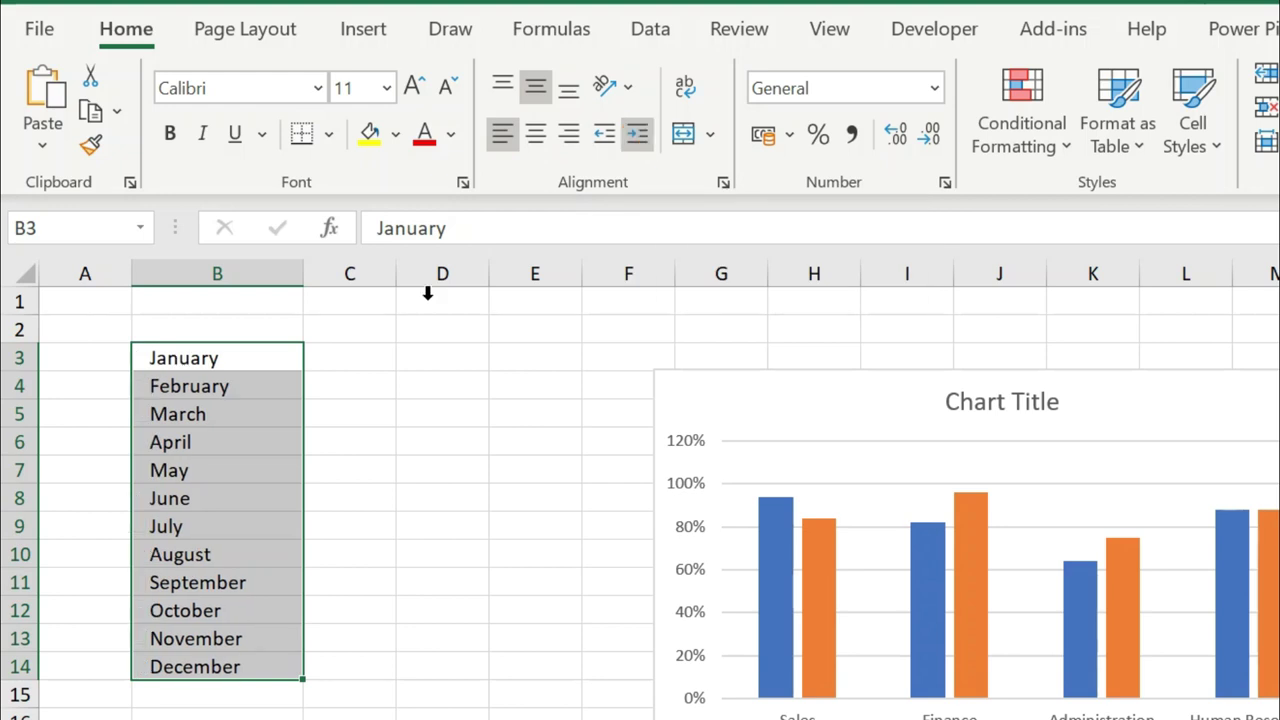
left_click_drag(304, 275, 317, 276)
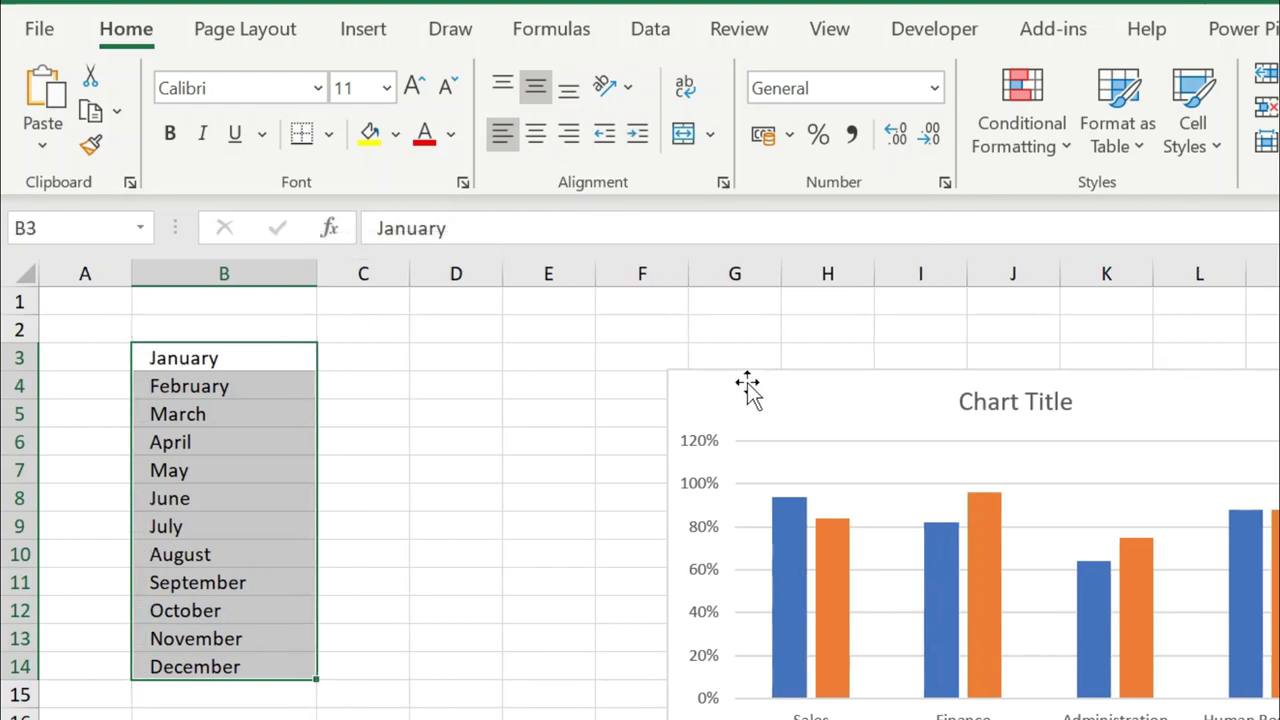
left_click(746, 380)
- Widen column B and make rows 3–14 taller
left_click_drag(891, 443, 826, 475)
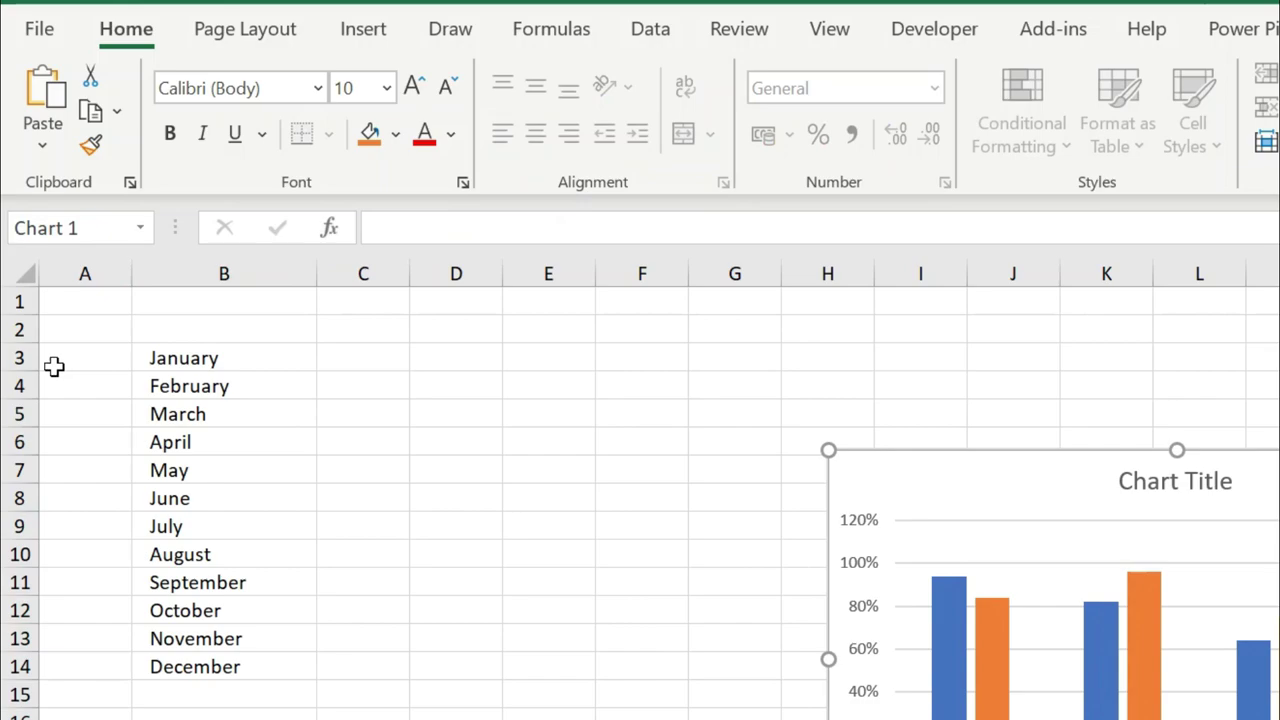
left_click_drag(19, 358, 16, 502)
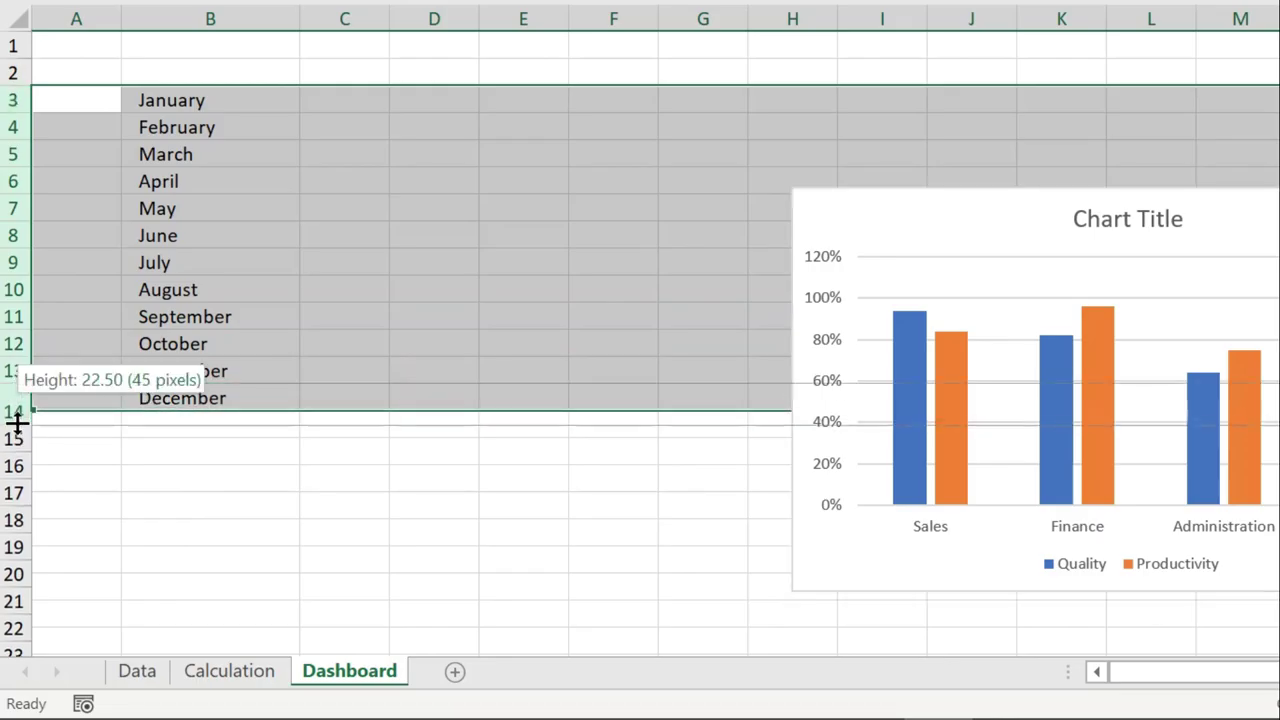
left_click_drag(17, 424, 17, 423)
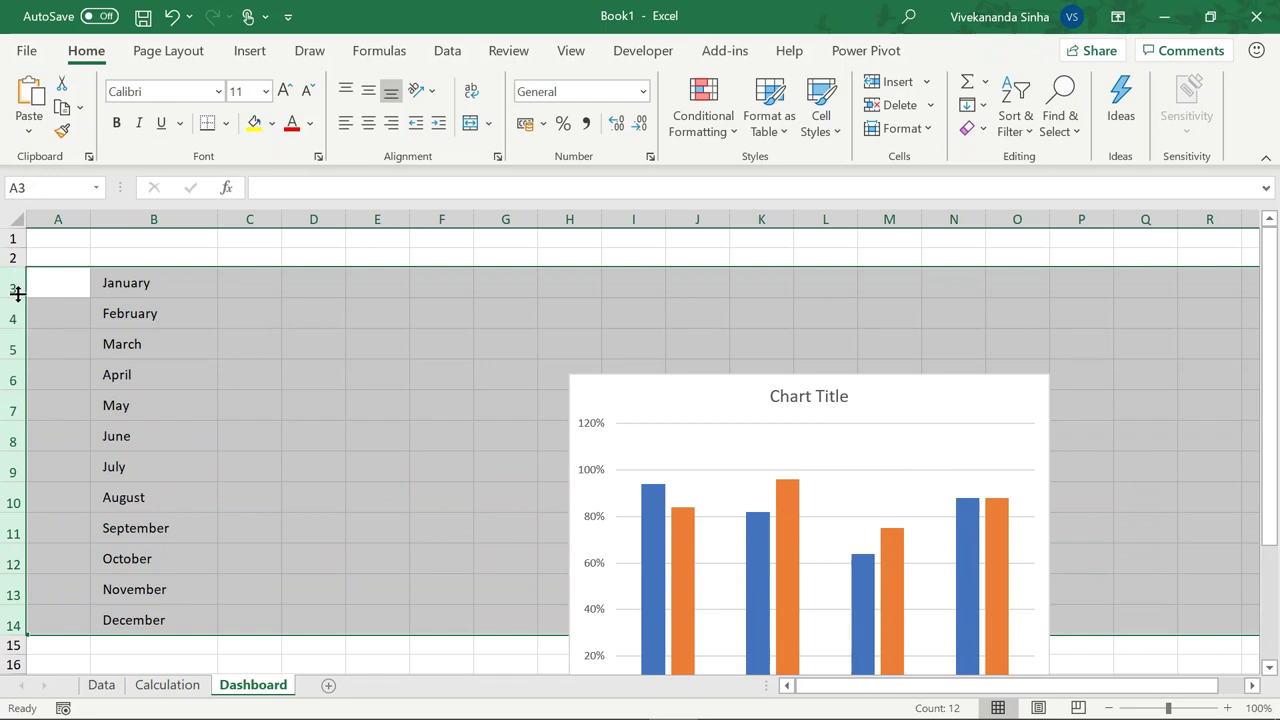
left_click_drag(15, 299, 15, 301)
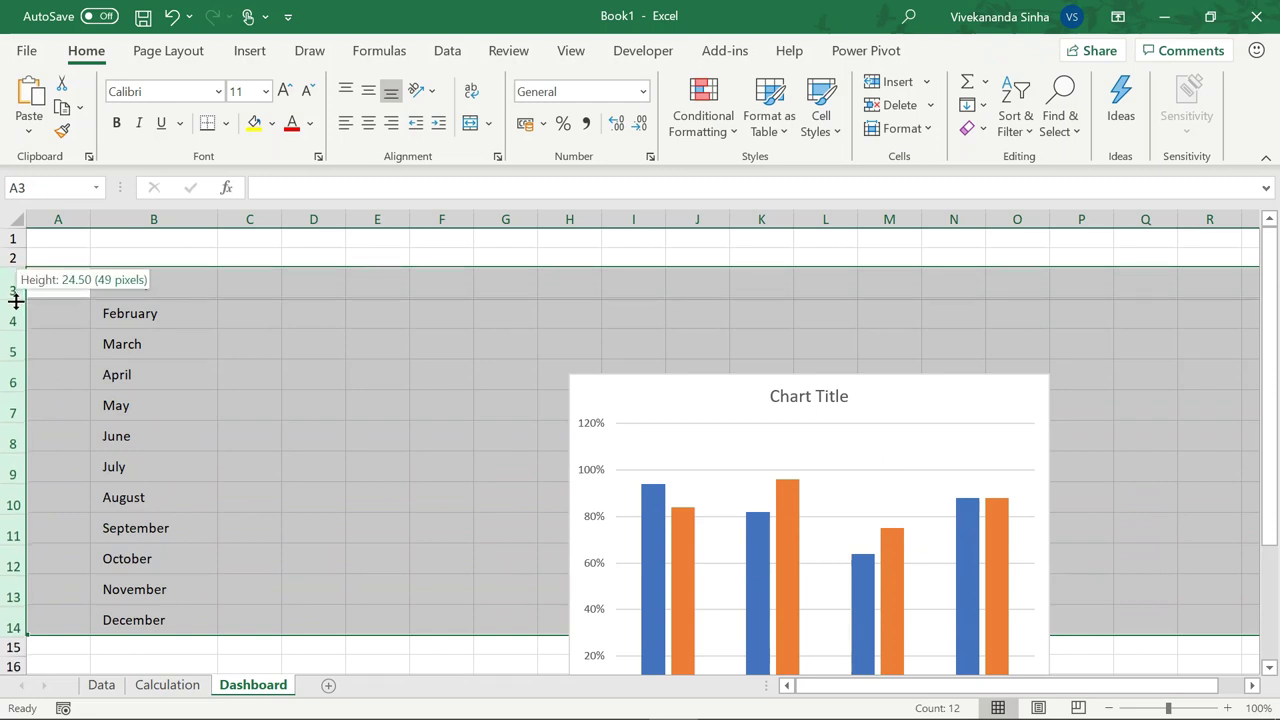
- Set the month names in B3:B14 to Tahoma at size 12
left_click_drag(143, 284, 151, 632)
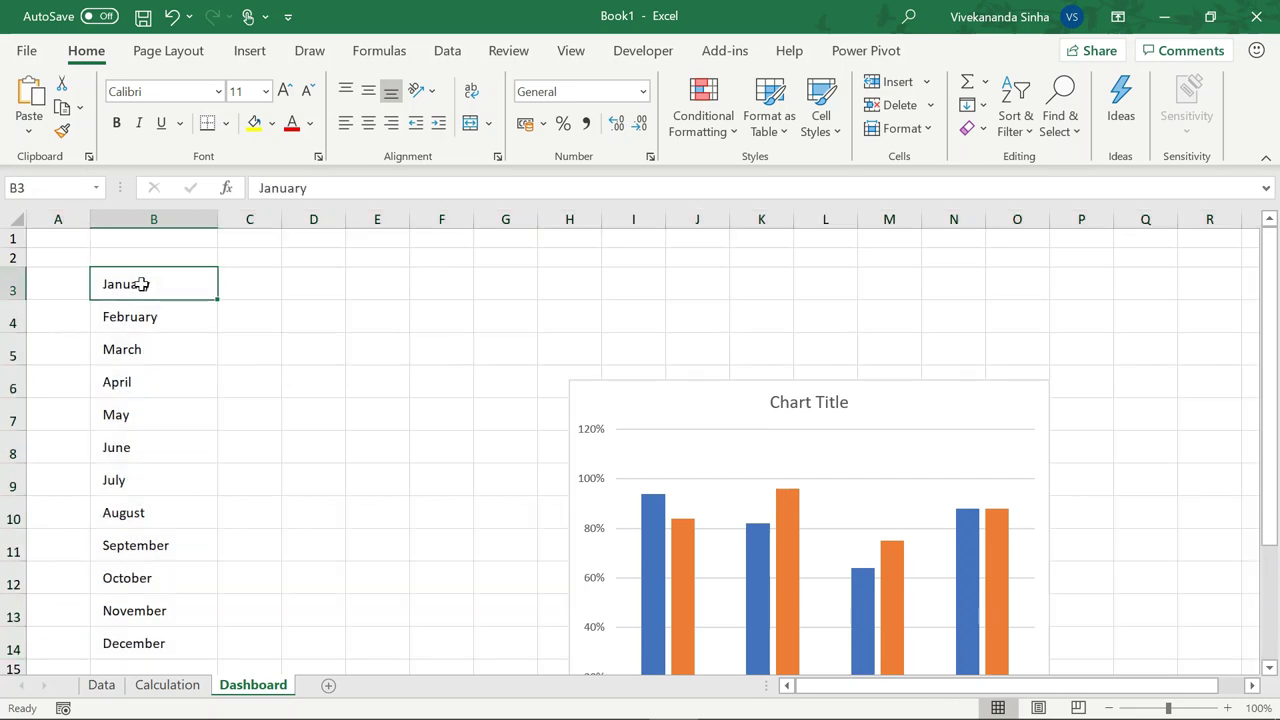
left_click(157, 93)
type("Tahoma")
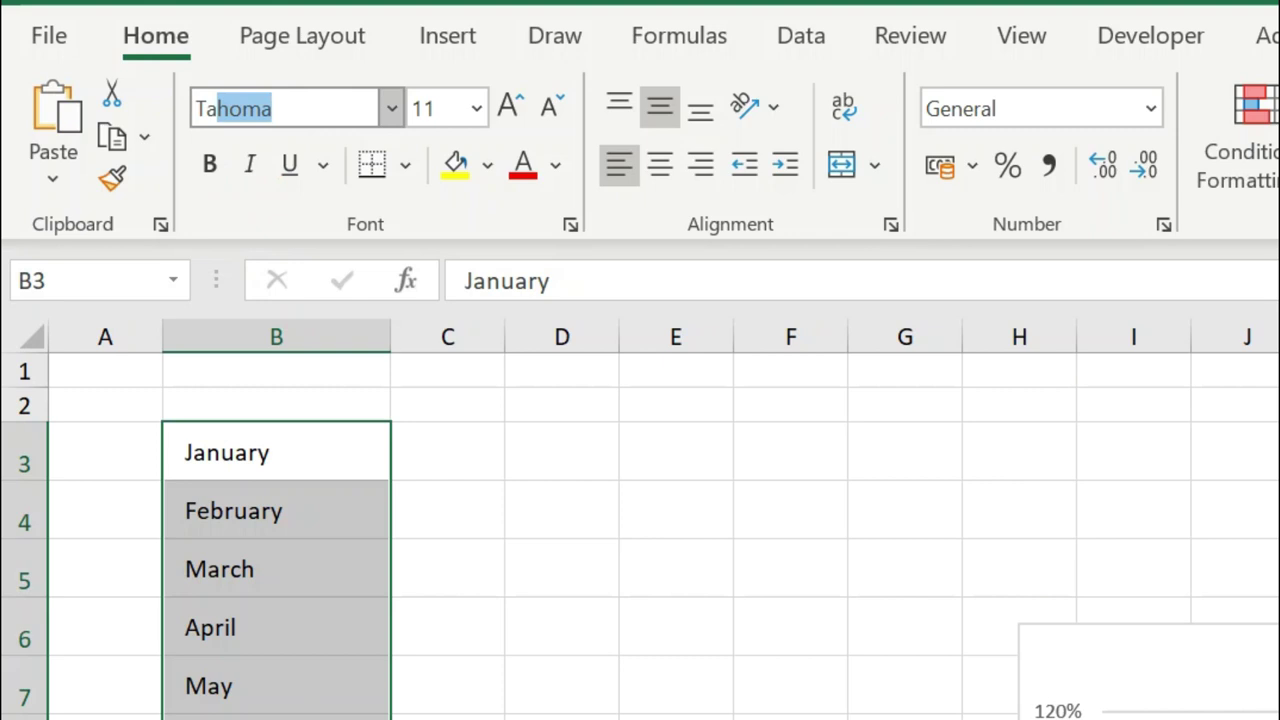
key("Return")
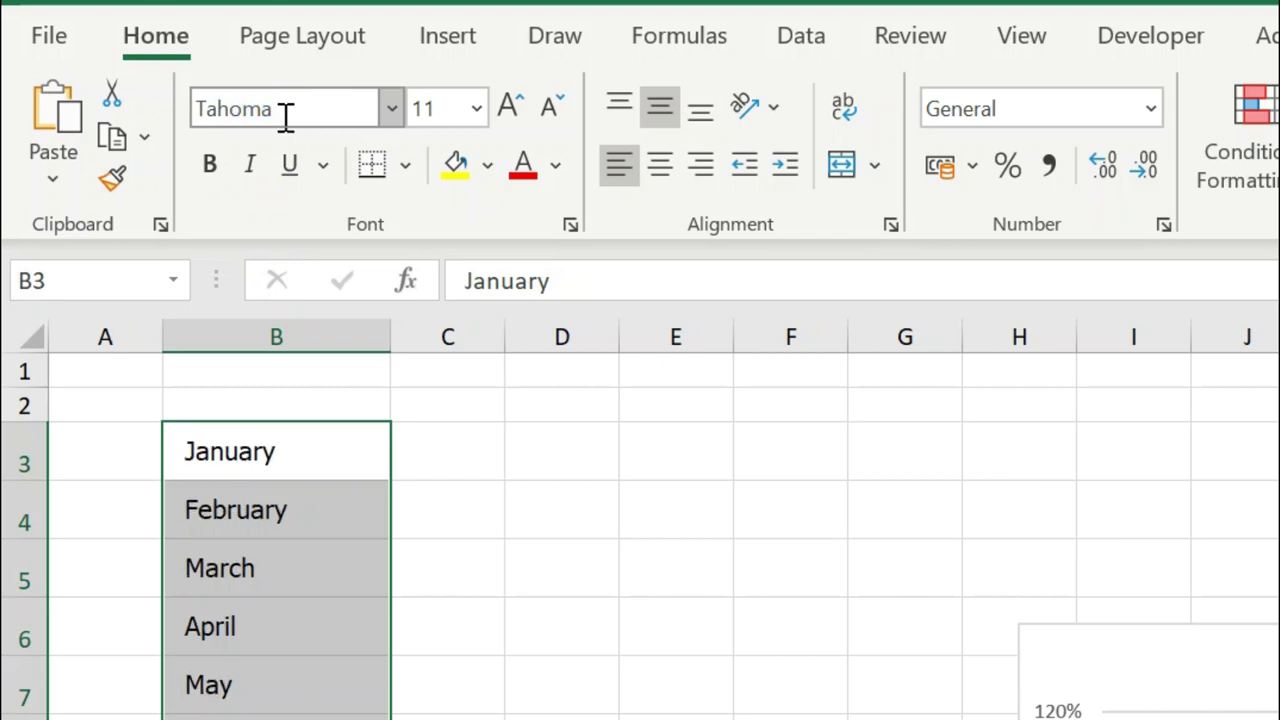
left_click(511, 106)
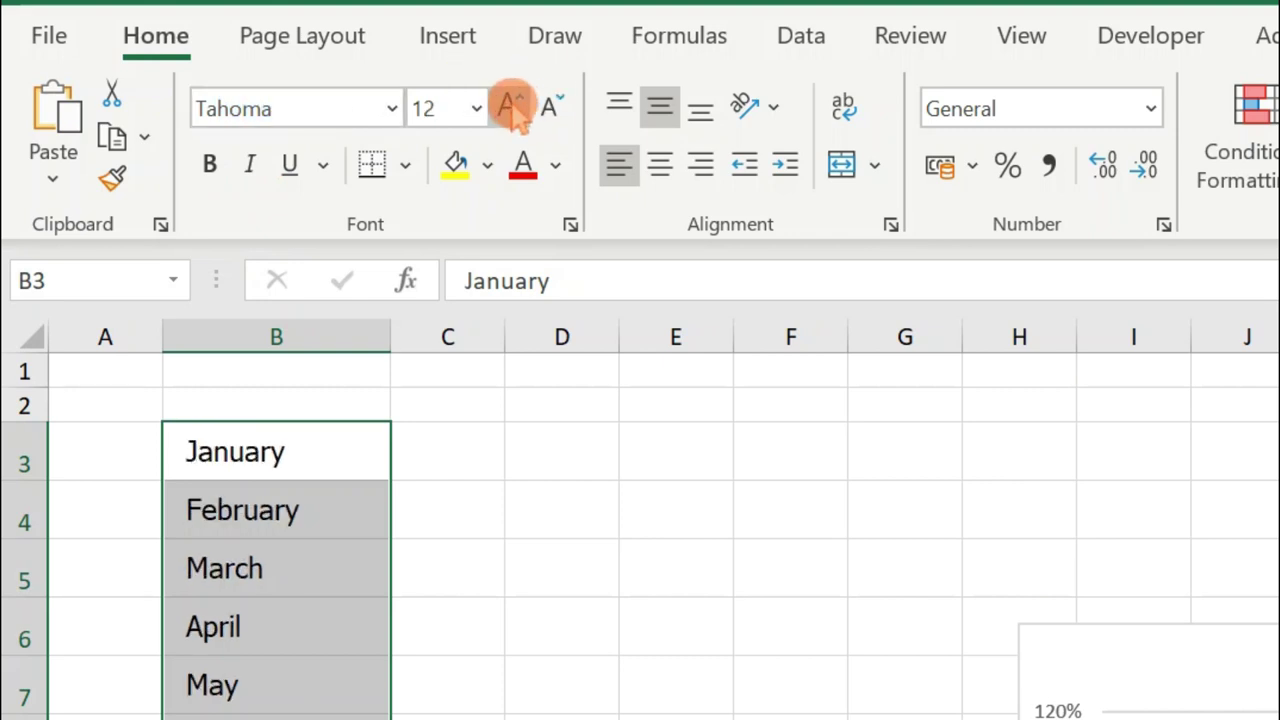
left_click(309, 466)
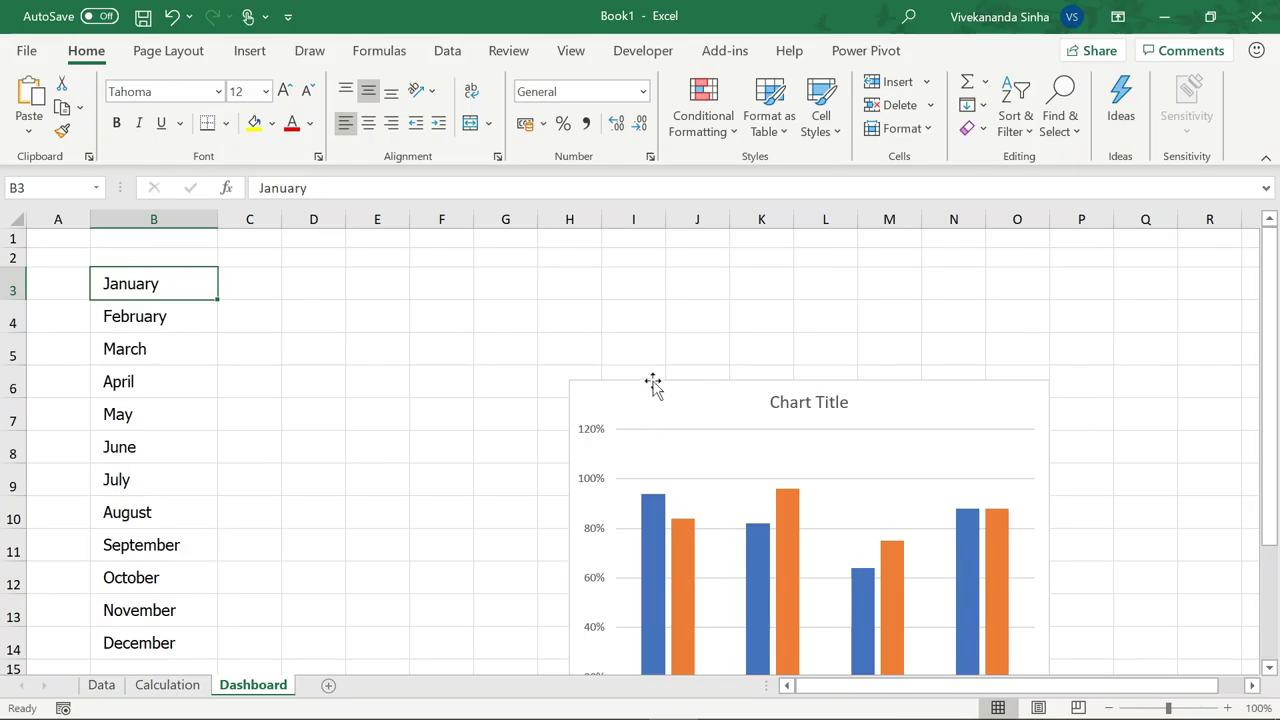
- Move the column chart up next to the month list
left_click_drag(652, 385, 308, 268)
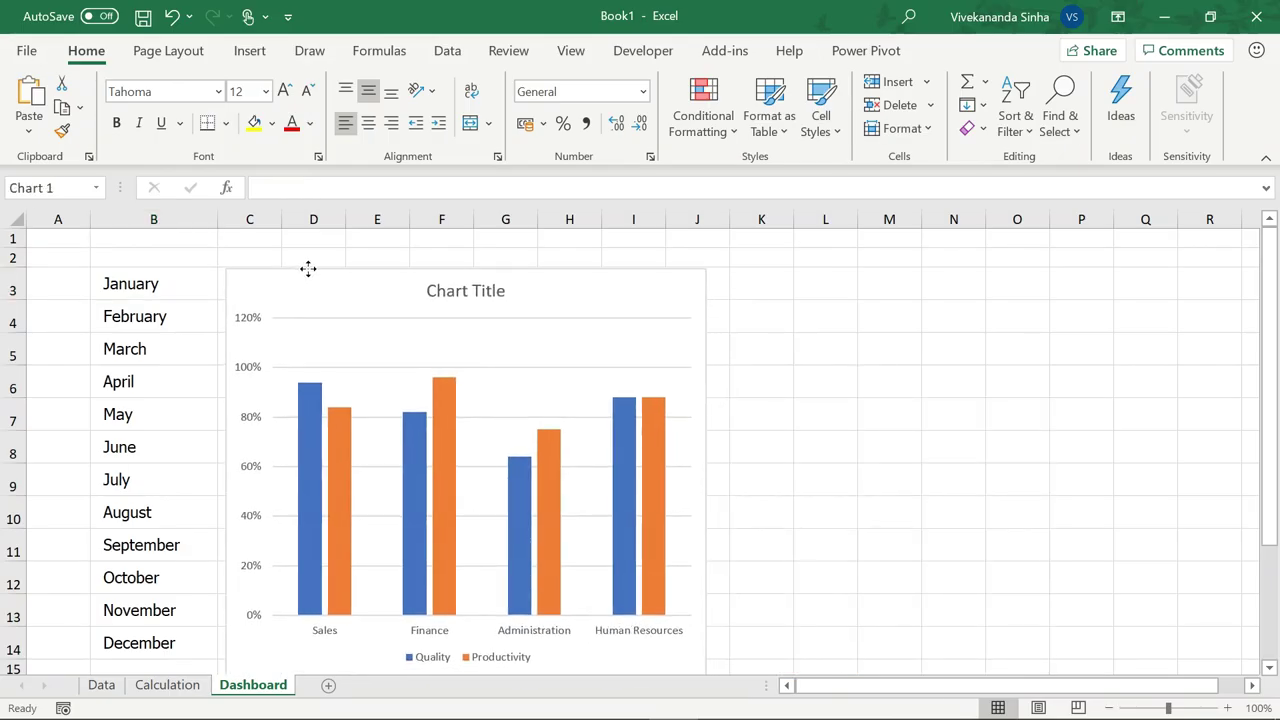
left_click_drag(308, 268, 309, 272)
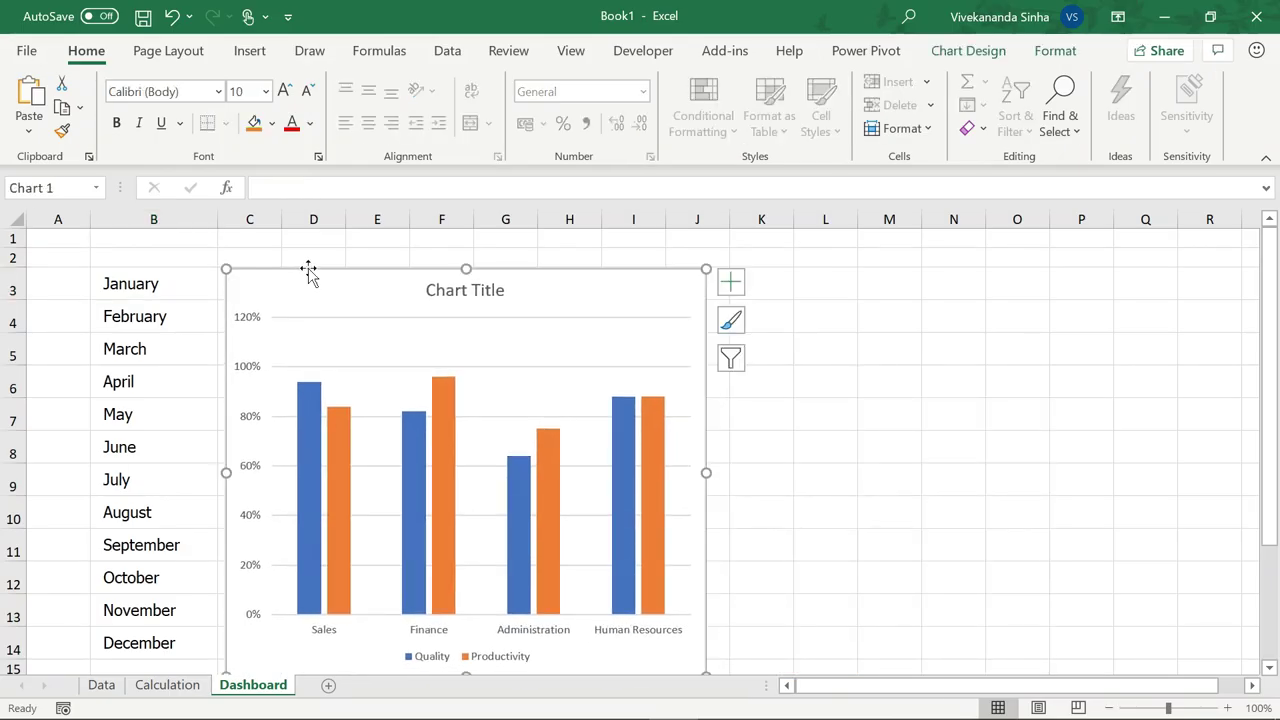
left_click(309, 272)
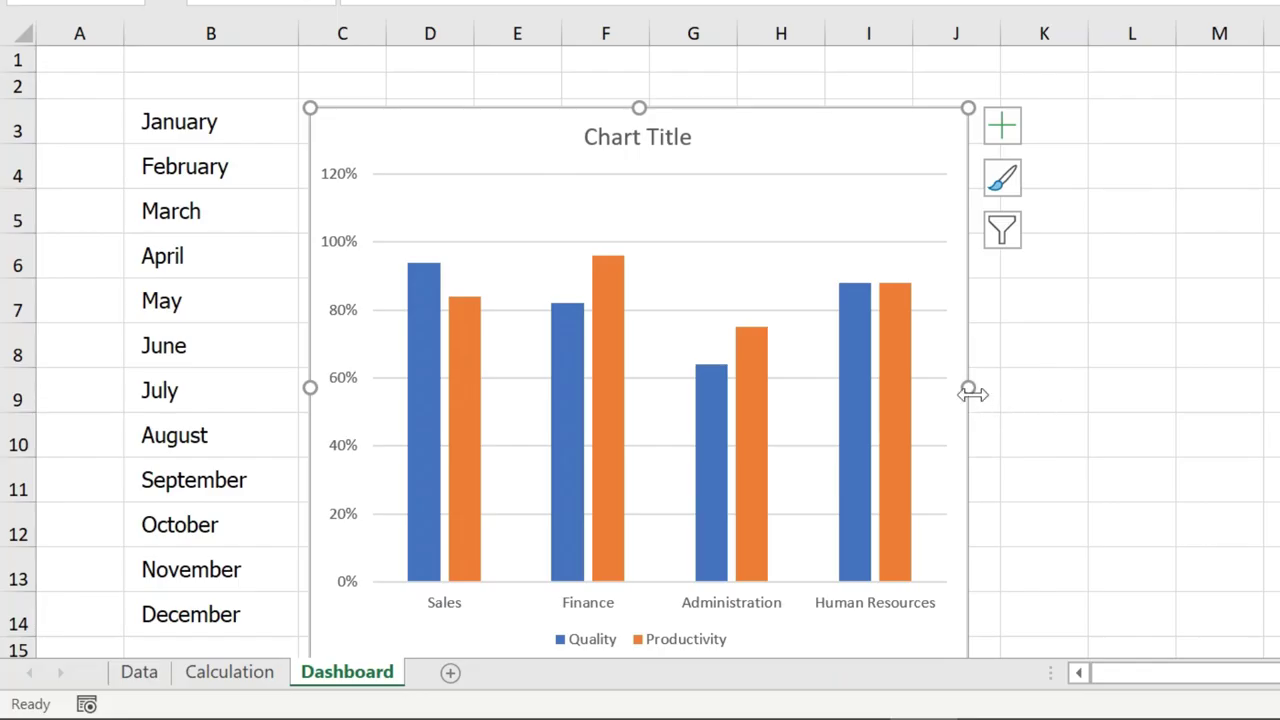
- Widen the chart out to column M and shorten it from the bottom edge
left_click_drag(969, 393, 1211, 380)
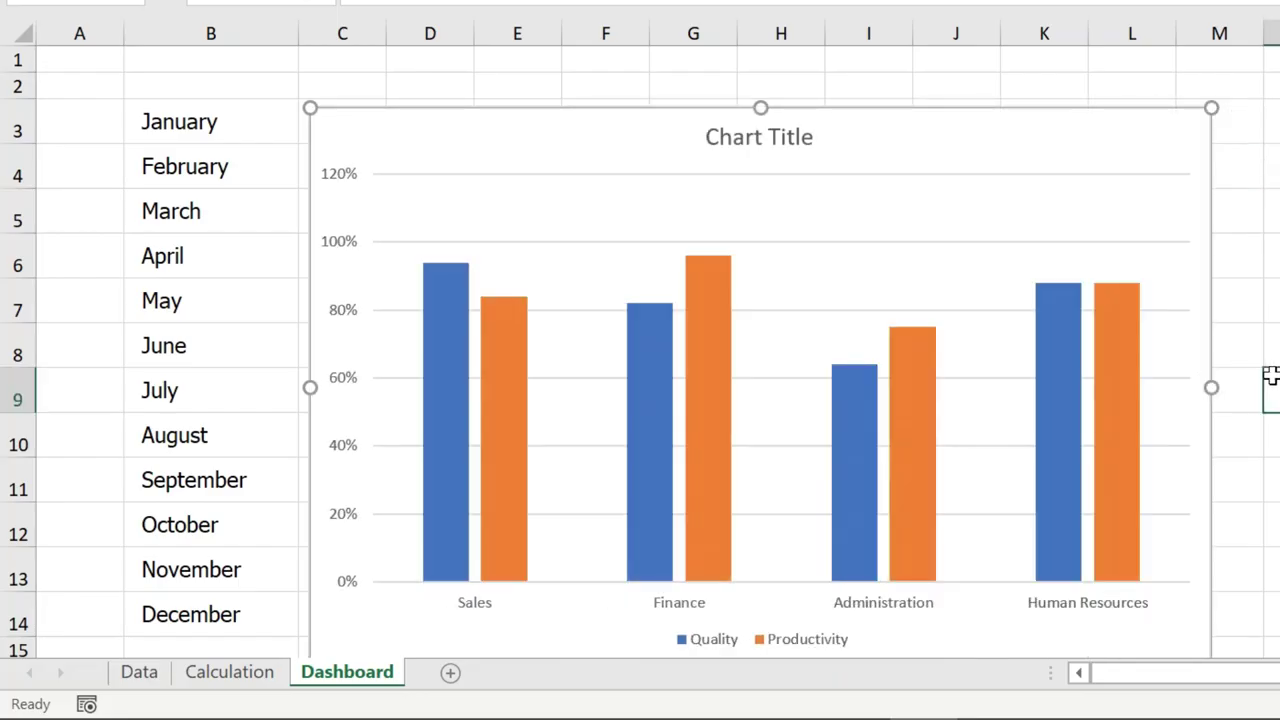
left_click(1270, 375)
scroll(1270, 375, "down", 1)
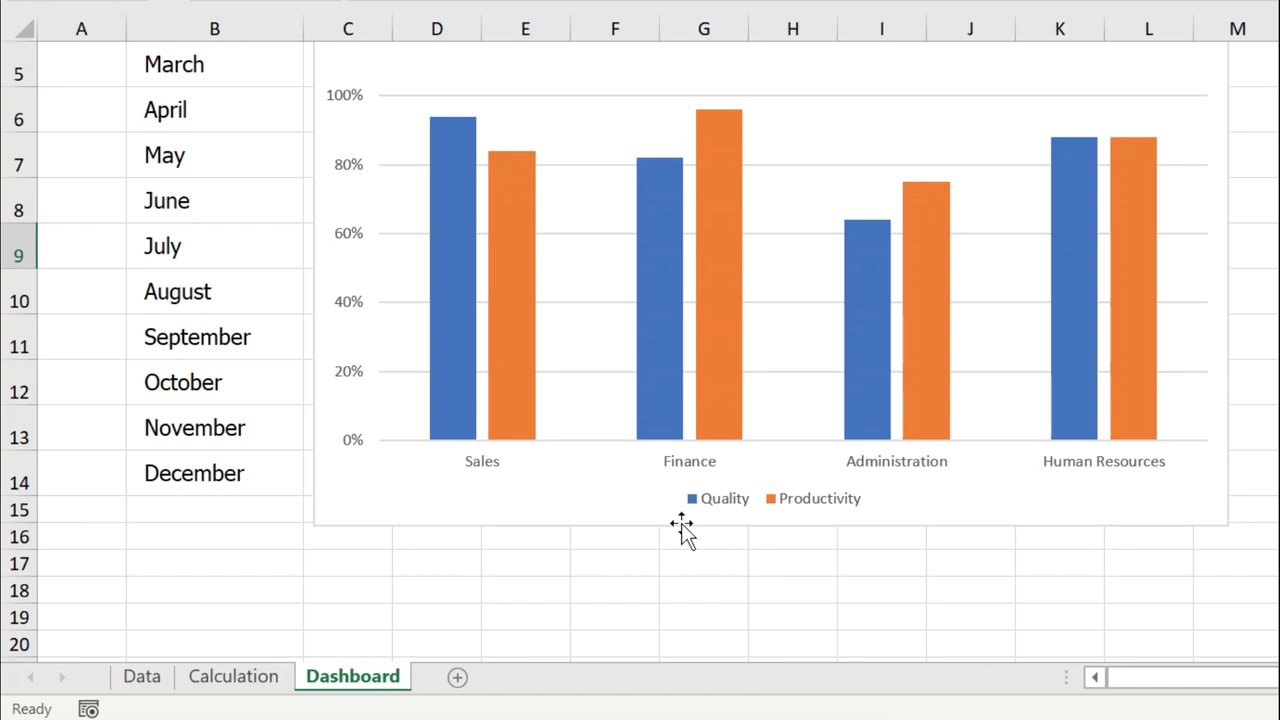
left_click(748, 525)
left_click_drag(772, 526, 768, 497)
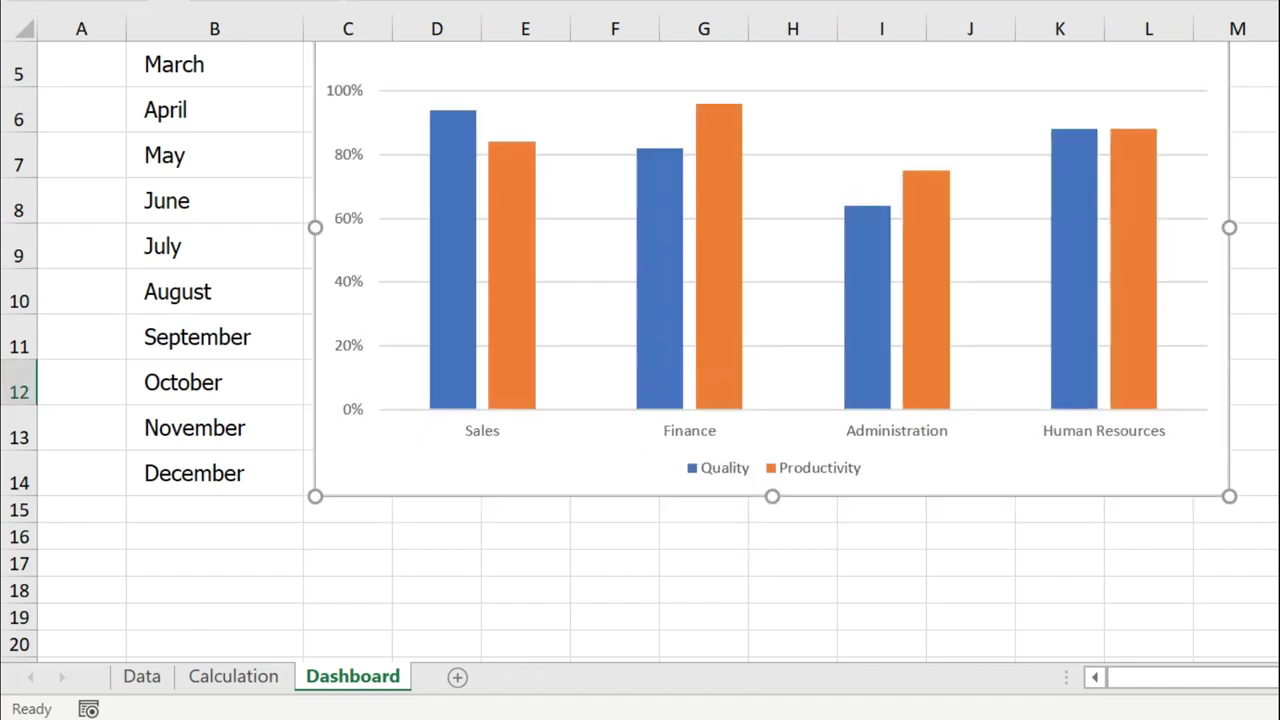
key("Escape")
scroll(118, 278, "up", 2)
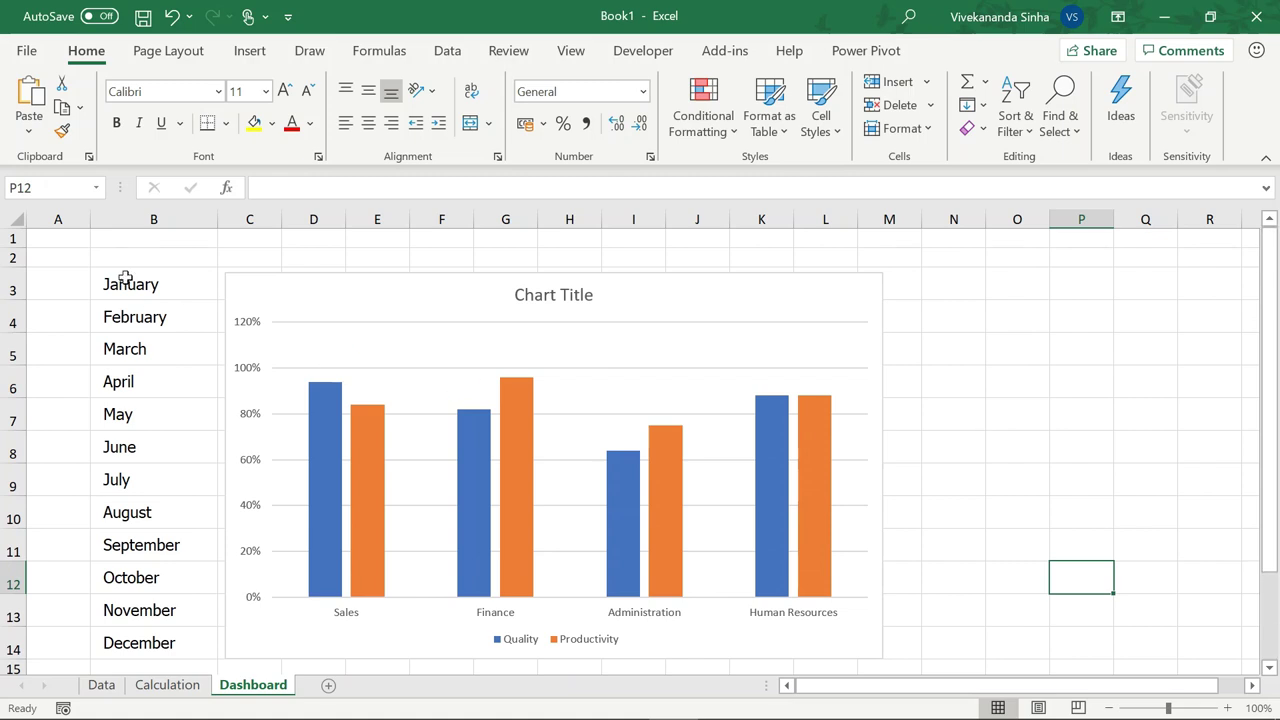
- Turn off worksheet gridlines on the Dashboard sheet
left_click(130, 282)
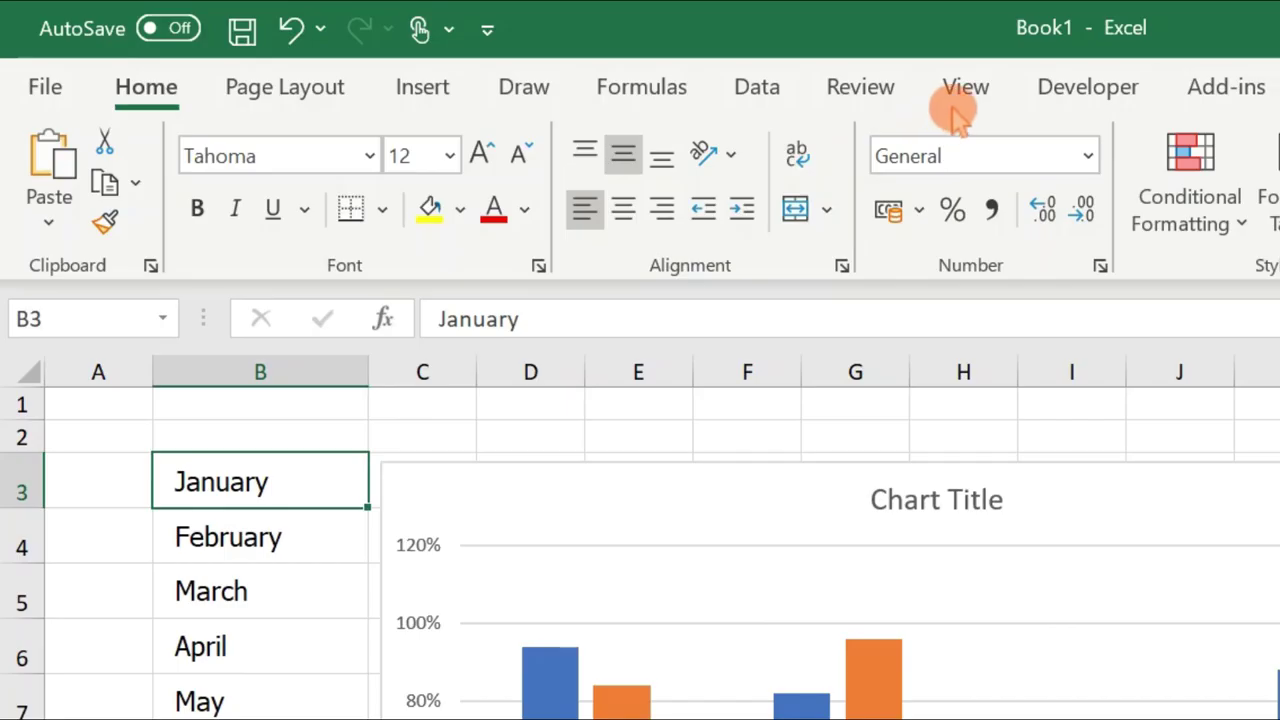
left_click(571, 50)
left_click(442, 211)
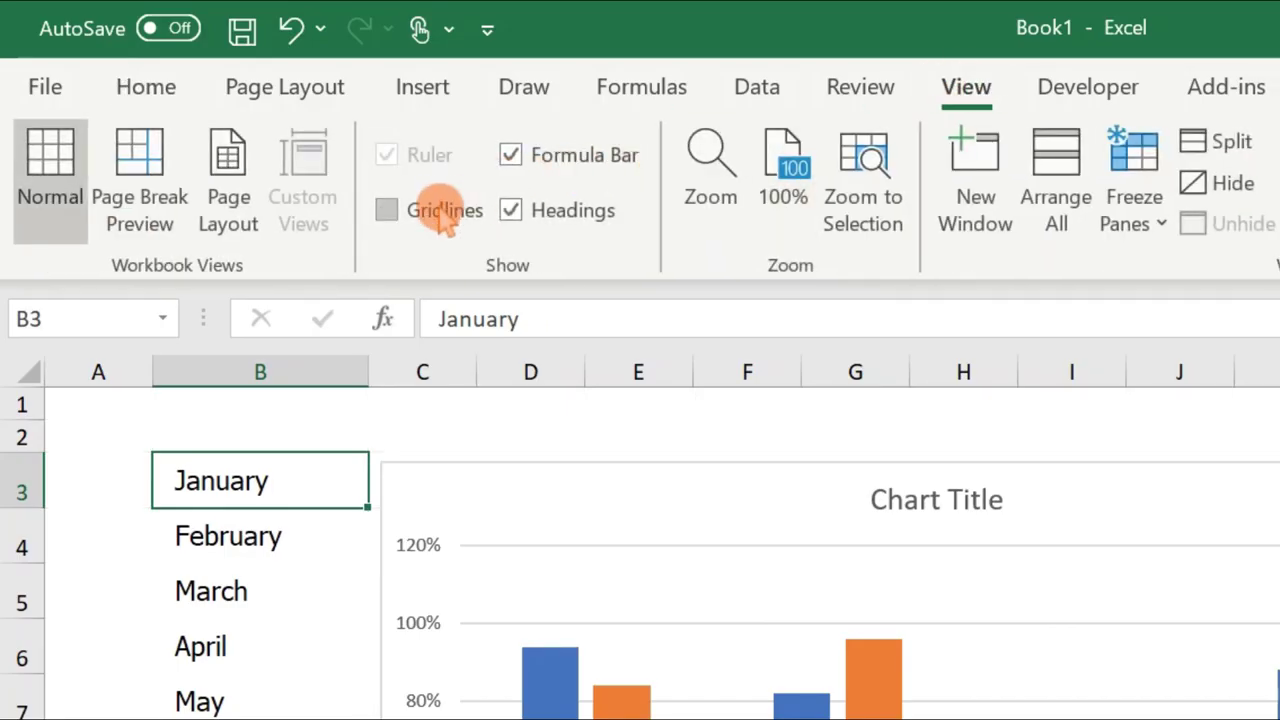
left_click(1006, 340)
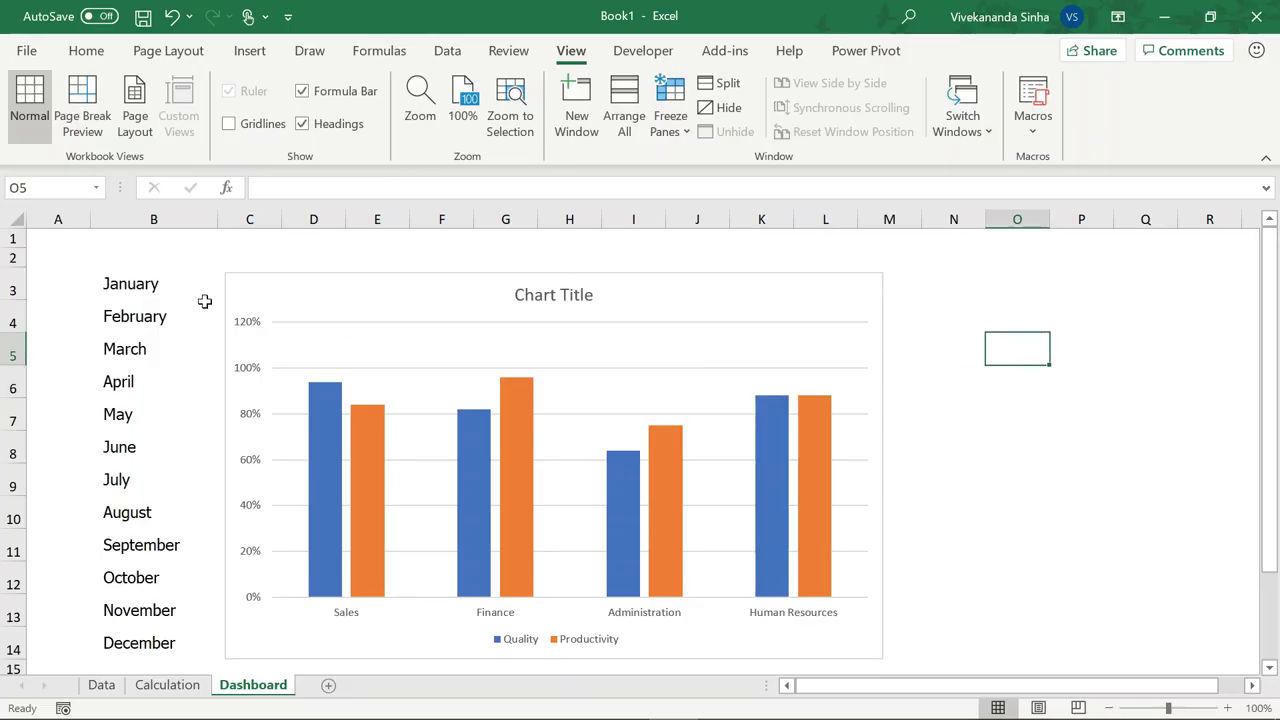
- Give B3:B14 light-grey outline and inside borders through Format Cells
left_click_drag(140, 288, 143, 643)
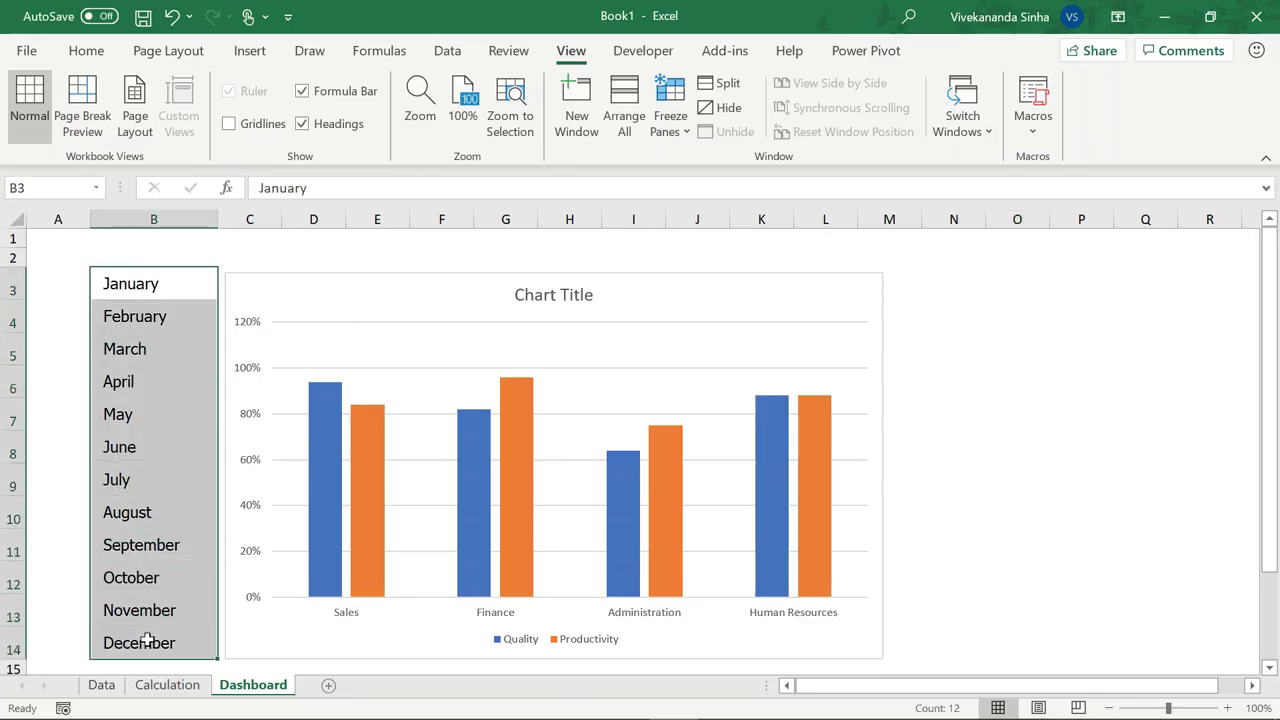
key("ctrl+1")
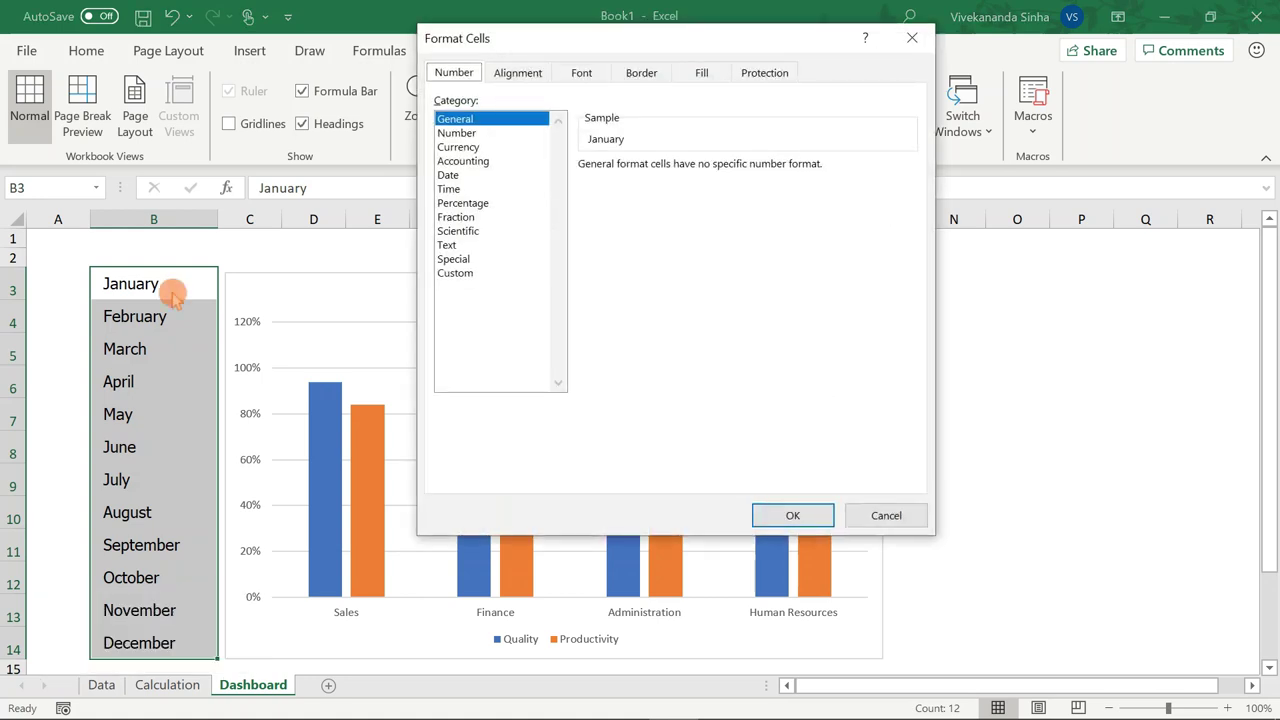
left_click_drag(656, 50, 616, 84)
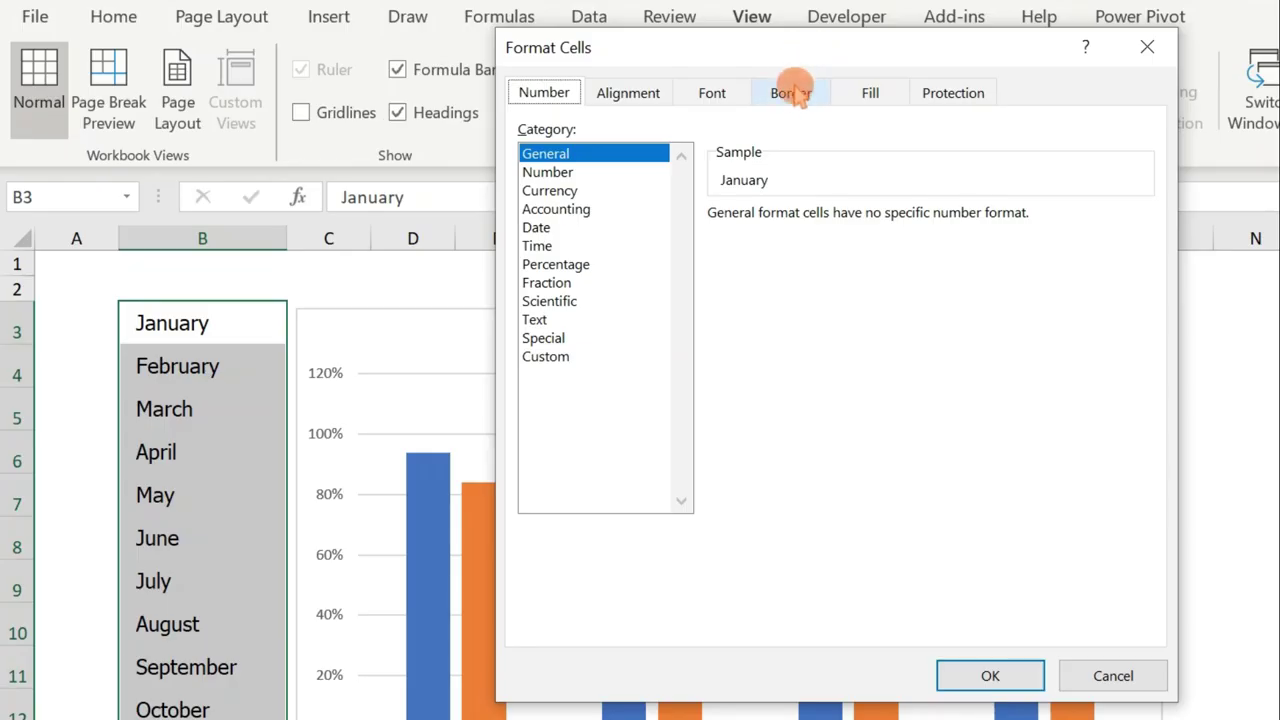
left_click(793, 93)
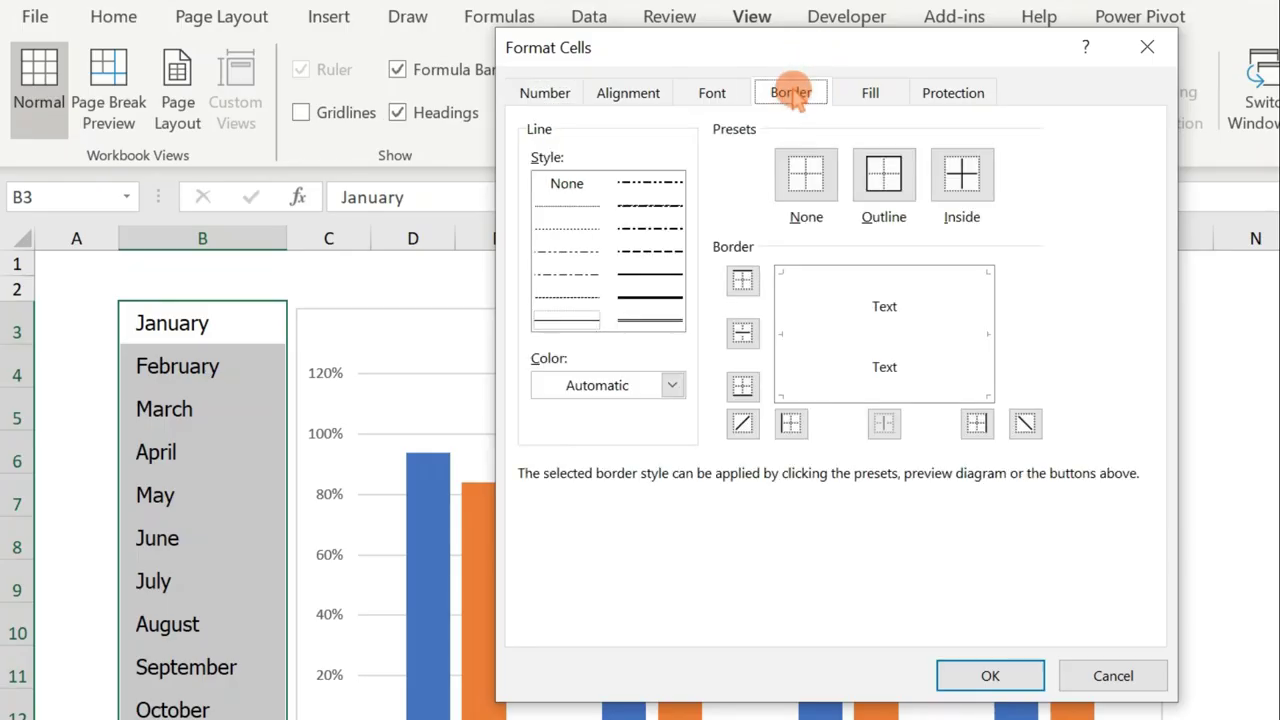
left_click(611, 385)
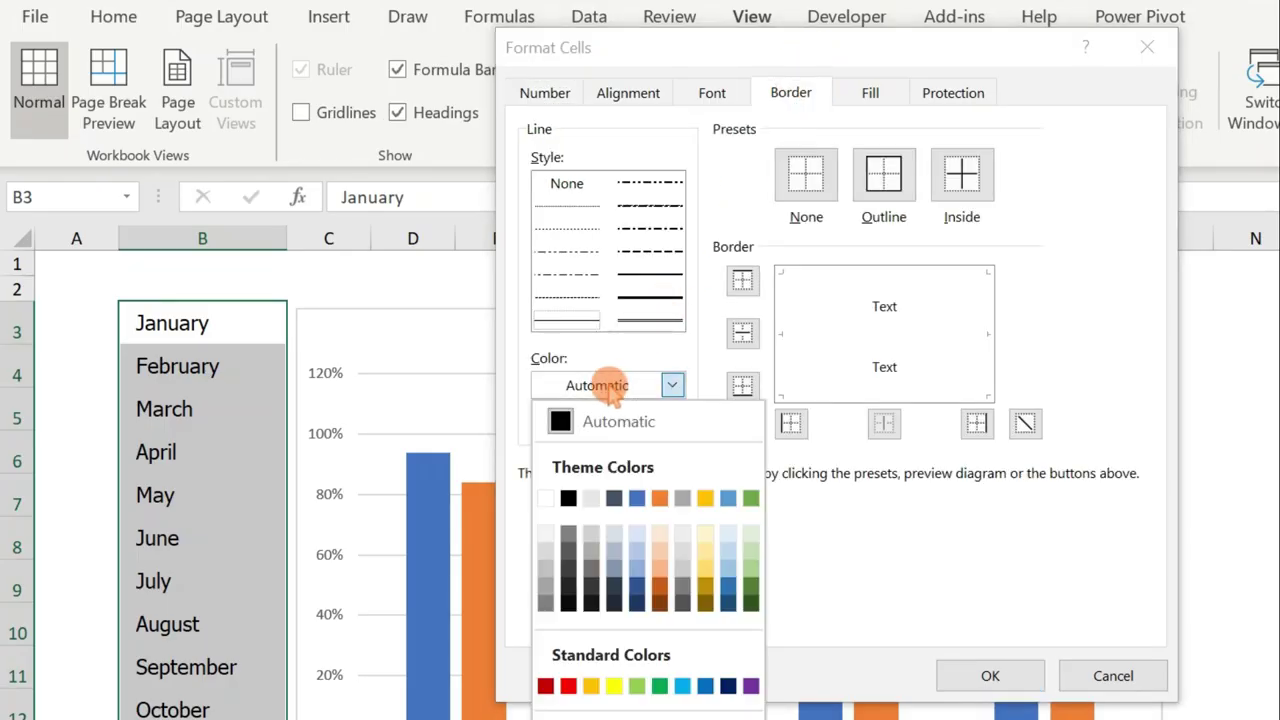
left_click(545, 545)
left_click(884, 178)
left_click(962, 170)
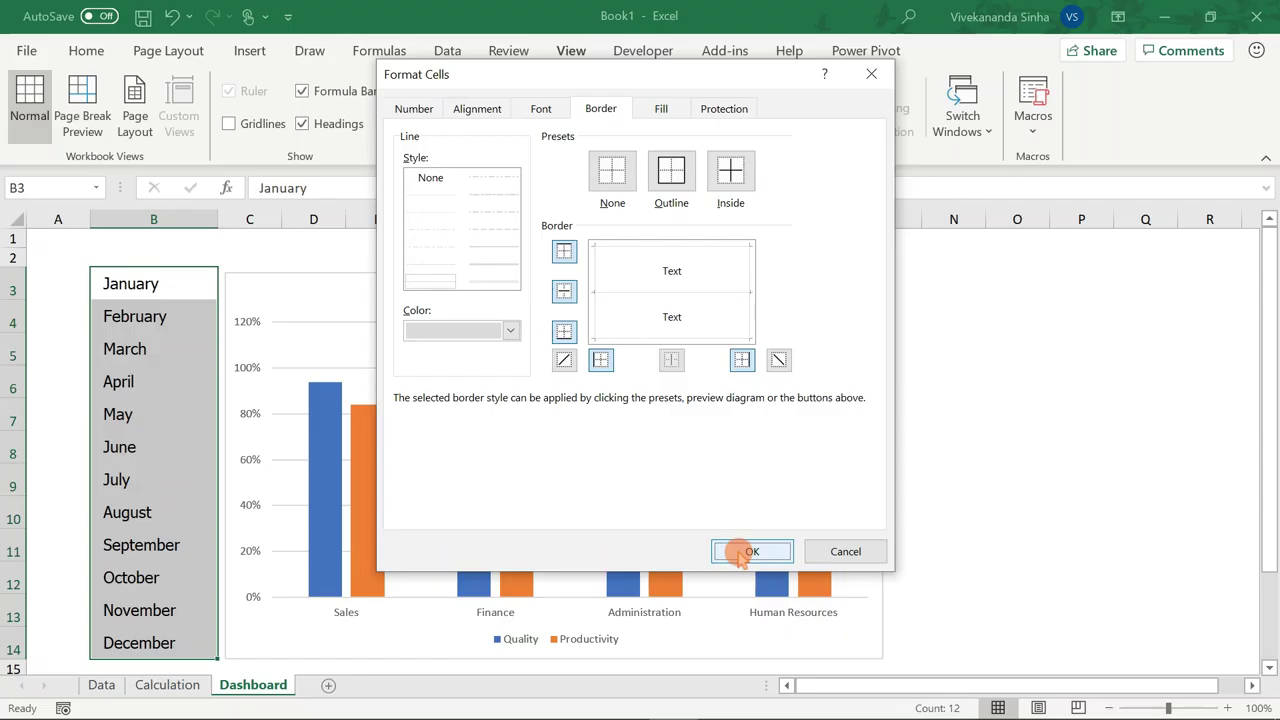
left_click(978, 678)
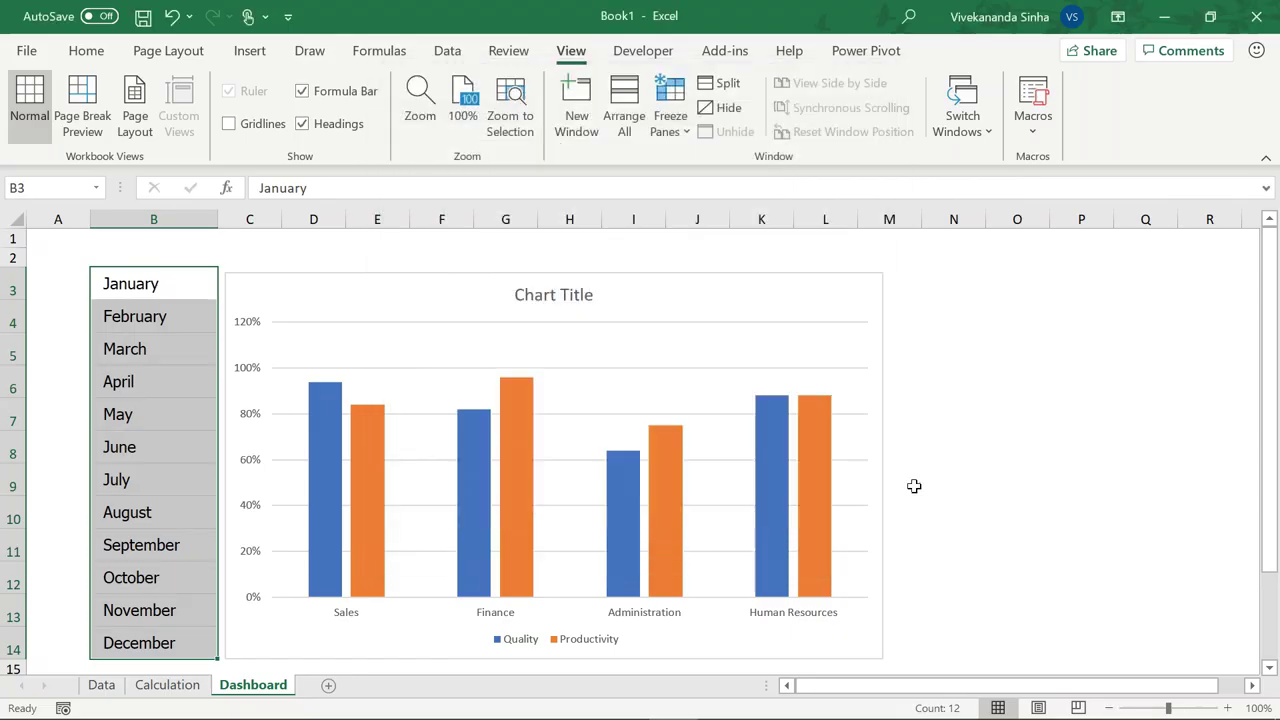
left_click(1018, 446)
- Nudge the chart up, make it slightly taller and widen it to the right
left_click_drag(406, 274, 411, 269)
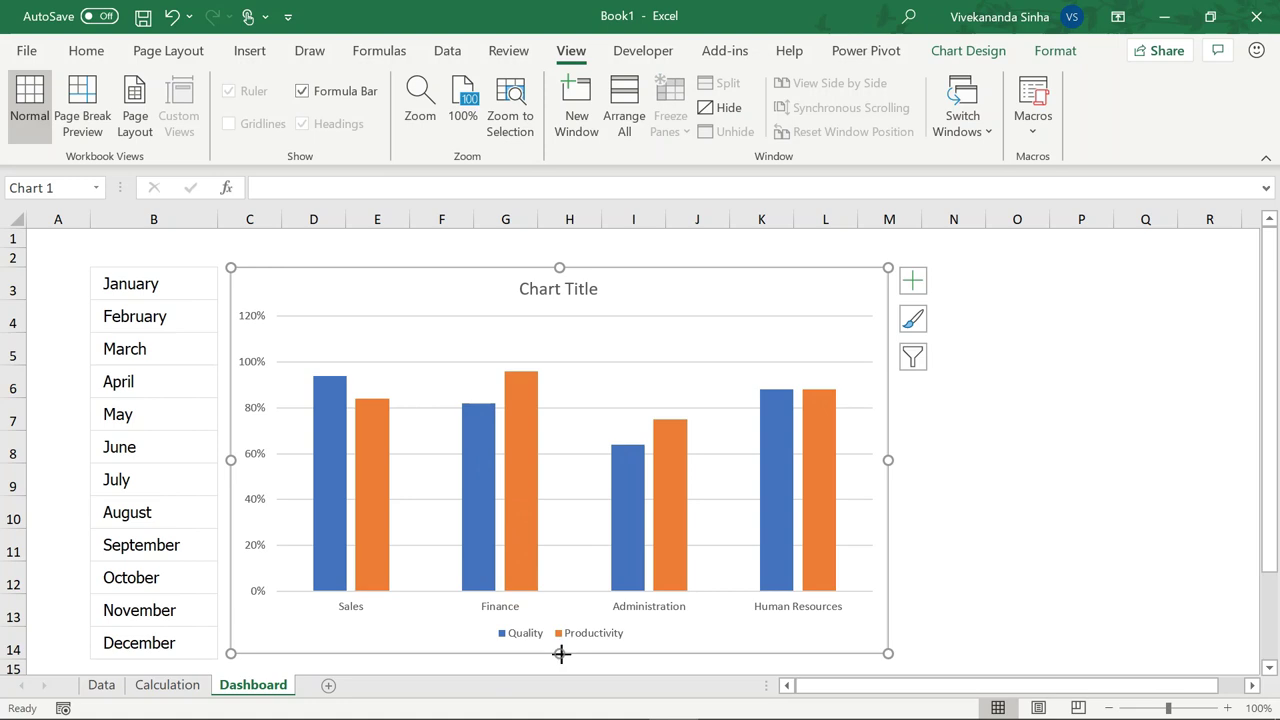
left_click_drag(561, 654, 561, 661)
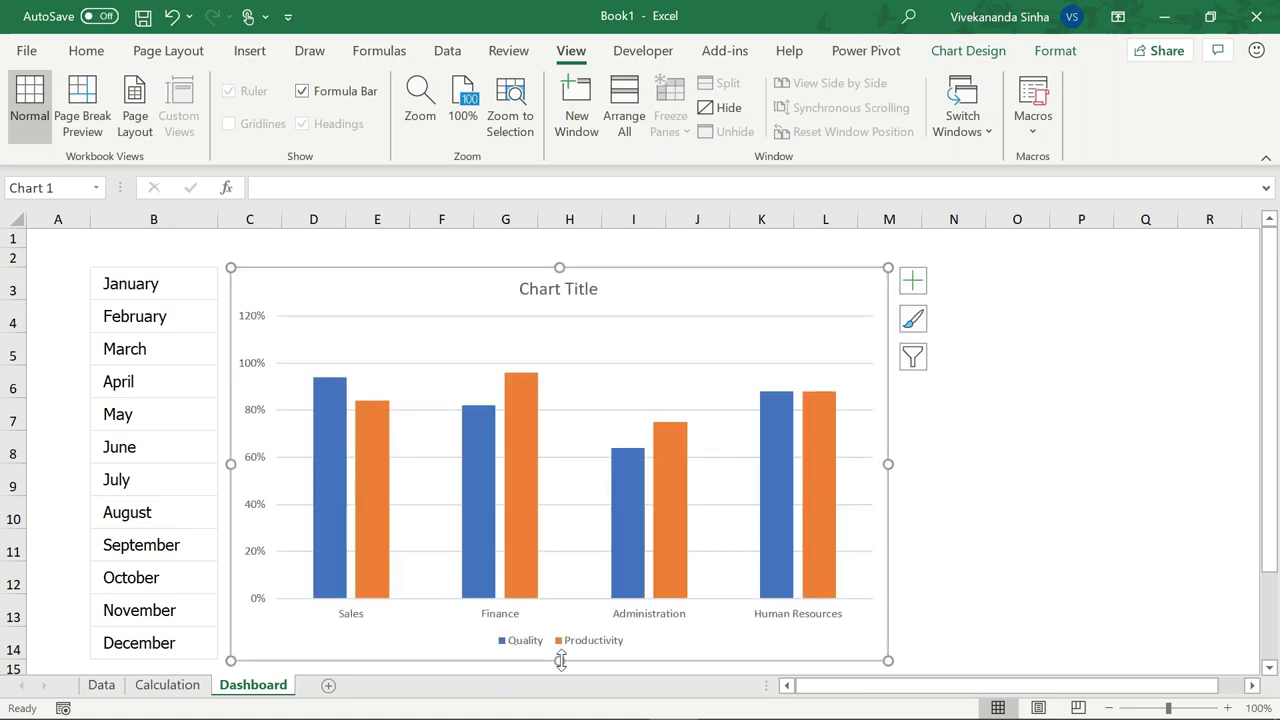
left_click_drag(889, 465, 996, 464)
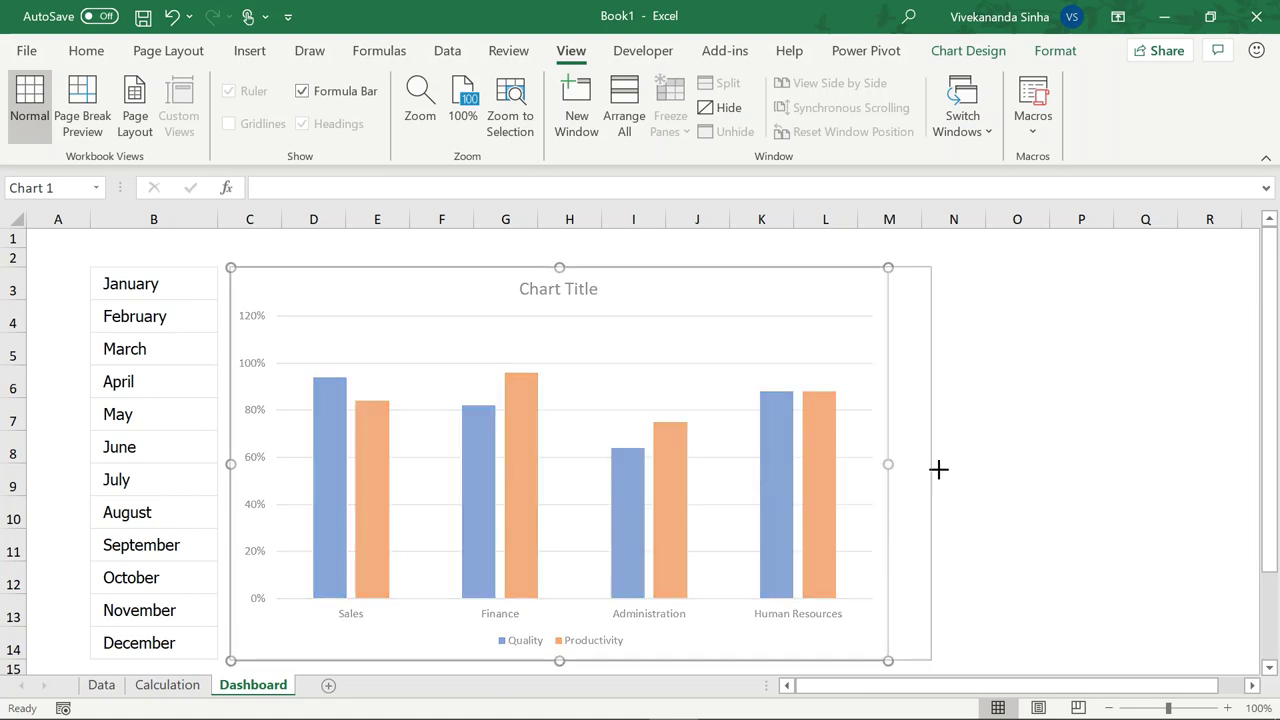
key("Escape")
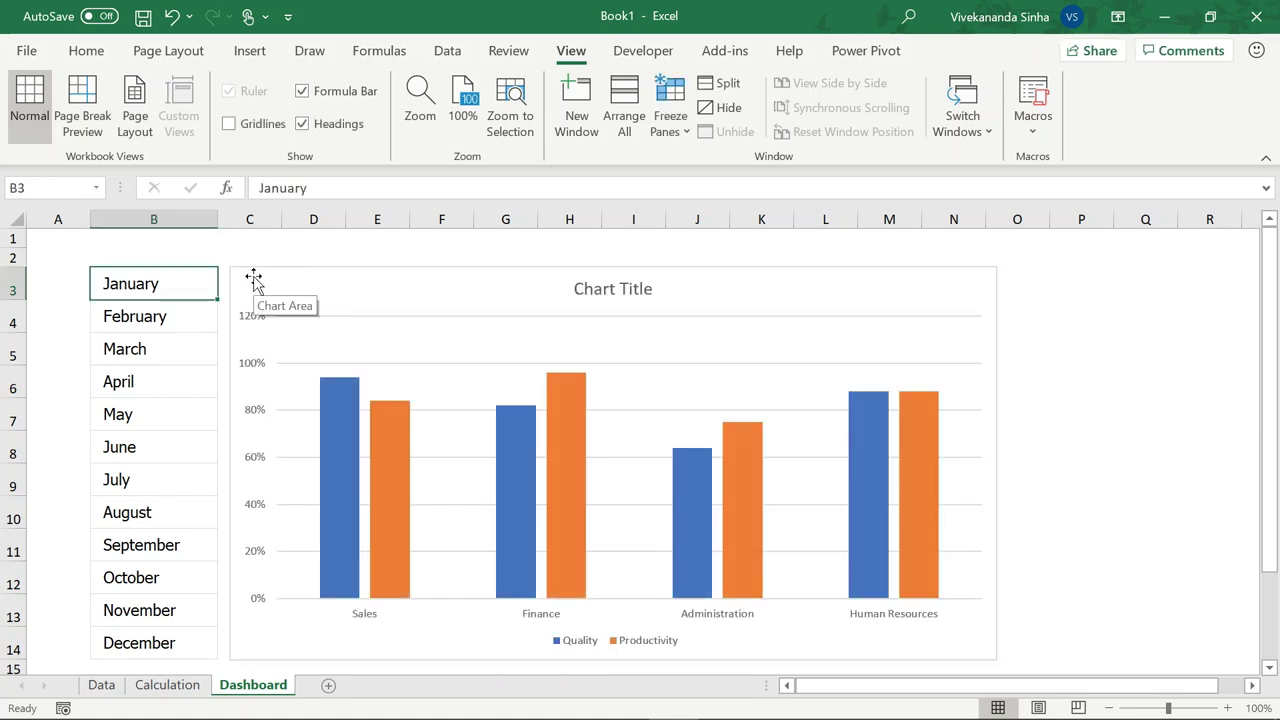
- Step through the month list from March to April and check the chart stays unchanged
key("Down")
key("Down")
key("Down")
key("Down")
key("Down")
key("Up")
key("Up")
key("Up")
key("Up")
key("Up")
left_click(127, 352)
key("Return")
key("Return")
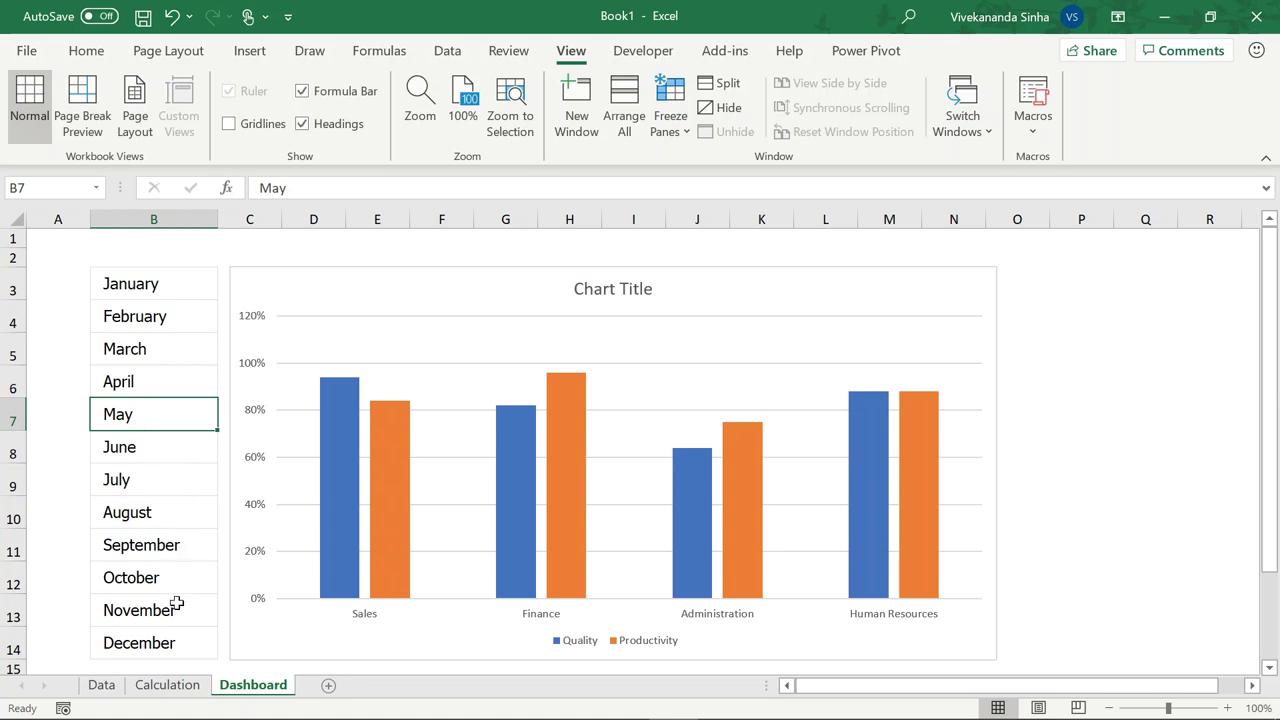
- Change the MyMonth cell B2 on Calculation from June to May, then view Dashboard
left_click(168, 685)
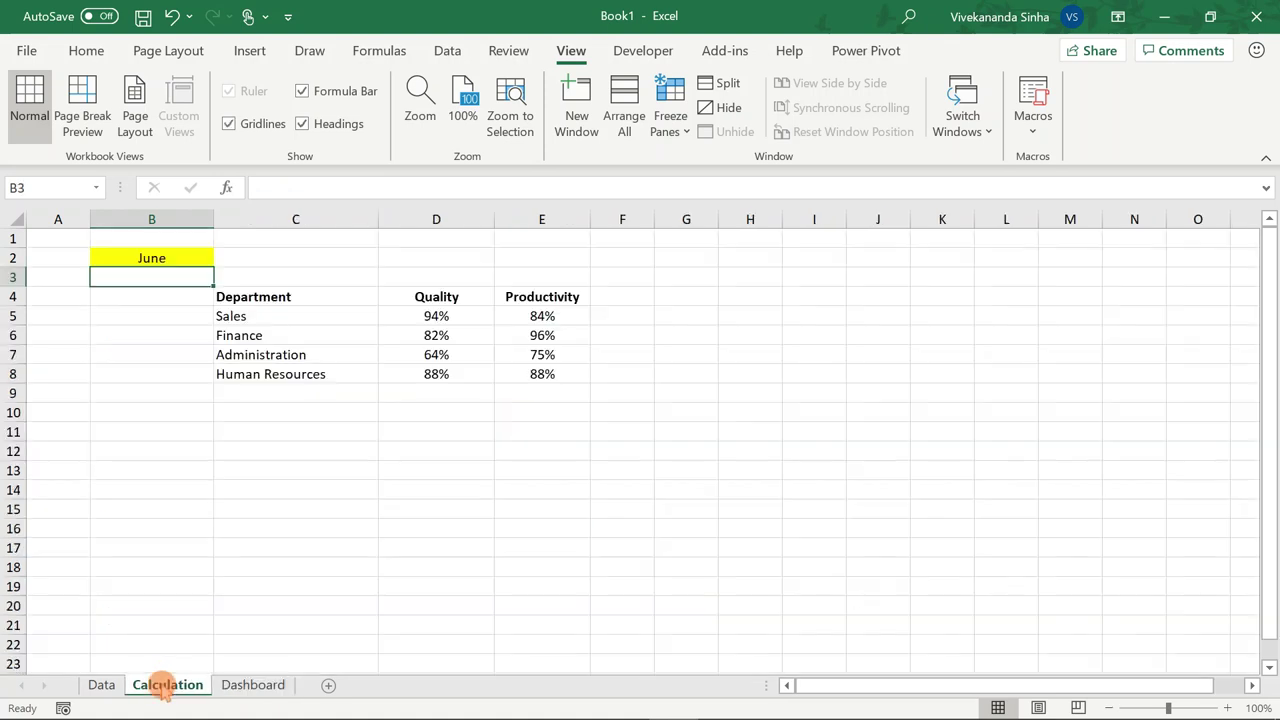
left_click(170, 256)
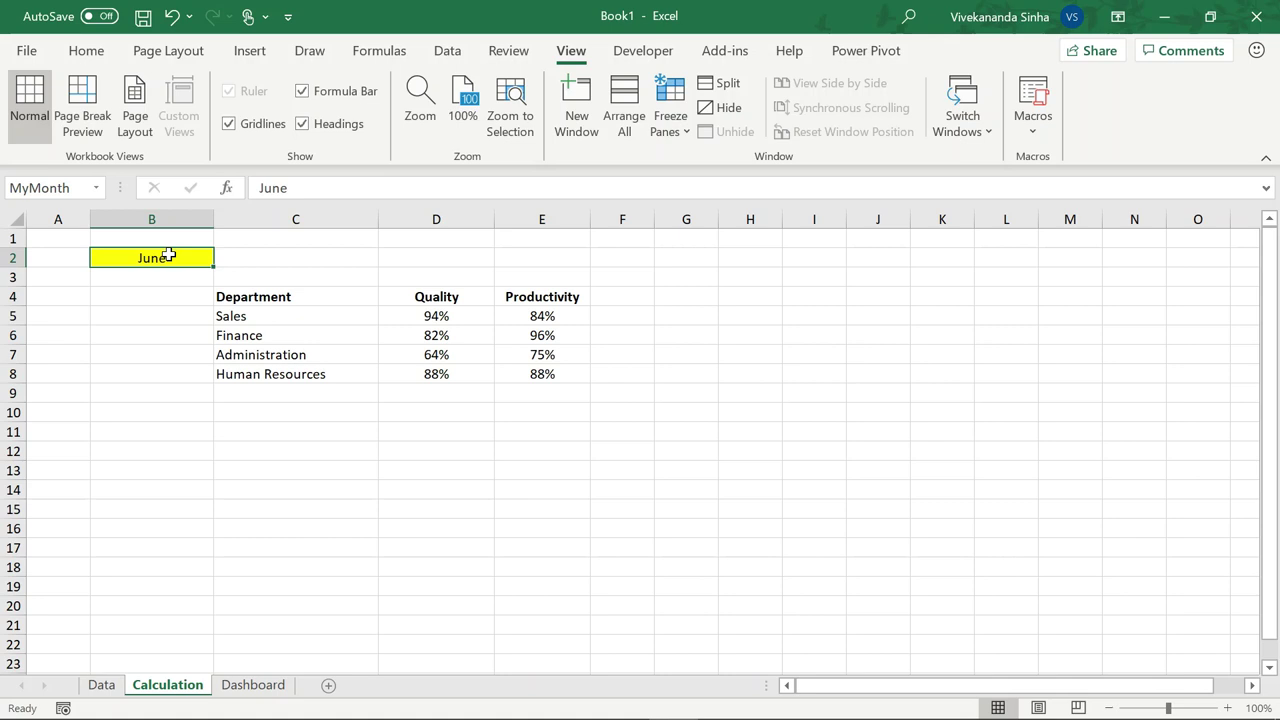
type("May")
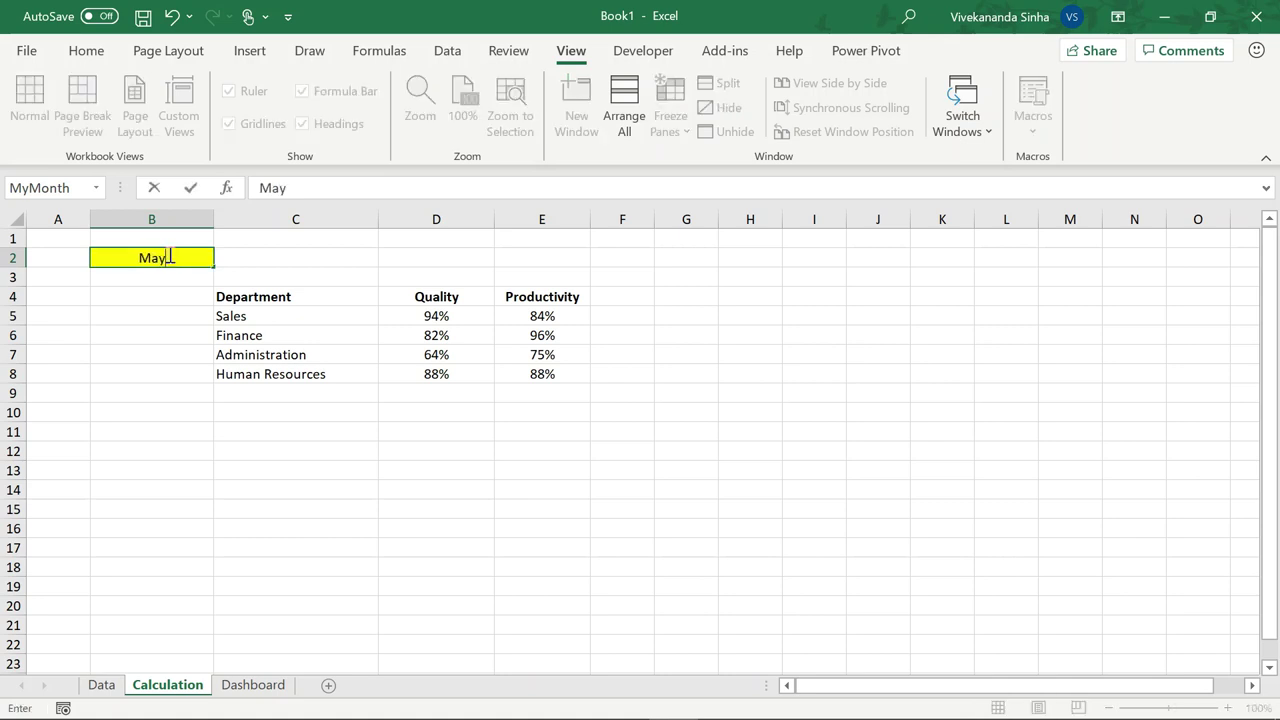
key("Return")
left_click(253, 685)
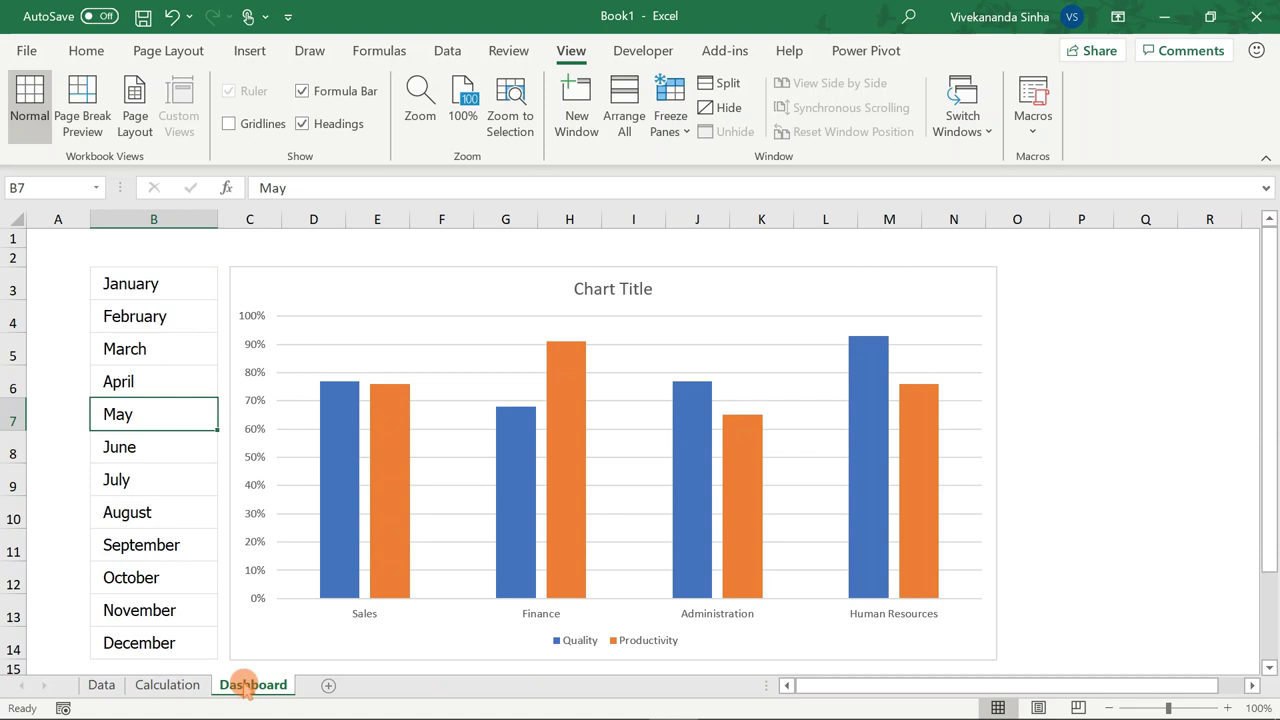
- Select the January–December month list, then return the selection to January
right_click(246, 688)
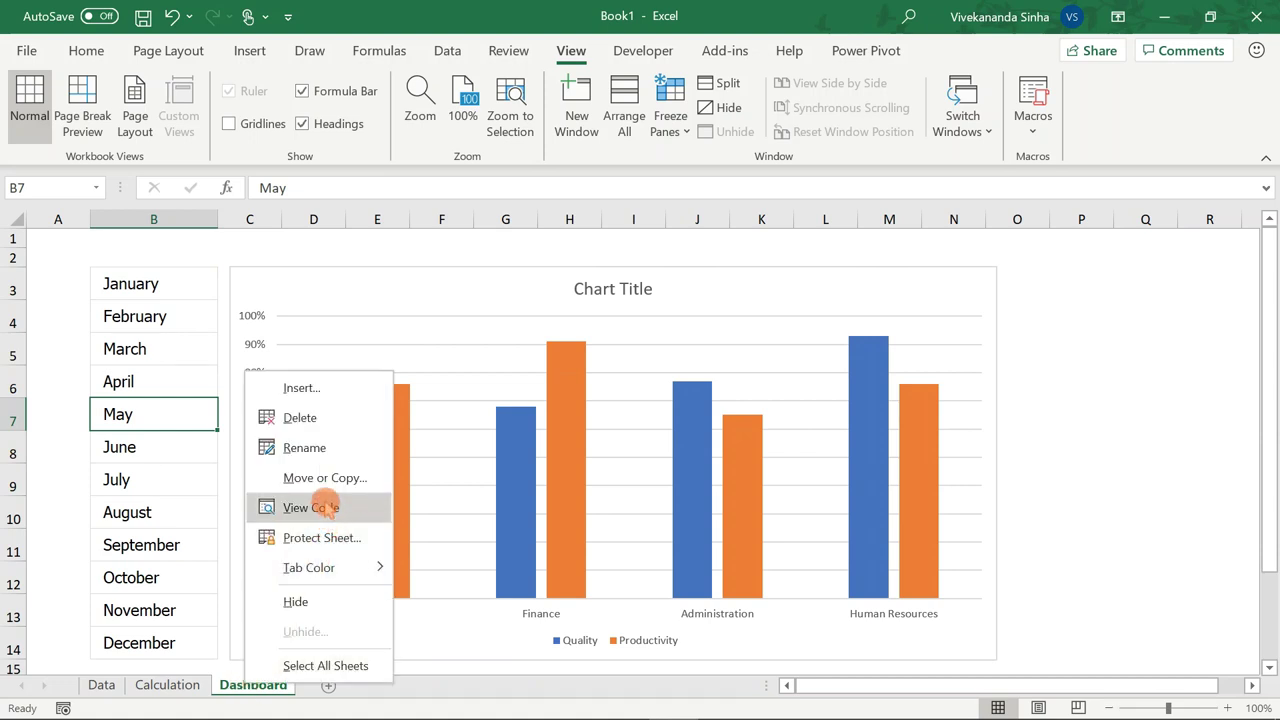
left_click(158, 372)
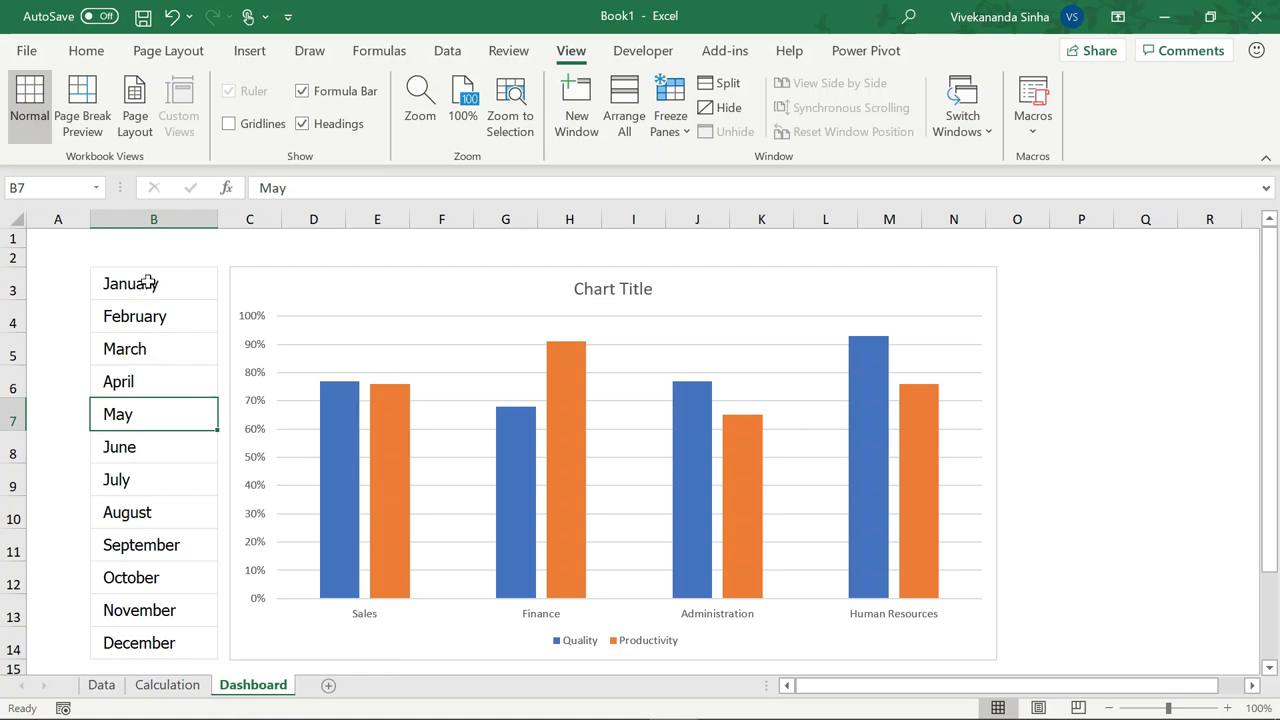
left_click_drag(148, 283, 140, 643)
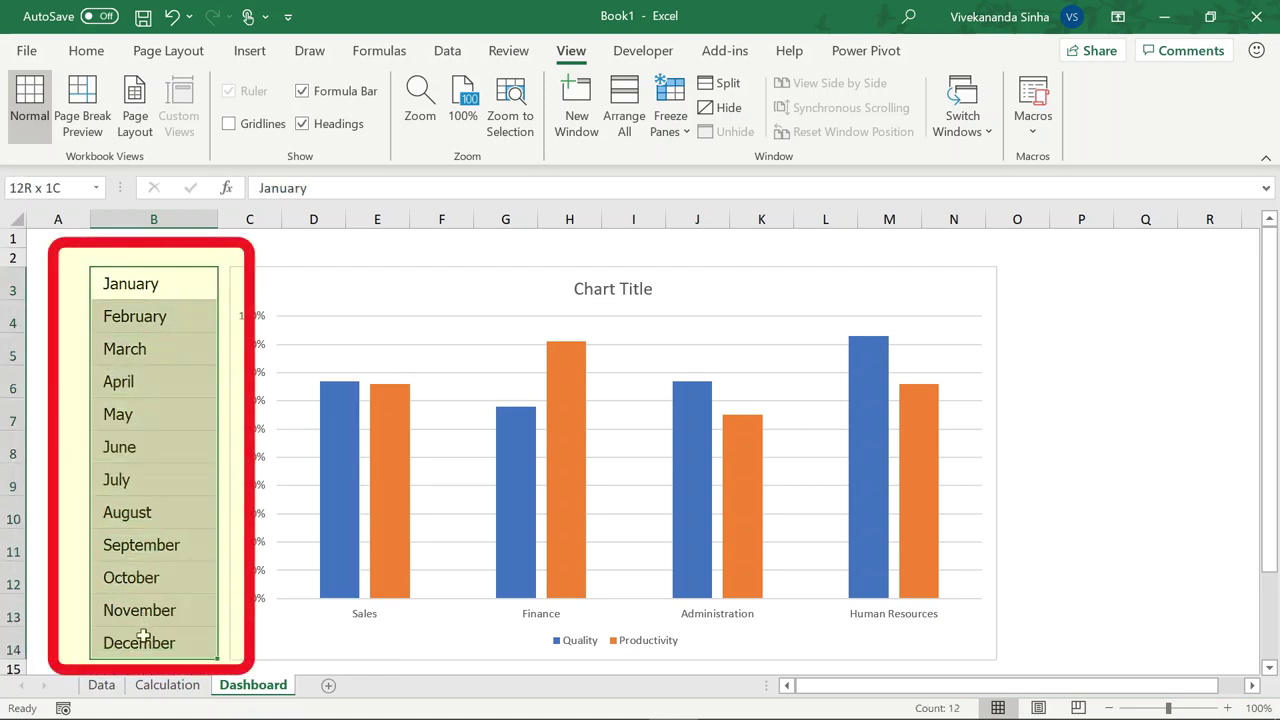
left_click(122, 286)
left_click(113, 641)
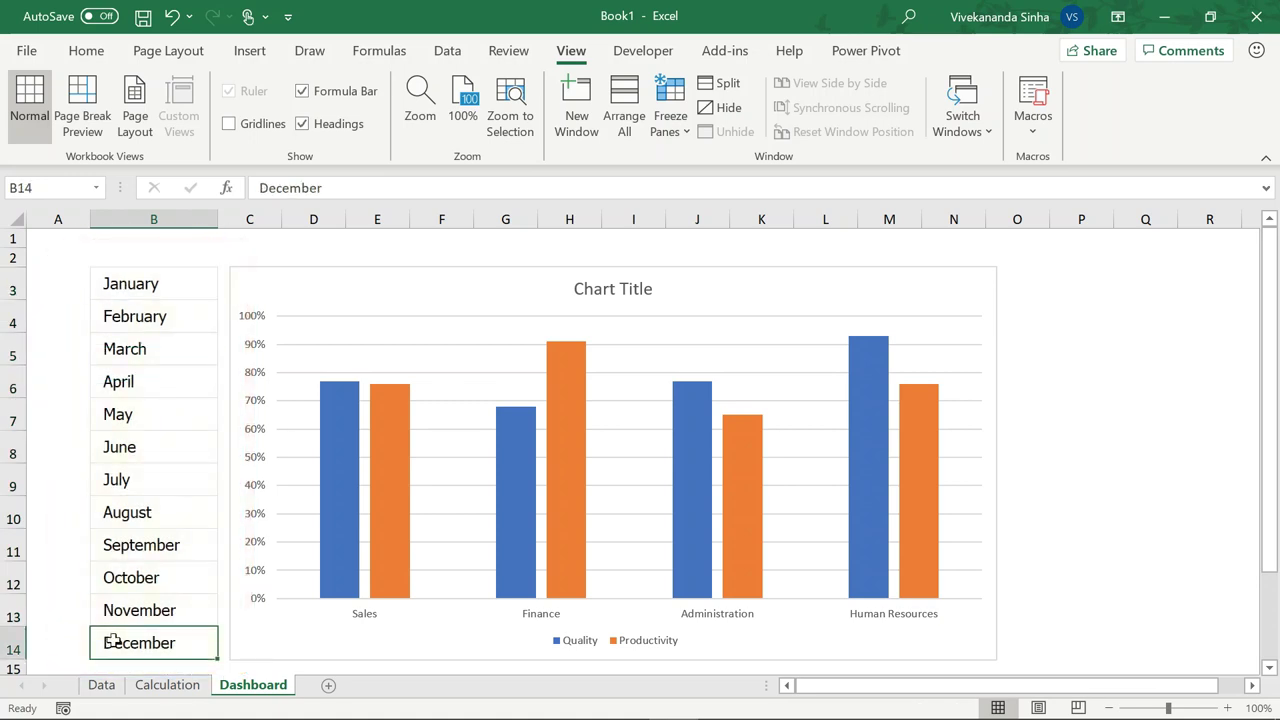
key("ctrl+Up")
- Open the Dashboard sheet's code module with View Code from its tab
left_click(262, 690)
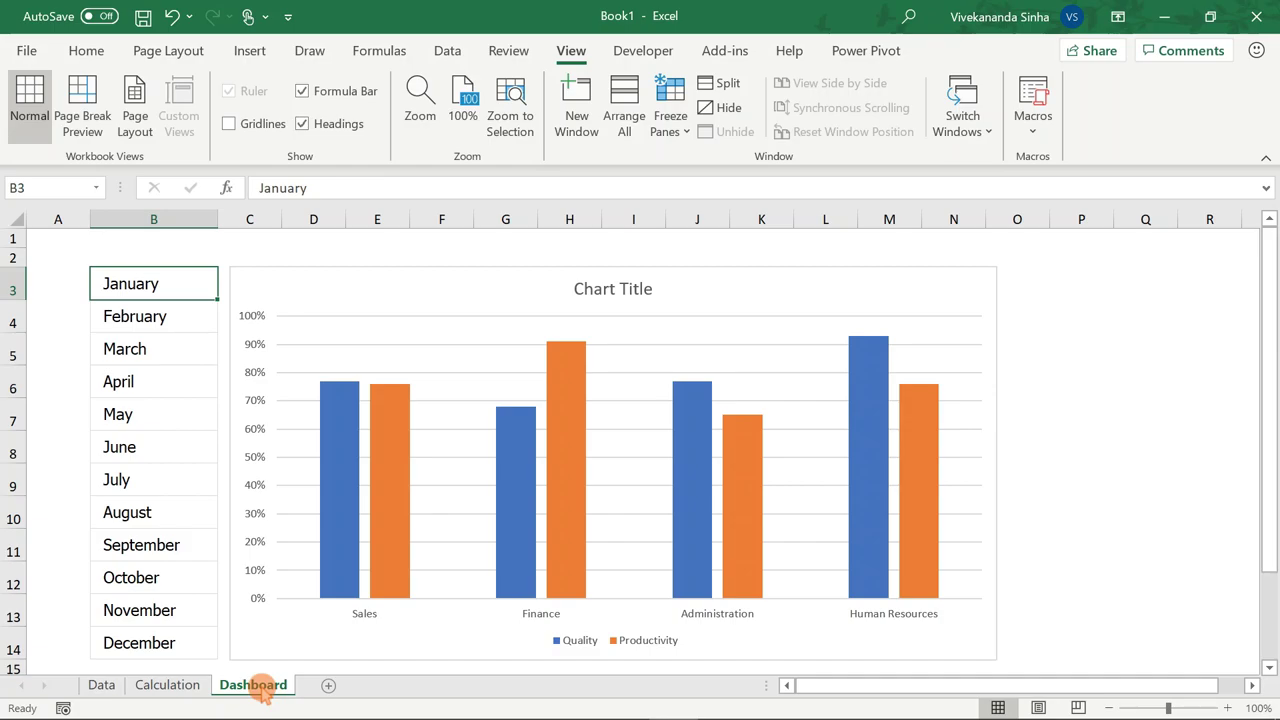
right_click(262, 690)
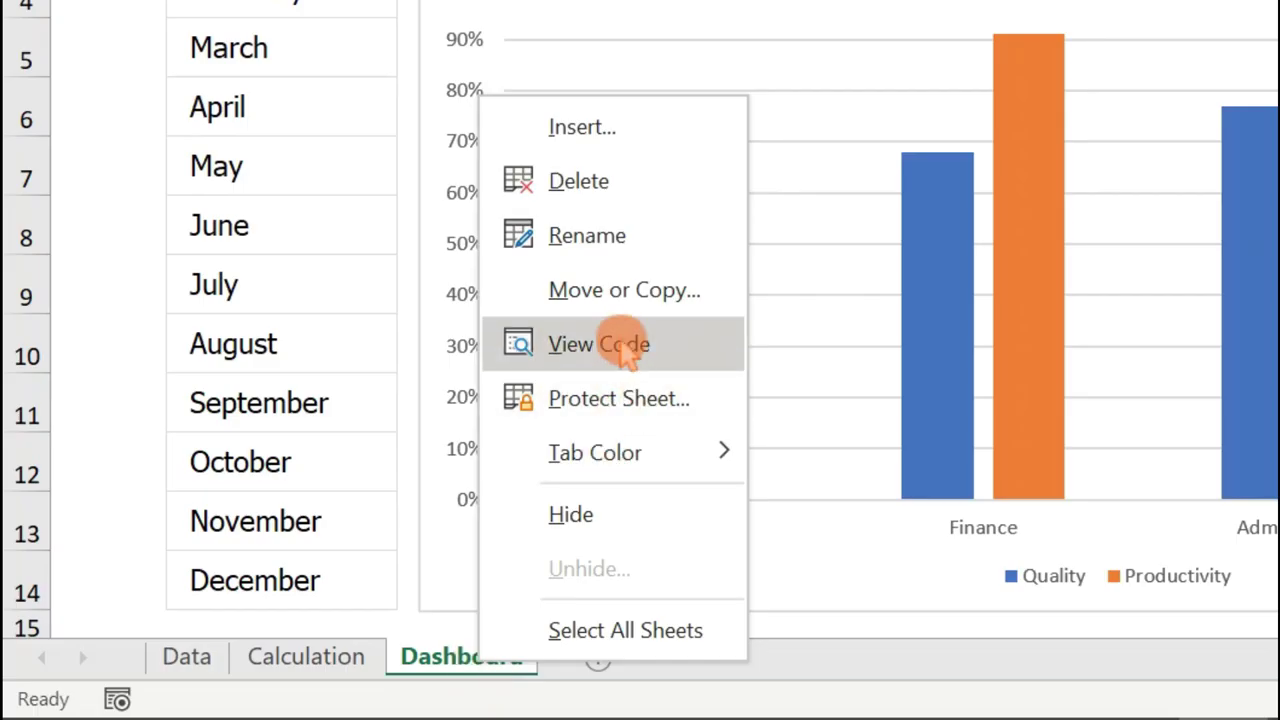
left_click(627, 352)
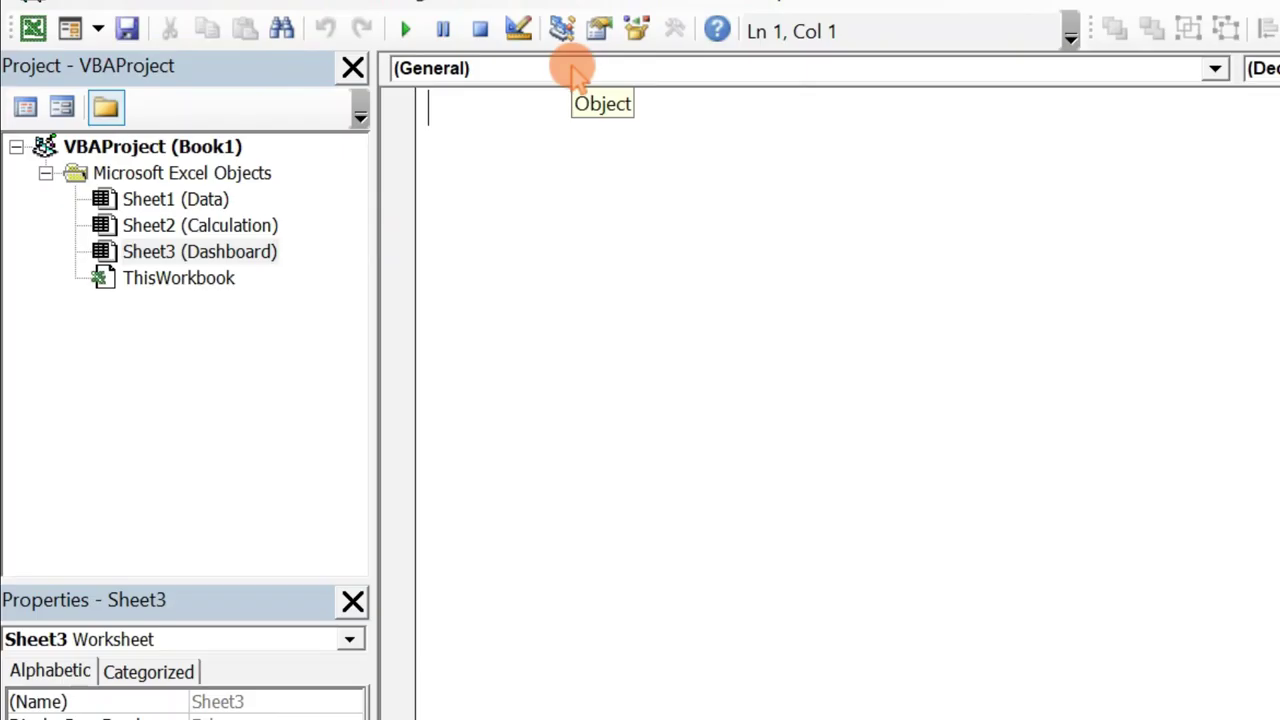
- Choose Worksheet from the Object dropdown and keep SelectionChange to create the empty event procedure
left_click(349, 83)
left_click(530, 114)
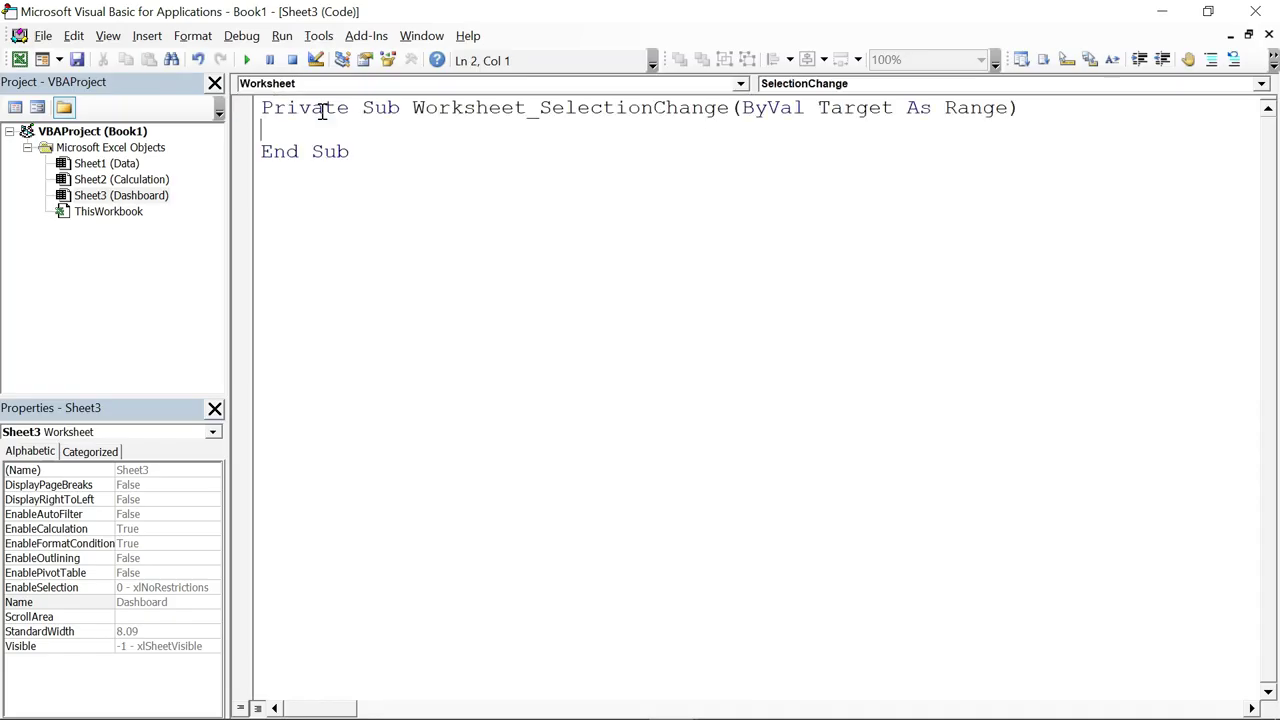
left_click(822, 88)
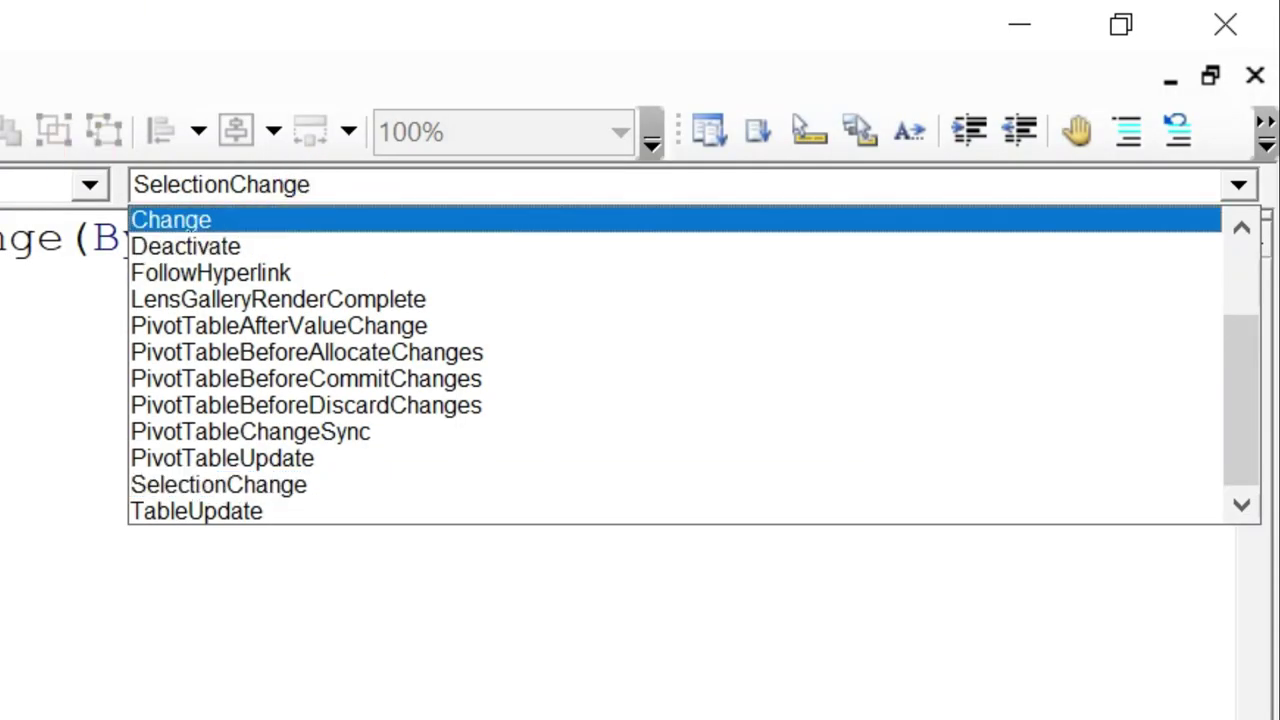
key("Escape")
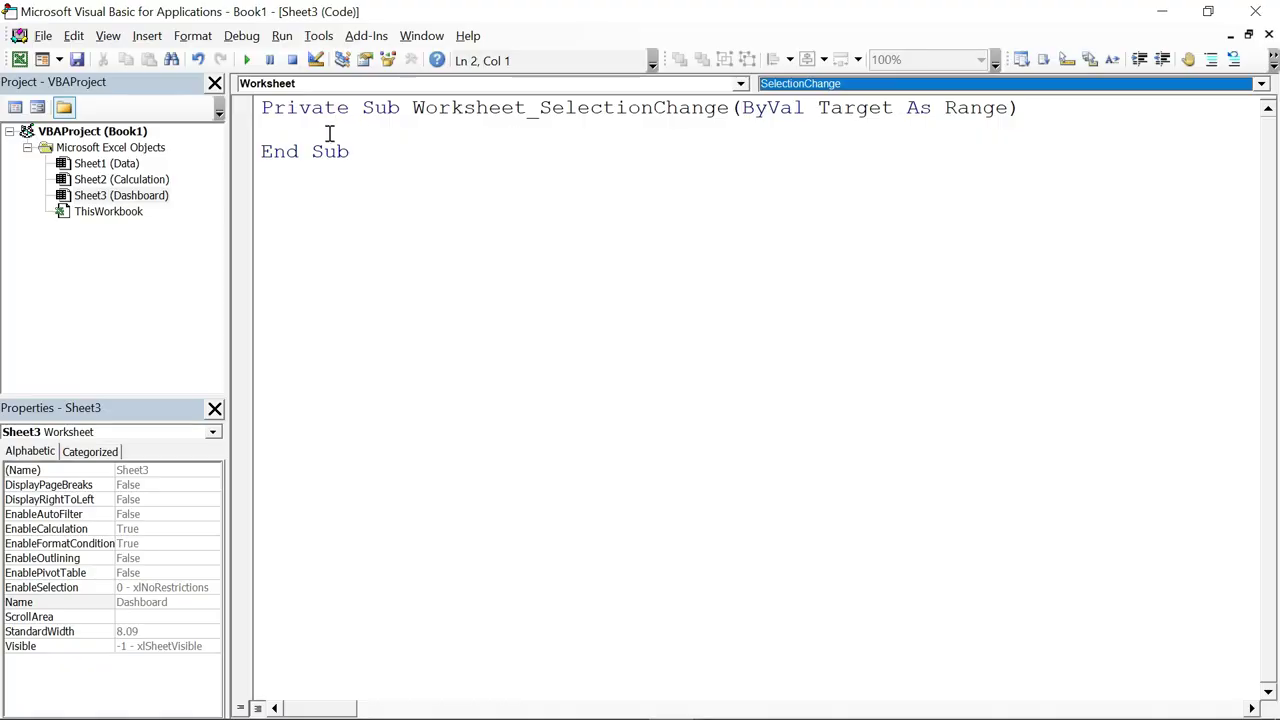
left_click(567, 92)
double_click(563, 107)
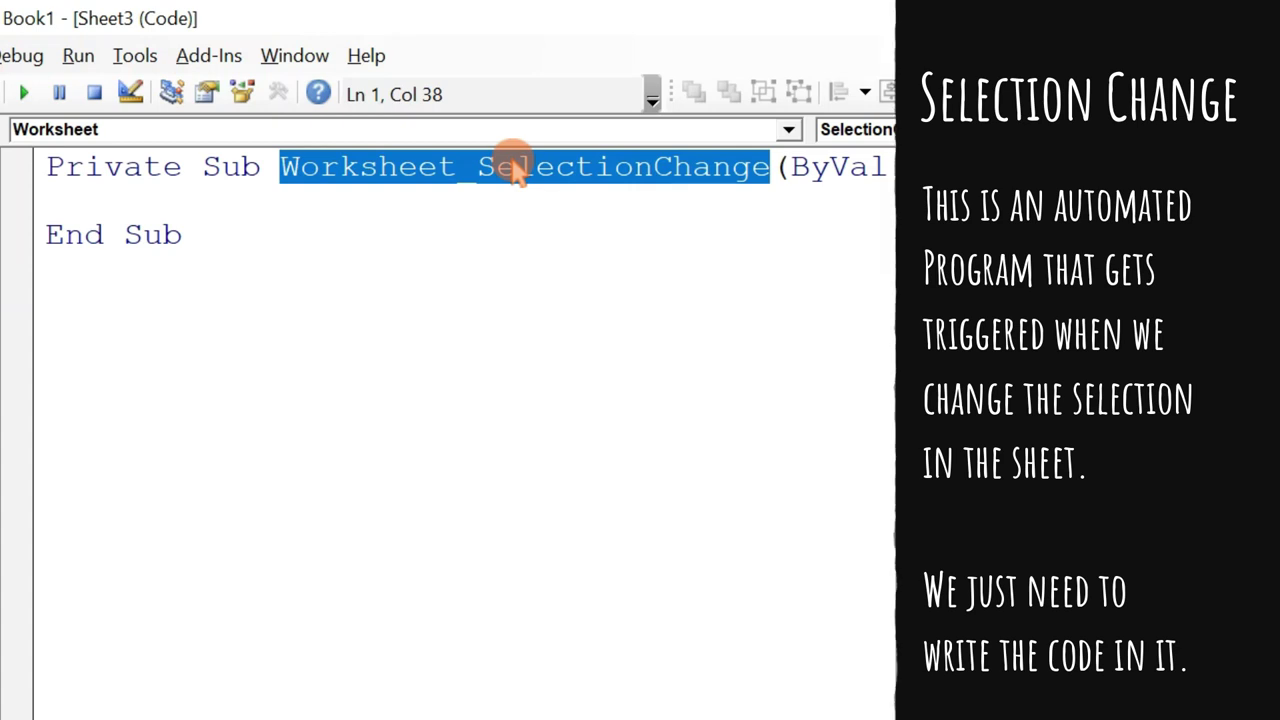
left_click(137, 206)
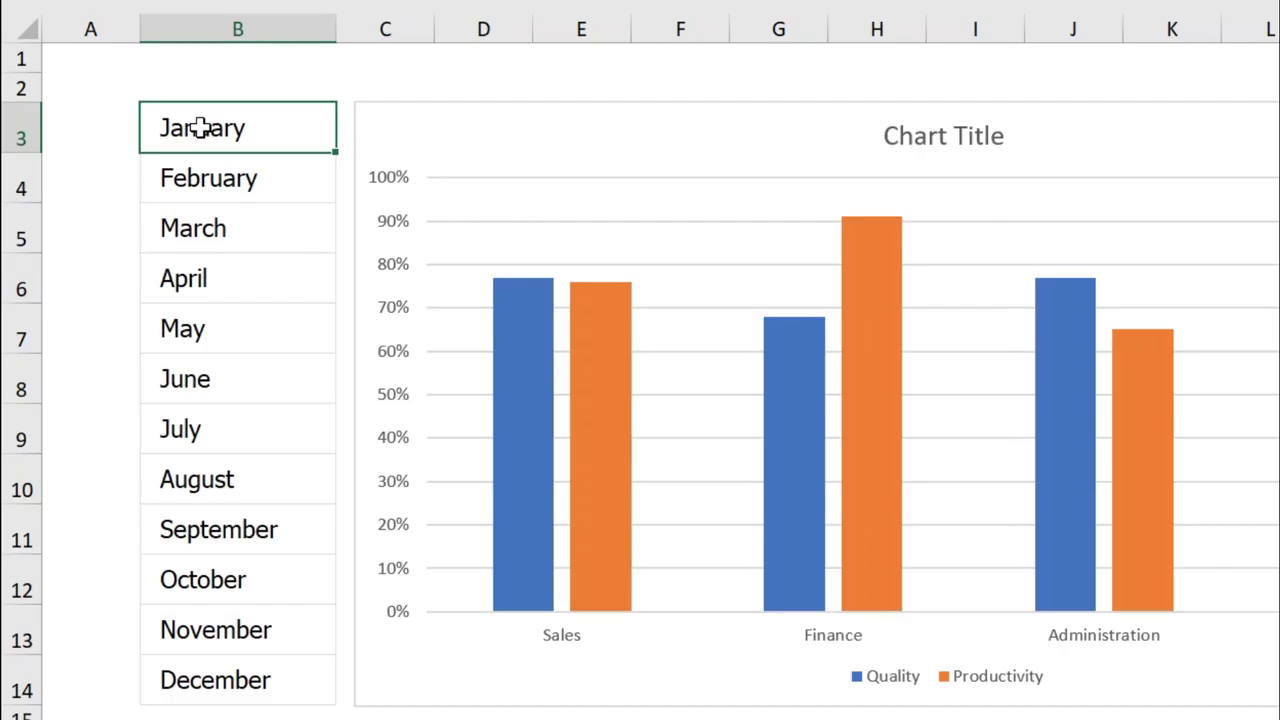
- Select the month list B3:B14 and check the row numbers of January and December
left_click_drag(126, 286, 148, 510)
left_click_drag(232, 480, 221, 668)
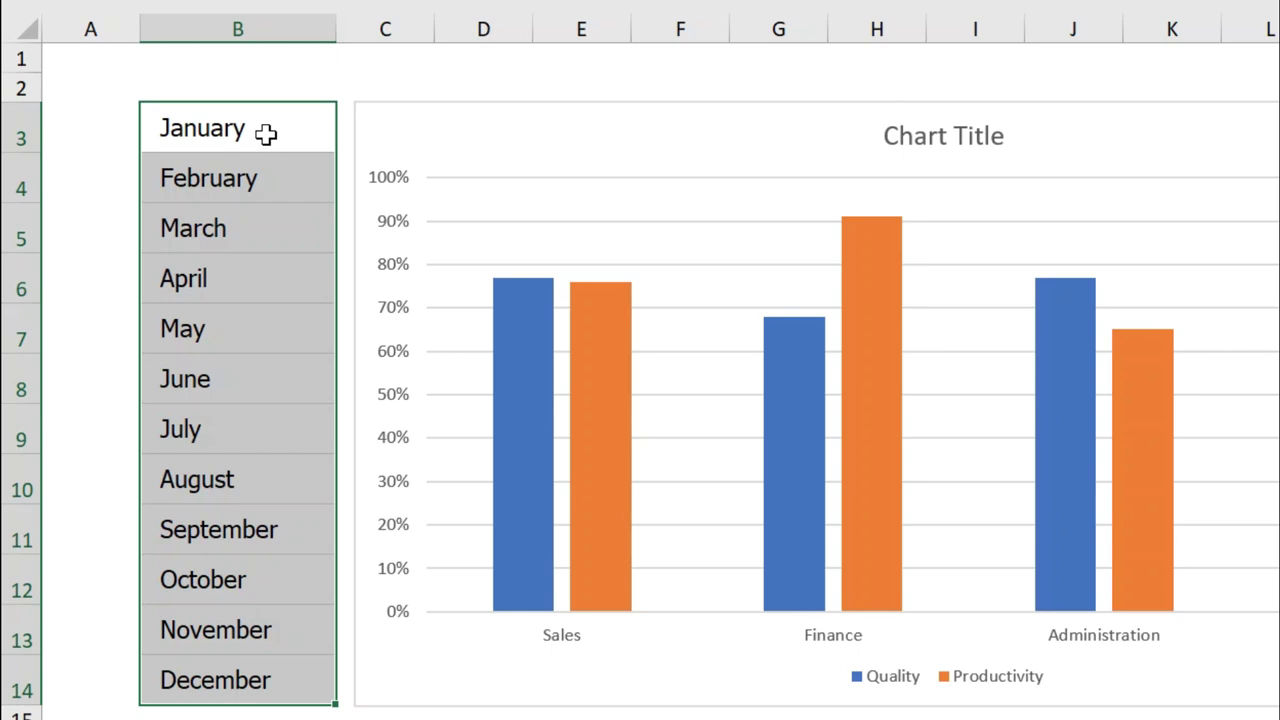
left_click(265, 131)
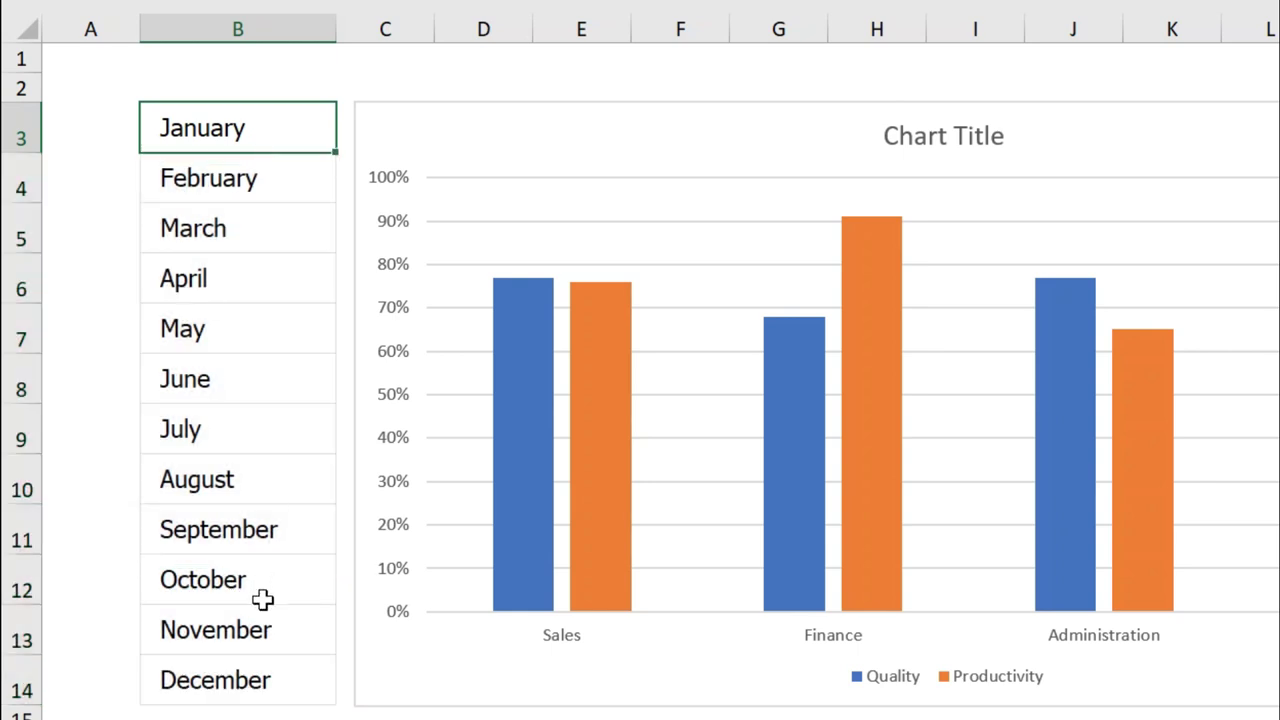
left_click(243, 676)
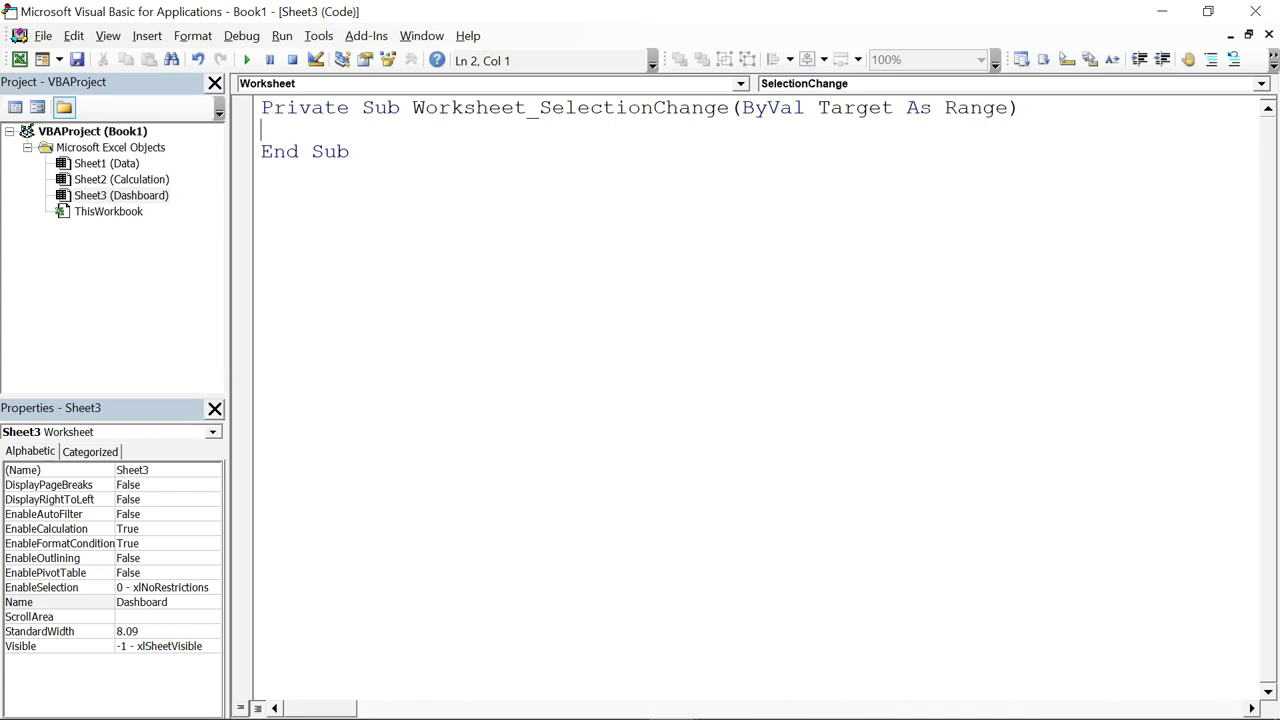
- Write the line If Target.Row >= 3 And Target.Row <= 13 And Target.Column = 3 Then
key("Return")
key("Return")
key("Return")
type("if")
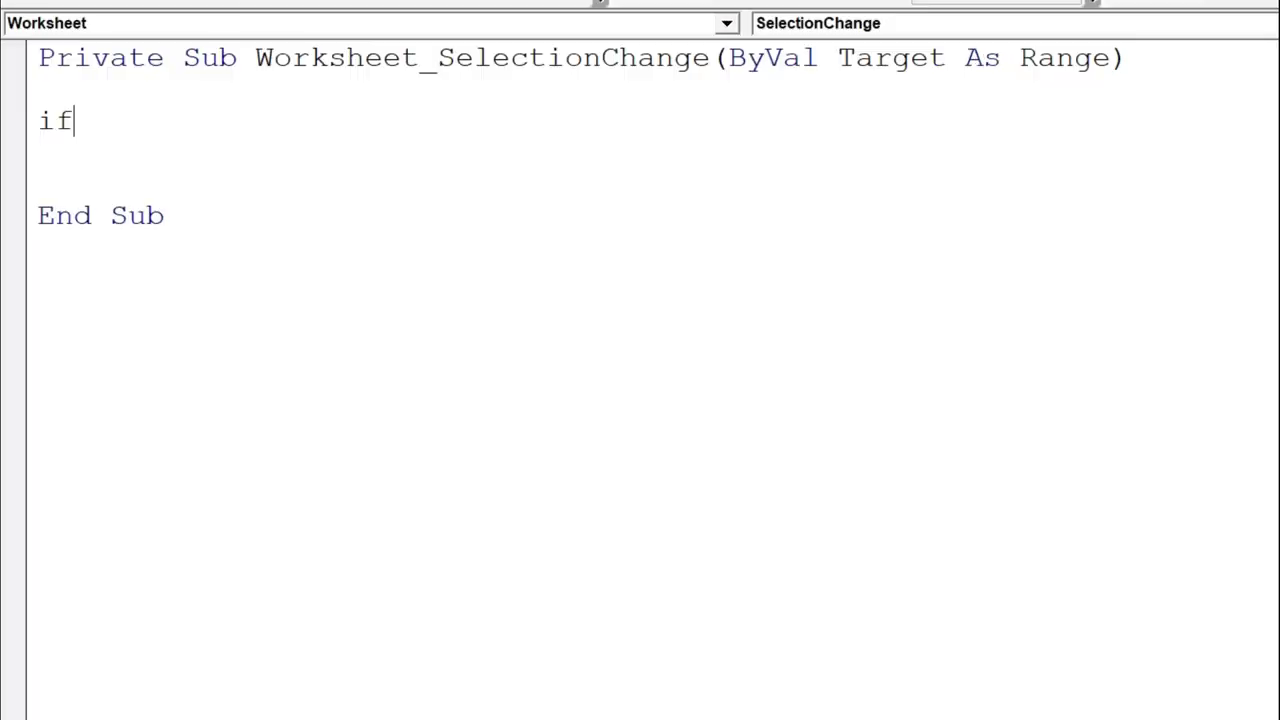
type(" target")
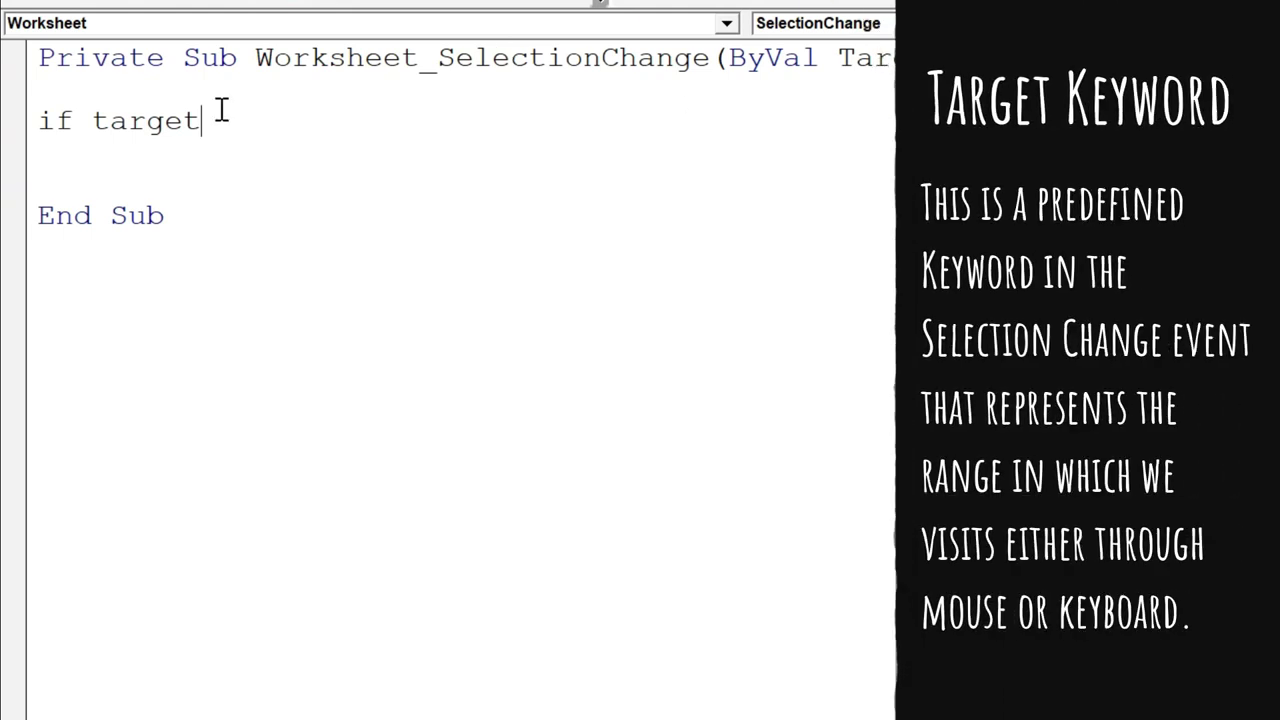
type(".ro")
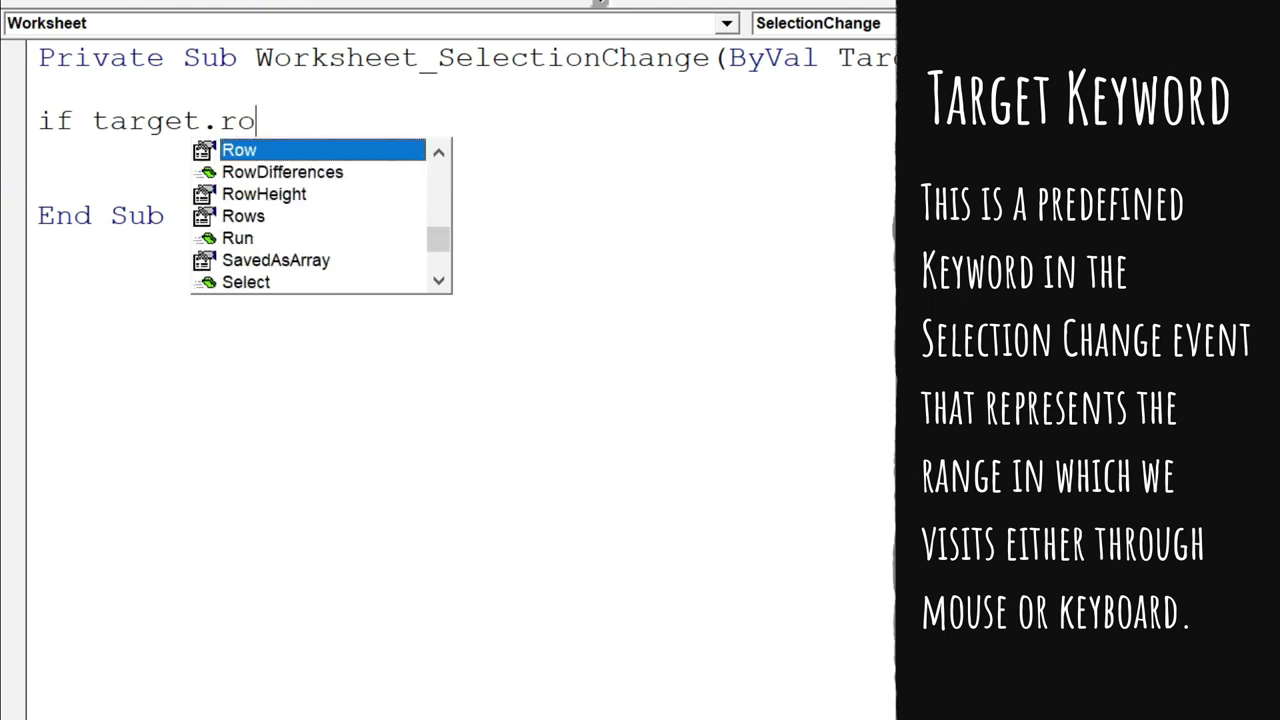
key("Tab")
type(">=3 and target")
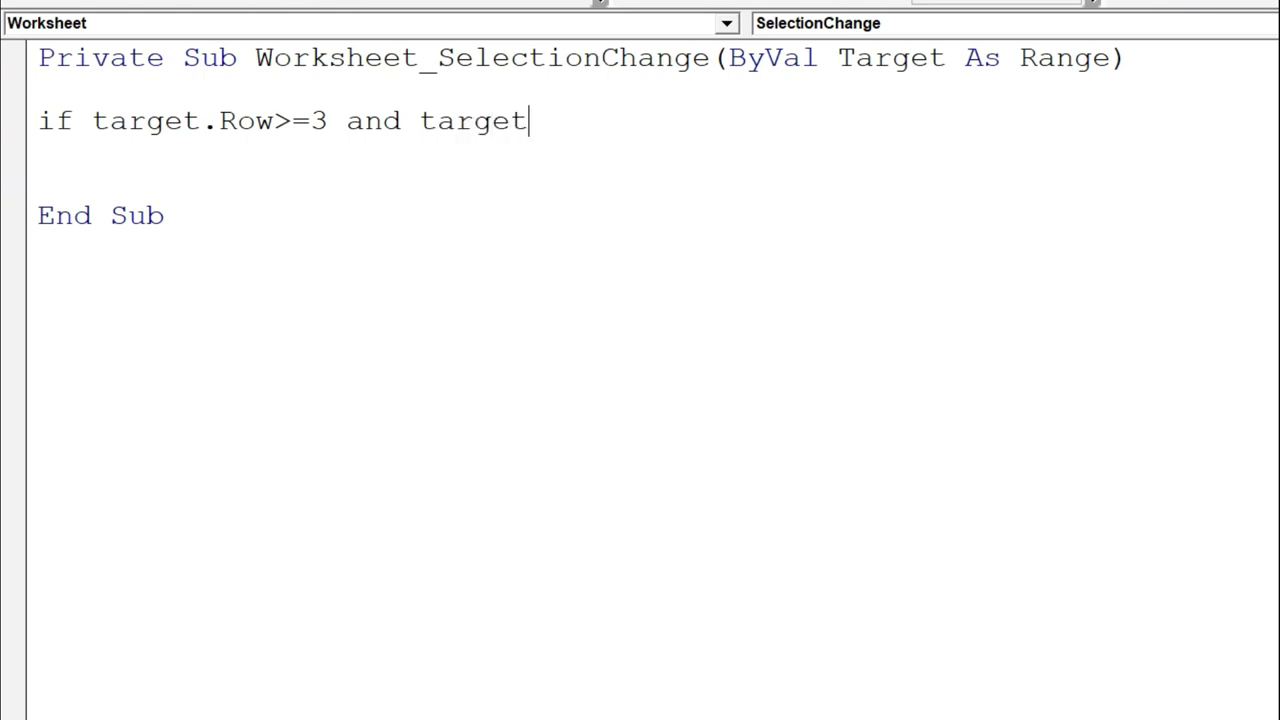
type(".ro")
key("Tab")
type("<=13")
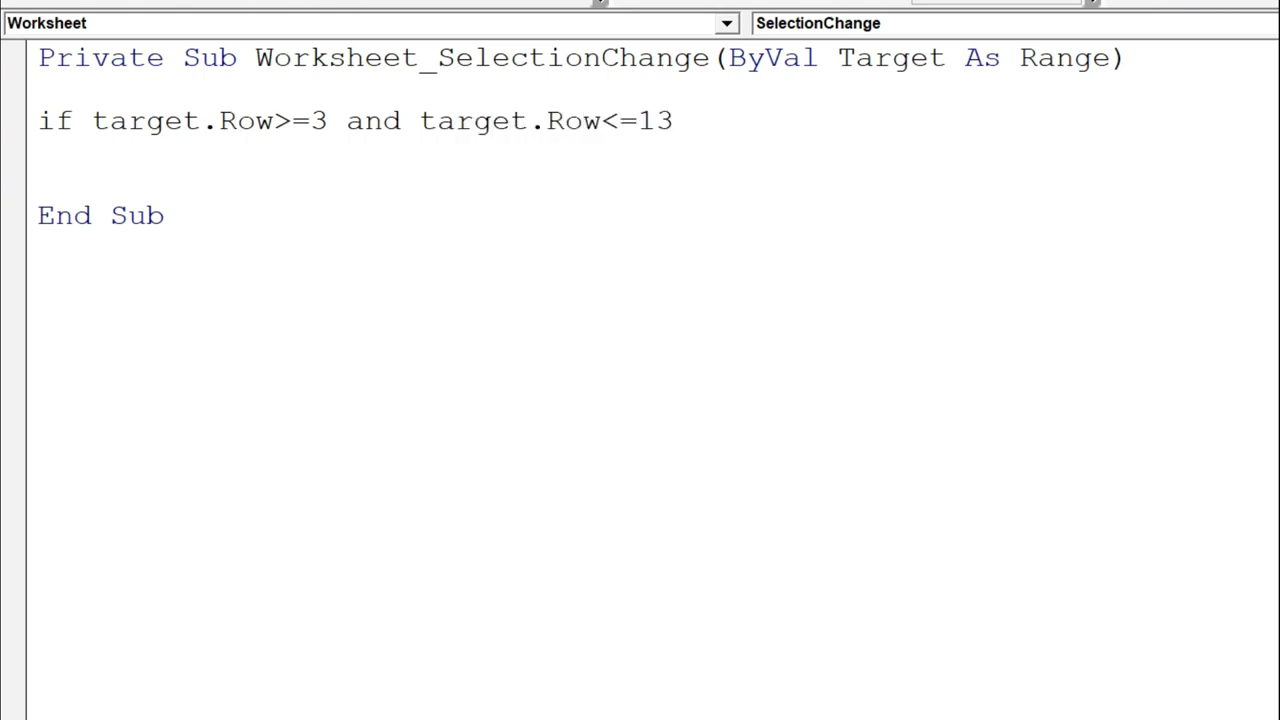
type(" and target")
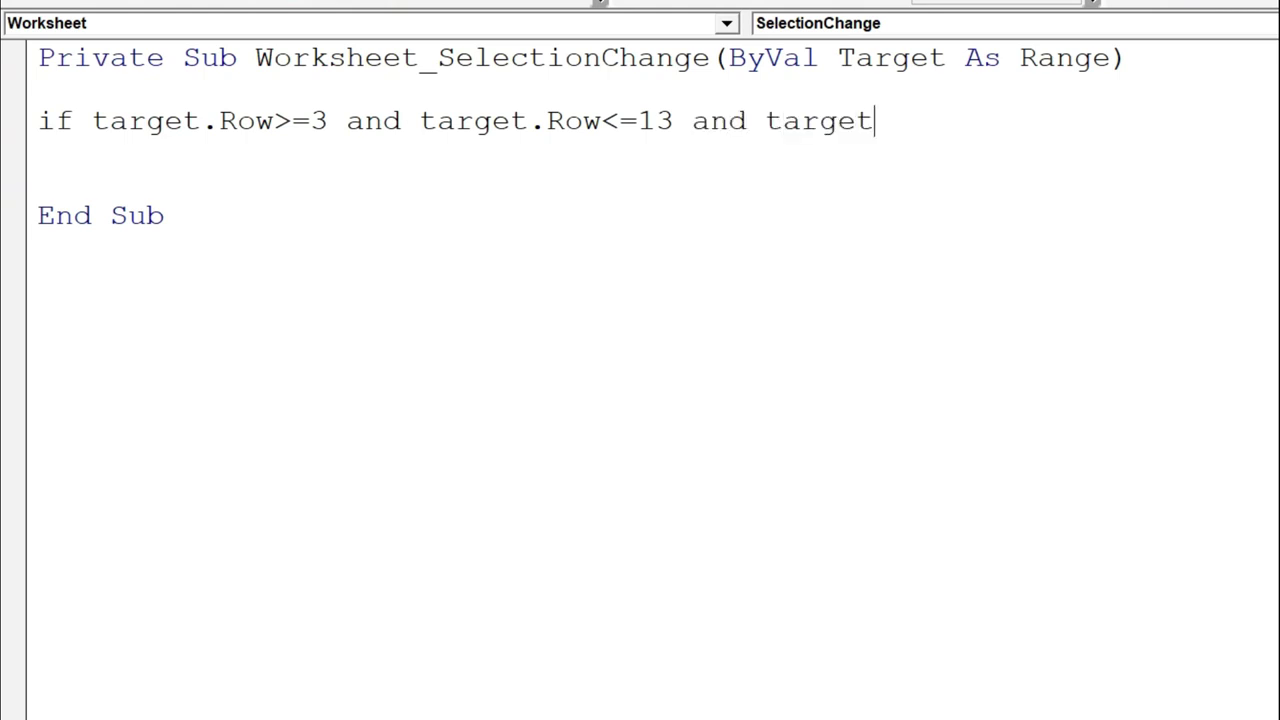
type(".col")
key("Tab")
type("=3")
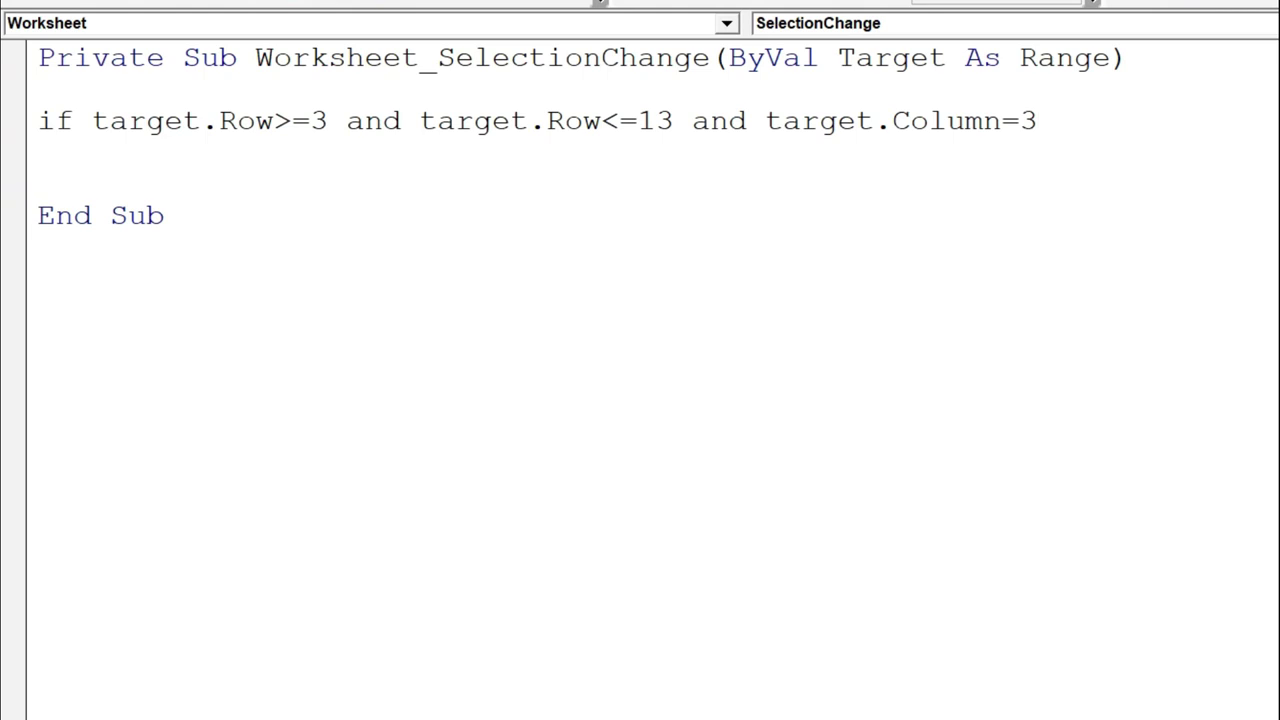
type("then")
key("Return")
key("Return")
key("Return")
key("Return")
key("Return")
- Close the block with End If, then return to Excel with Alt+F11
type("end if")
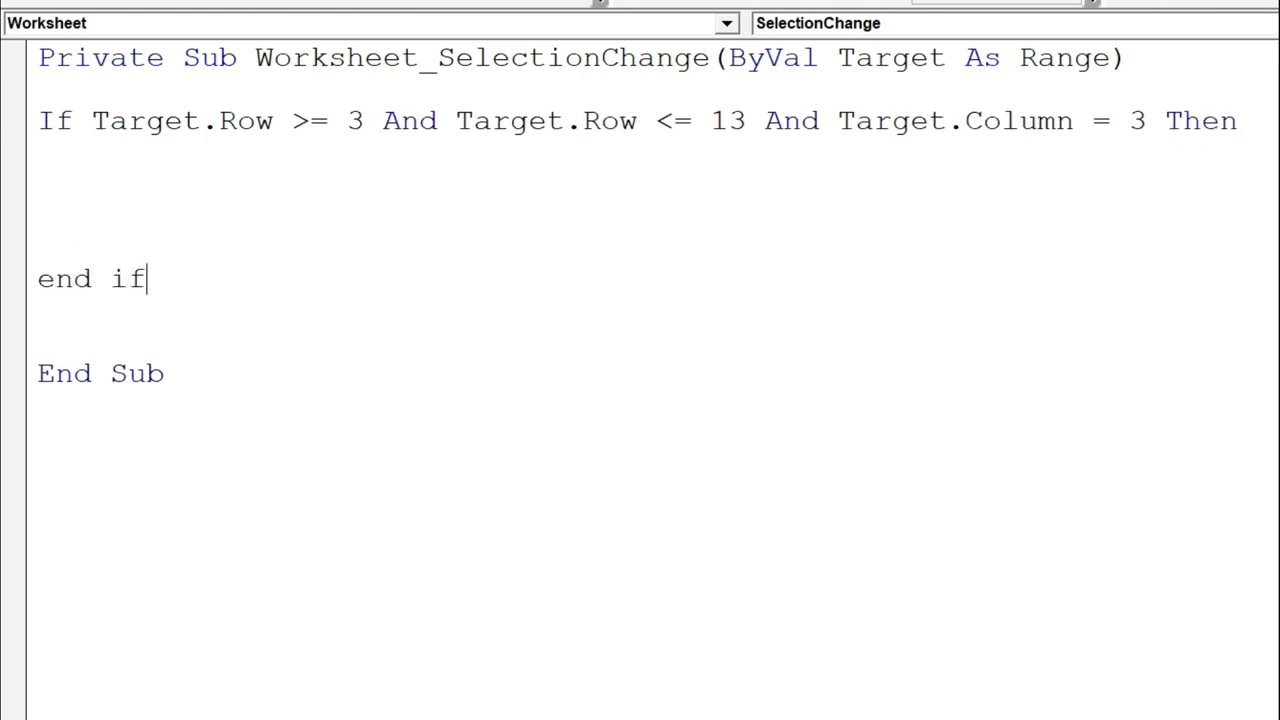
key("Delete")
key("Delete")
key("Return")
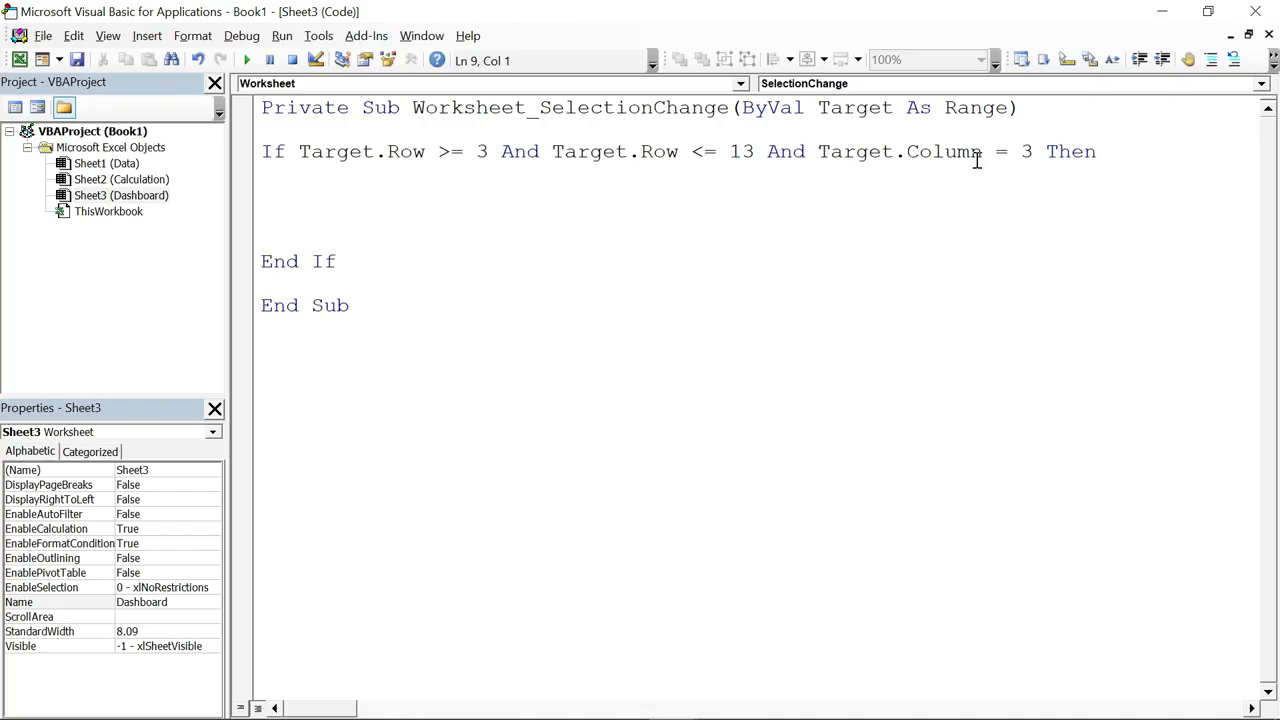
key("alt+F11")
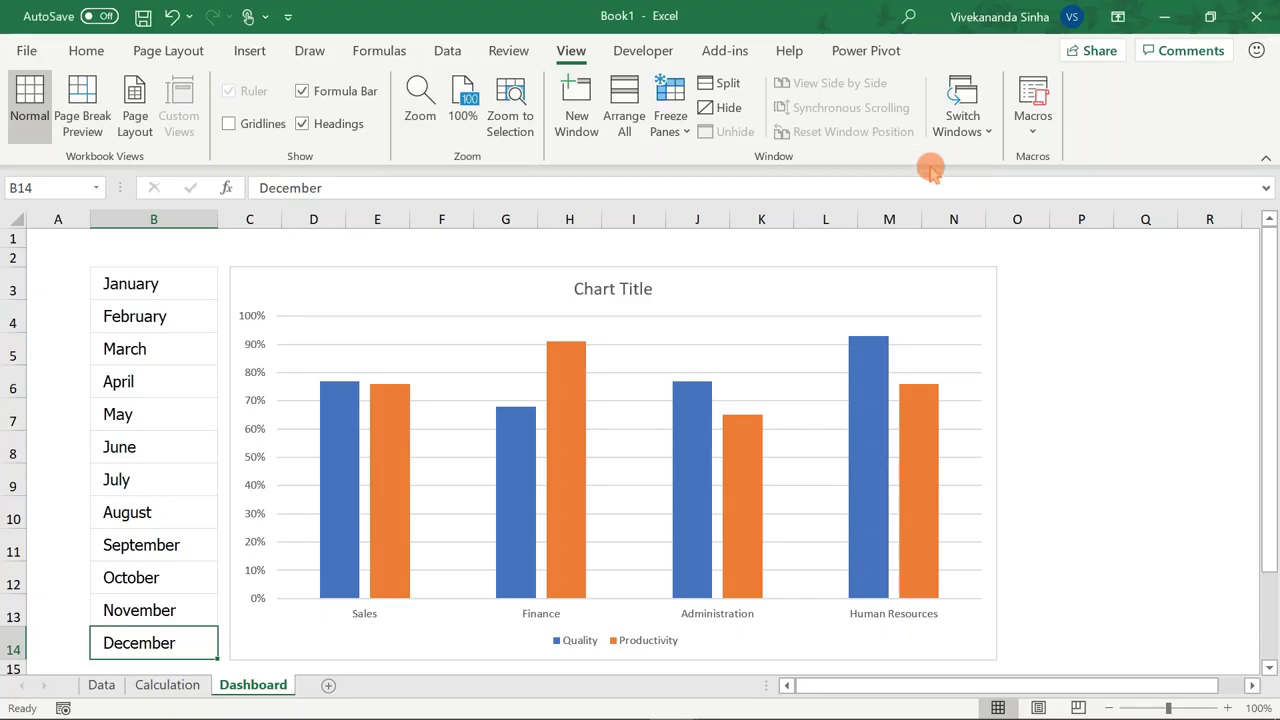
left_click(163, 283)
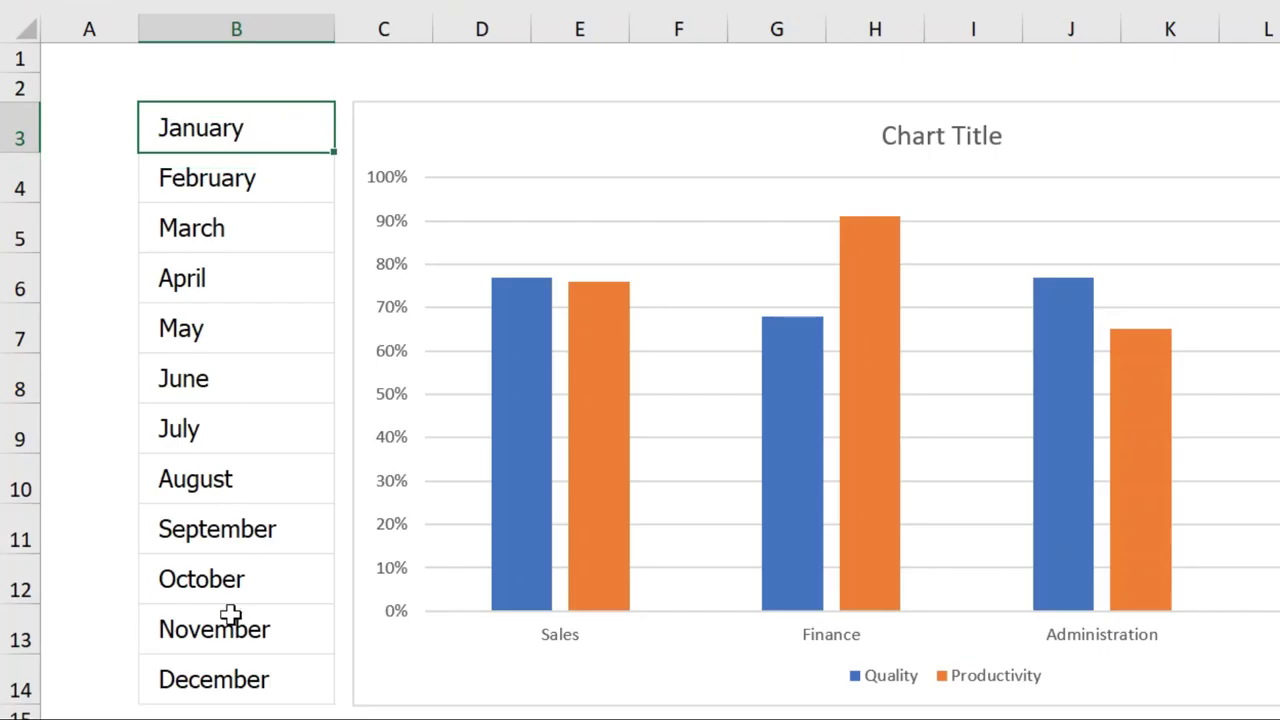
left_click(140, 636)
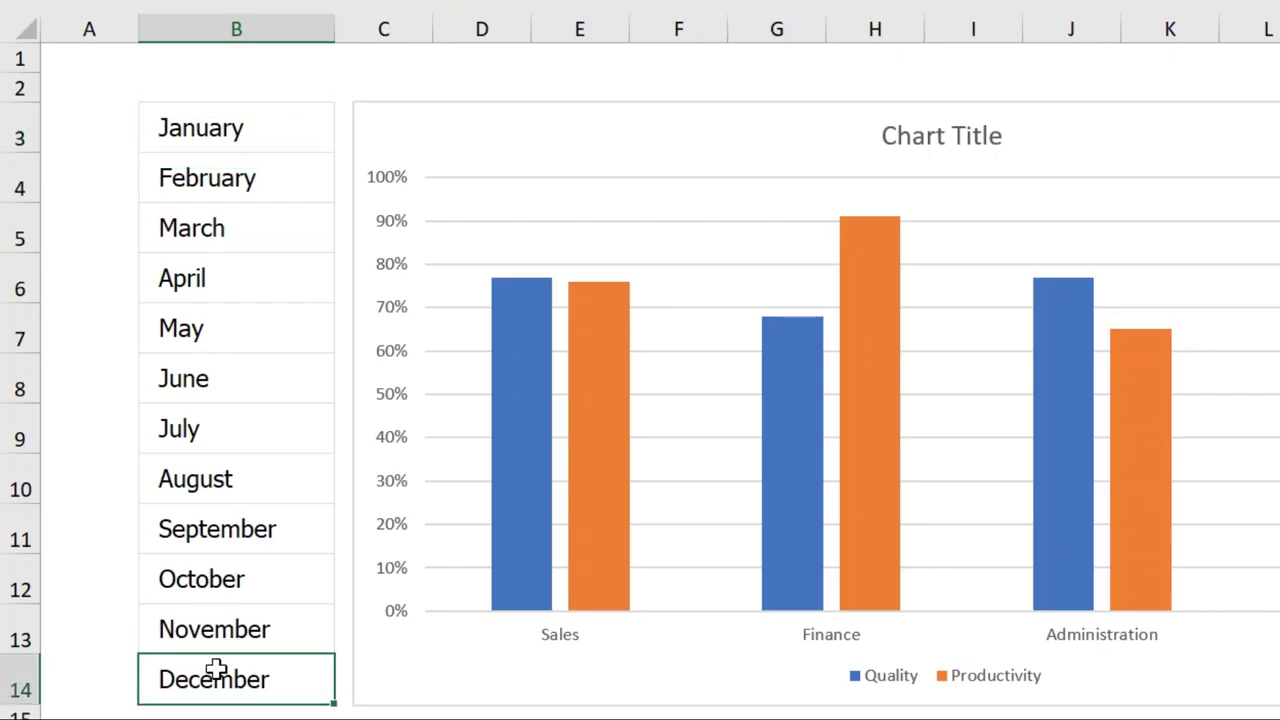
left_click(250, 120)
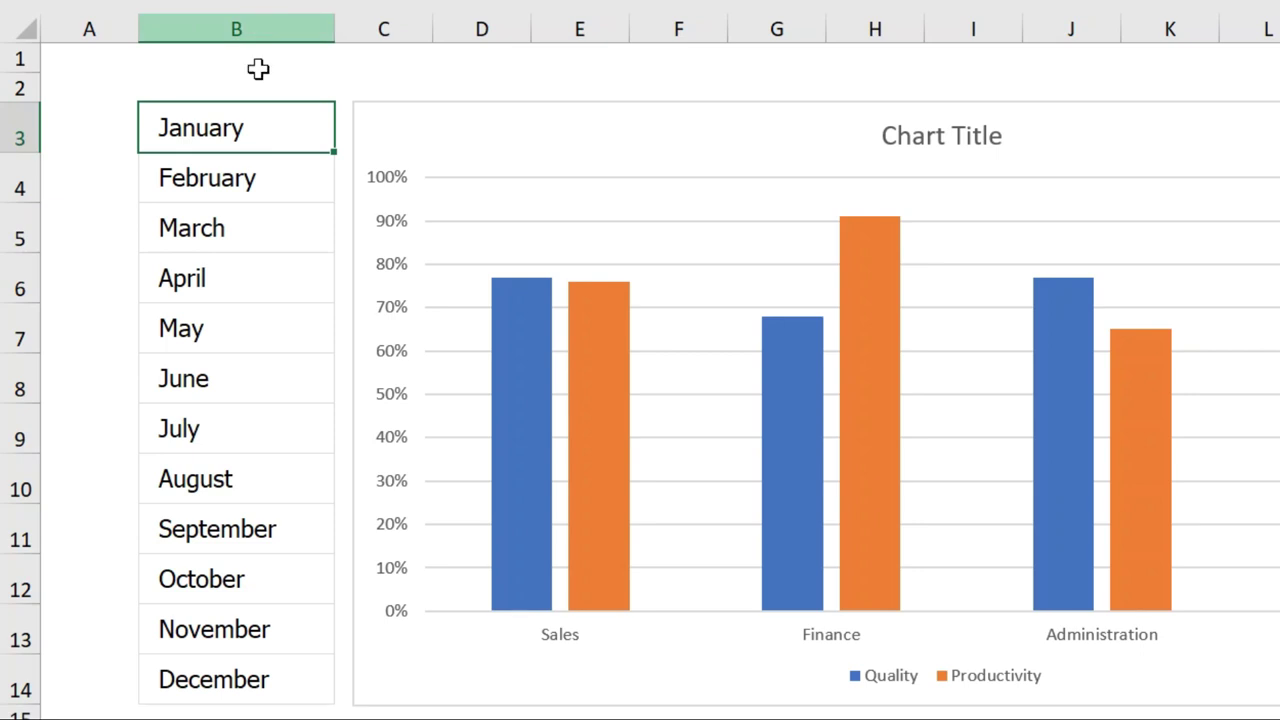
left_click(216, 688)
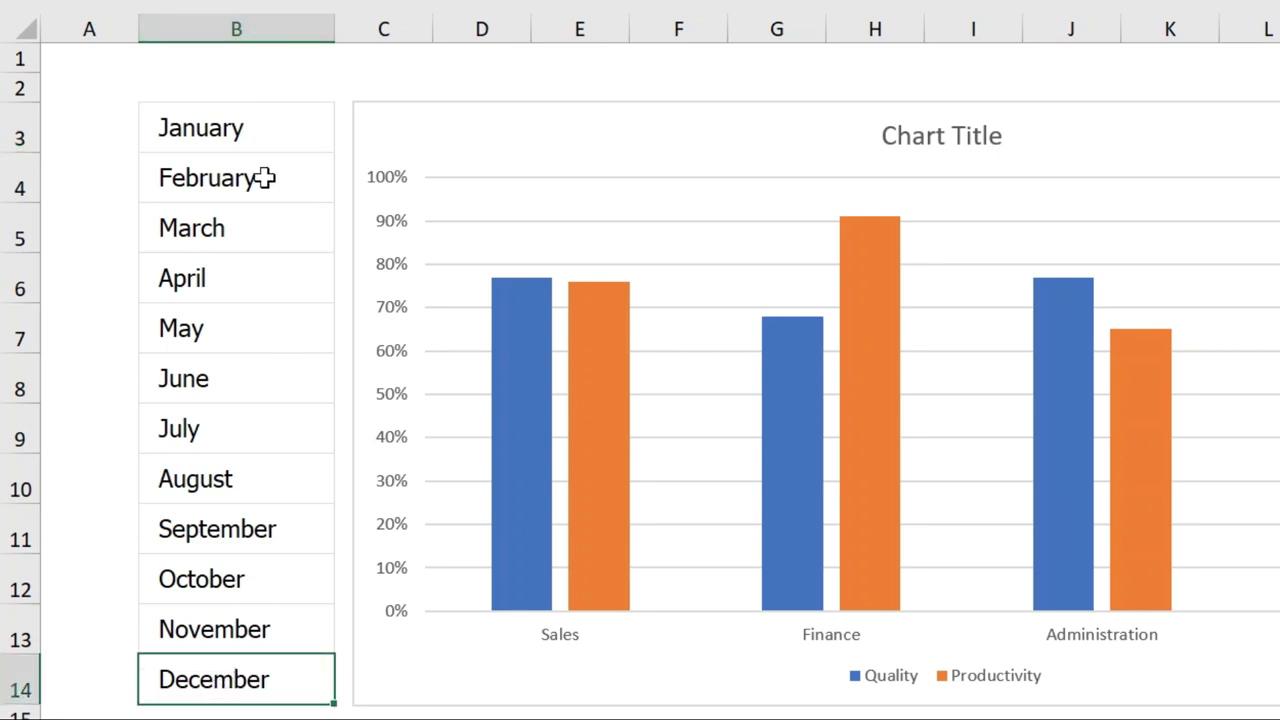
- In the VBA editor, change the row limit from 13 to 14 and the column from 3 to 2
key("alt+F11")
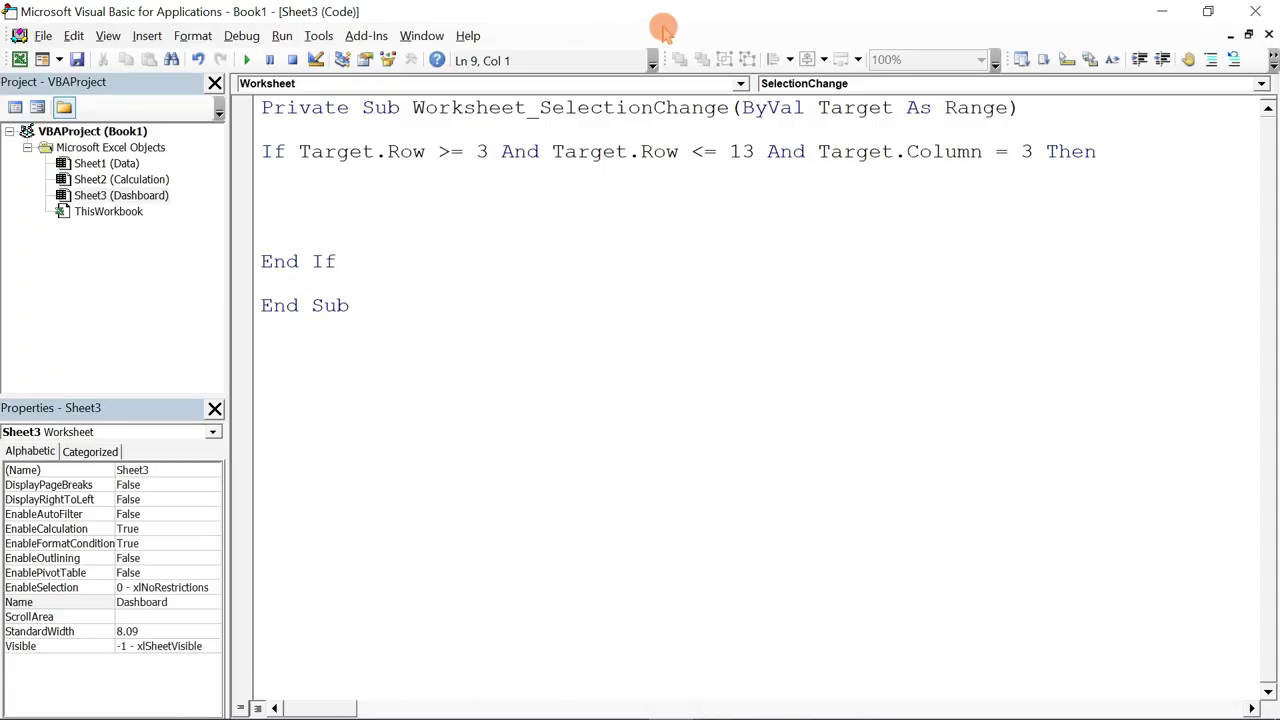
left_click(751, 148)
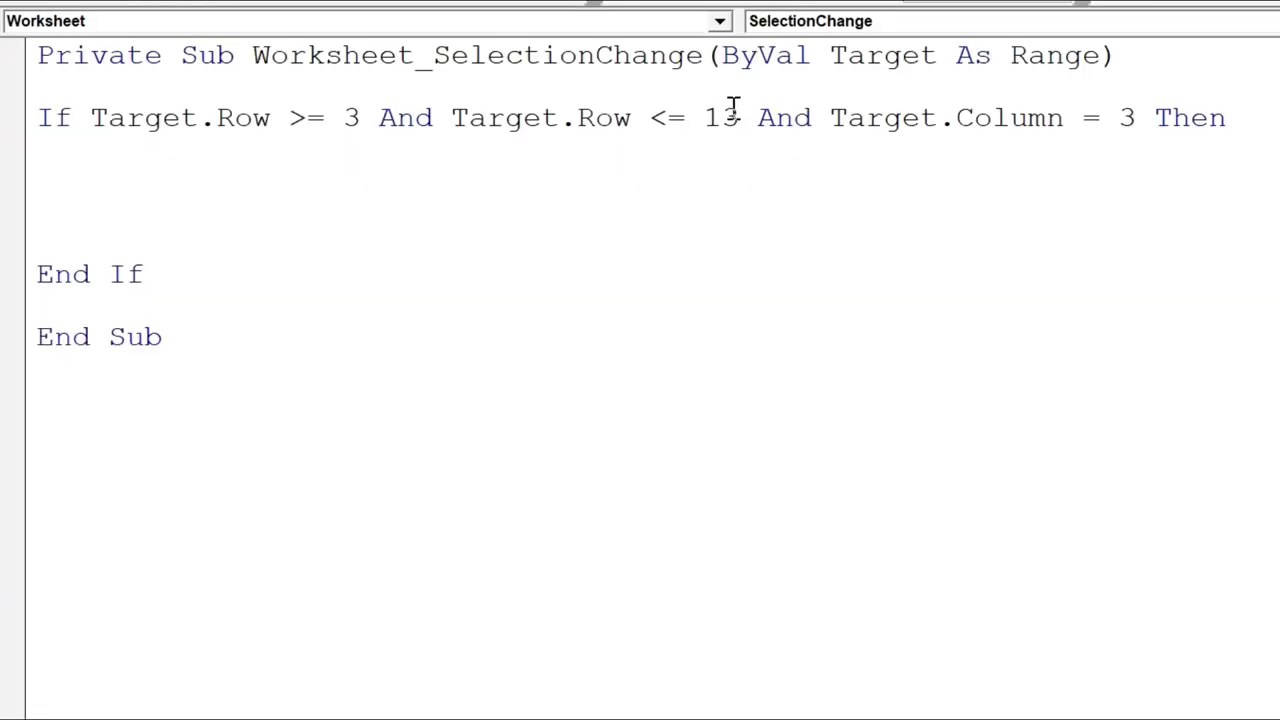
key("BackSpace")
type("4")
double_click(1127, 119)
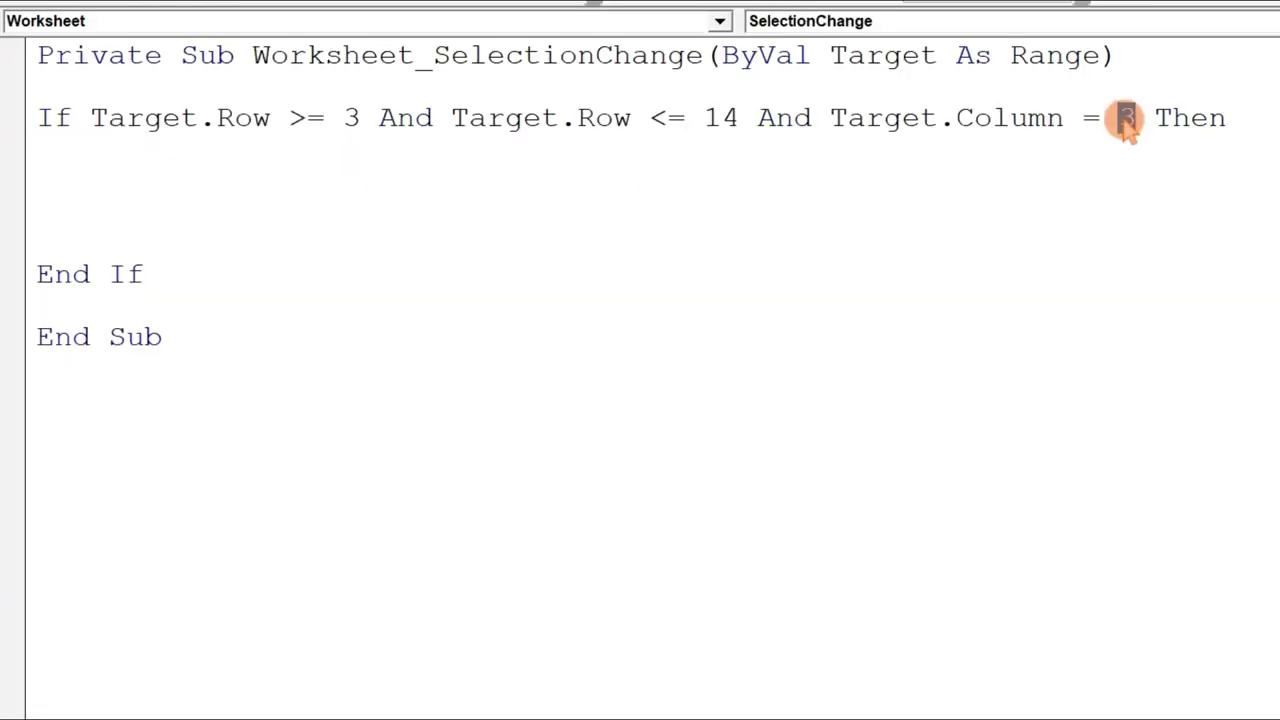
type("2")
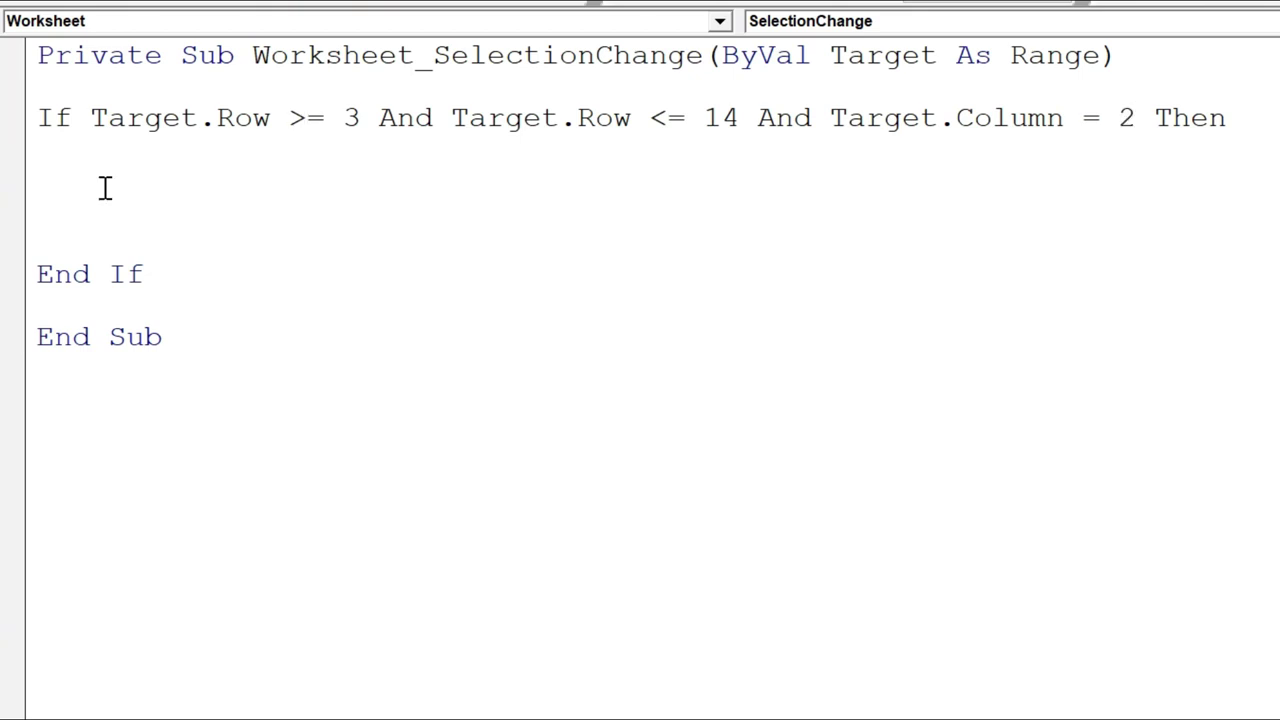
- Add [MyMonth]=Target.Value inside the If block and return to Excel
left_click(287, 202)
type("[MyMonth")
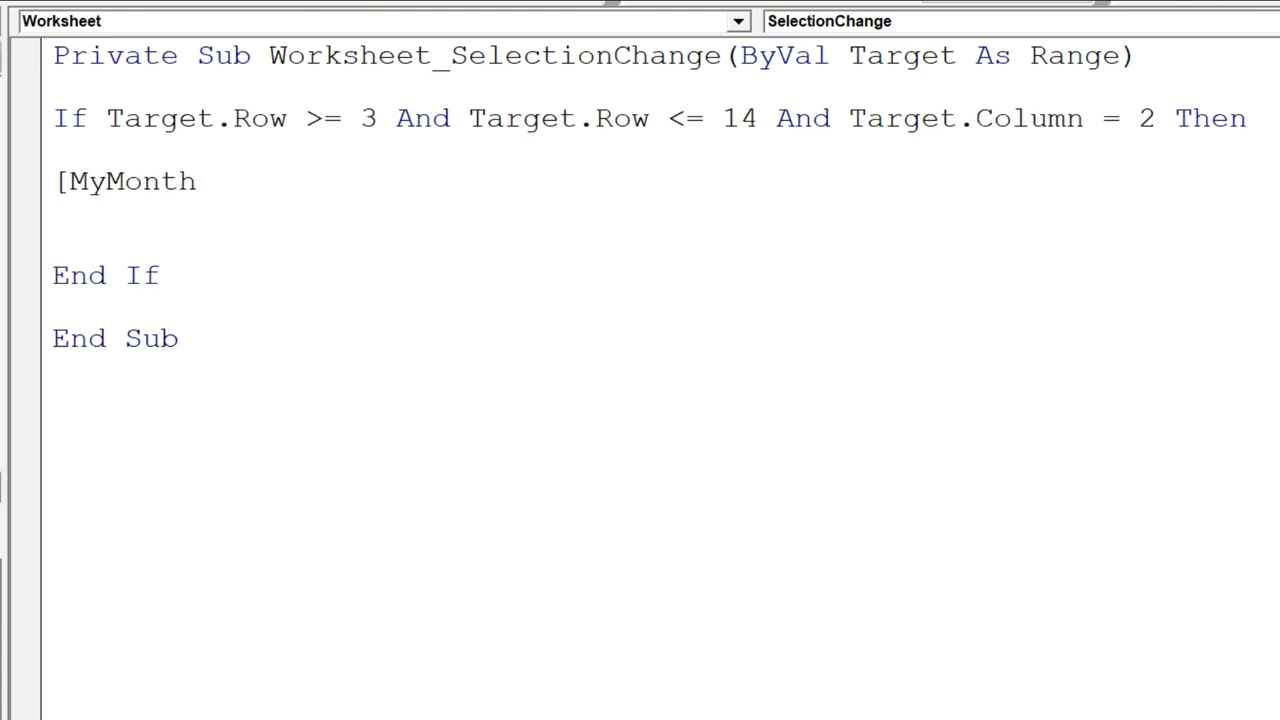
type("]=target.vaue")
key("Tab")
key("Delete")
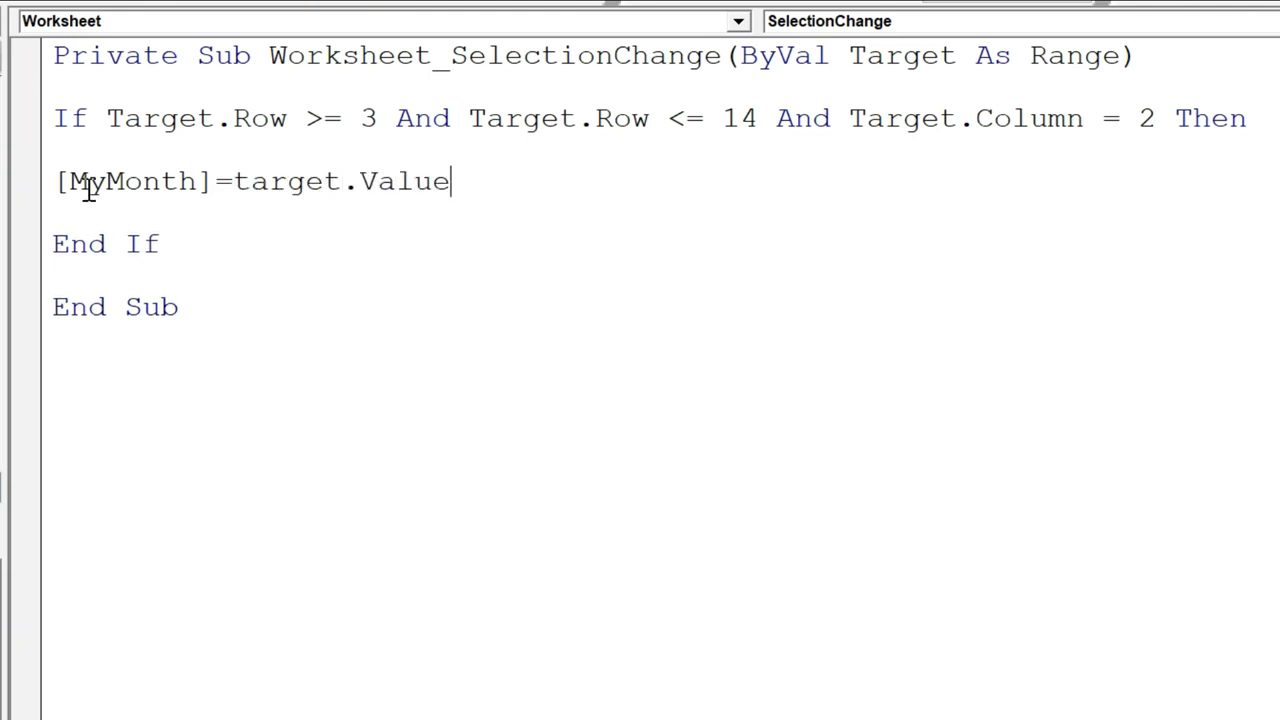
left_click(372, 200)
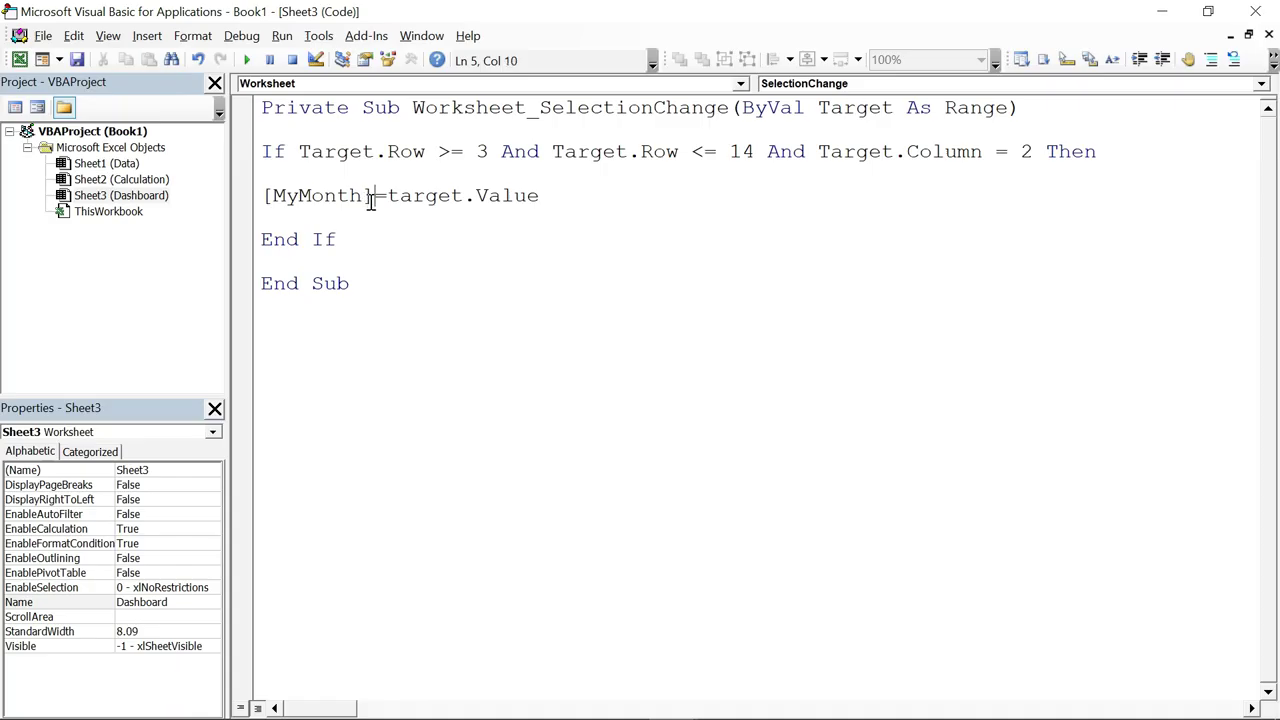
key("alt+F11")
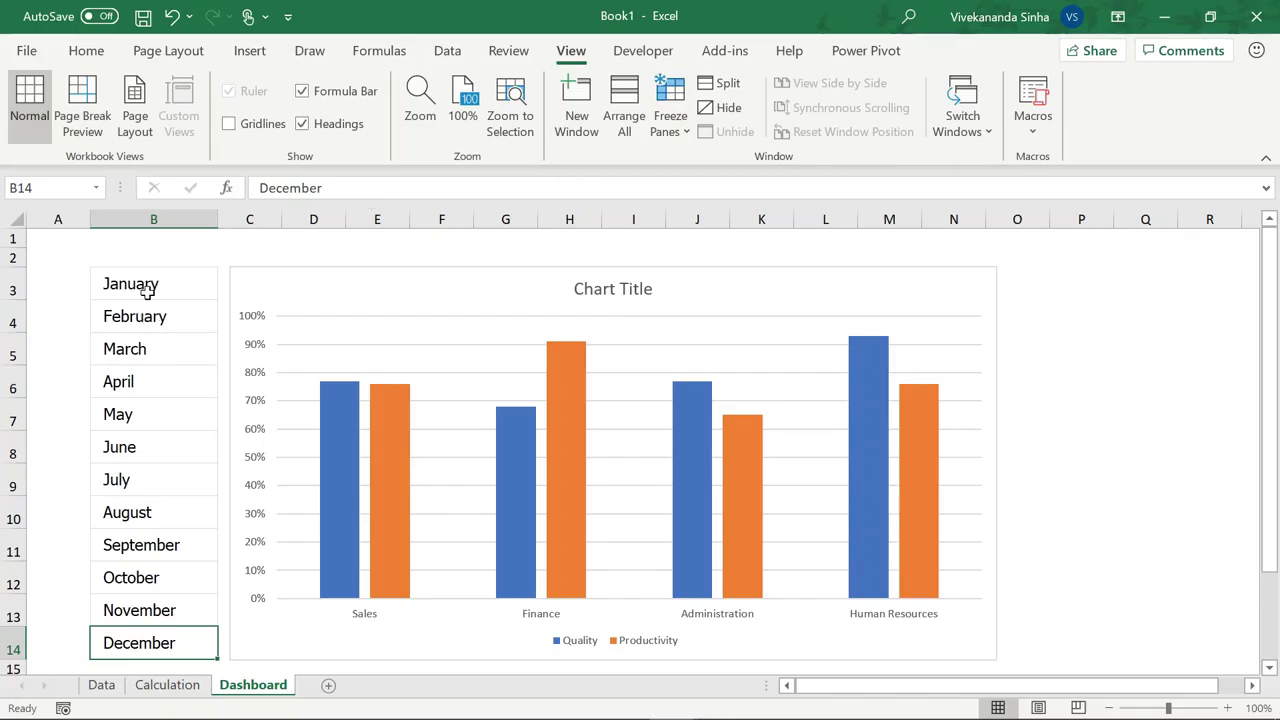
- Step down the month list from January, then select April to update the chart
left_click(146, 284)
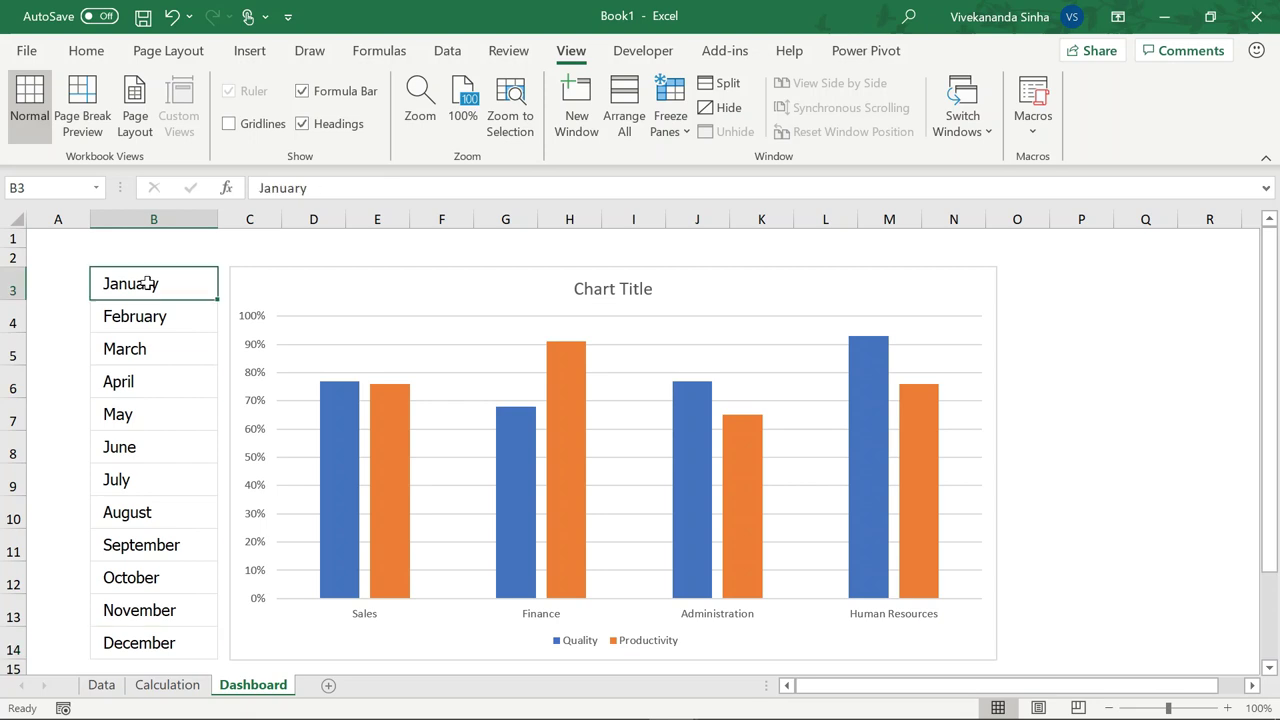
key("Down")
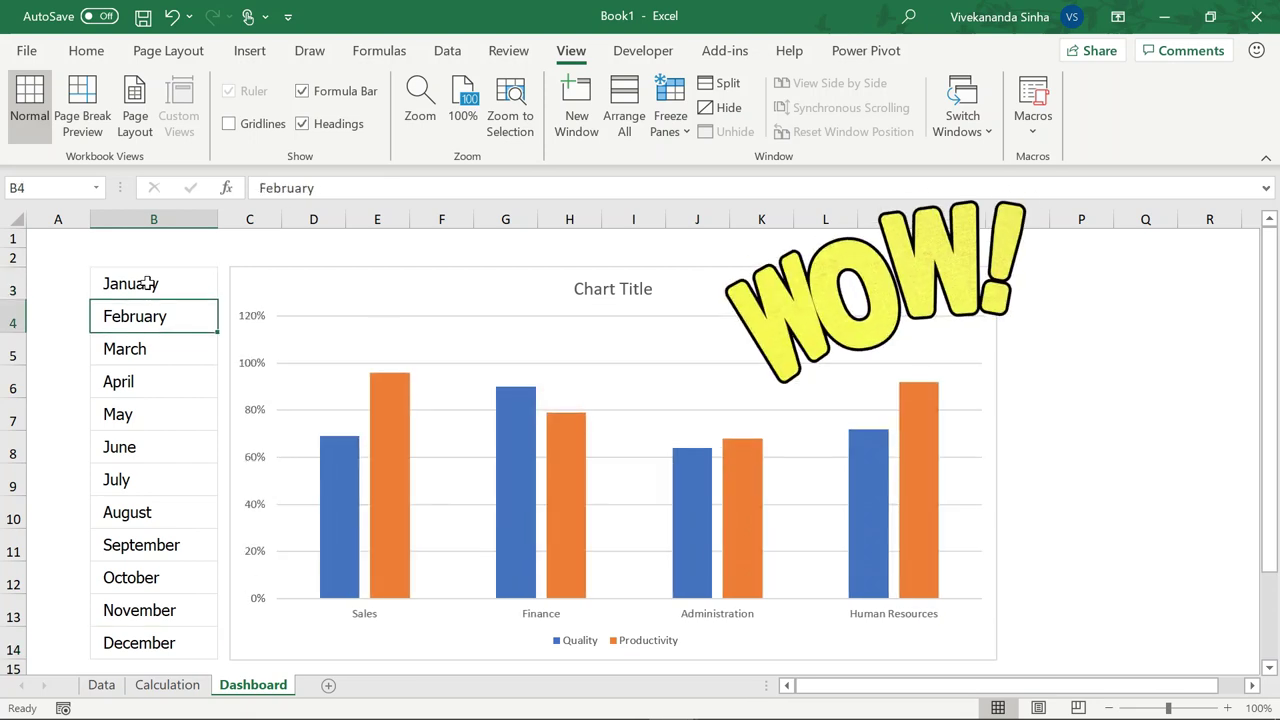
key("Down")
key("Down")
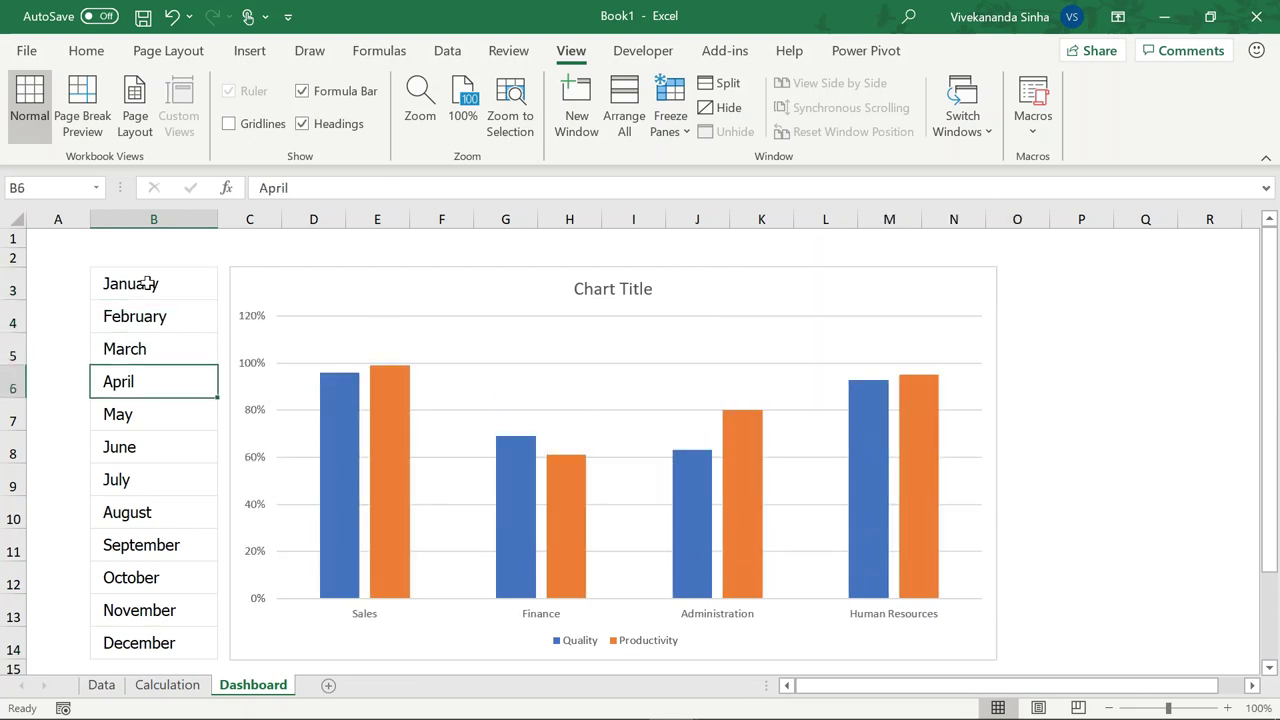
key("Down")
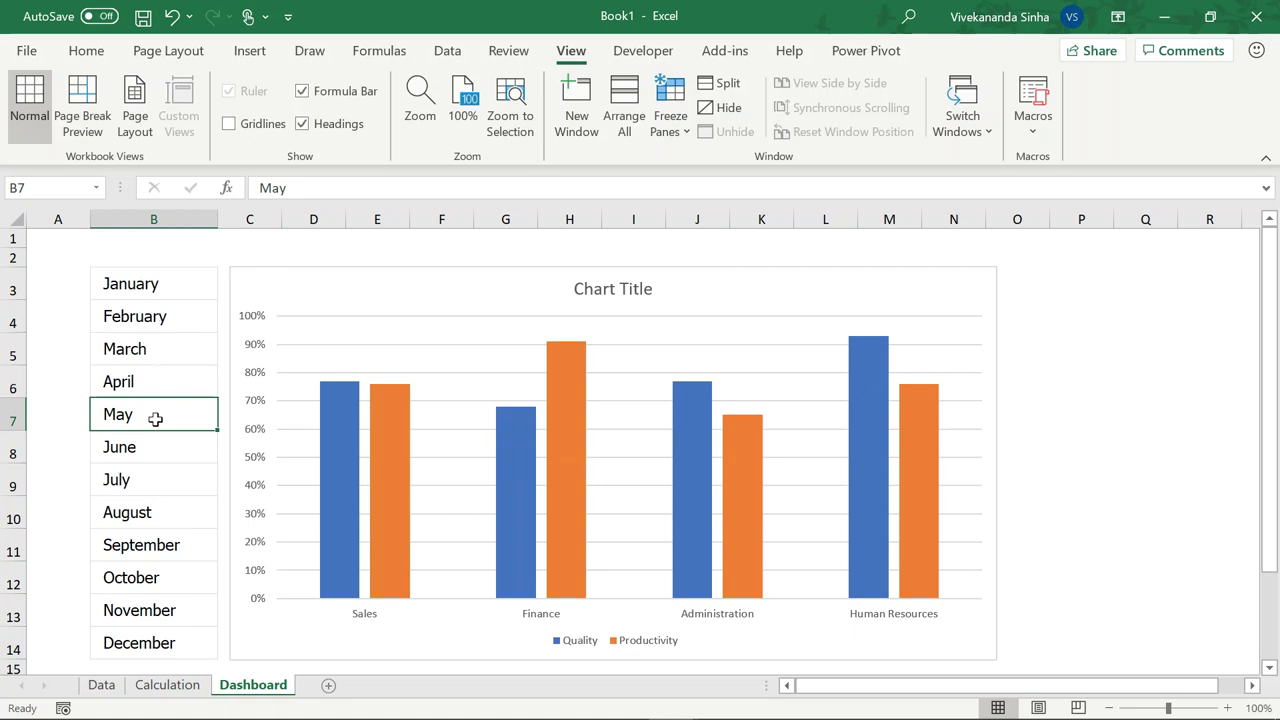
left_click(268, 374)
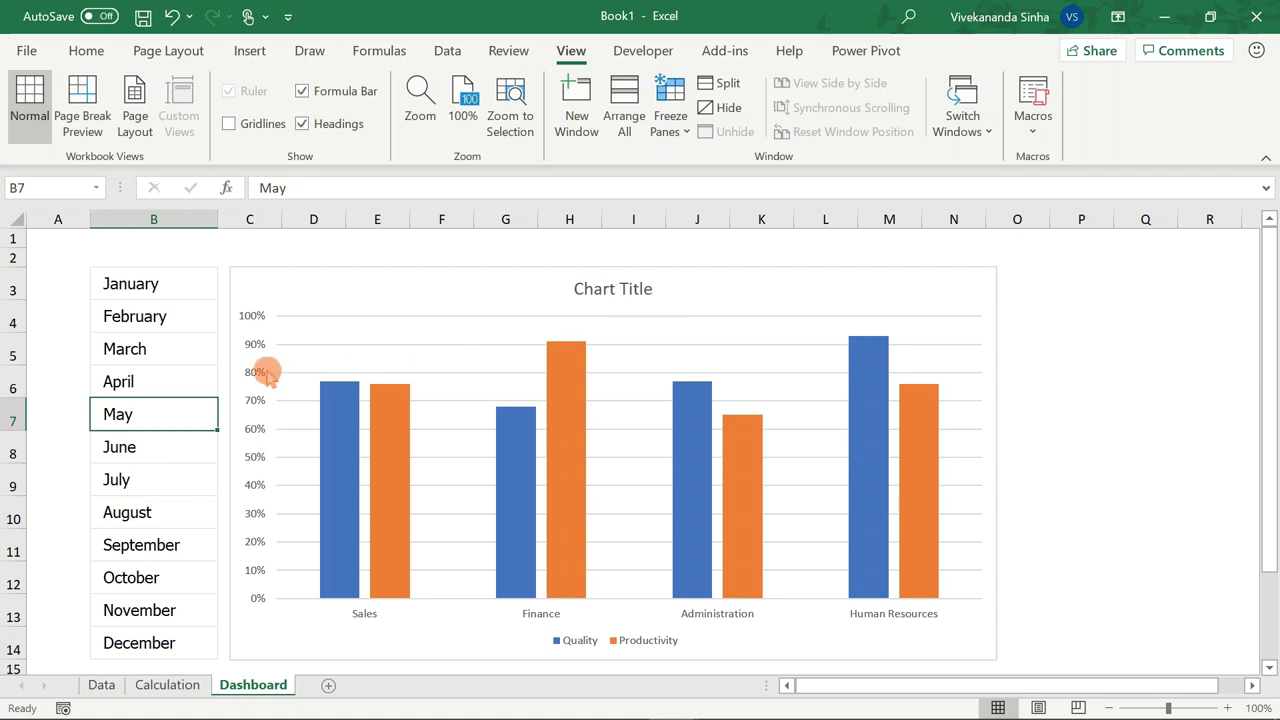
left_click(141, 384)
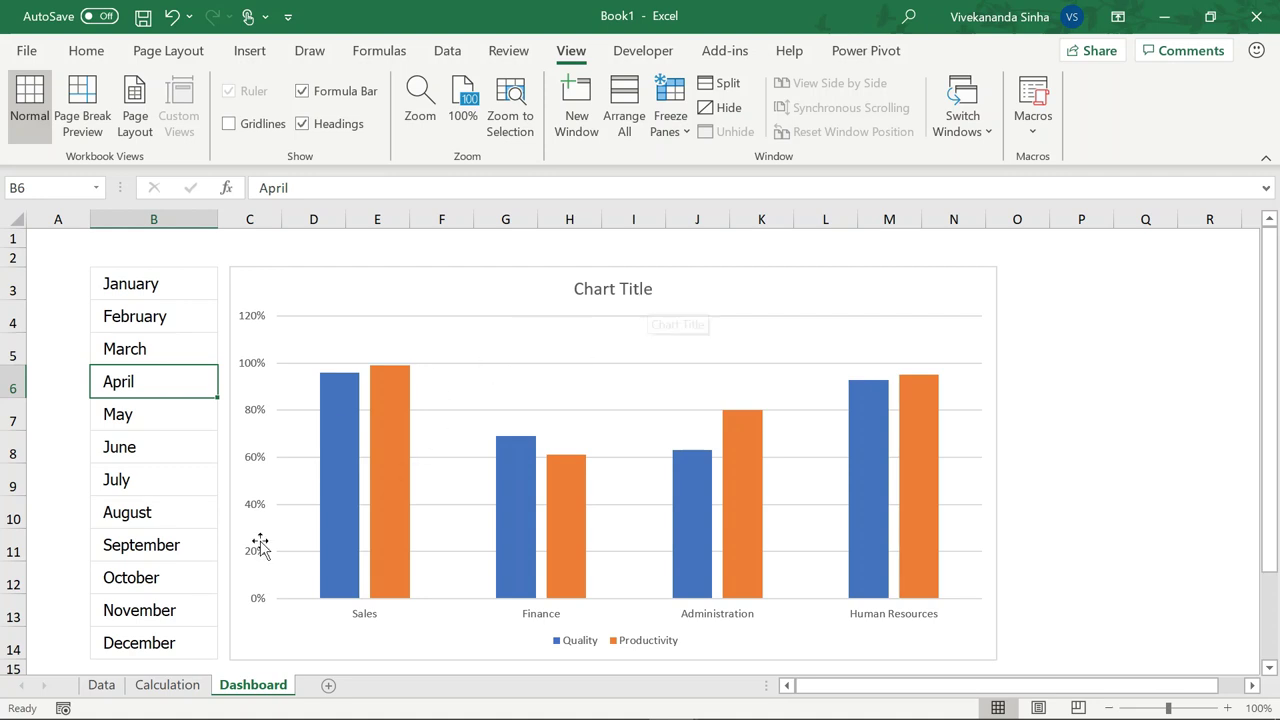
left_click(170, 686)
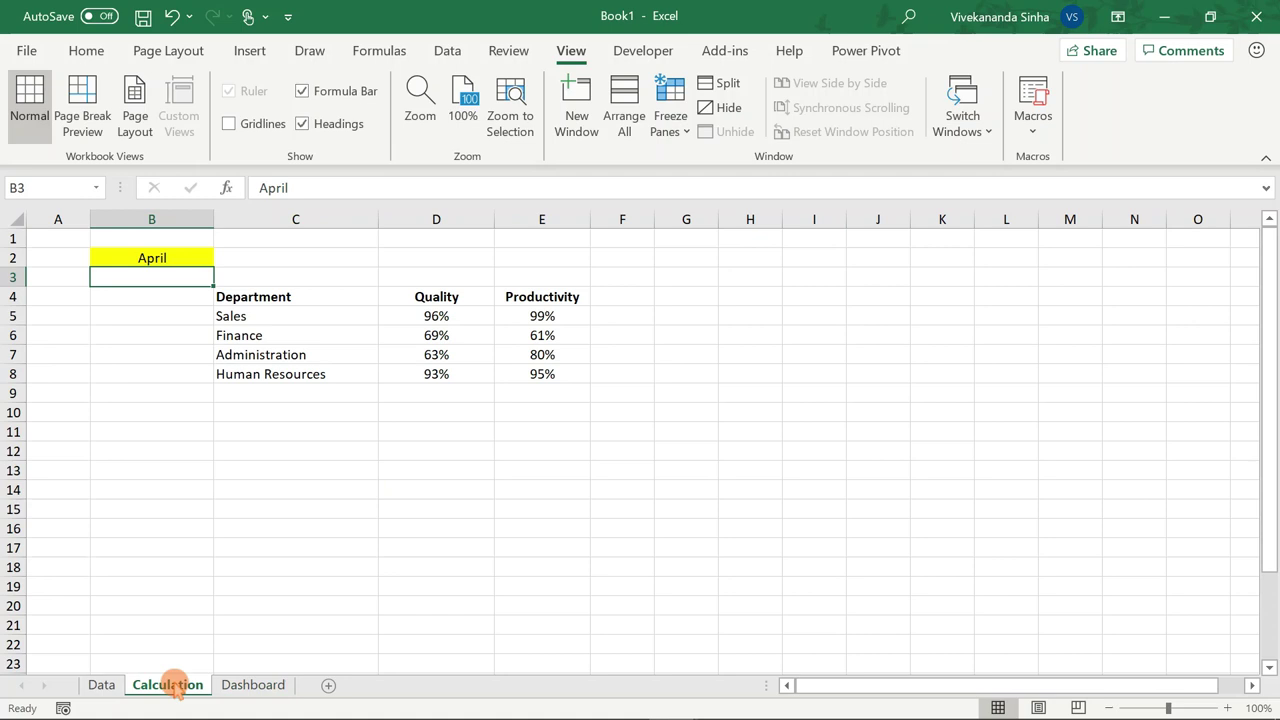
- Enter ="Department wise Performance for the month of "&MyMonth in Calculation cell C10
left_click(262, 414)
type("=")
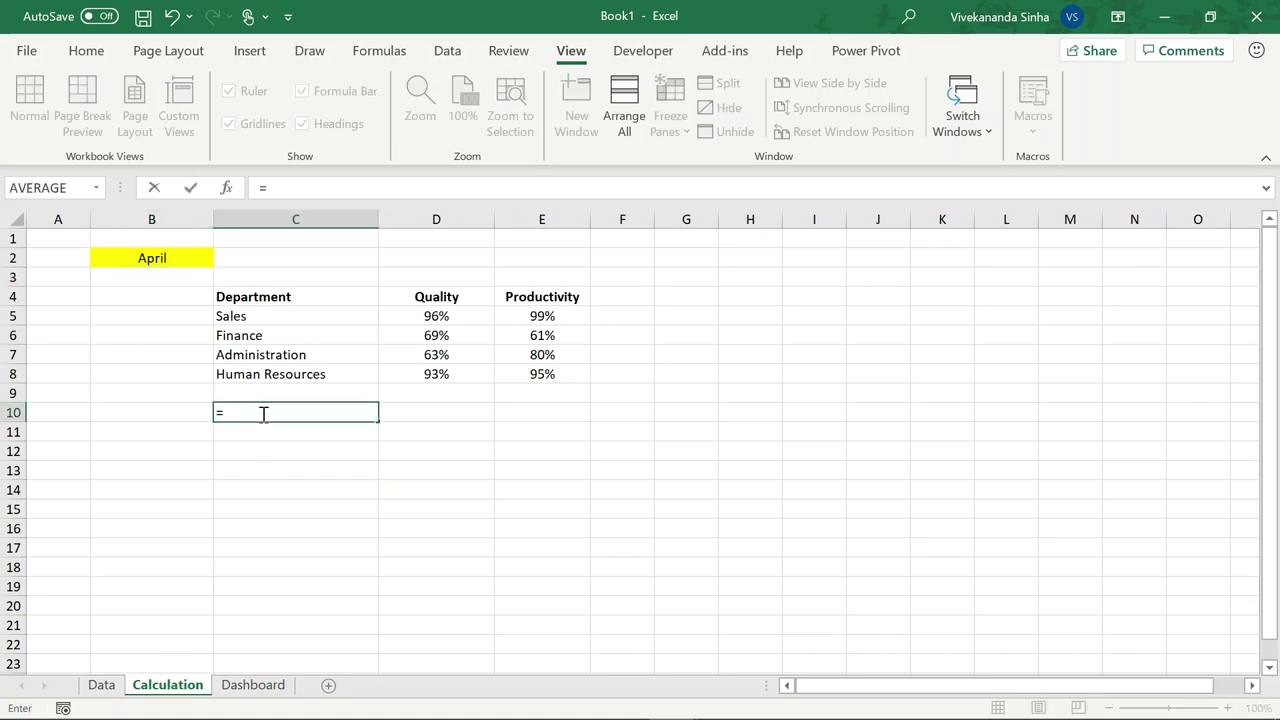
type("Performn")
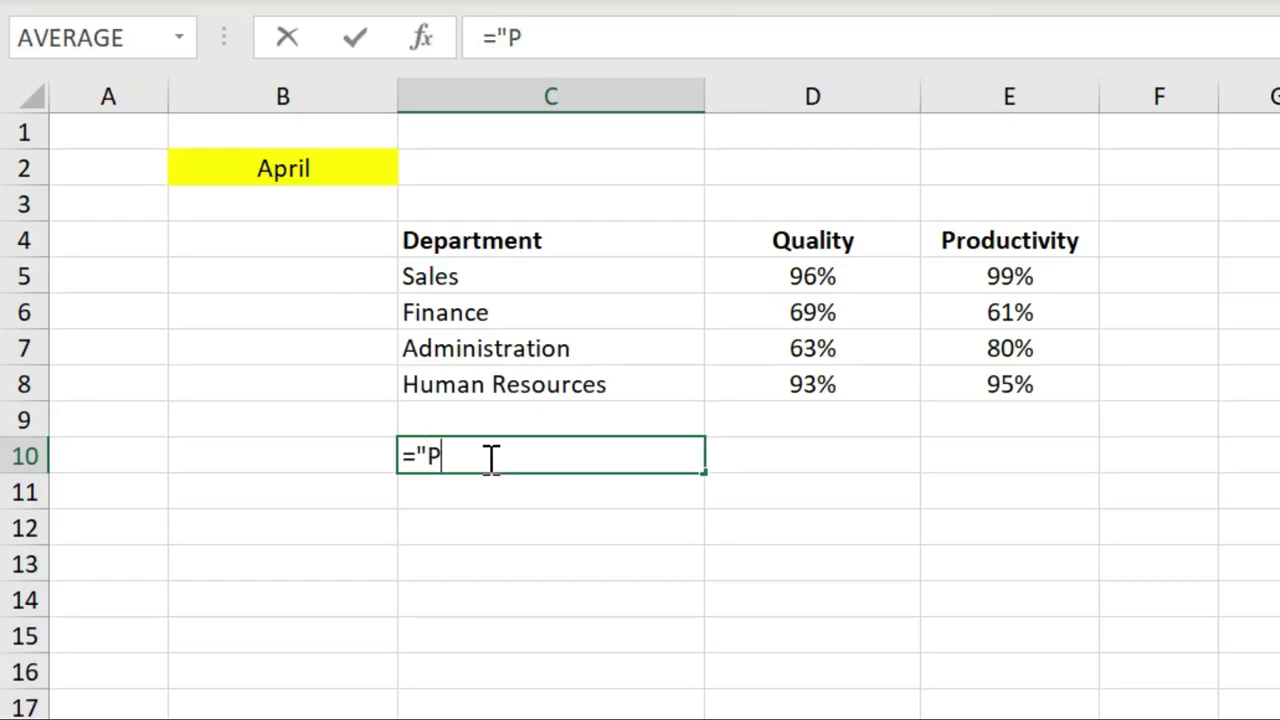
key("BackSpace")
key("BackSpace")
key("BackSpace")
key("BackSpace")
key("BackSpace")
key("BackSpace")
key("BackSpace")
key("BackSpace")
type("Department wise ")
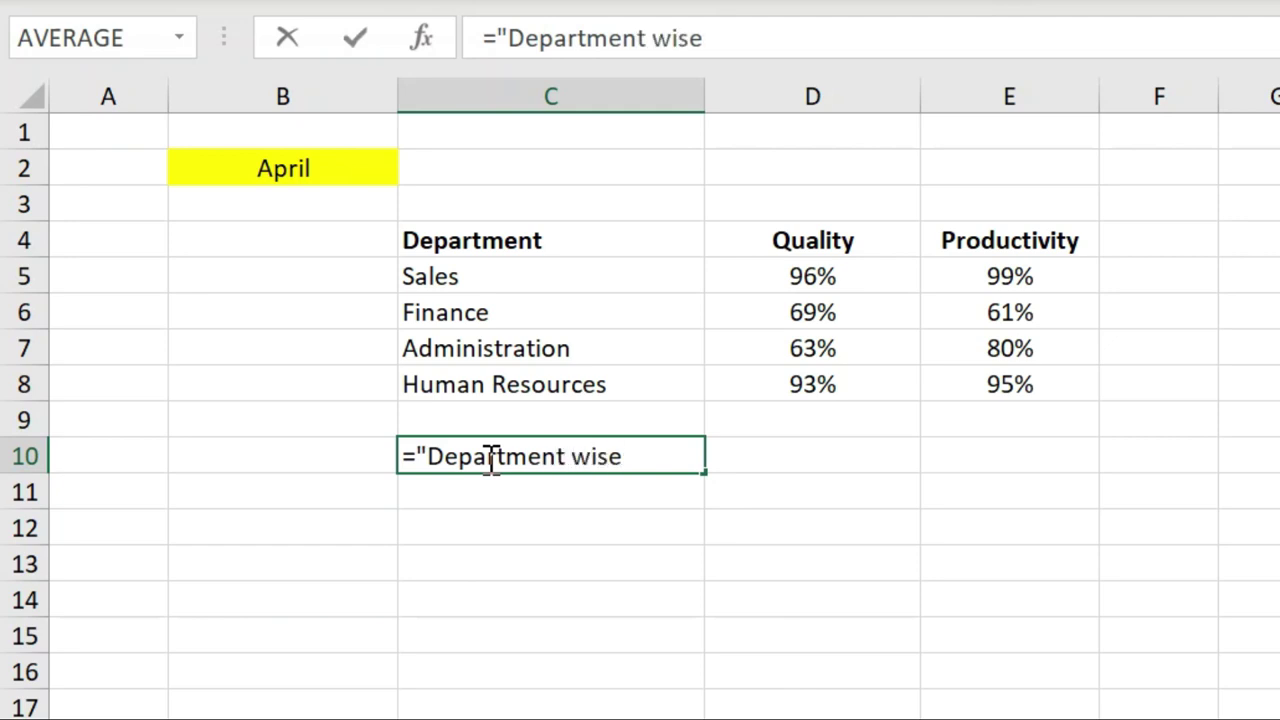
type("Performance for ")
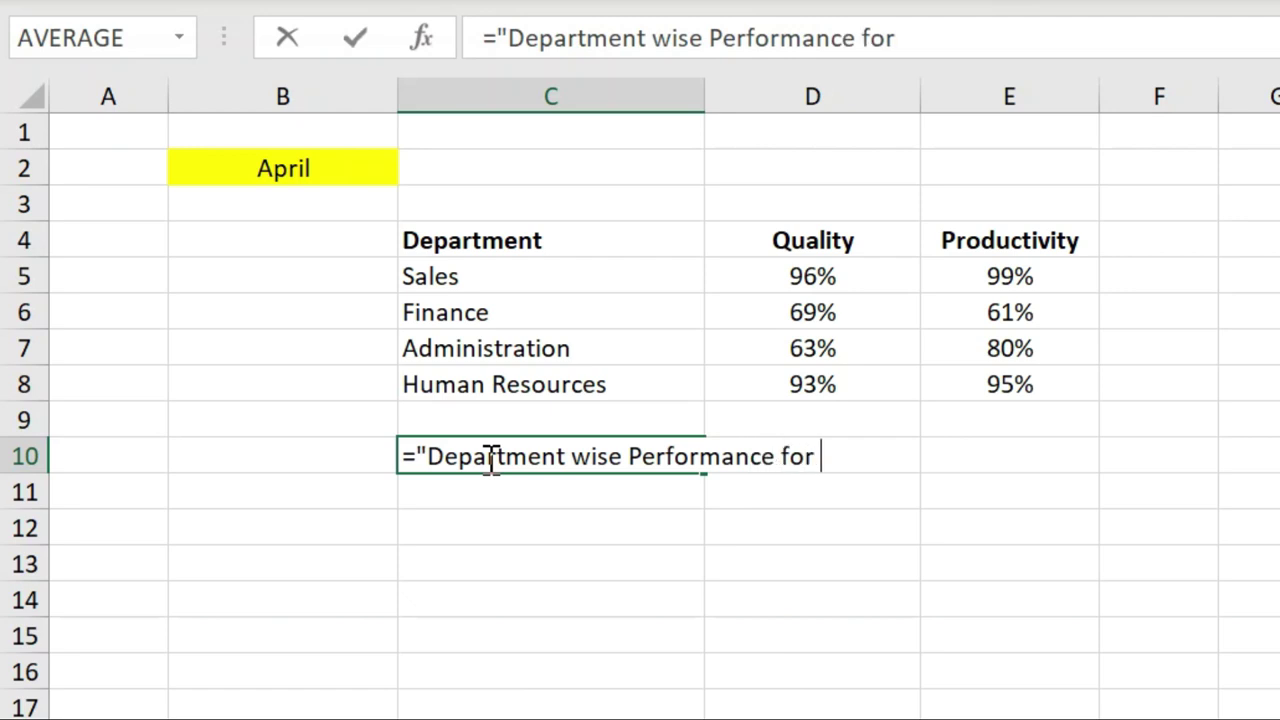
type("the month ")
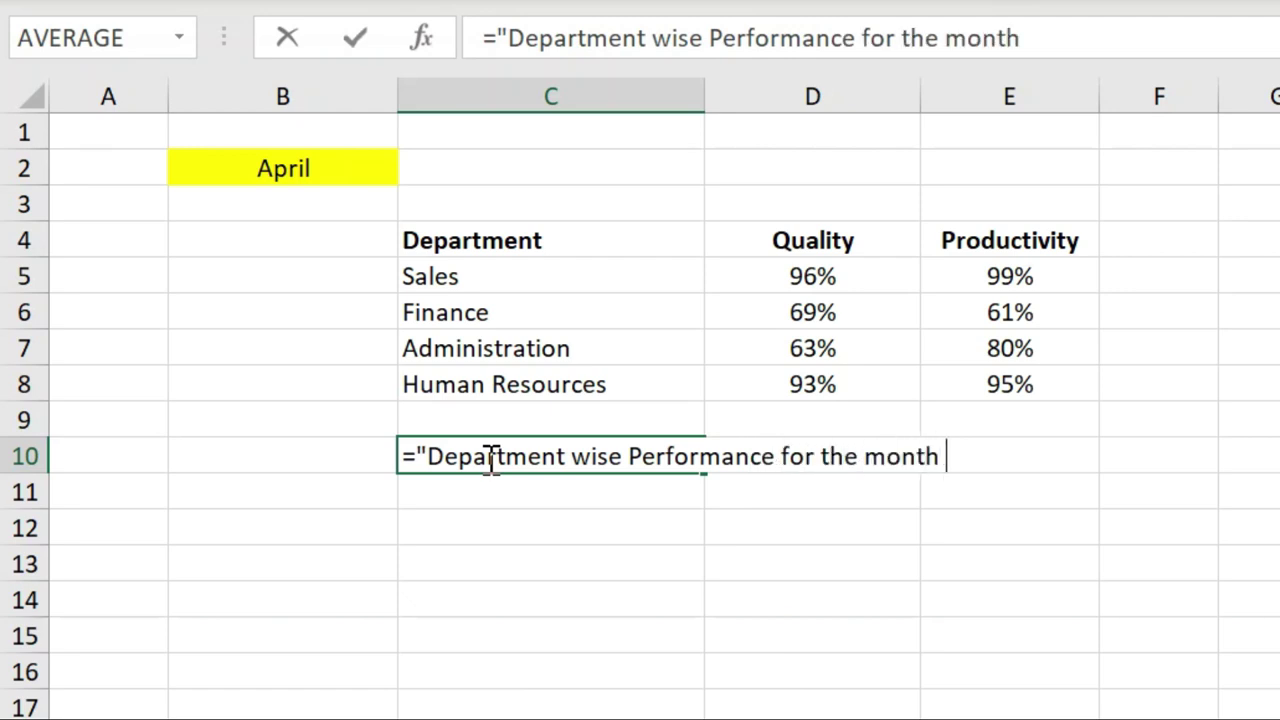
type("of ")
type("\"&")
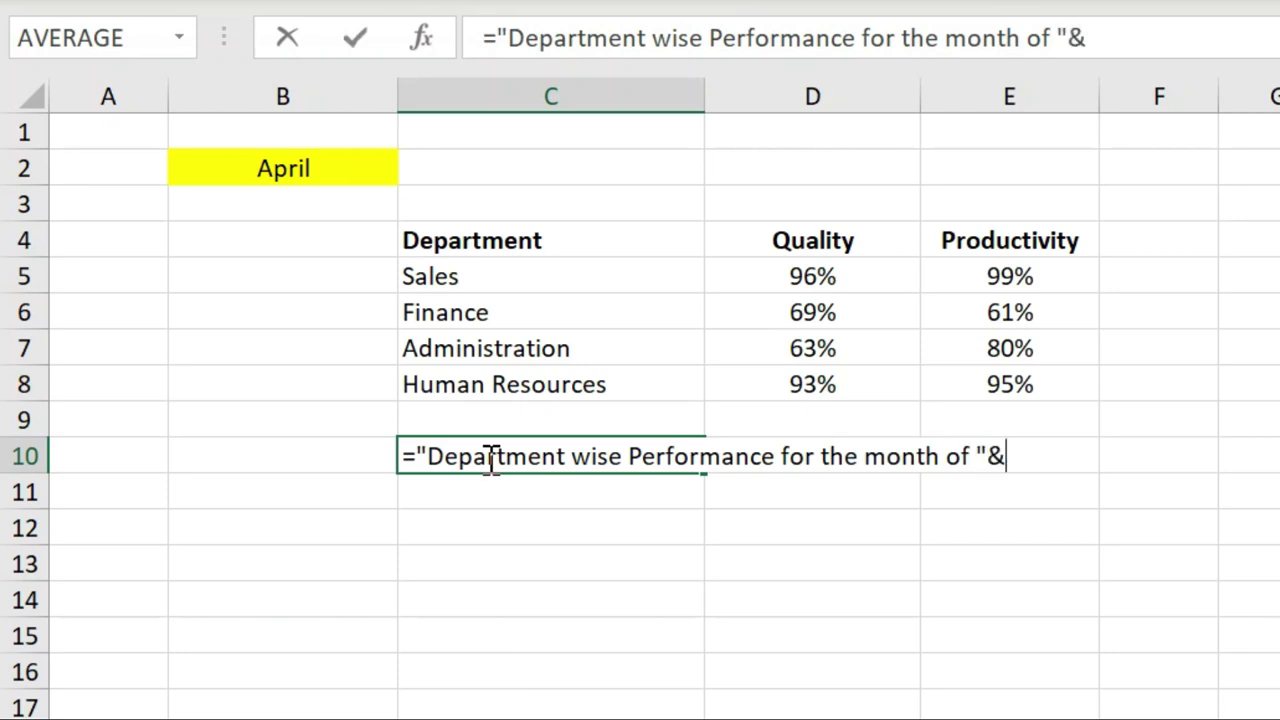
left_click(271, 168)
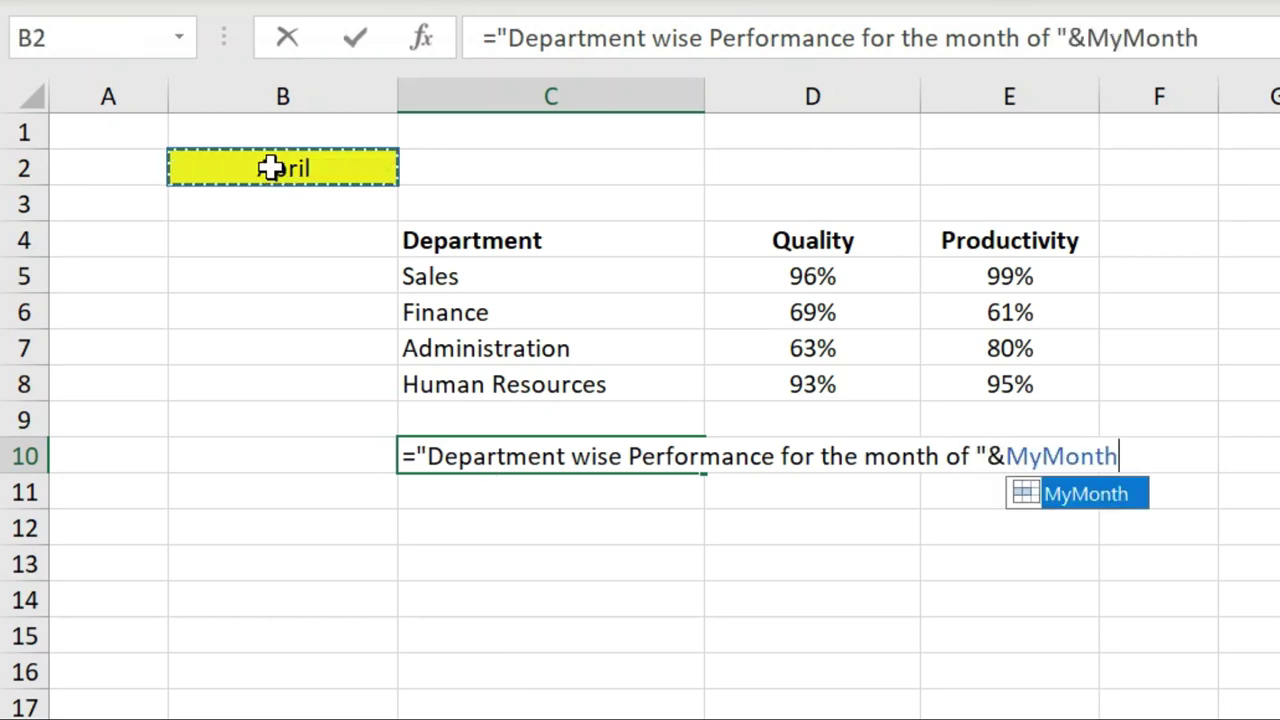
key("Return")
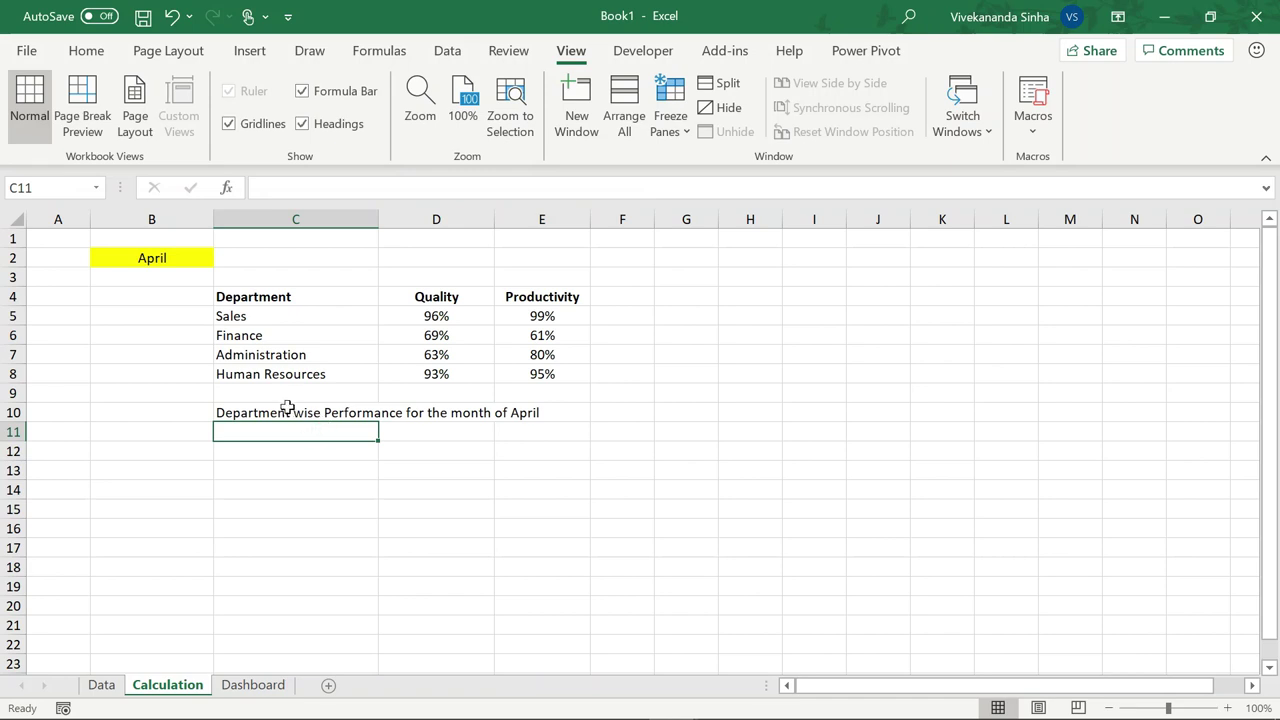
left_click(540, 454)
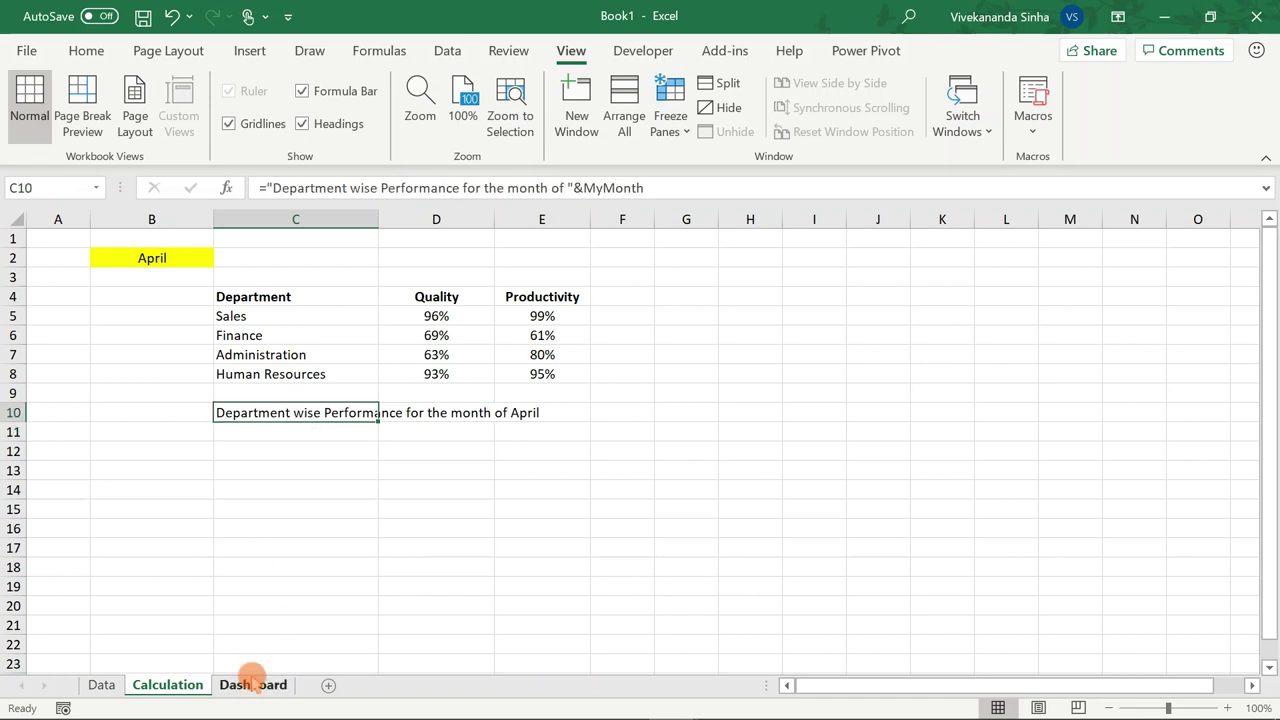
- Link the Dashboard chart title to Calculation!C10 through the formula bar
left_click(253, 684)
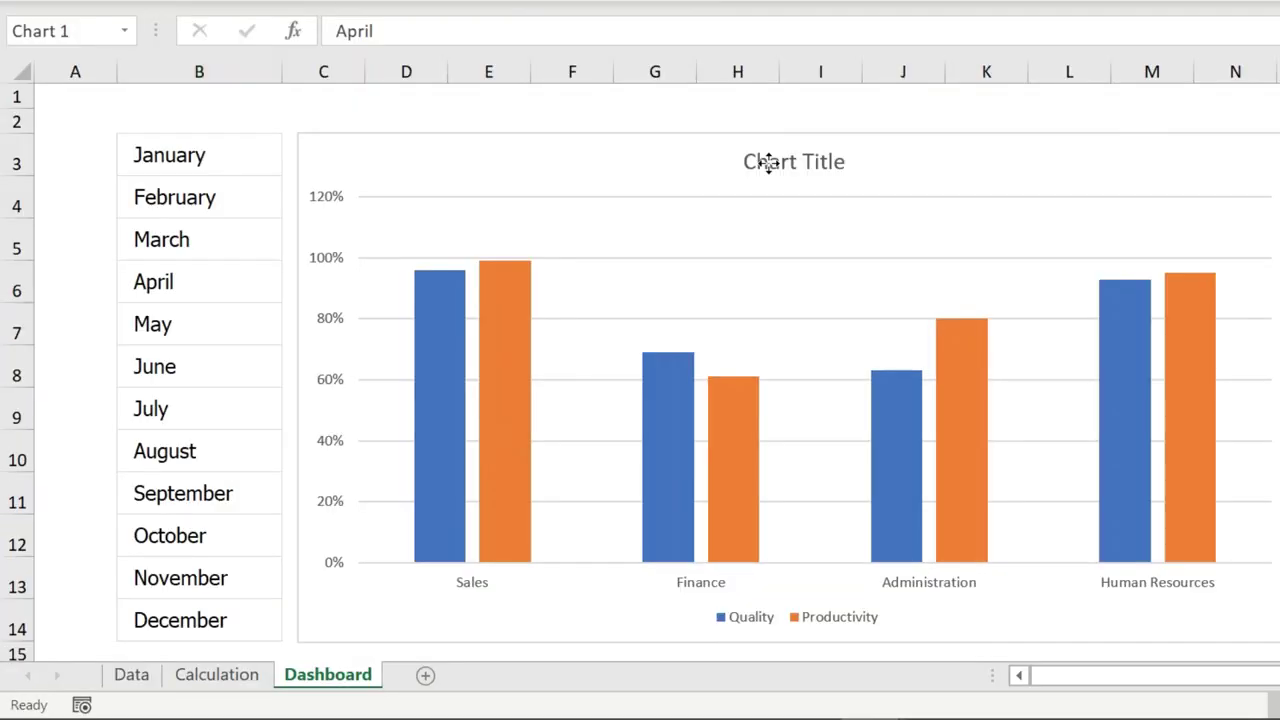
left_click(593, 288)
left_click(589, 40)
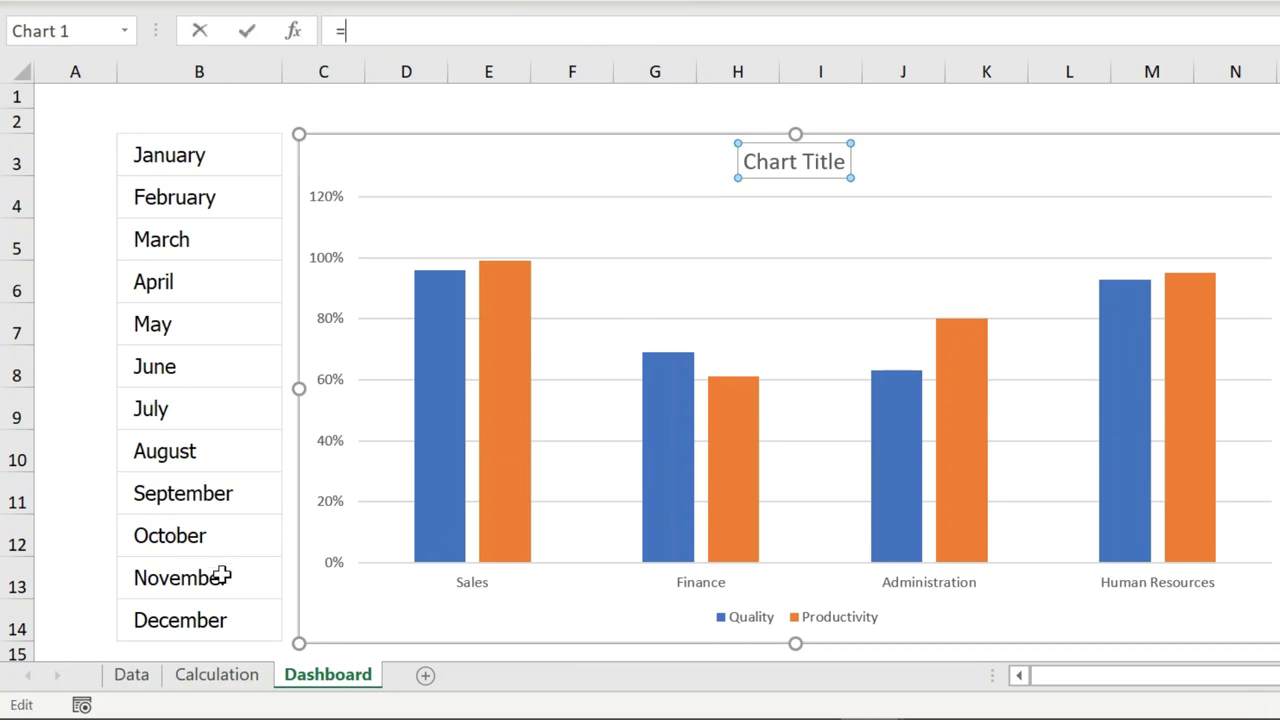
left_click(220, 672)
left_click(320, 317)
key("Return")
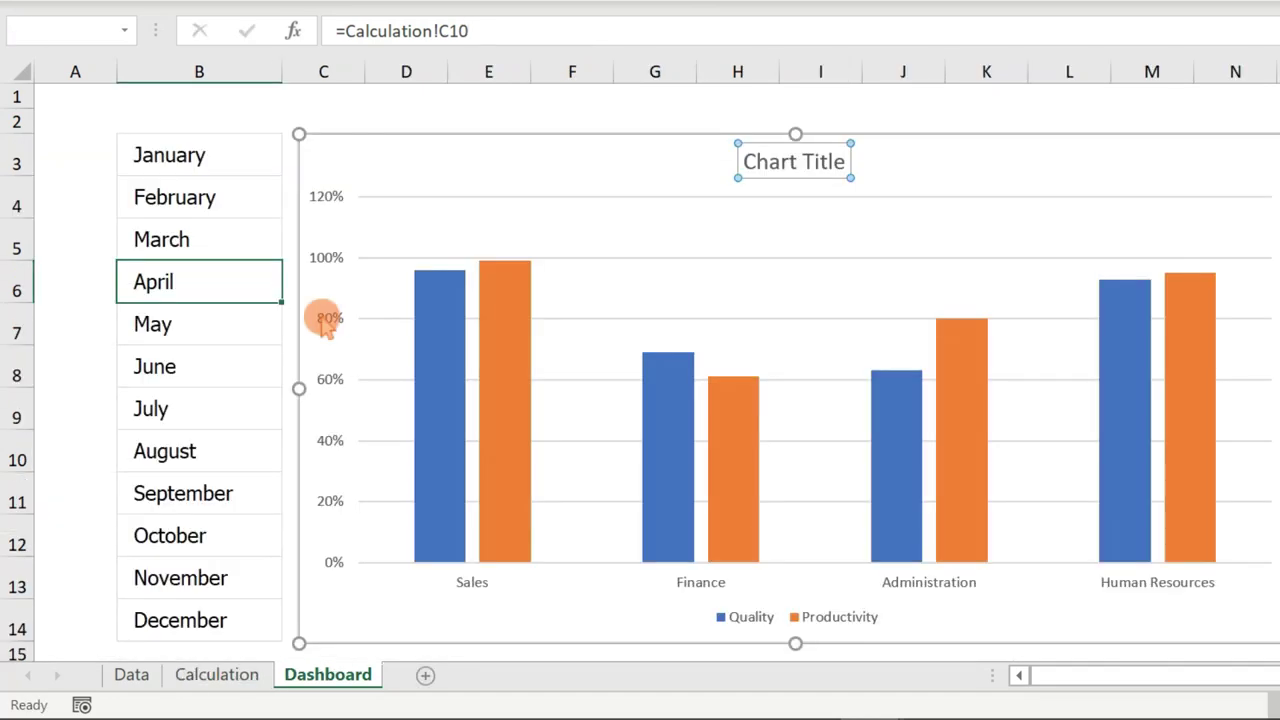
left_click(543, 104)
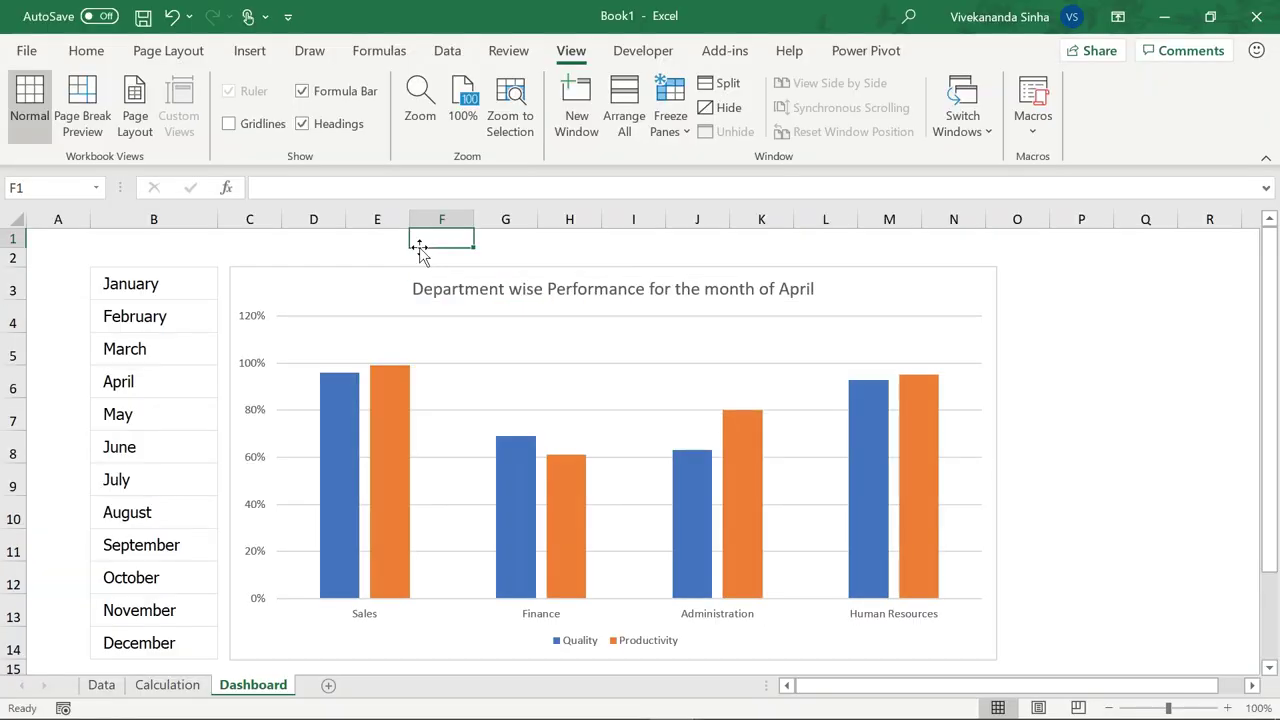
- Select January and step down to March to check the title updates
left_click(190, 282)
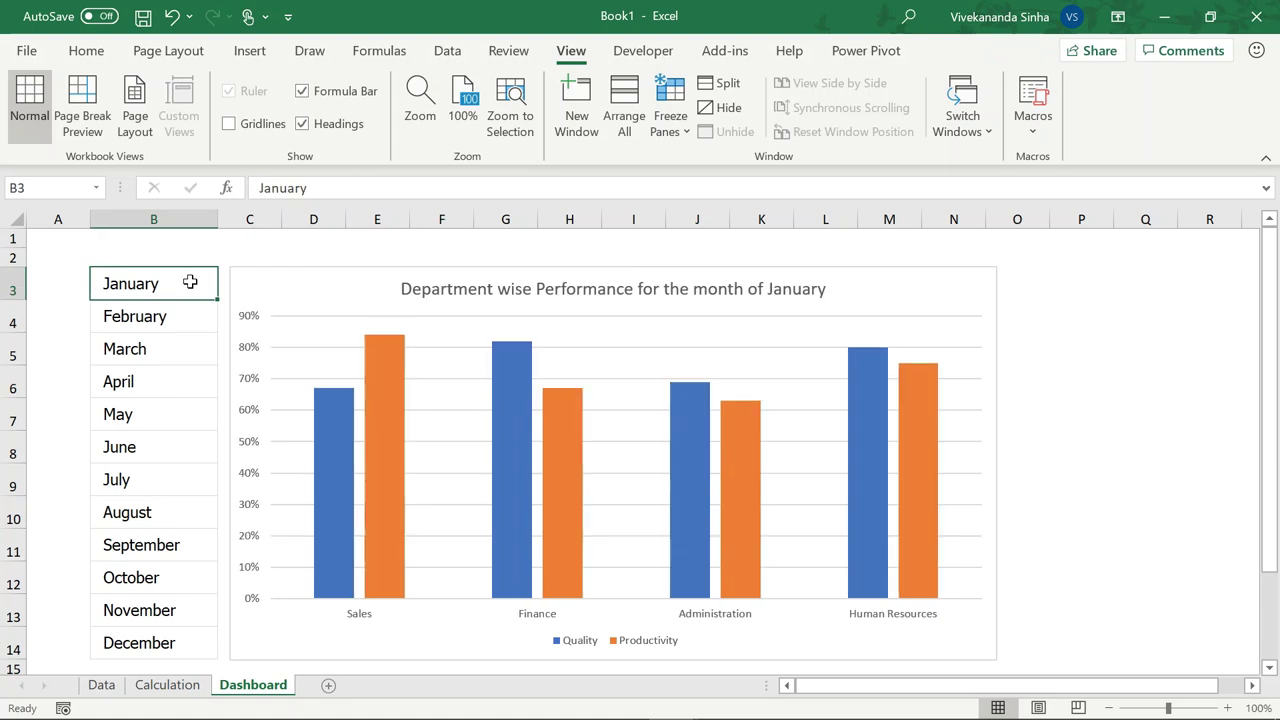
key("Down")
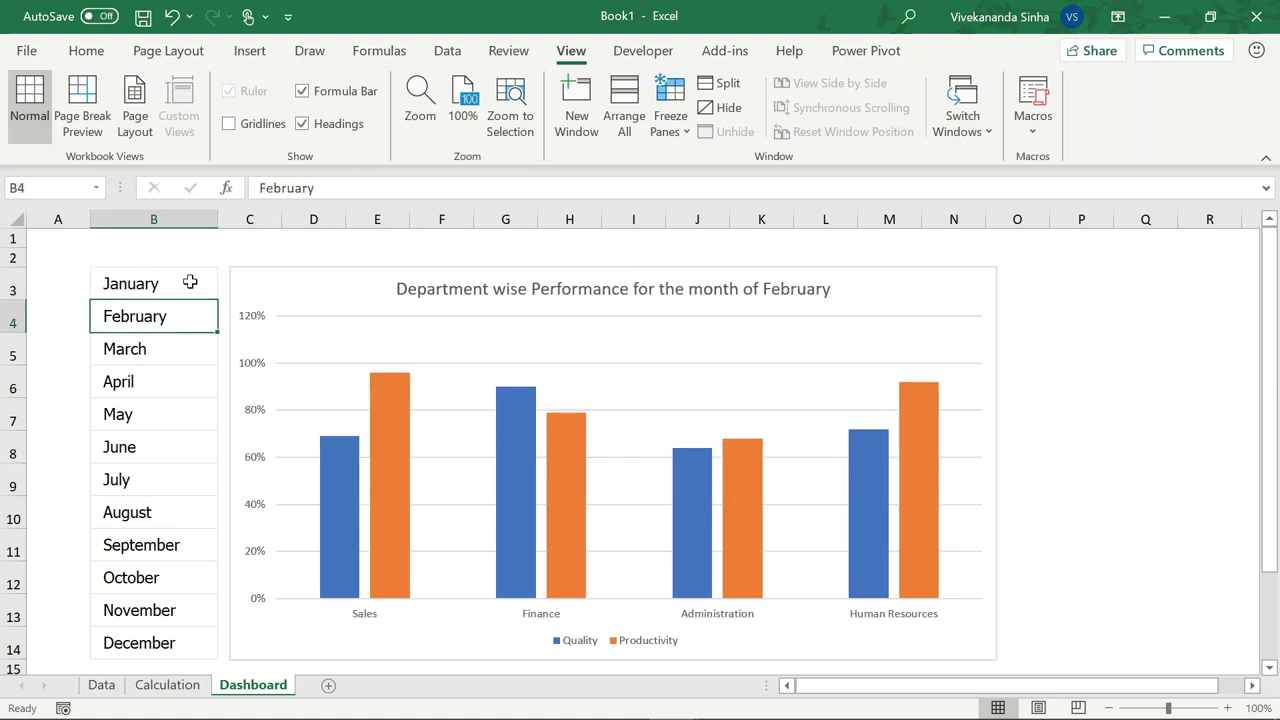
key("Down")
key("Down")
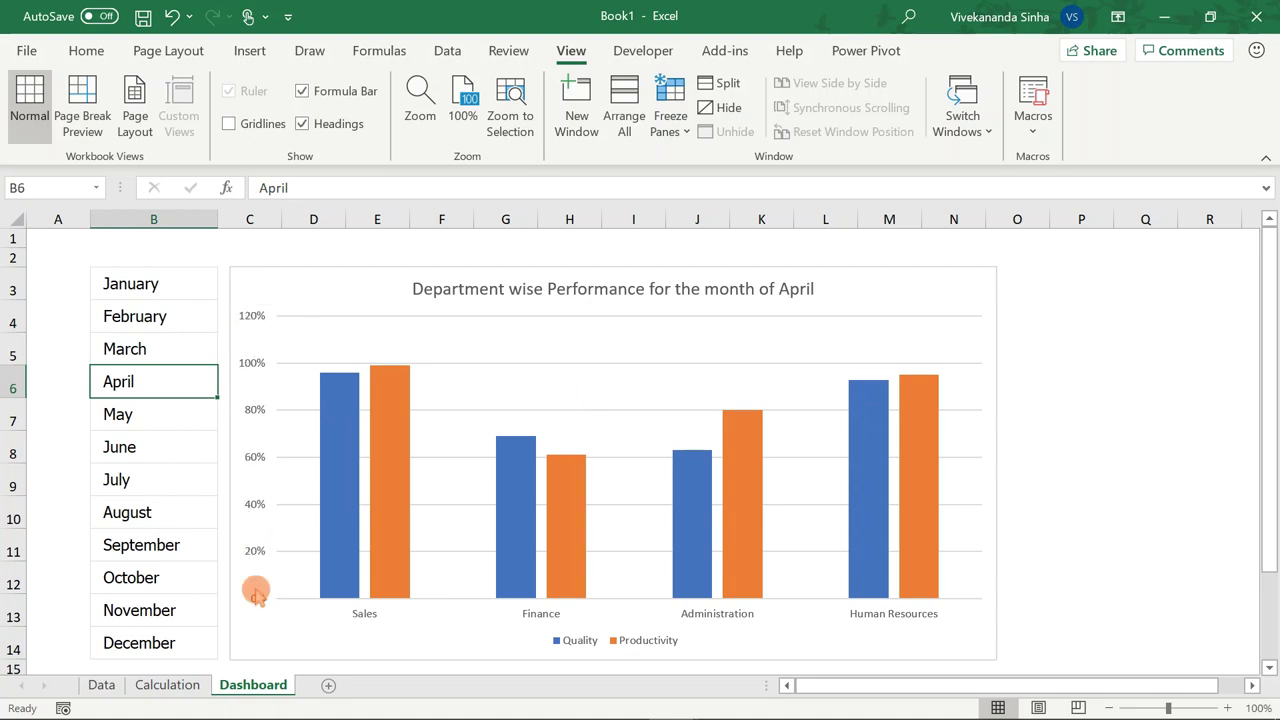
- Set the vertical axis bounds to minimum 0 and maximum 1 in Format Axis
left_click(250, 362)
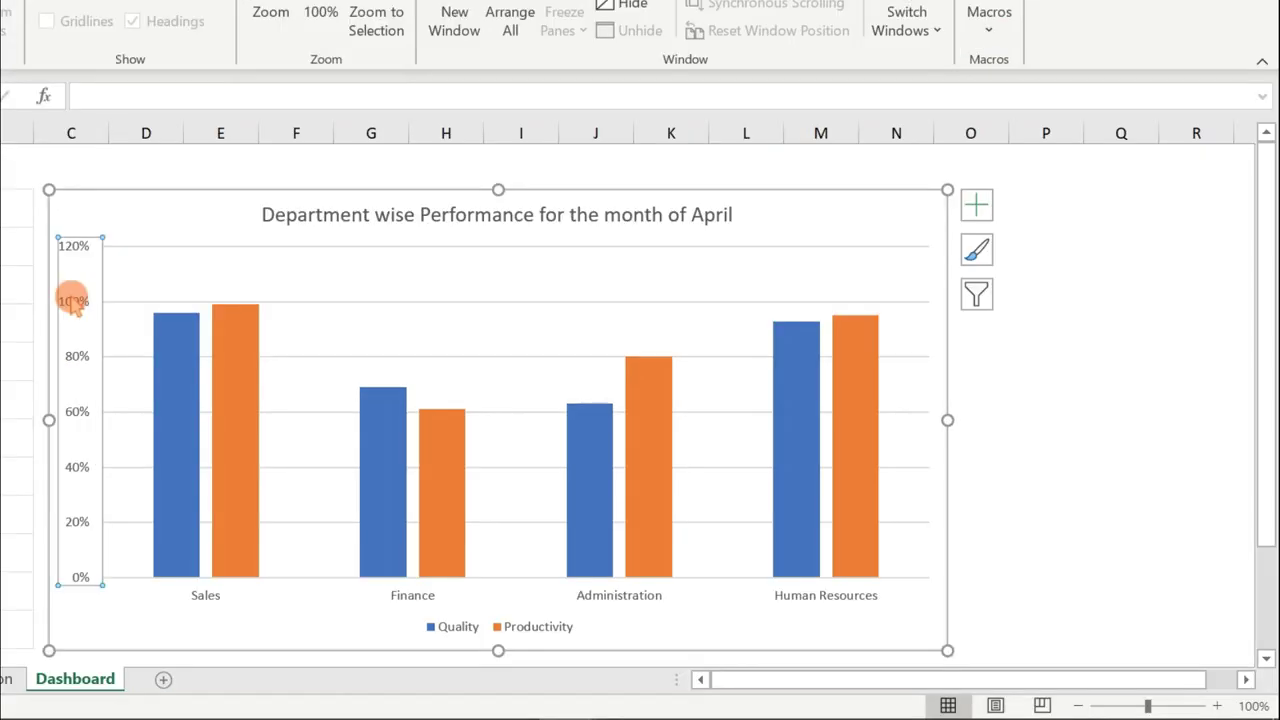
double_click(72, 302)
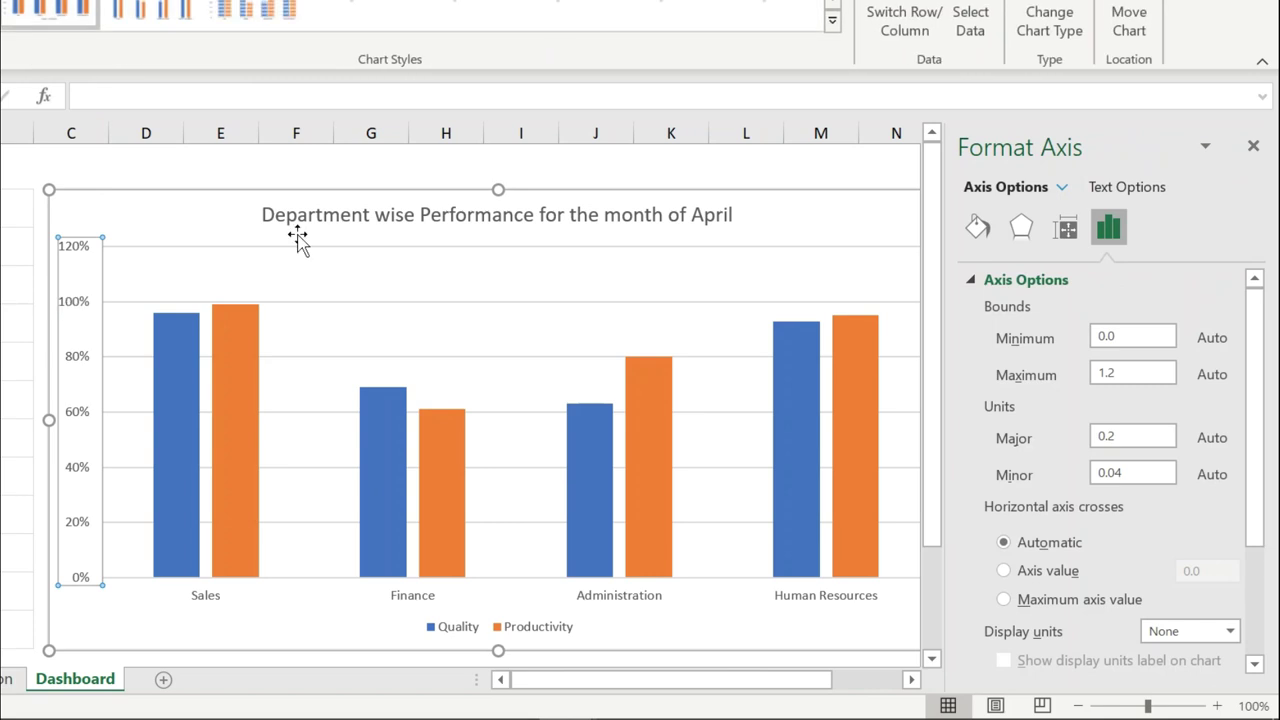
double_click(1100, 337)
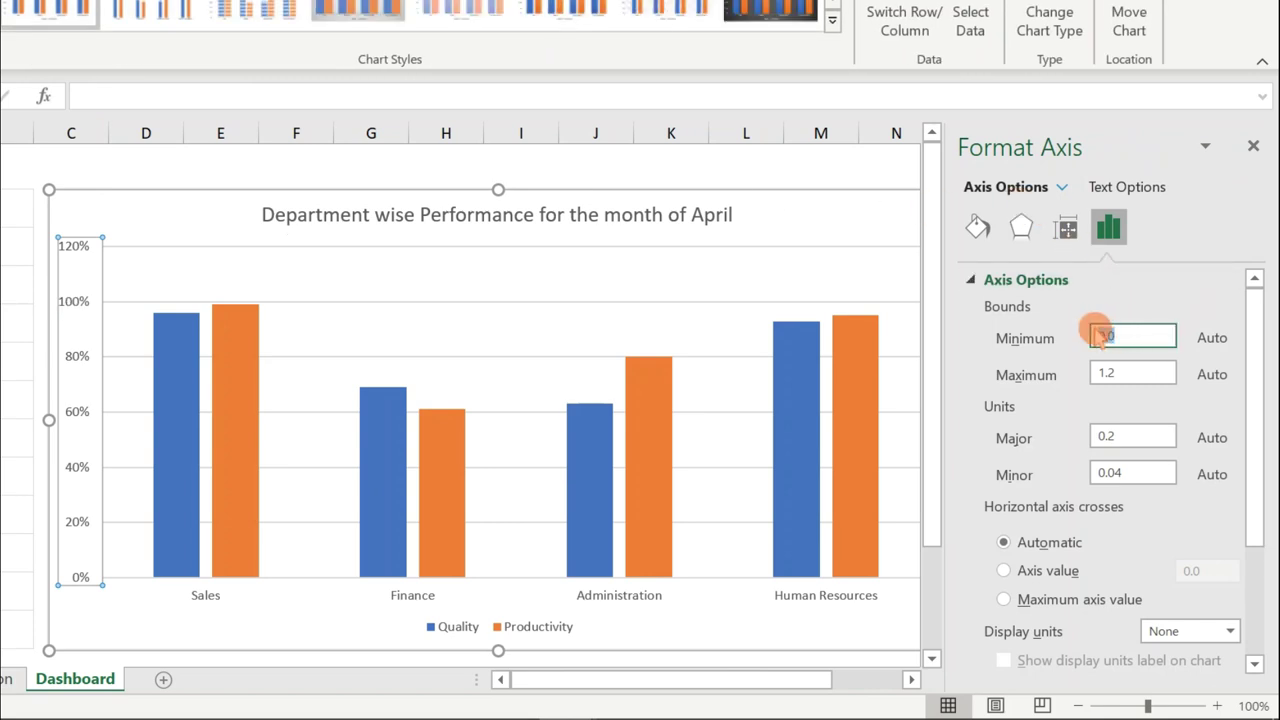
type("0")
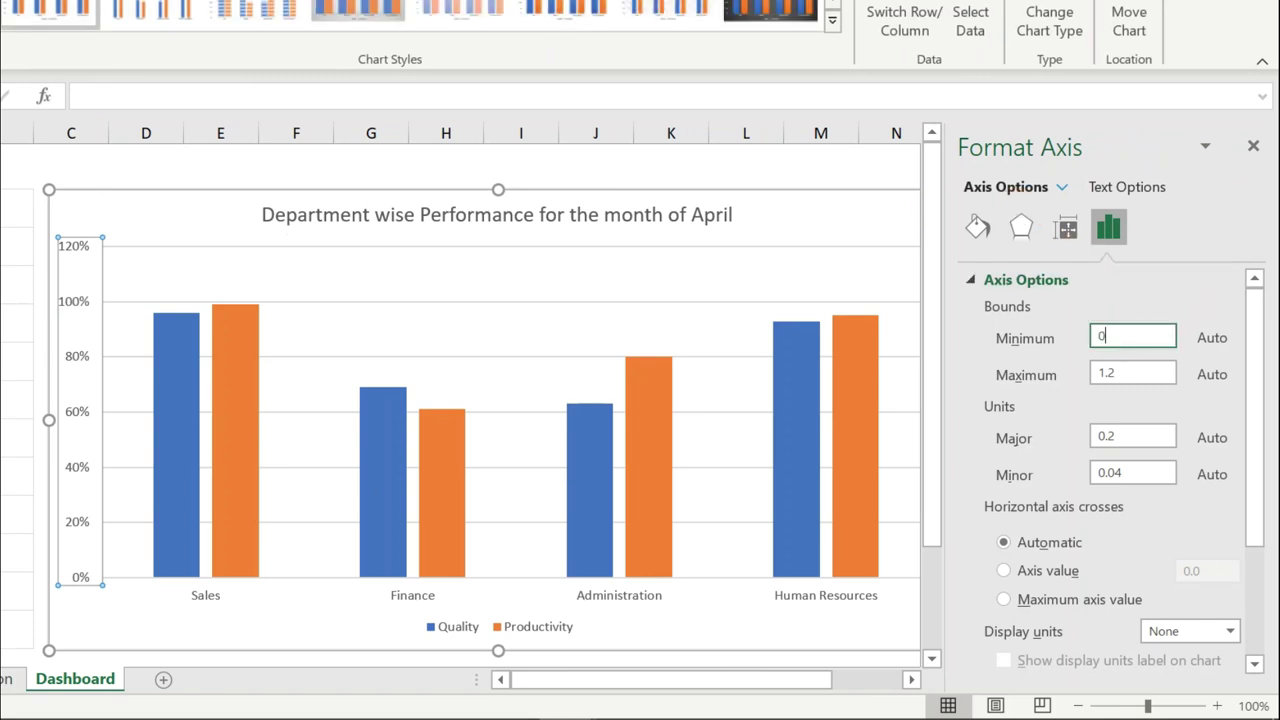
double_click(1122, 372)
left_click(1076, 372)
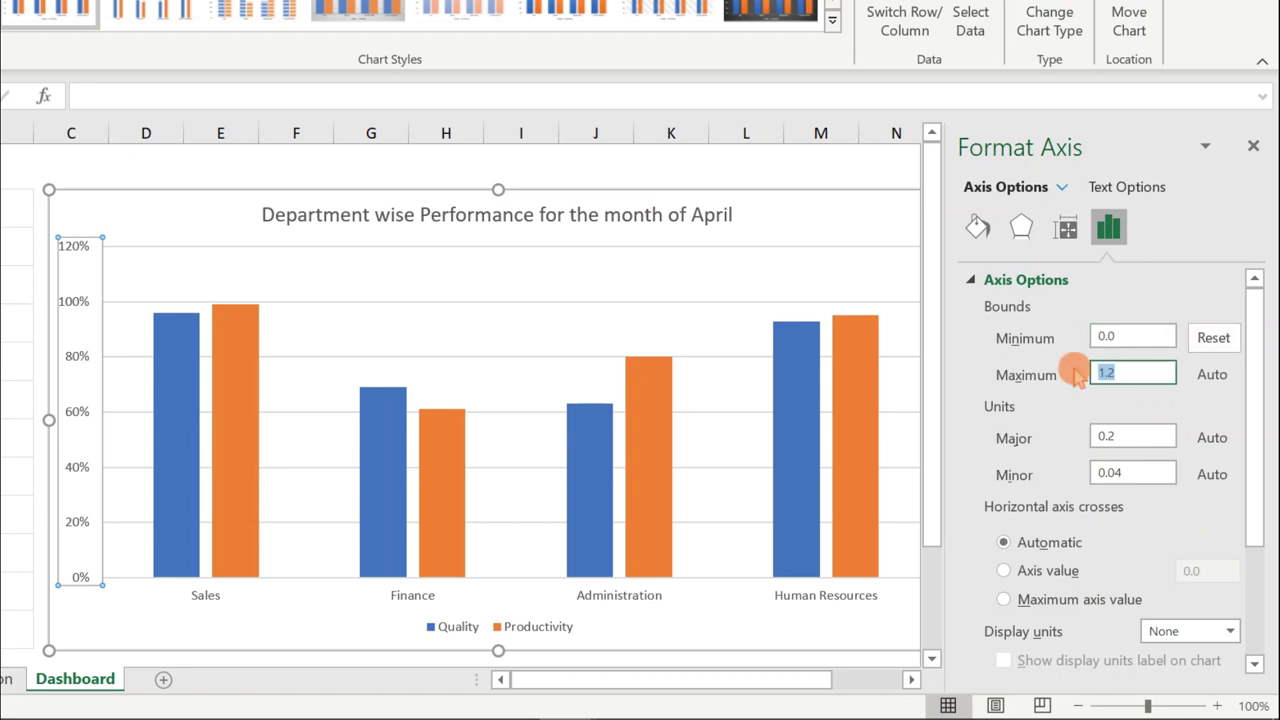
type("1")
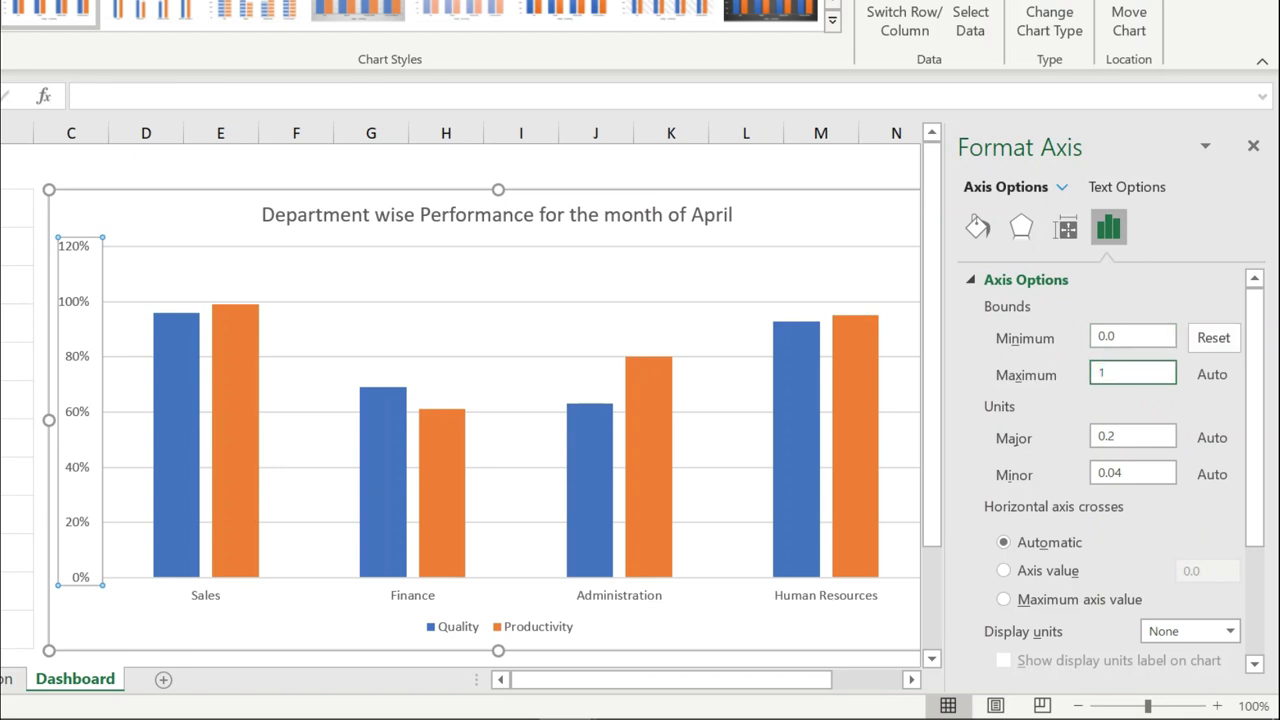
key("Return")
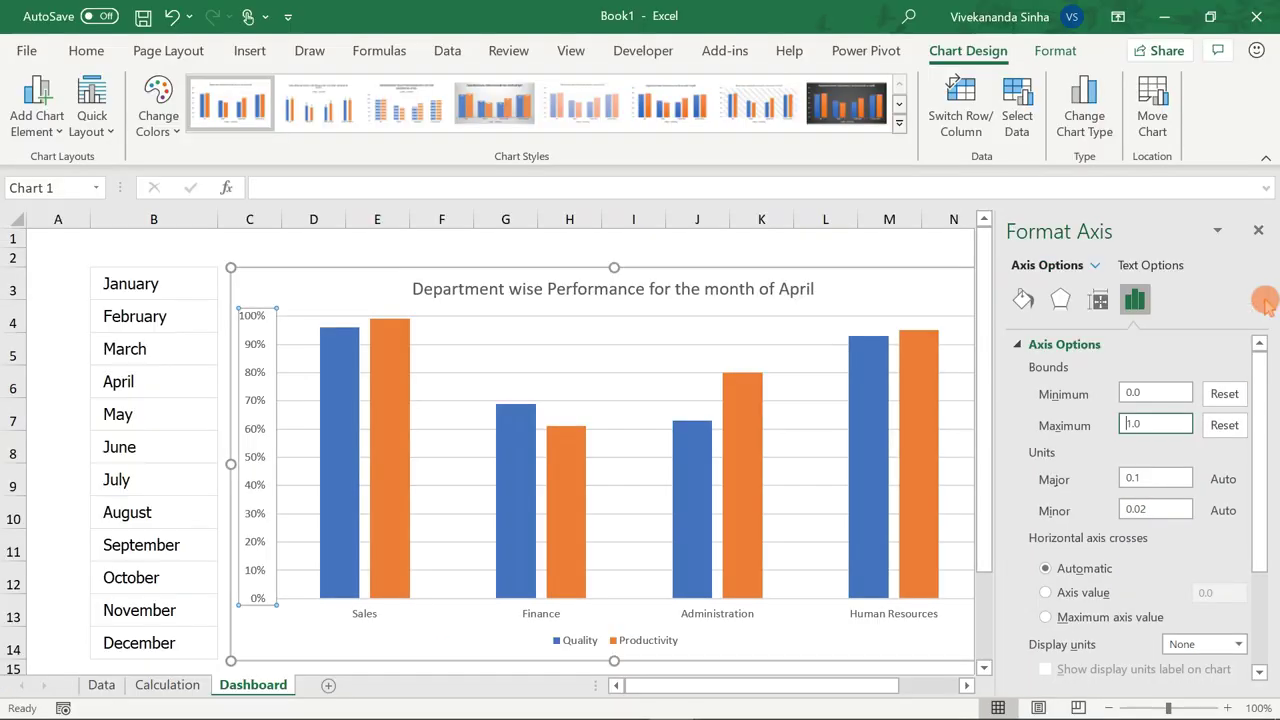
left_click(1259, 231)
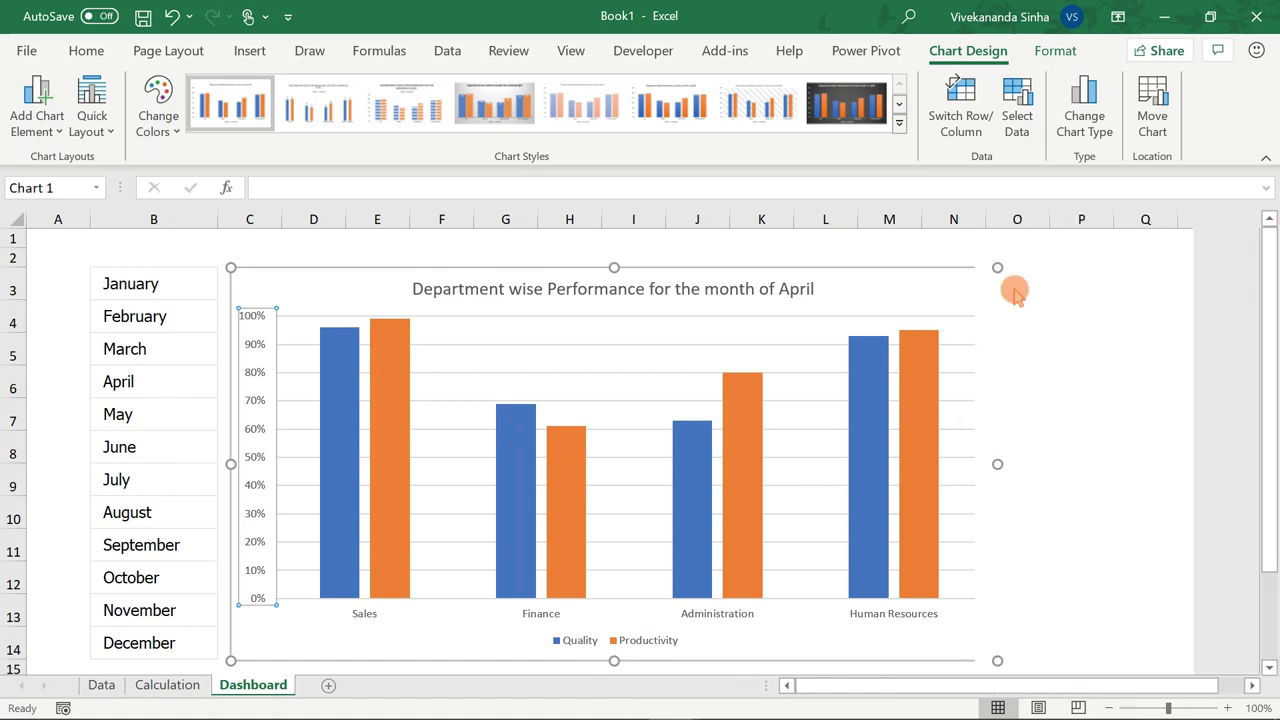
- Step through the months from January and settle on May to check the chart
left_click(143, 280)
key("Down")
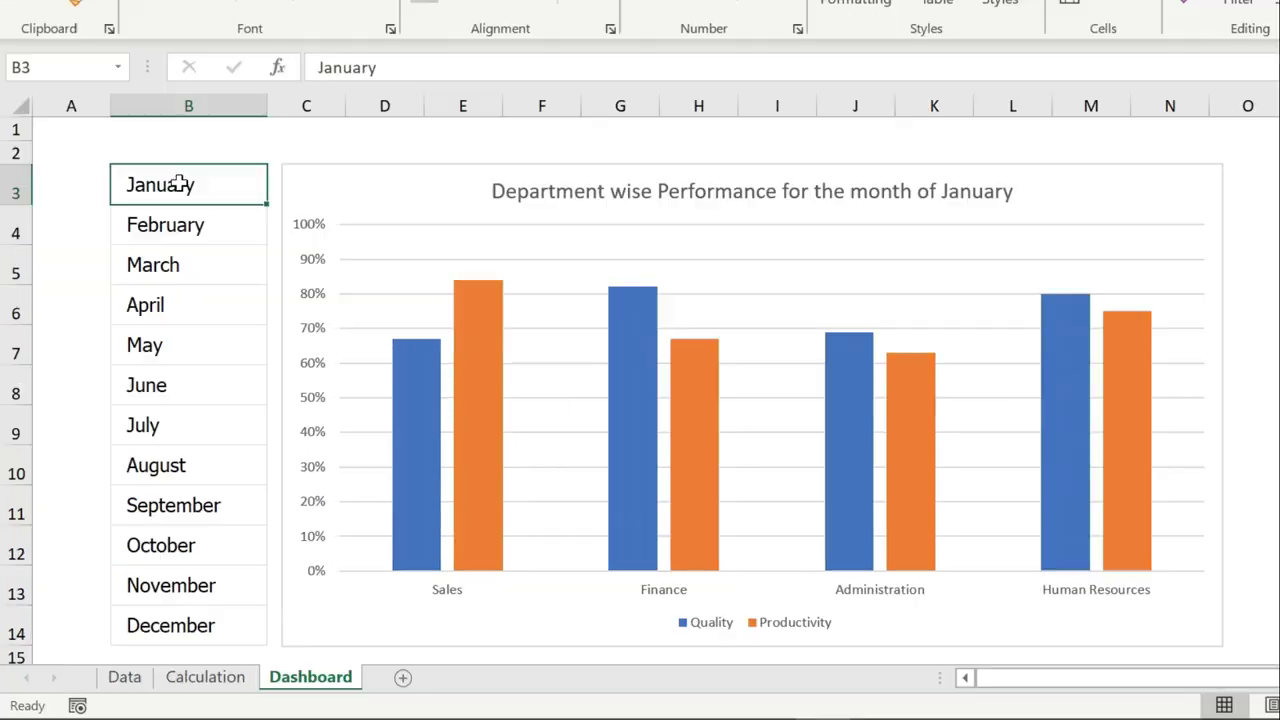
key("Down")
key("Down")
key("Down")
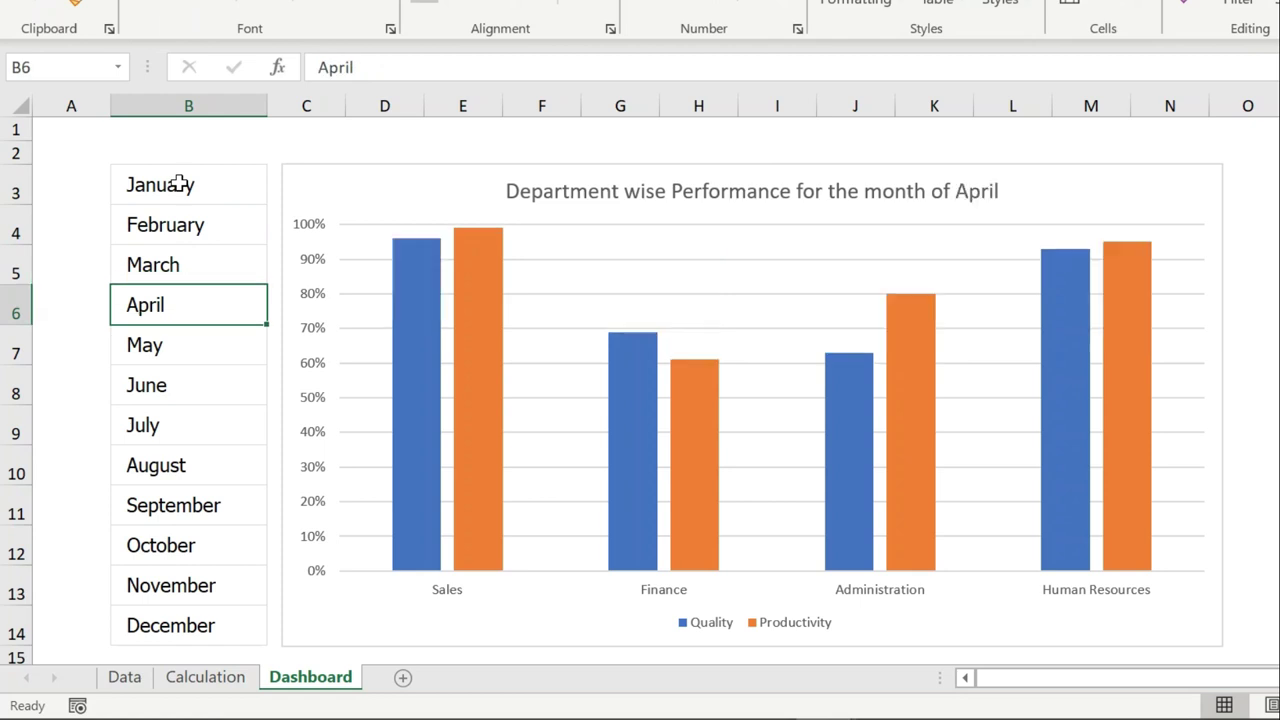
key("Down")
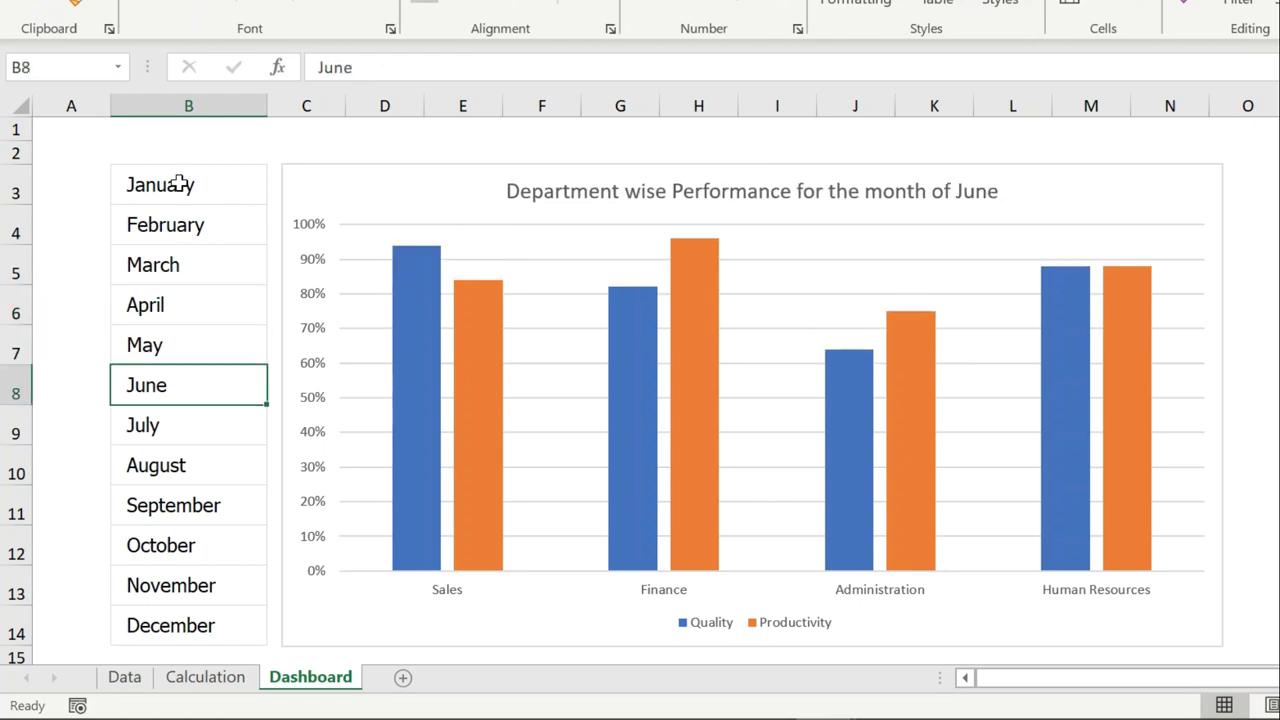
key("Up")
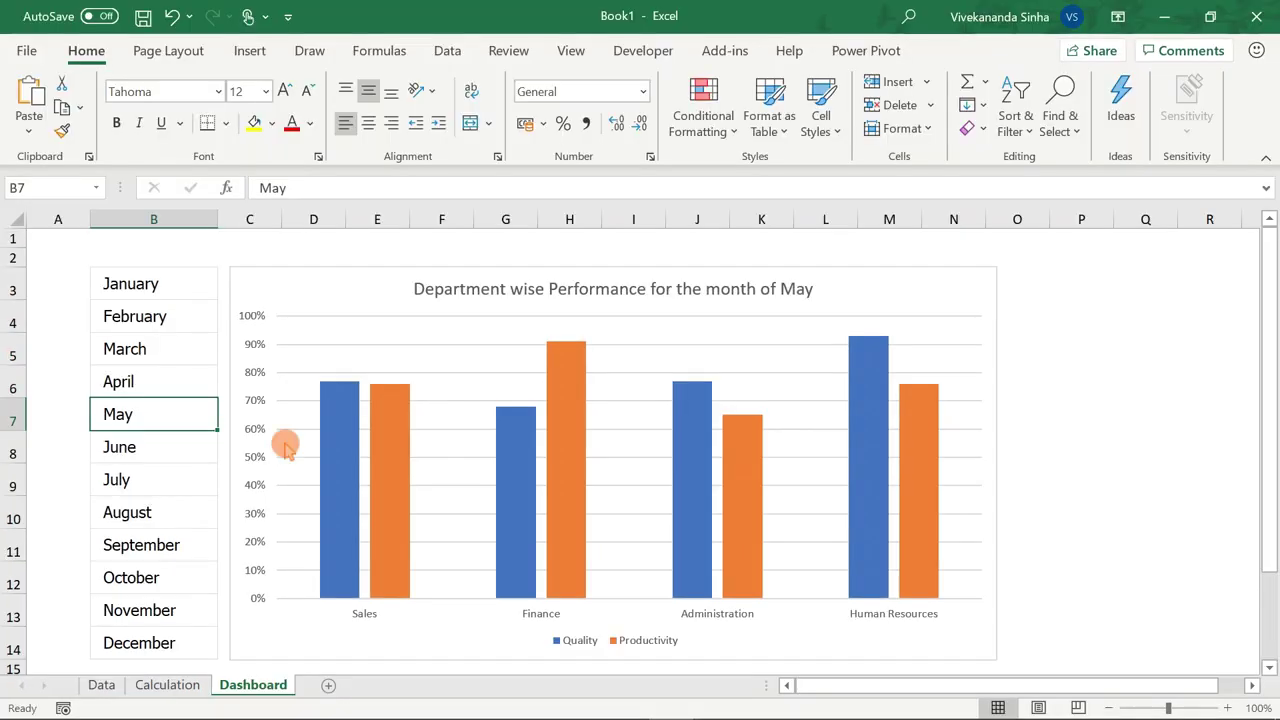
- Enlarge the department axis labels to size 11 and make them bold
left_click(365, 615)
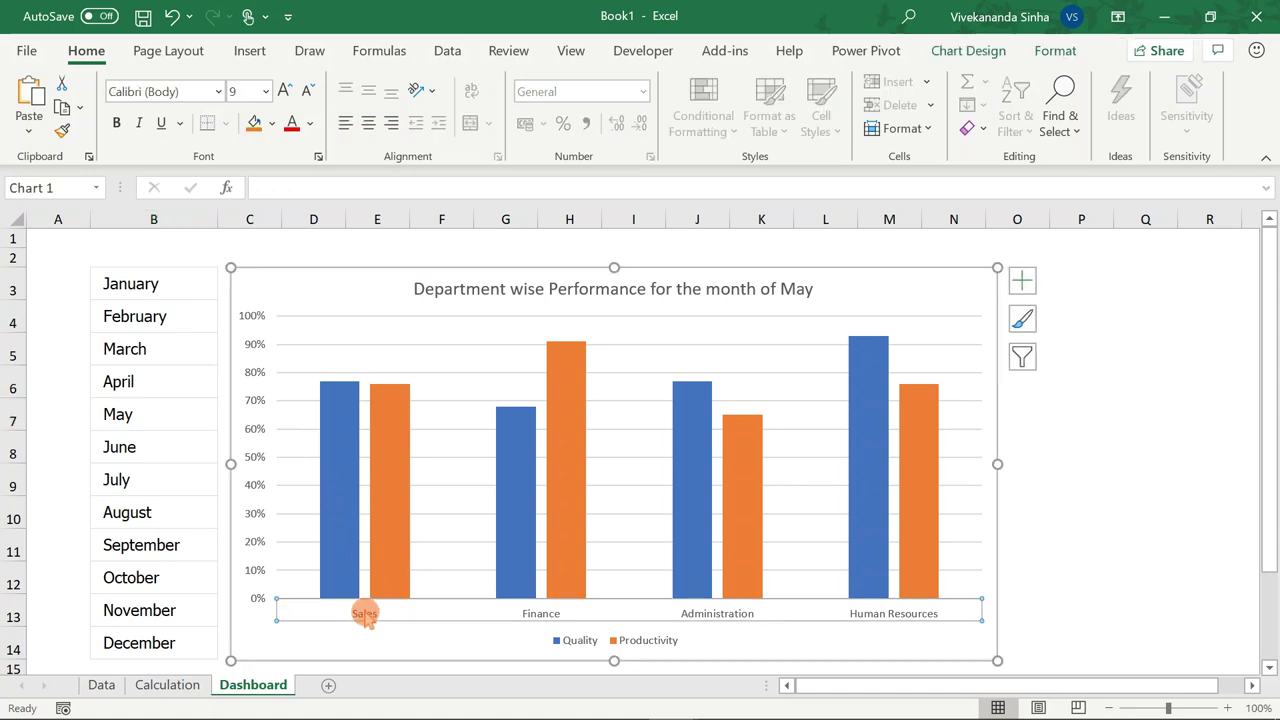
left_click(284, 92)
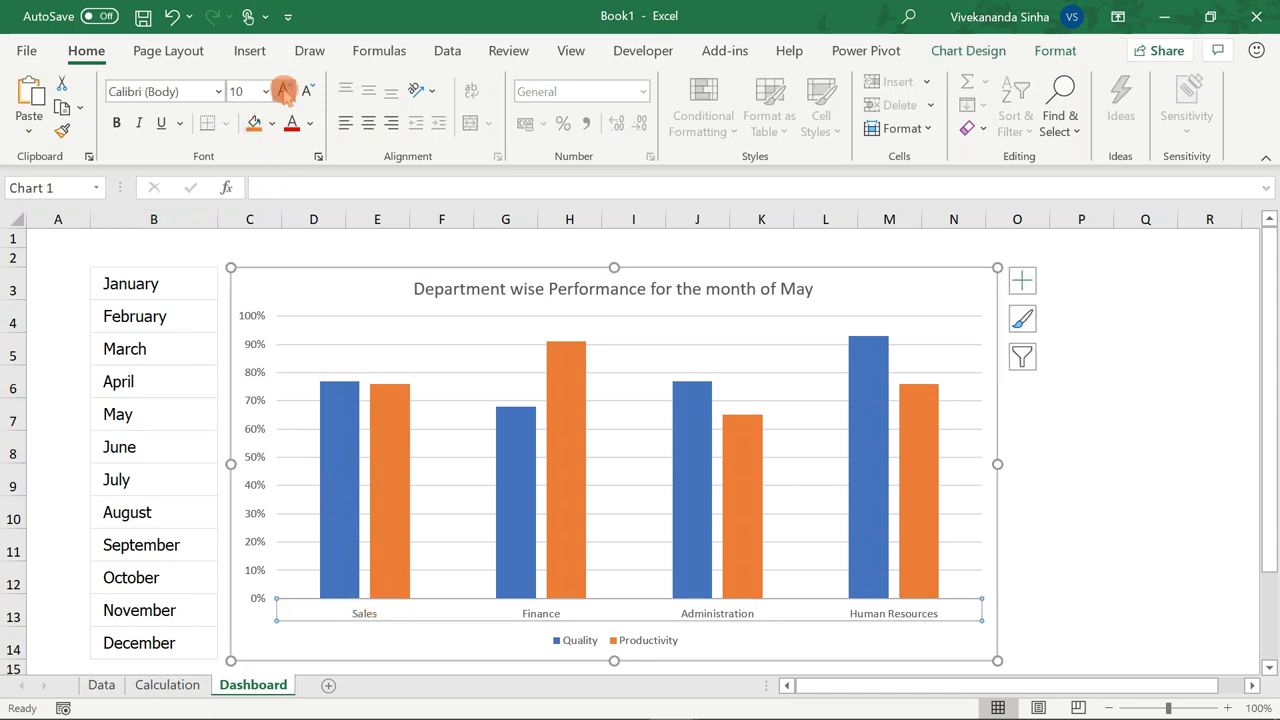
left_click(284, 92)
left_click(284, 92)
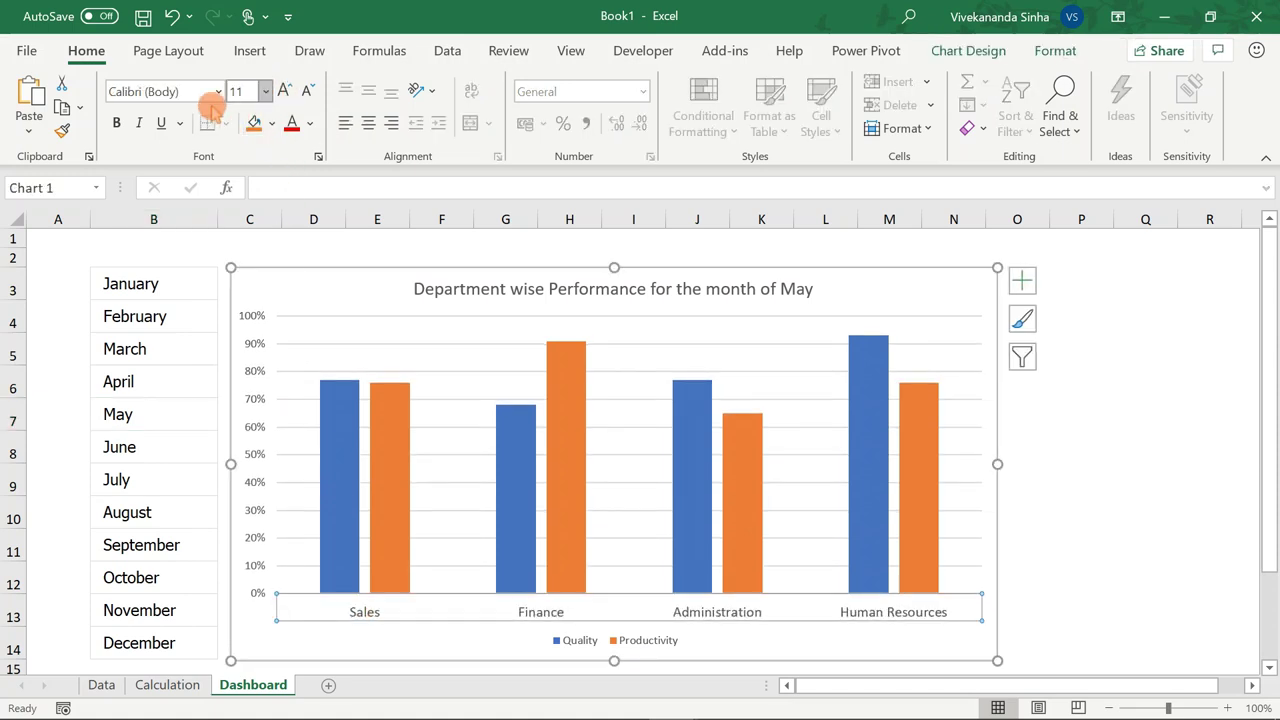
left_click(116, 122)
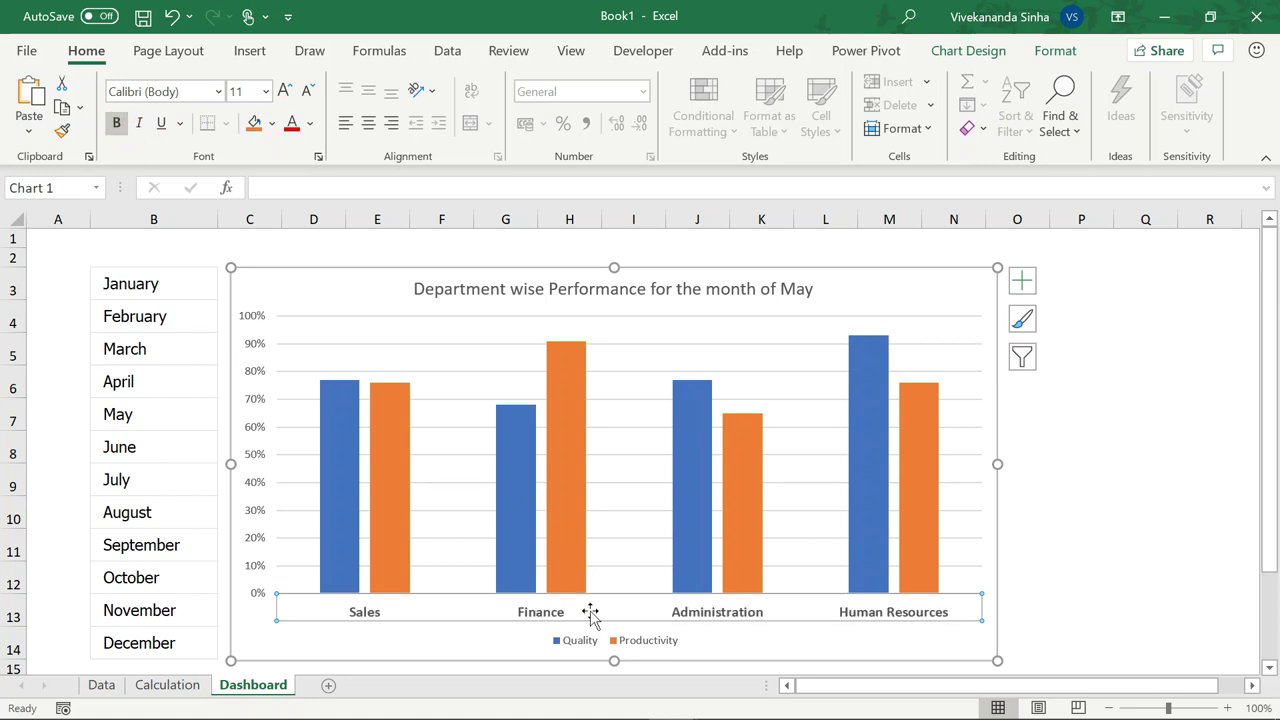
- Enlarge the legend text to size 10.5, then select January again
left_click(580, 642)
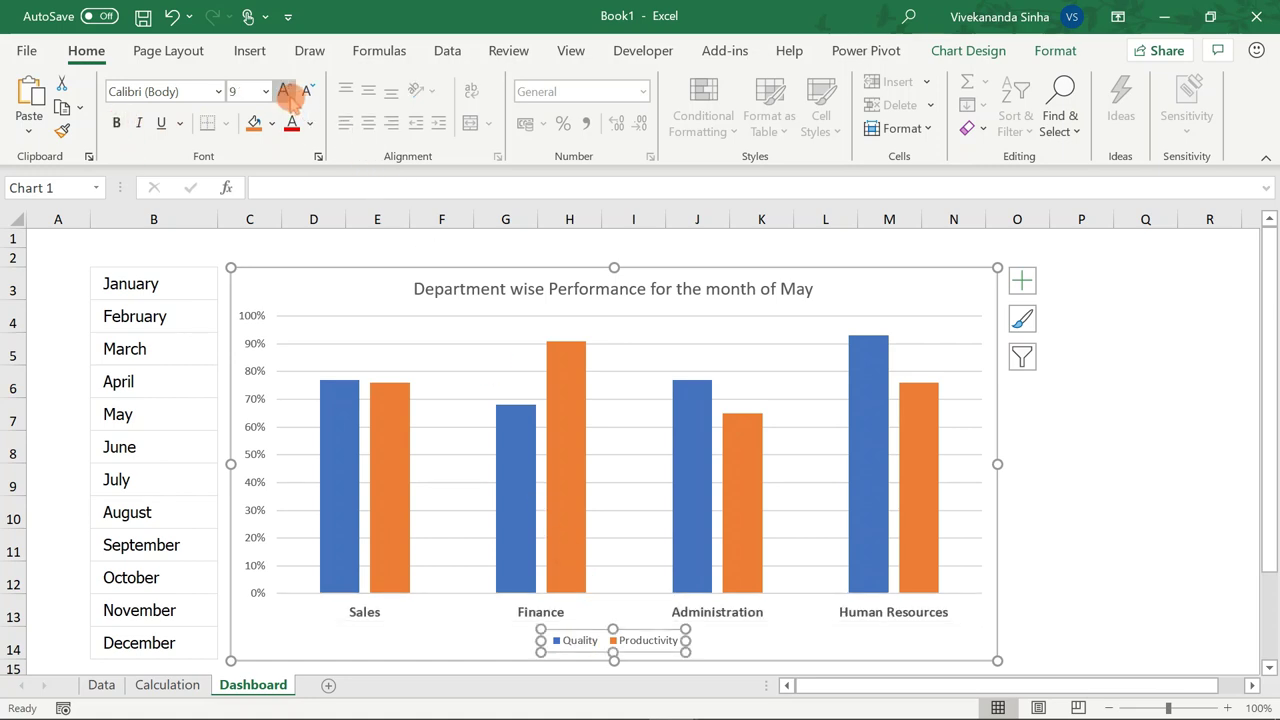
left_click(284, 92)
left_click(284, 92)
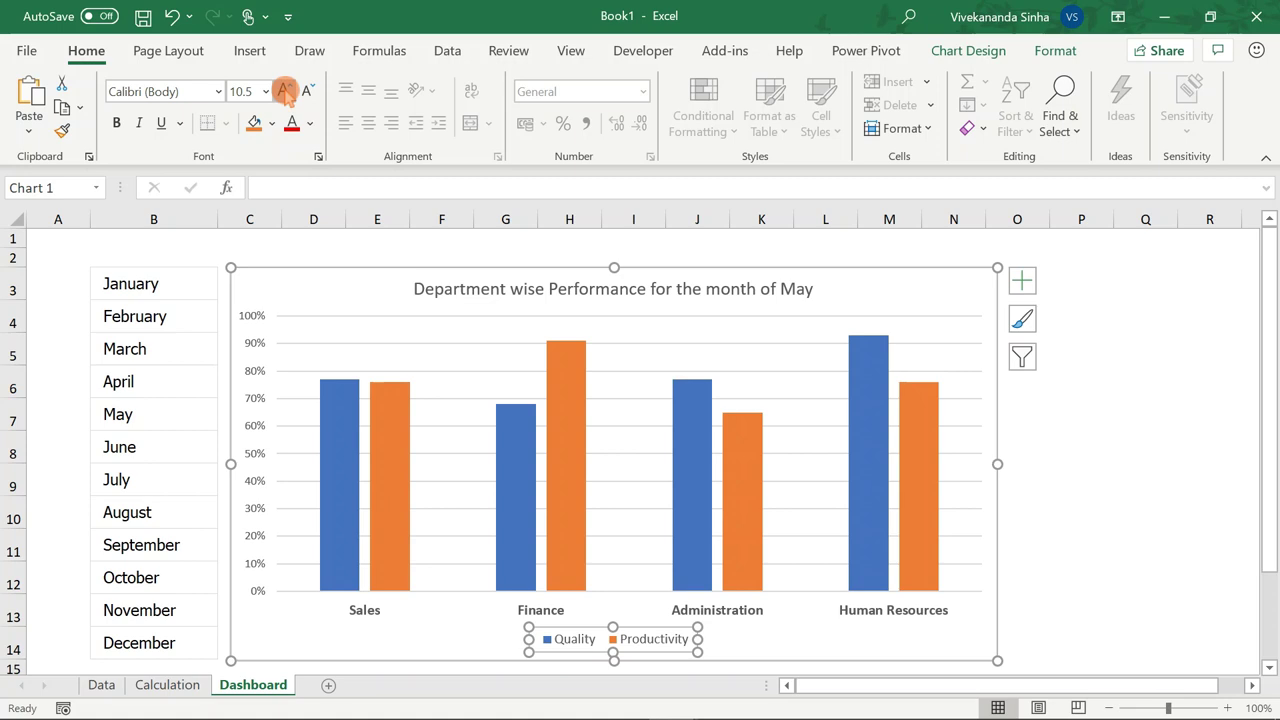
left_click(161, 279)
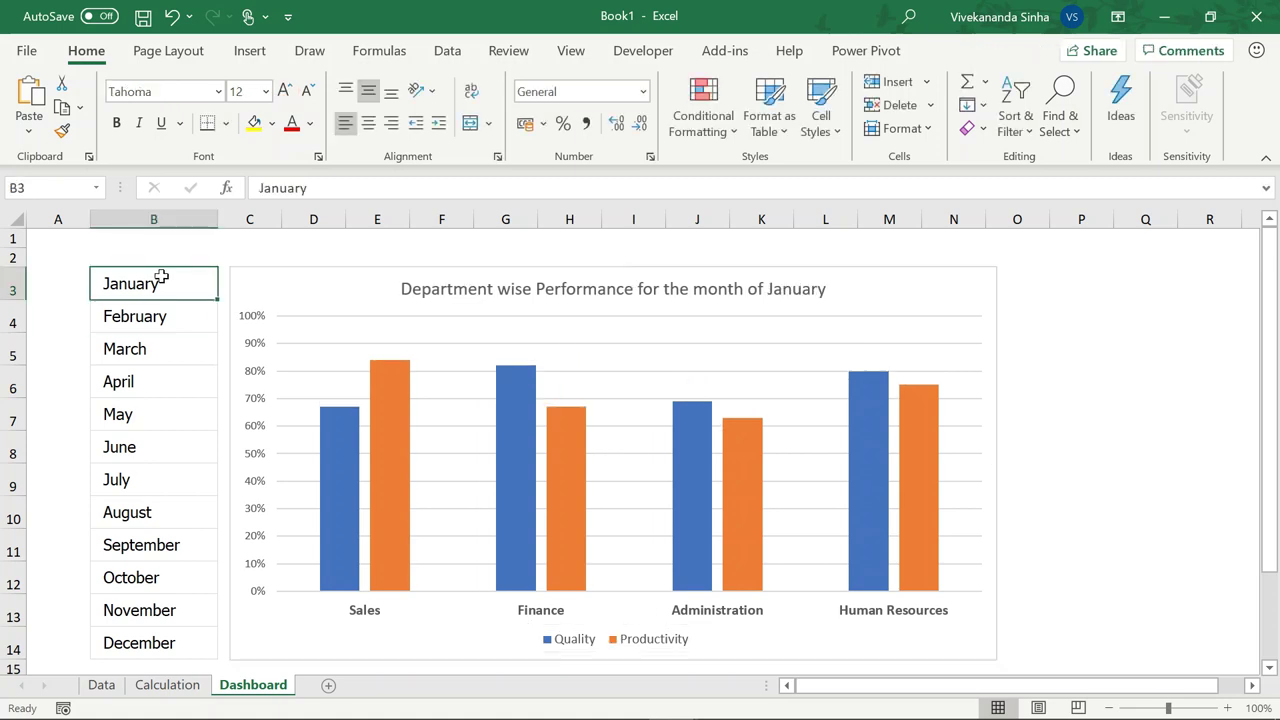
key("Down")
key("Down")
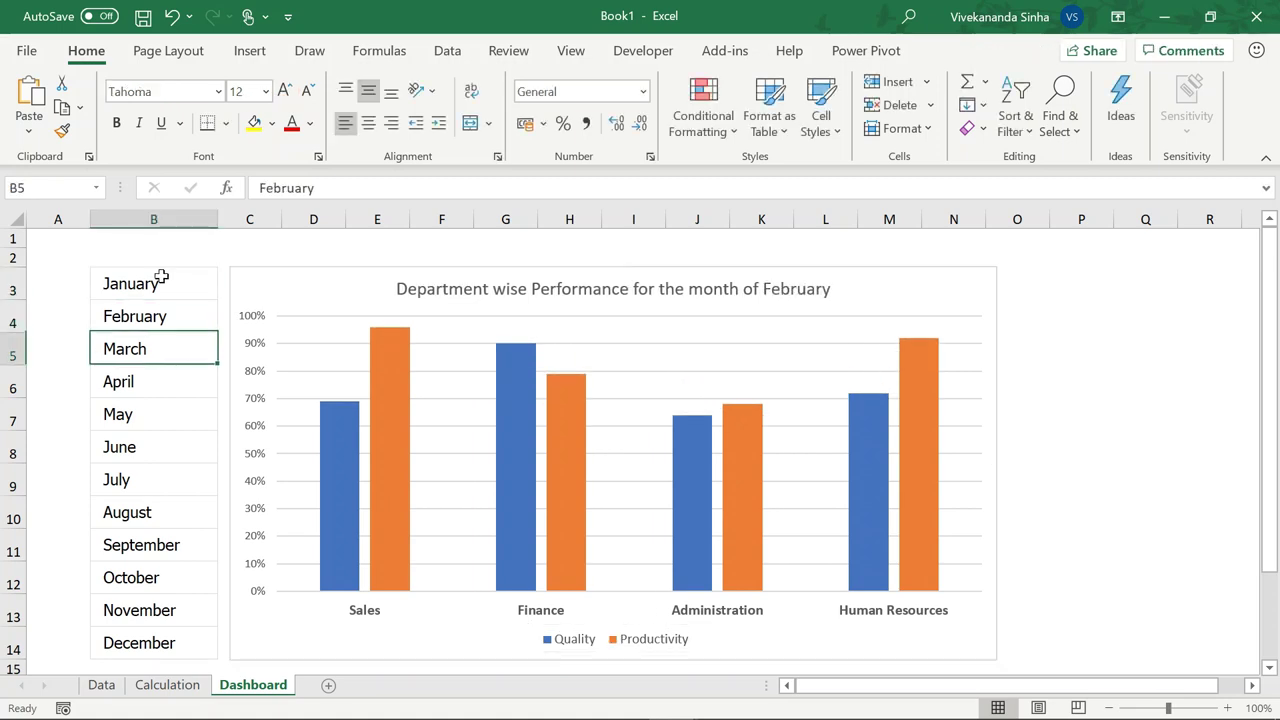
key("Down")
key("Down")
key("Up")
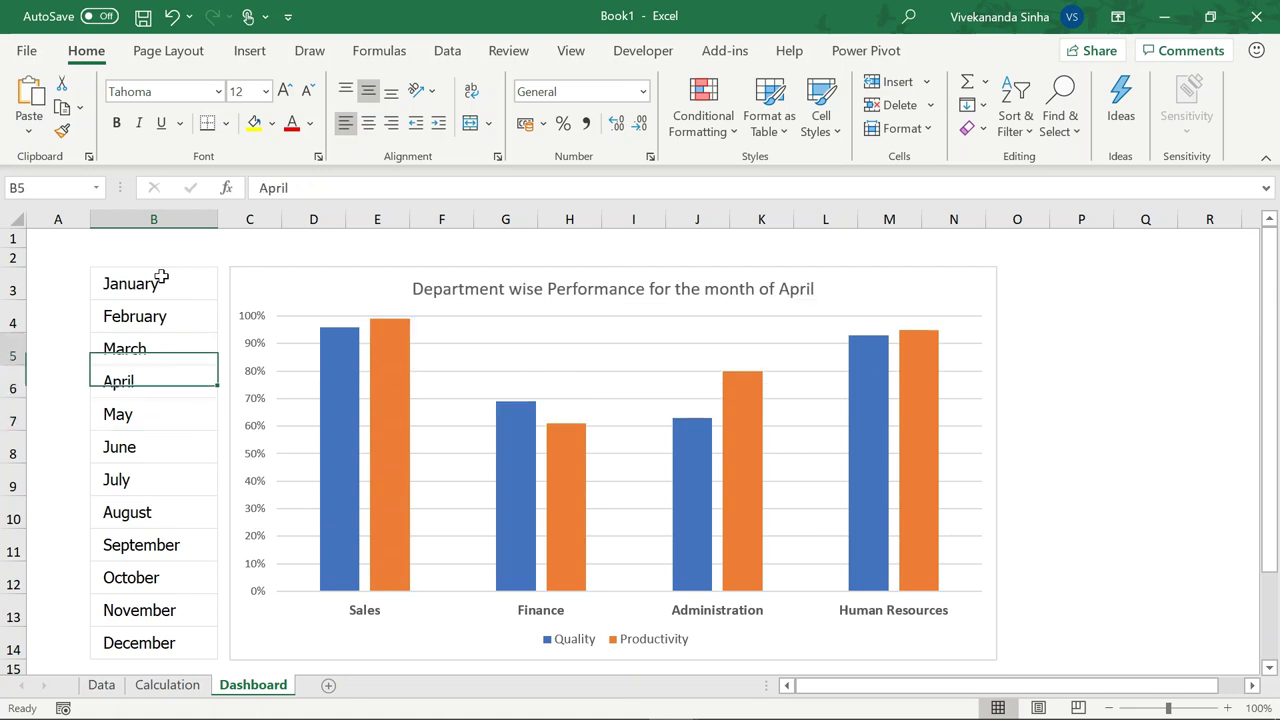
key("Up")
key("Up")
key("Up")
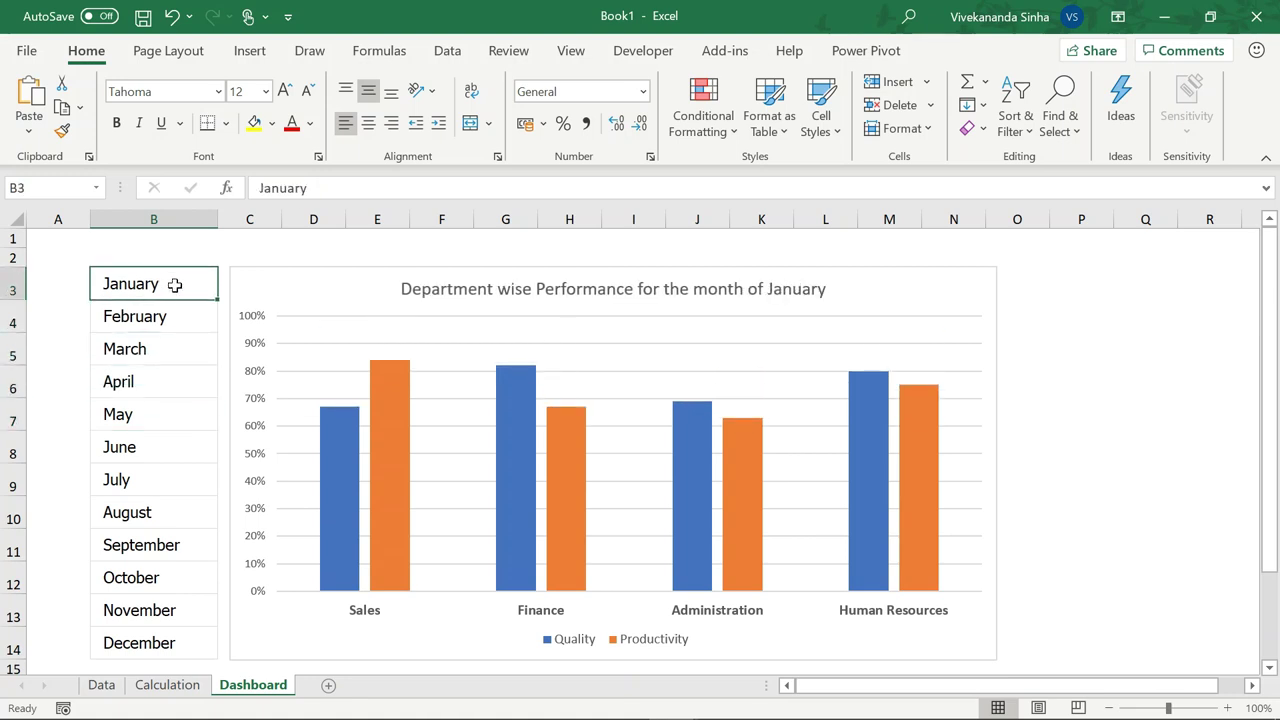
left_click_drag(179, 286, 158, 632)
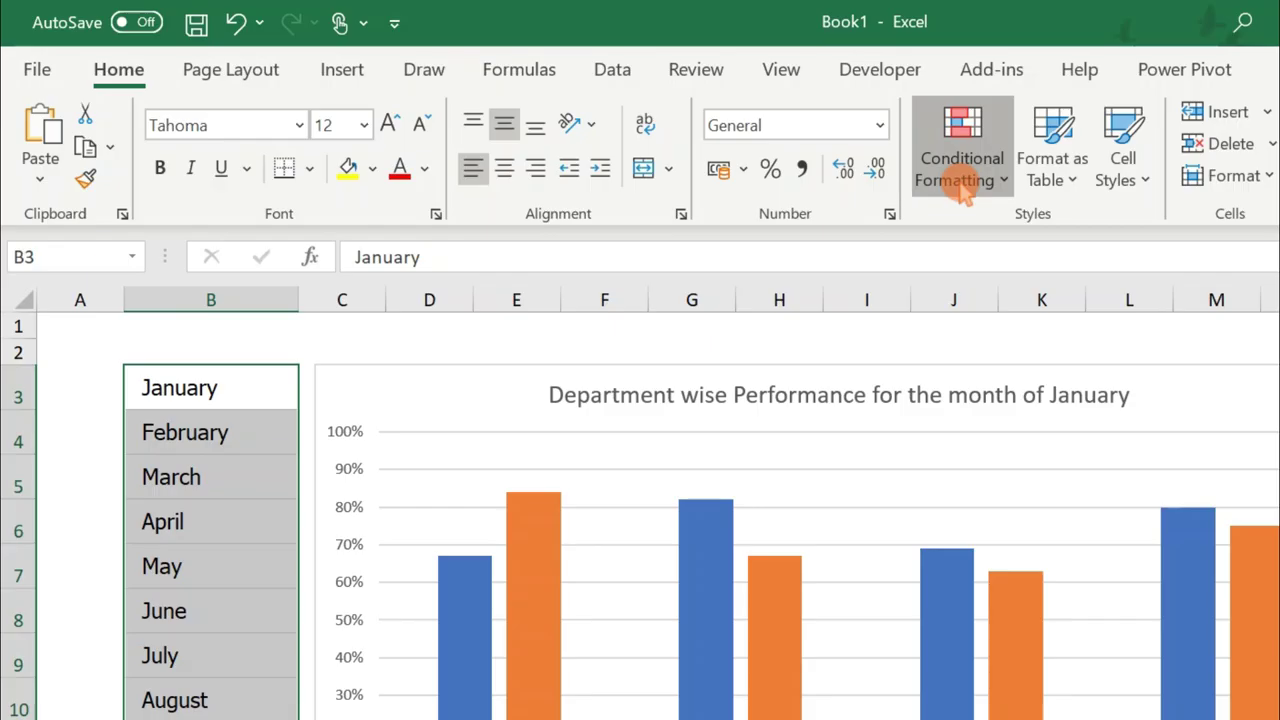
- Create a New Rule of type 'Use a formula' with =$B3=MyMonth and open its Format settings
left_click(962, 190)
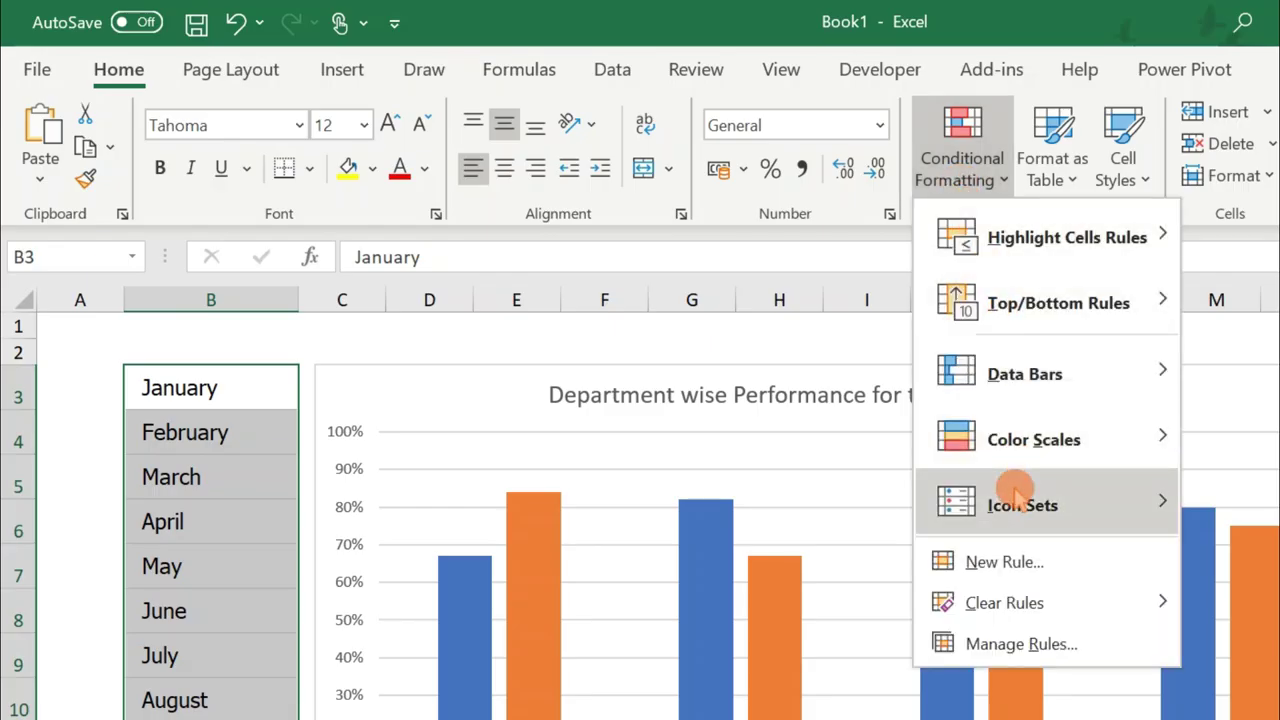
left_click(983, 562)
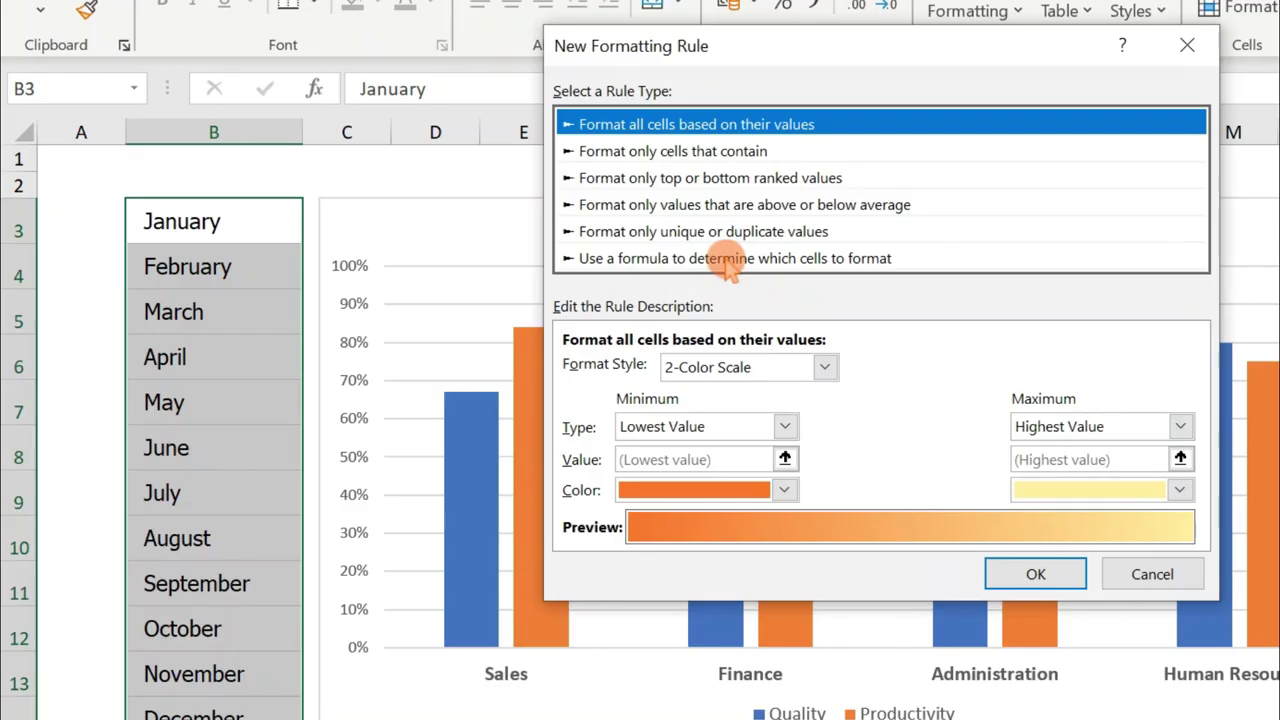
left_click(527, 313)
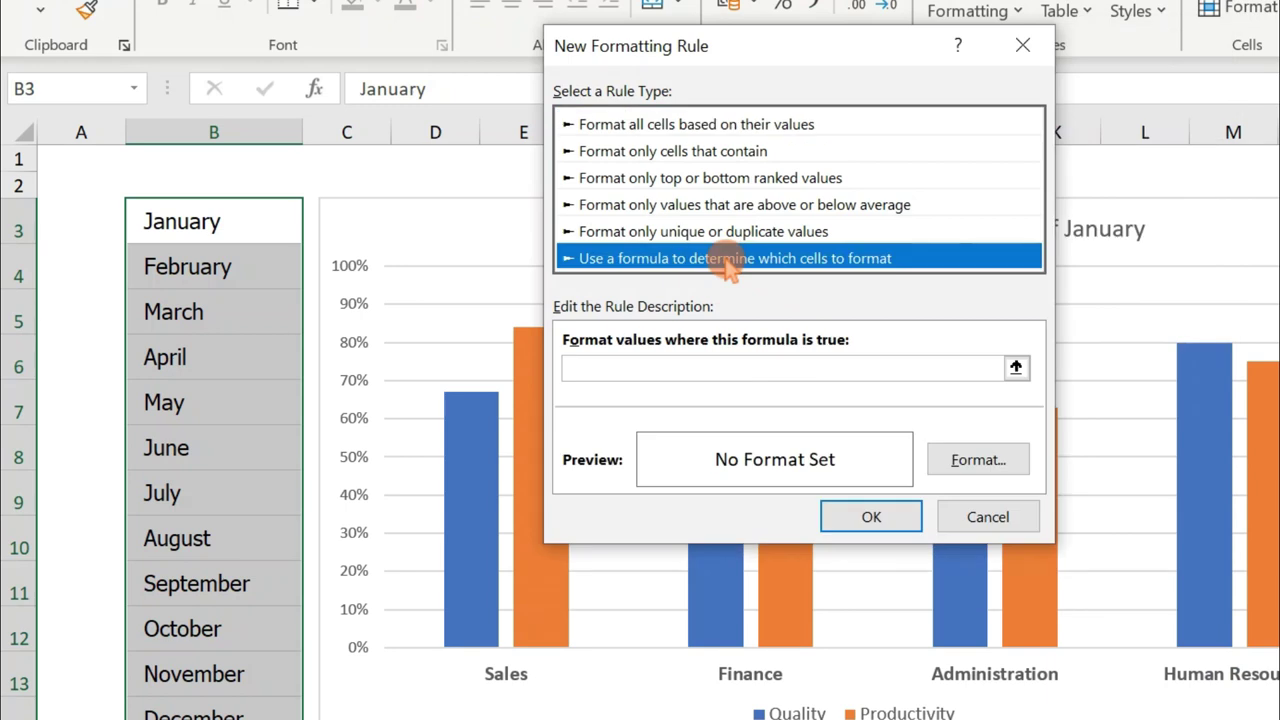
left_click(461, 394)
left_click(641, 371)
type("=")
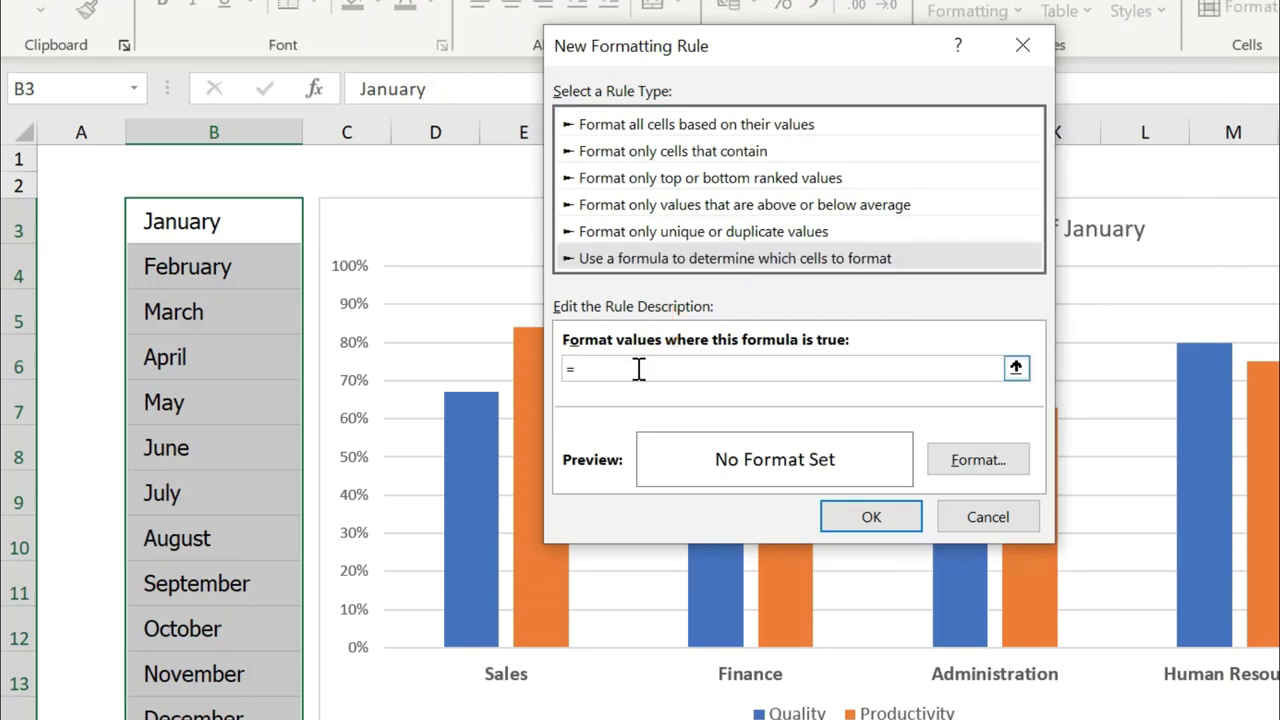
left_click(221, 222)
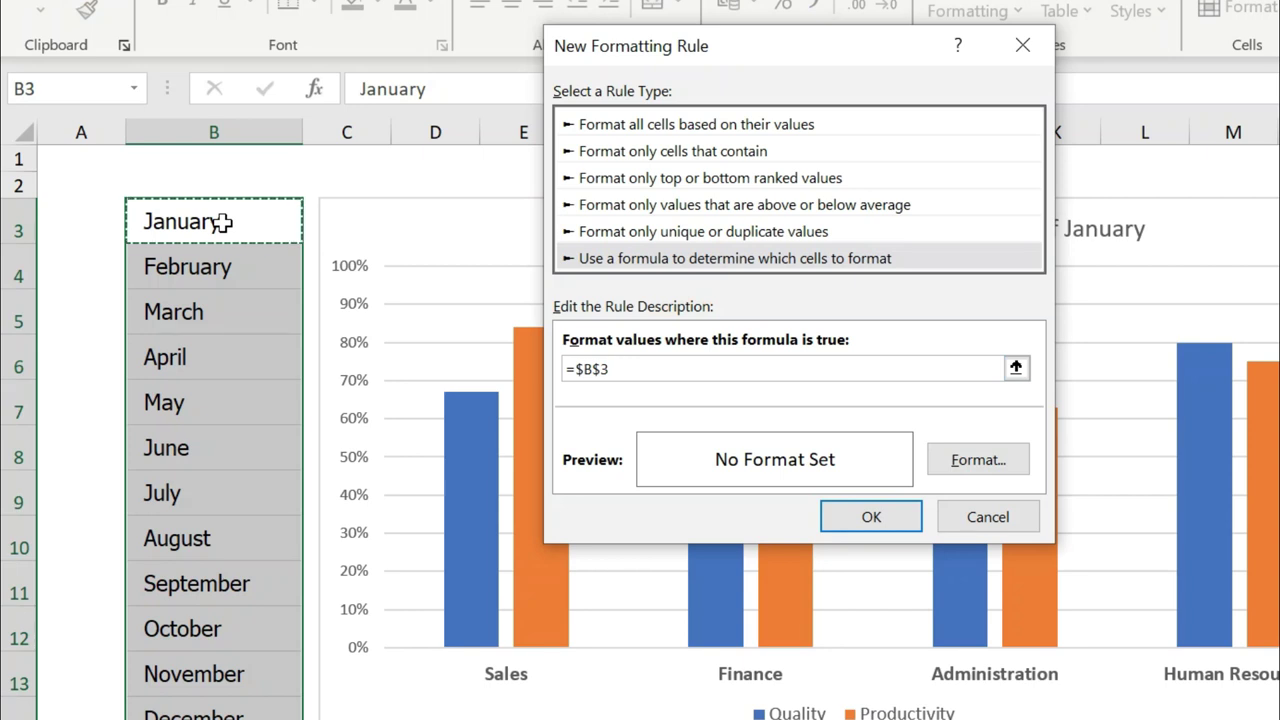
key("F4")
key("F4")
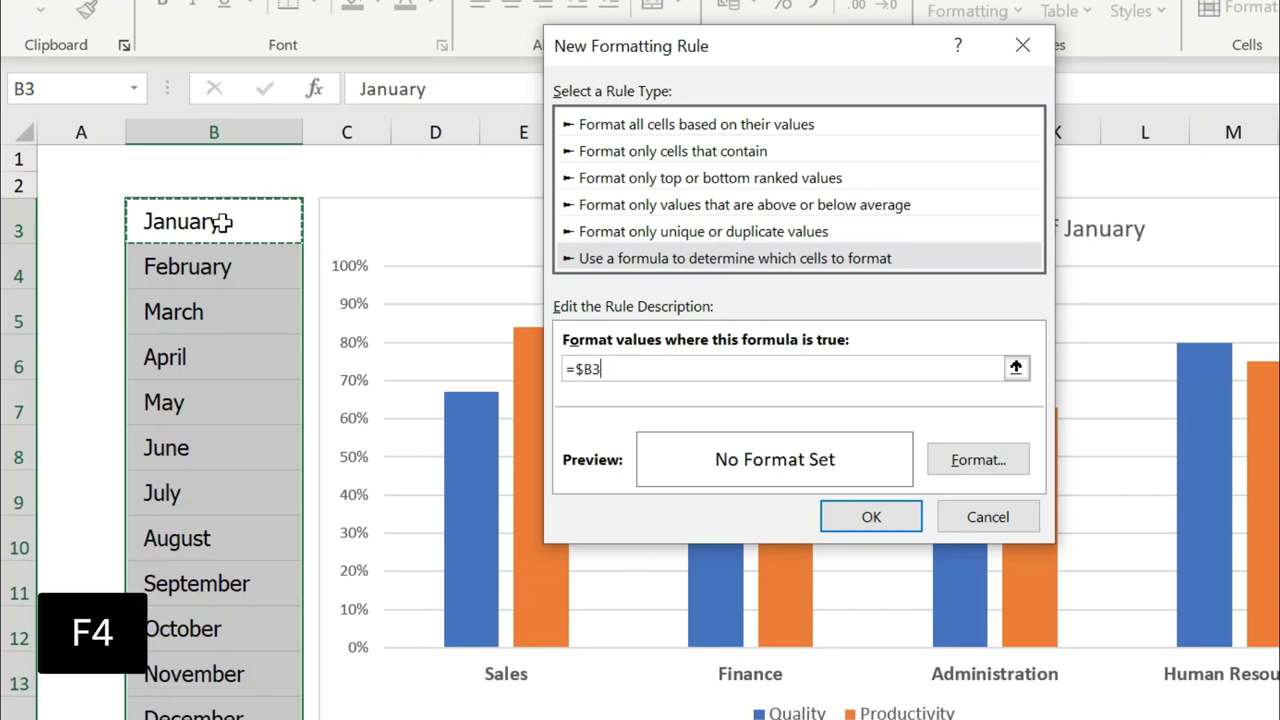
type("=MyMonth")
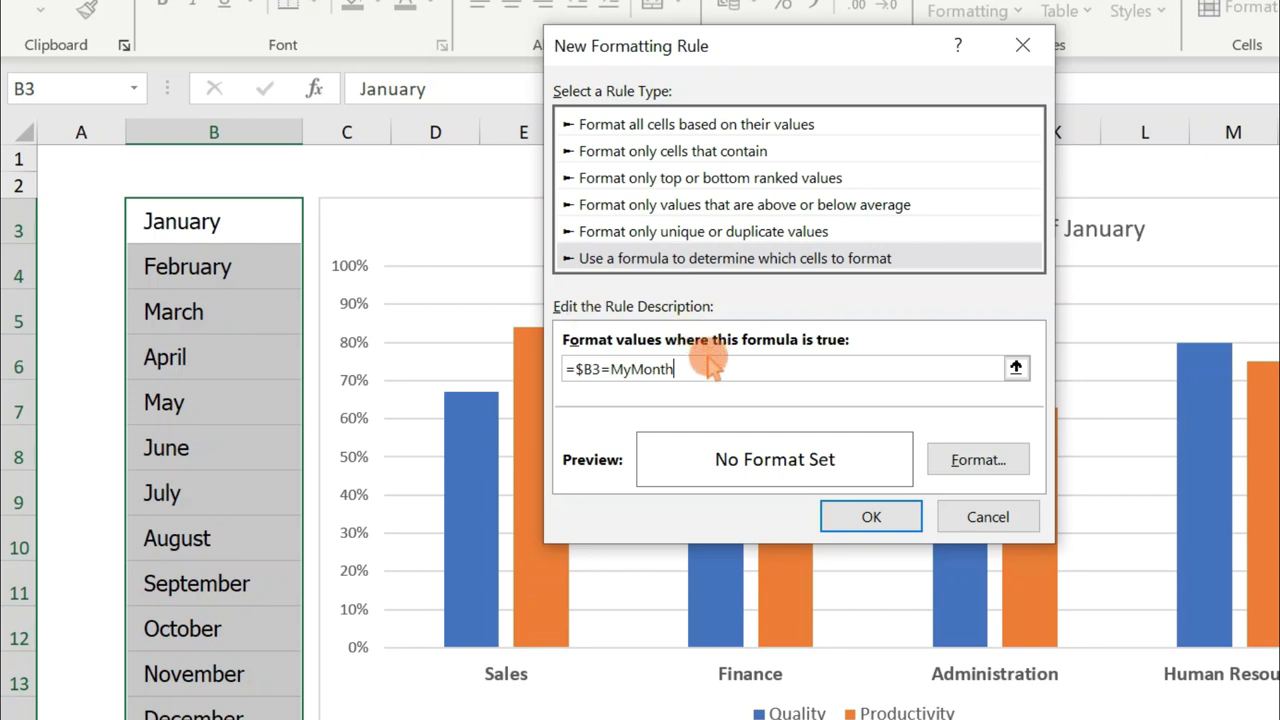
left_click(975, 459)
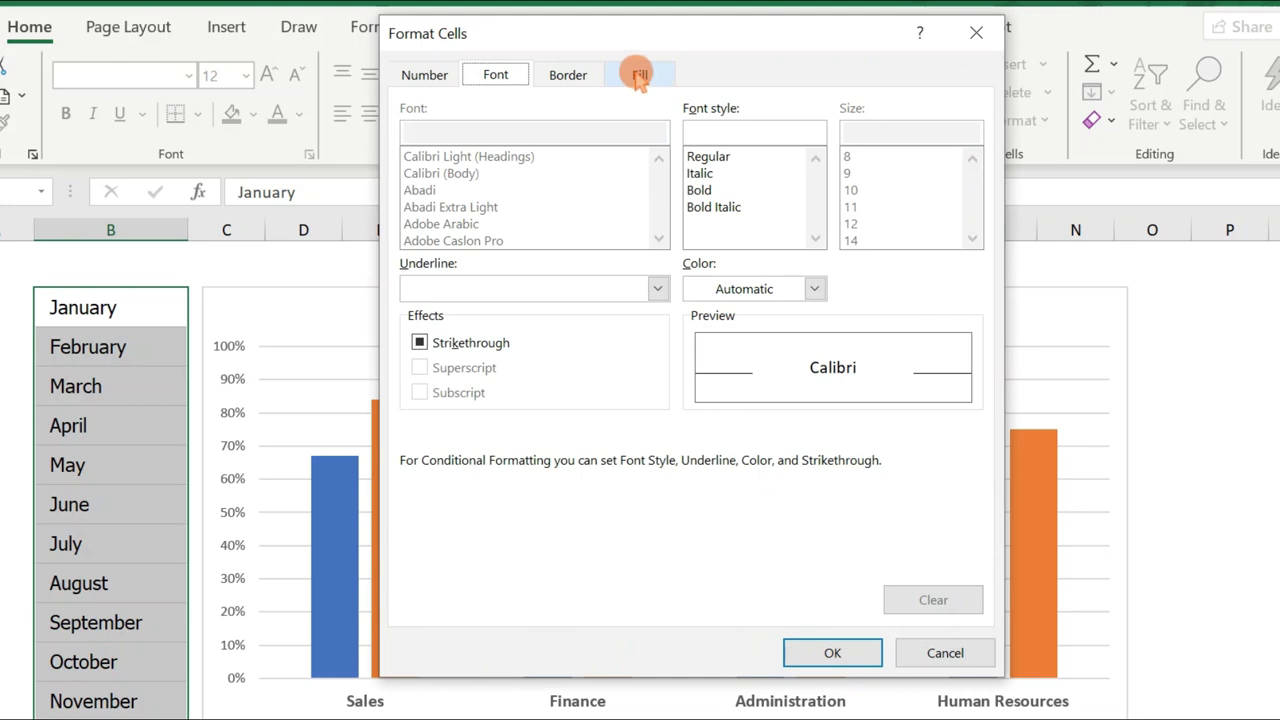
- Give the =$B3=MyMonth rule a dark blue fill and white font, then apply it to the month list
left_click(592, 90)
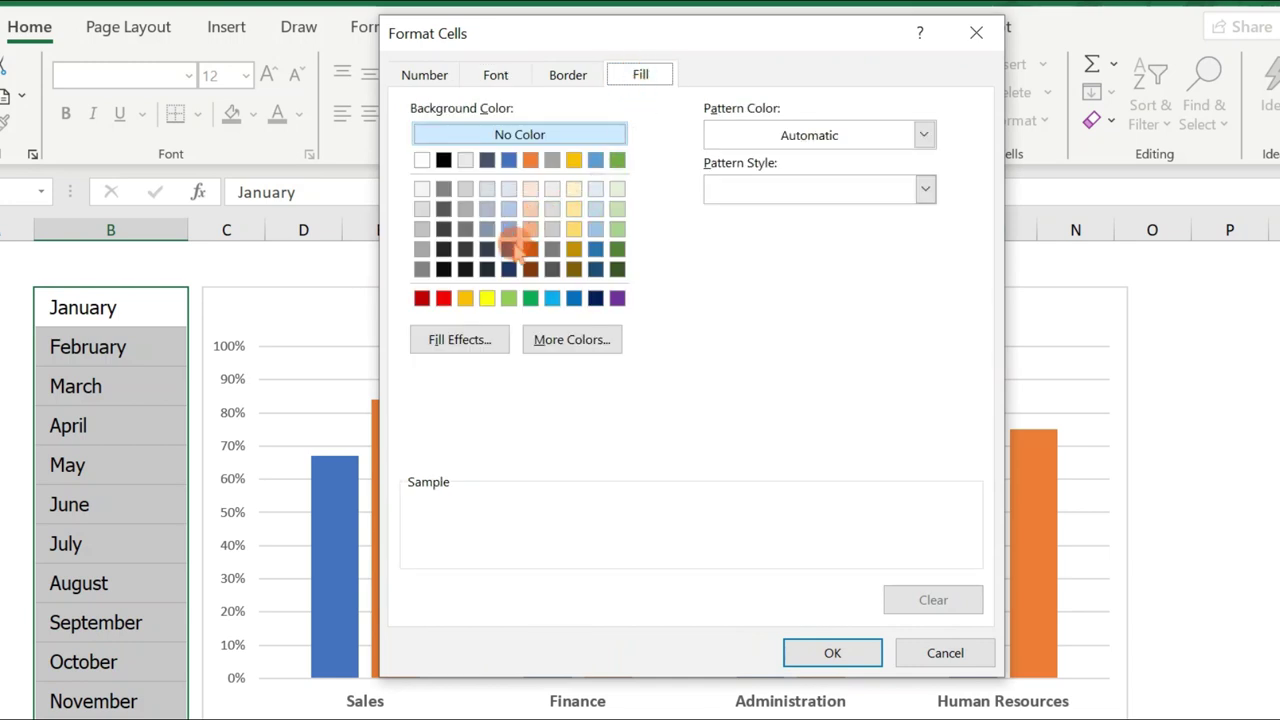
left_click(508, 248)
left_click(488, 74)
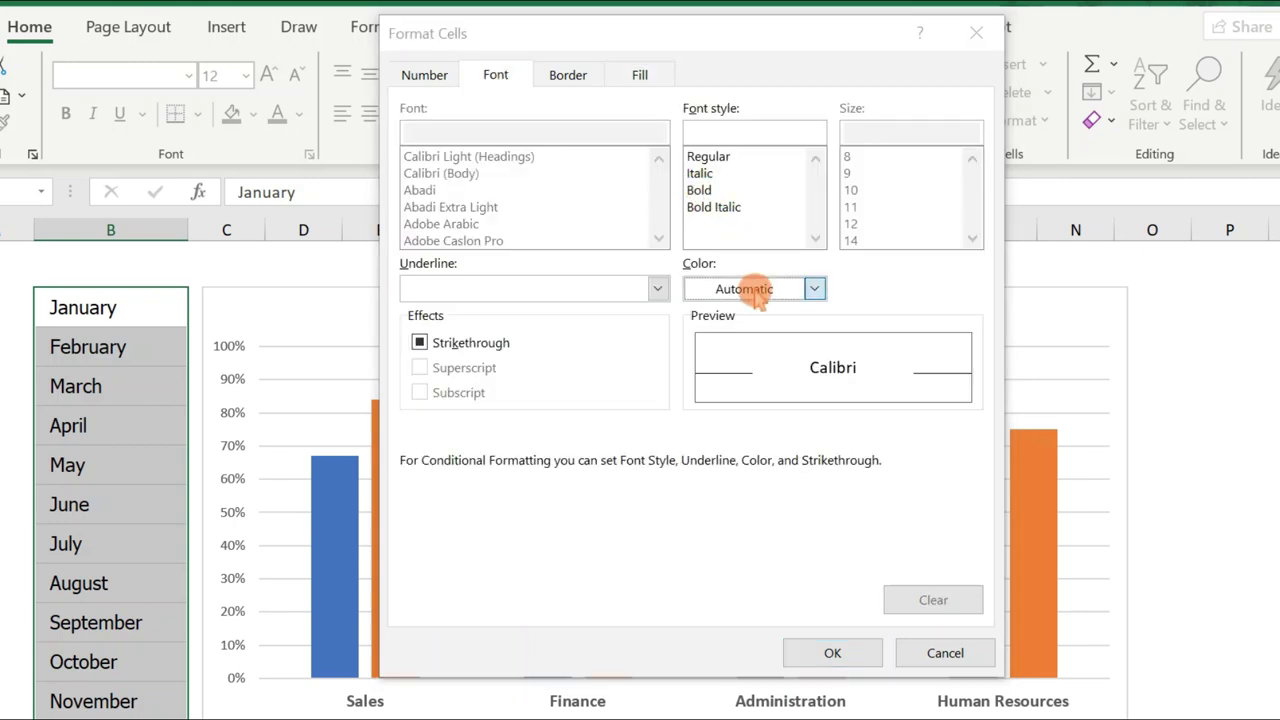
left_click(813, 288)
left_click(703, 392)
left_click(832, 652)
left_click(752, 570)
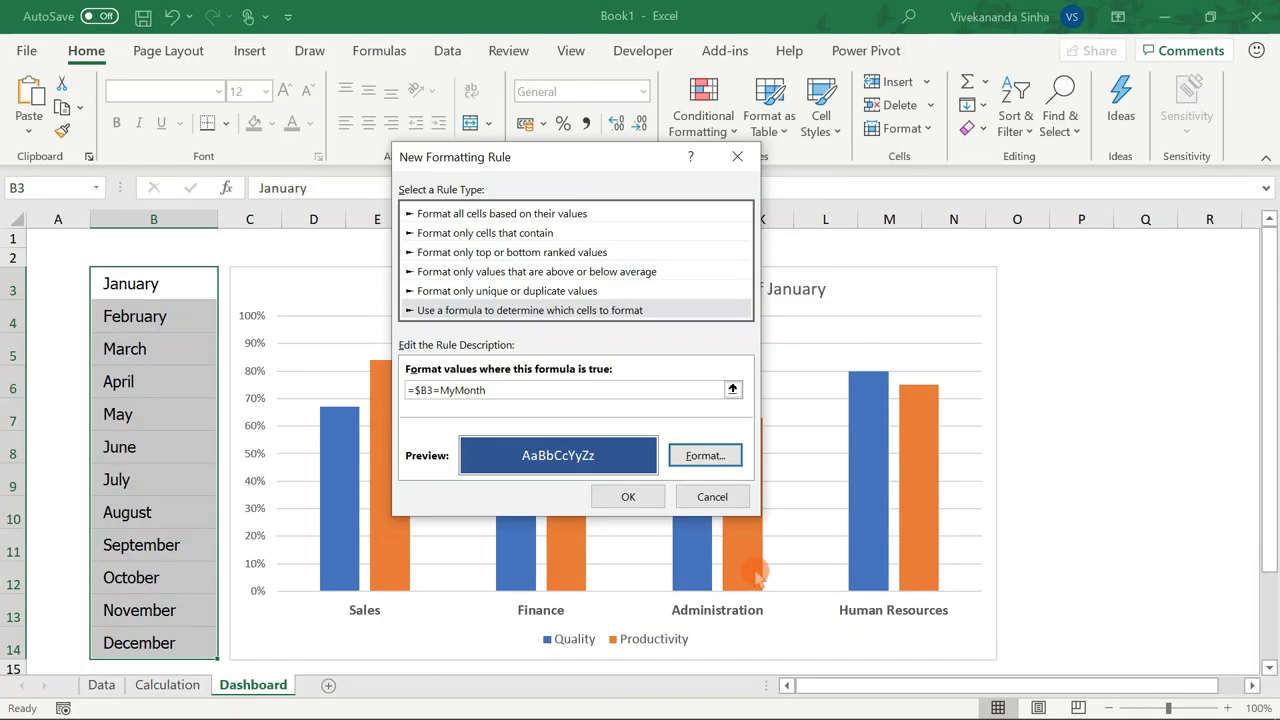
left_click(620, 505)
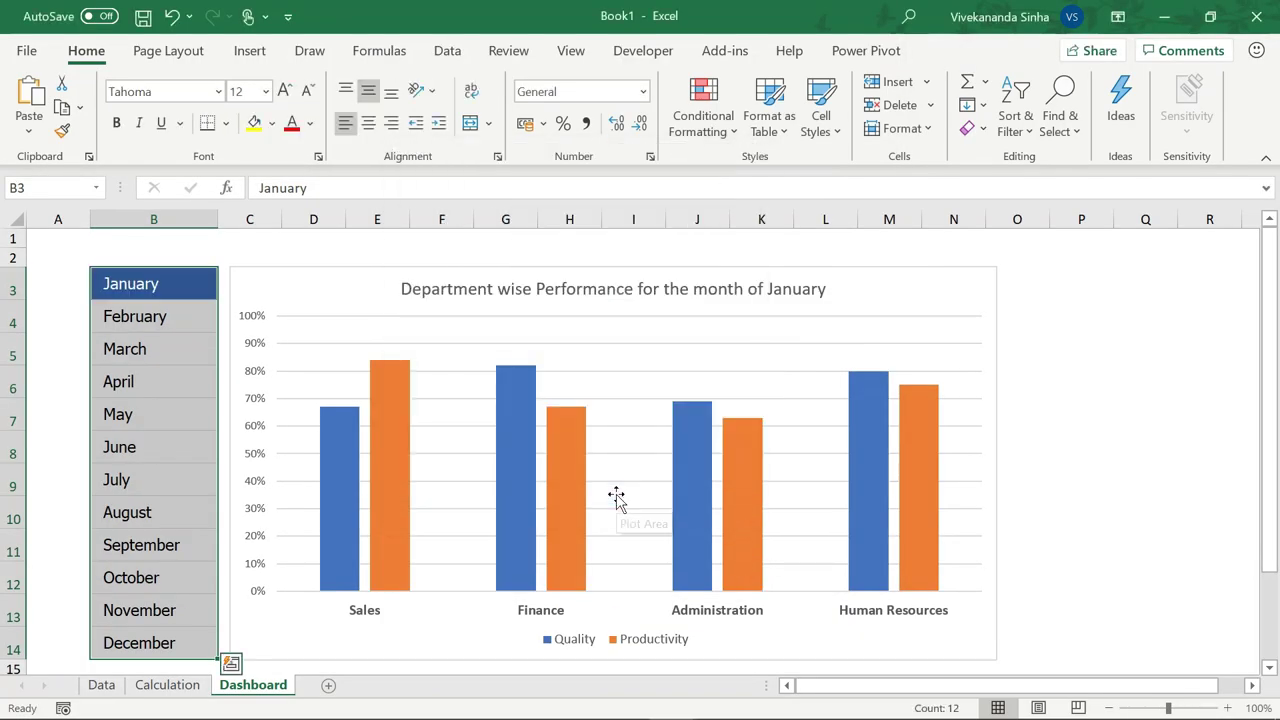
- Fill the month cells B3:B14 with White, Background 1, Darker 5%
left_click(172, 289)
key("Down")
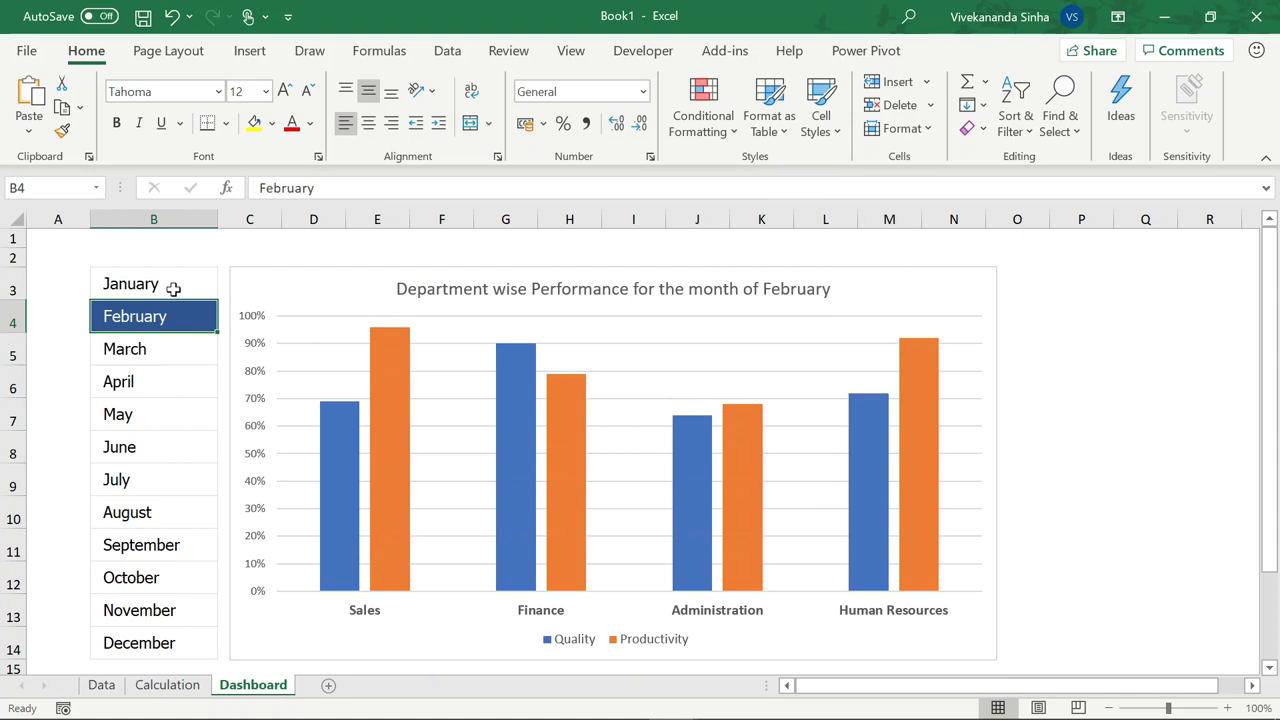
key("Down")
key("Down")
left_click_drag(172, 289, 174, 636)
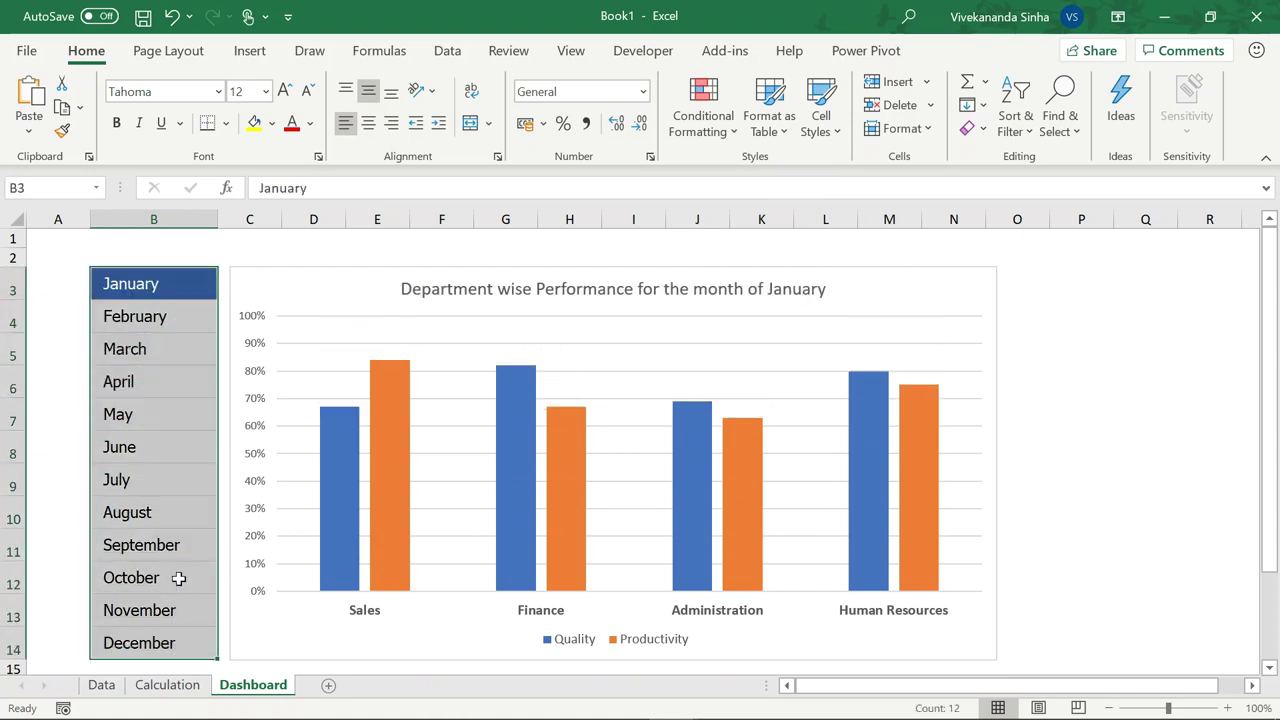
left_click(270, 124)
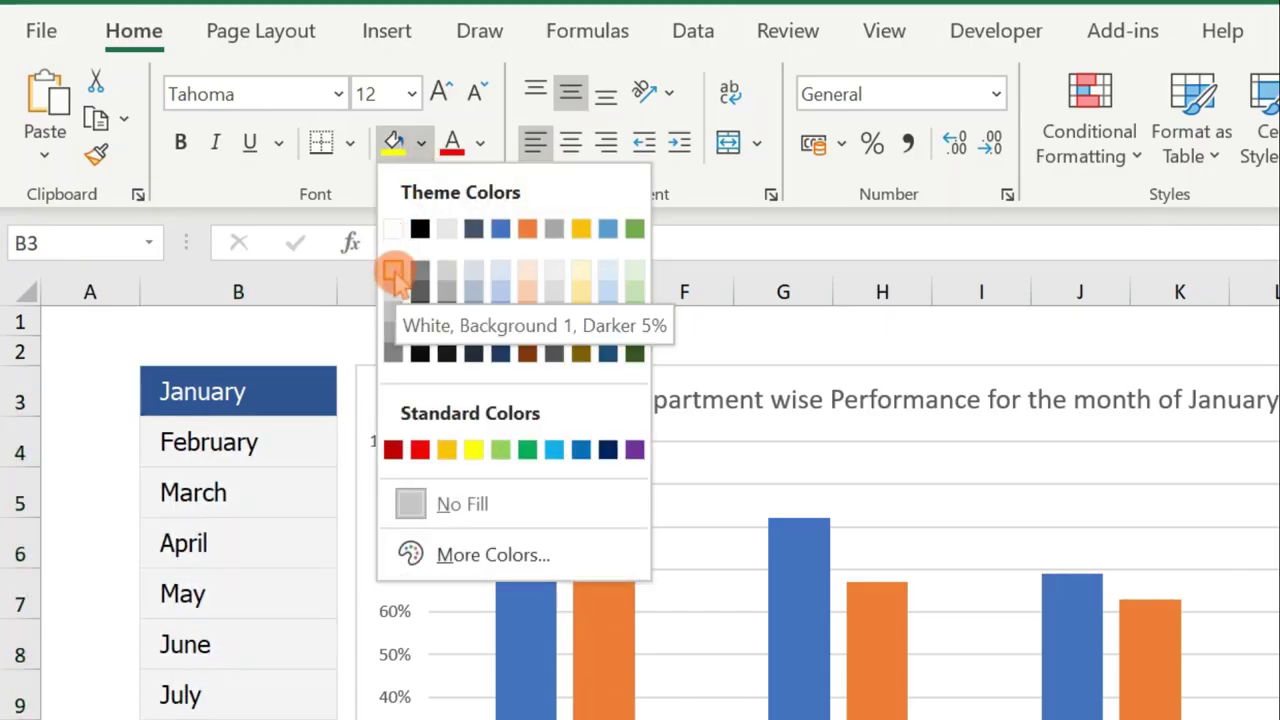
left_click(393, 272)
- Give the performance chart area the same White, Background 1, Darker 5% fill
left_click(269, 277)
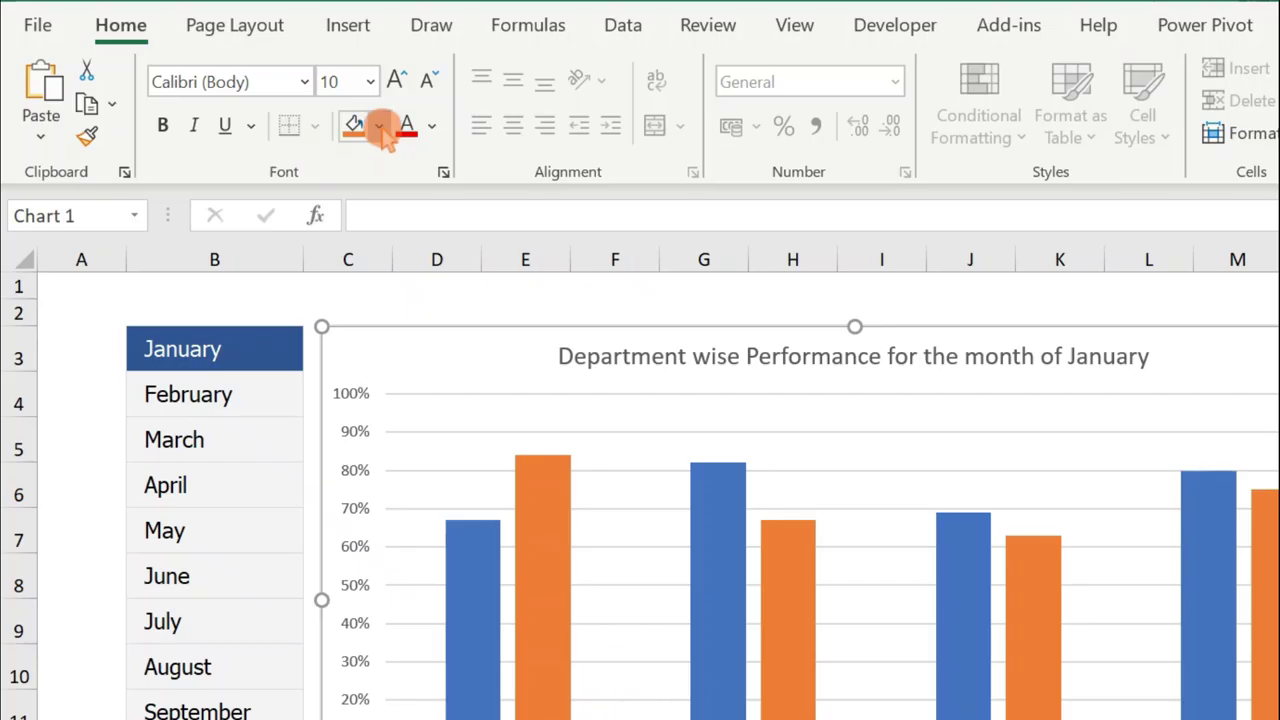
left_click(380, 126)
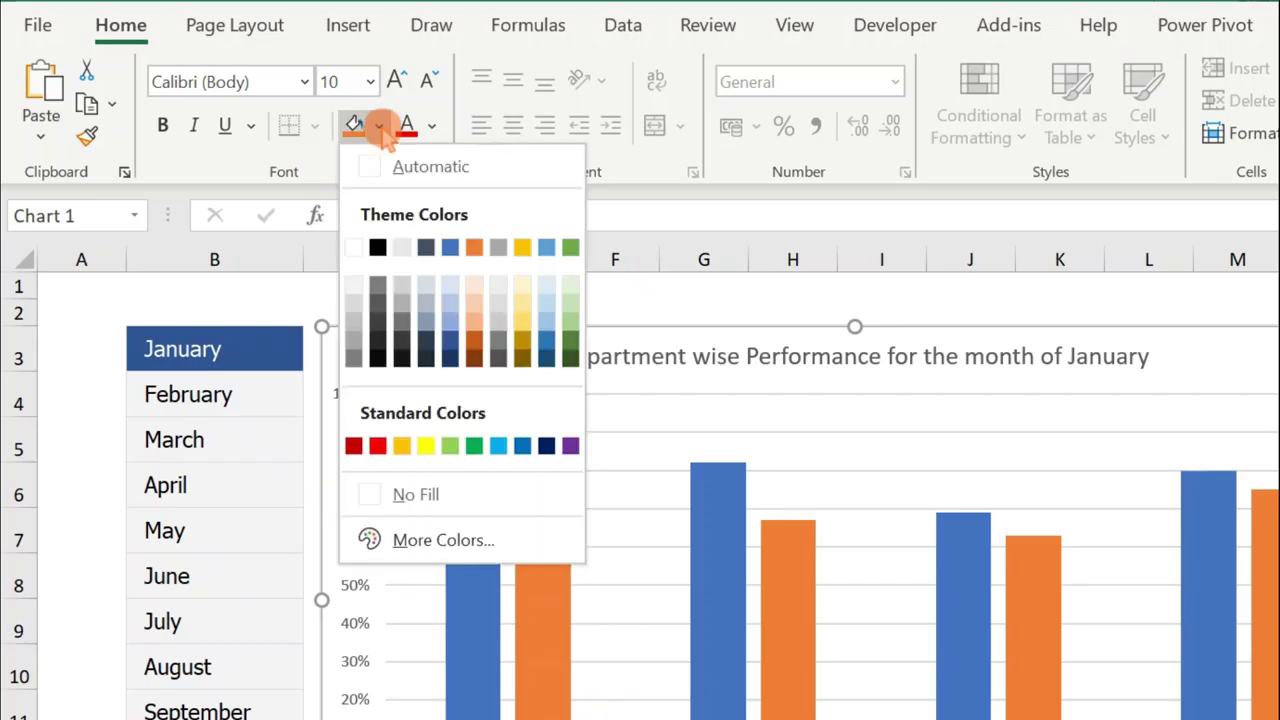
left_click(353, 286)
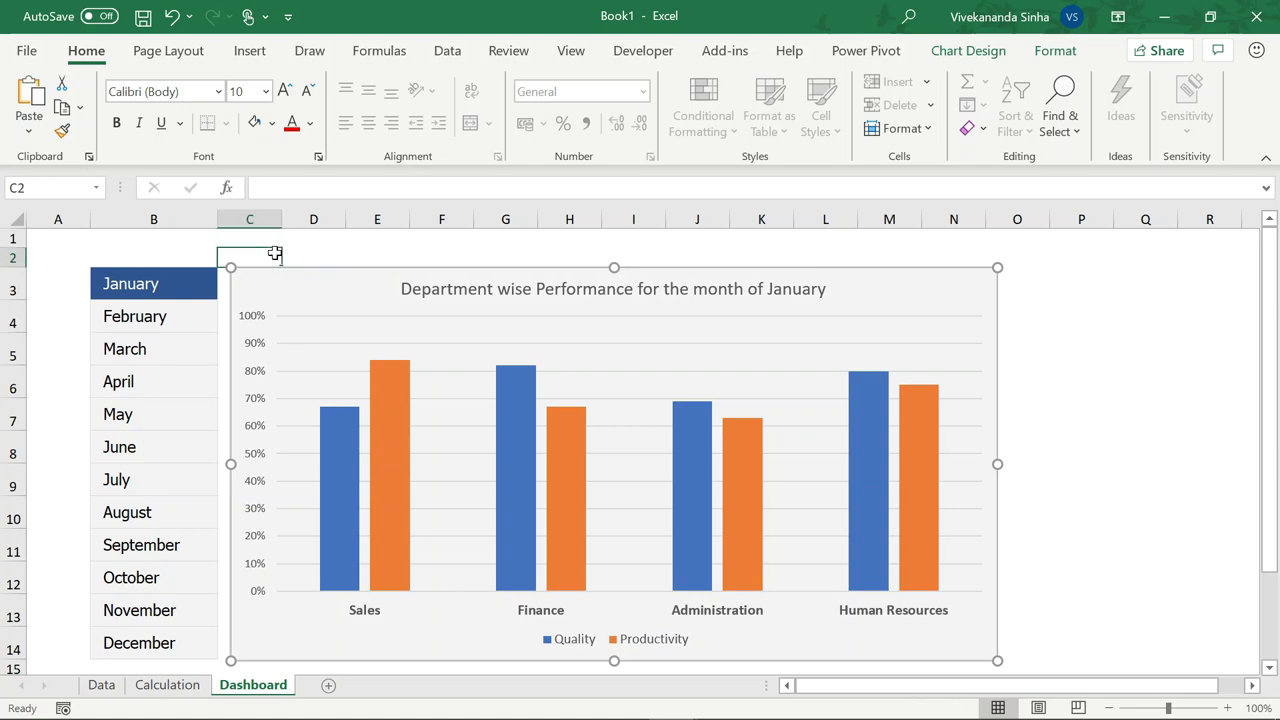
left_click(266, 260)
left_click(329, 275)
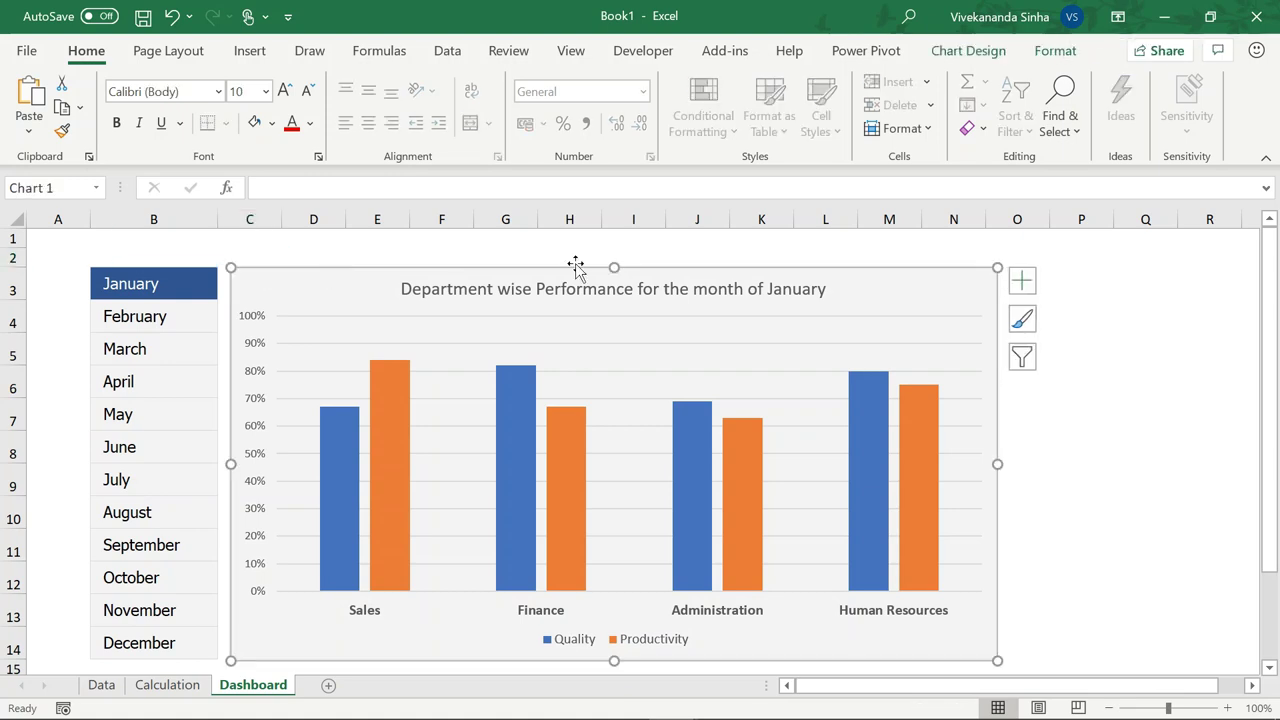
- Add Primary Major Vertical gridlines to the chart, then move the selected month to May
left_click(968, 51)
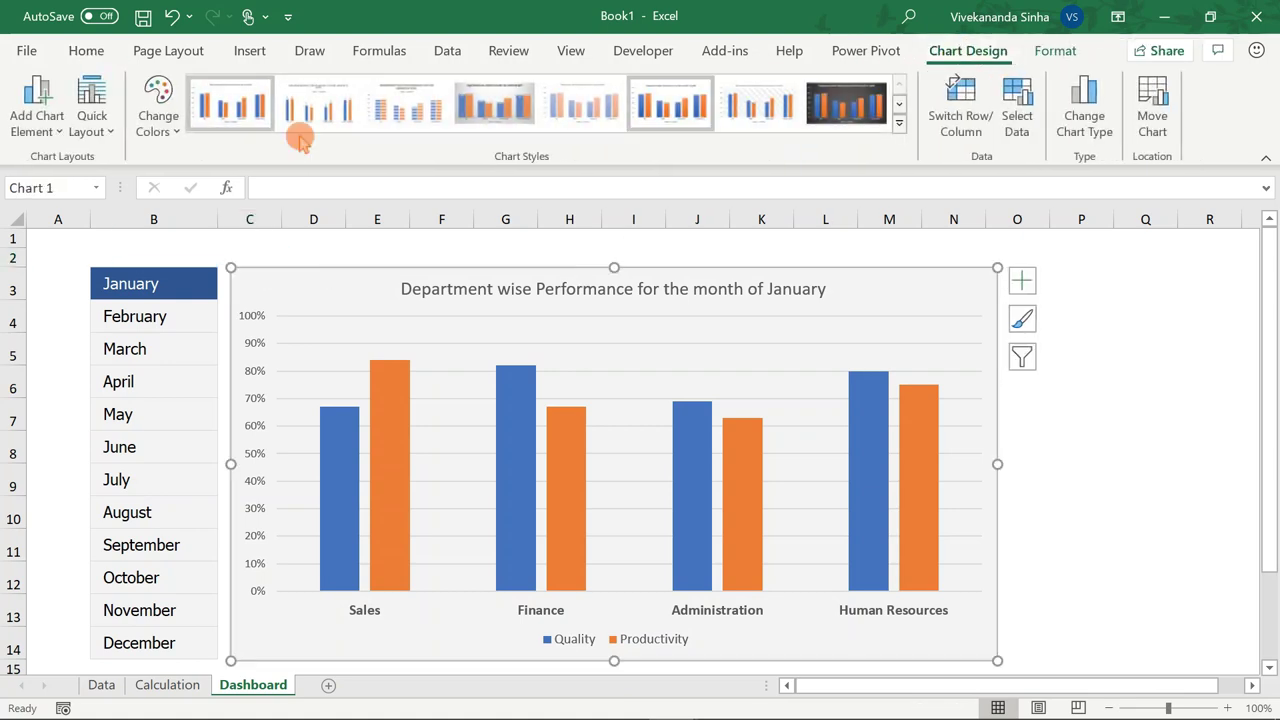
left_click(50, 130)
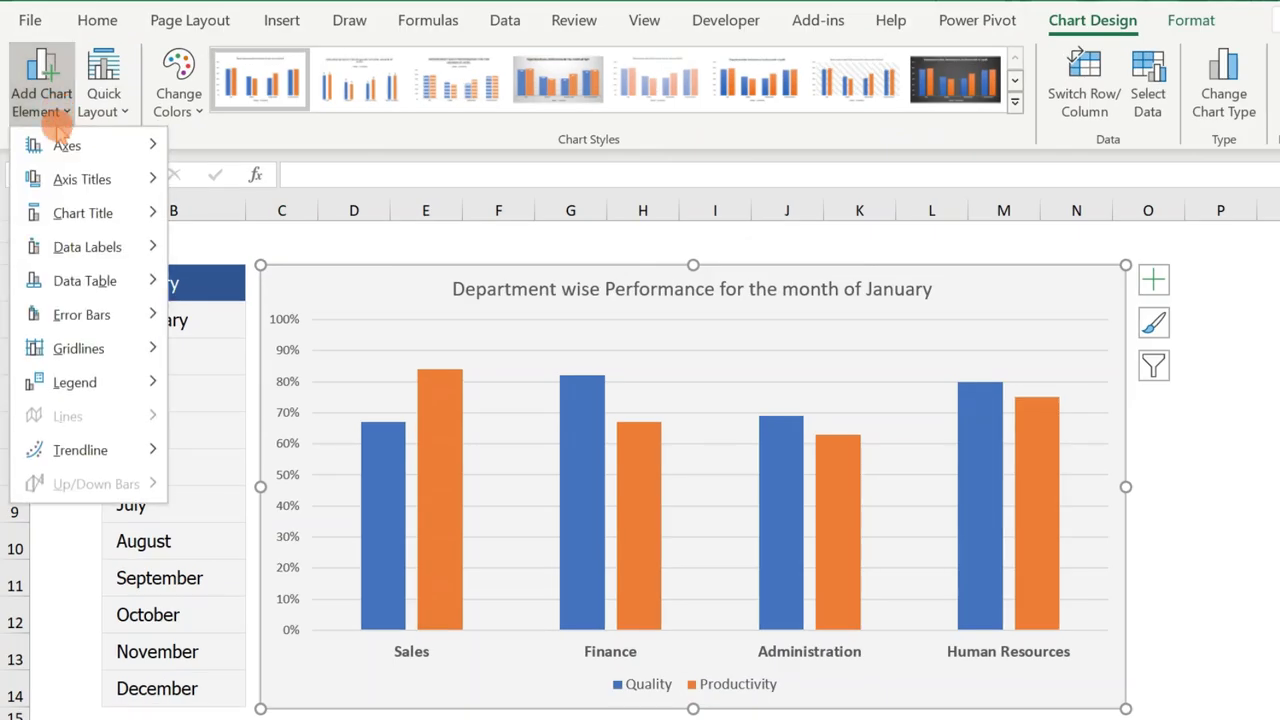
mouse_move(77, 249)
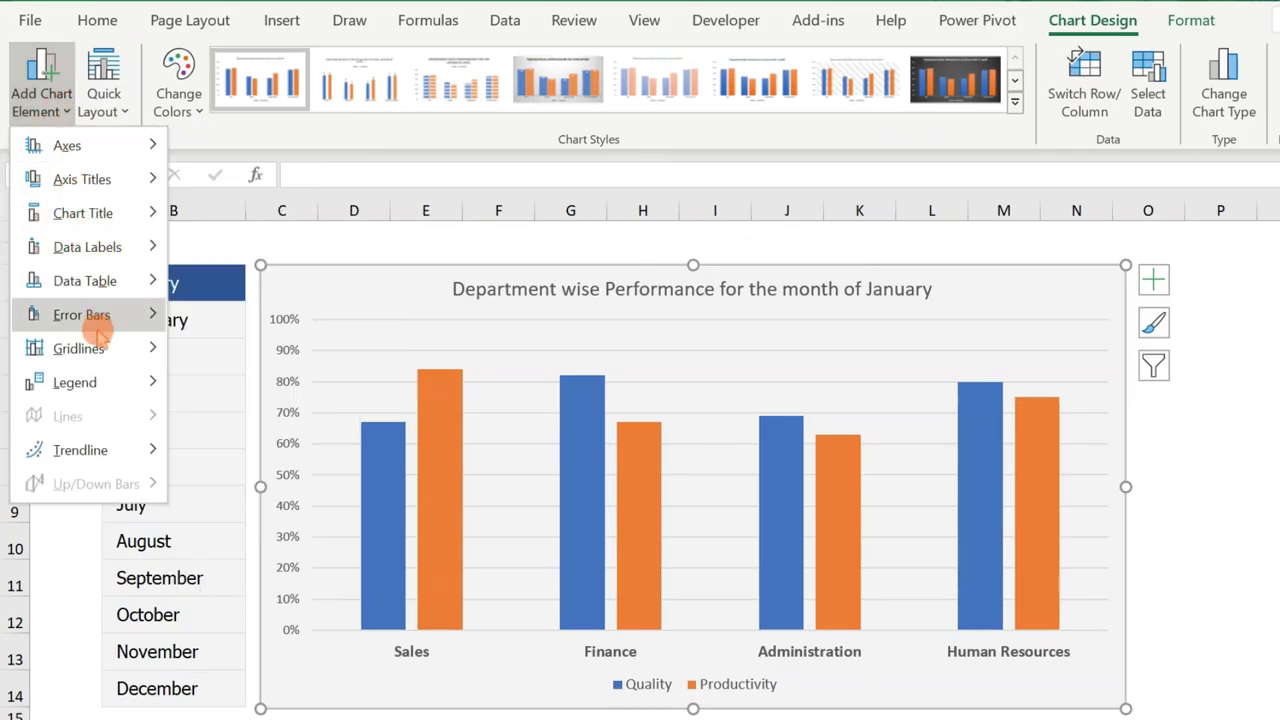
mouse_move(90, 348)
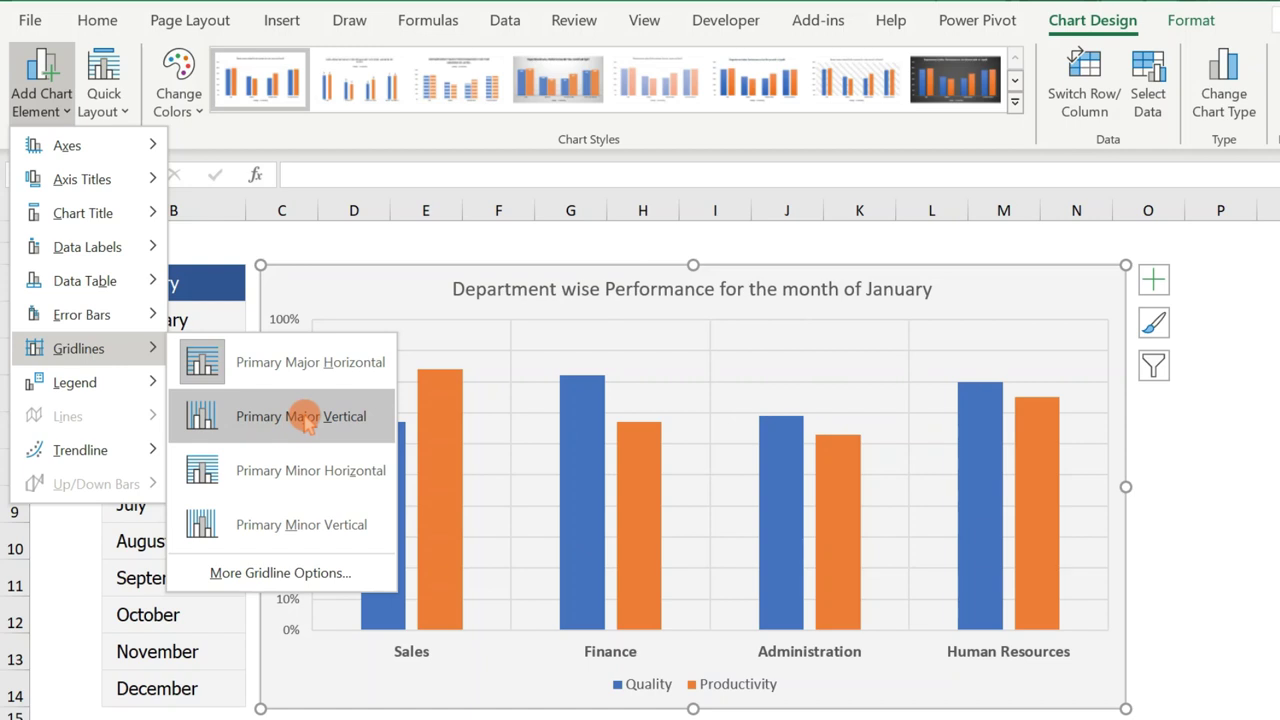
left_click(330, 418)
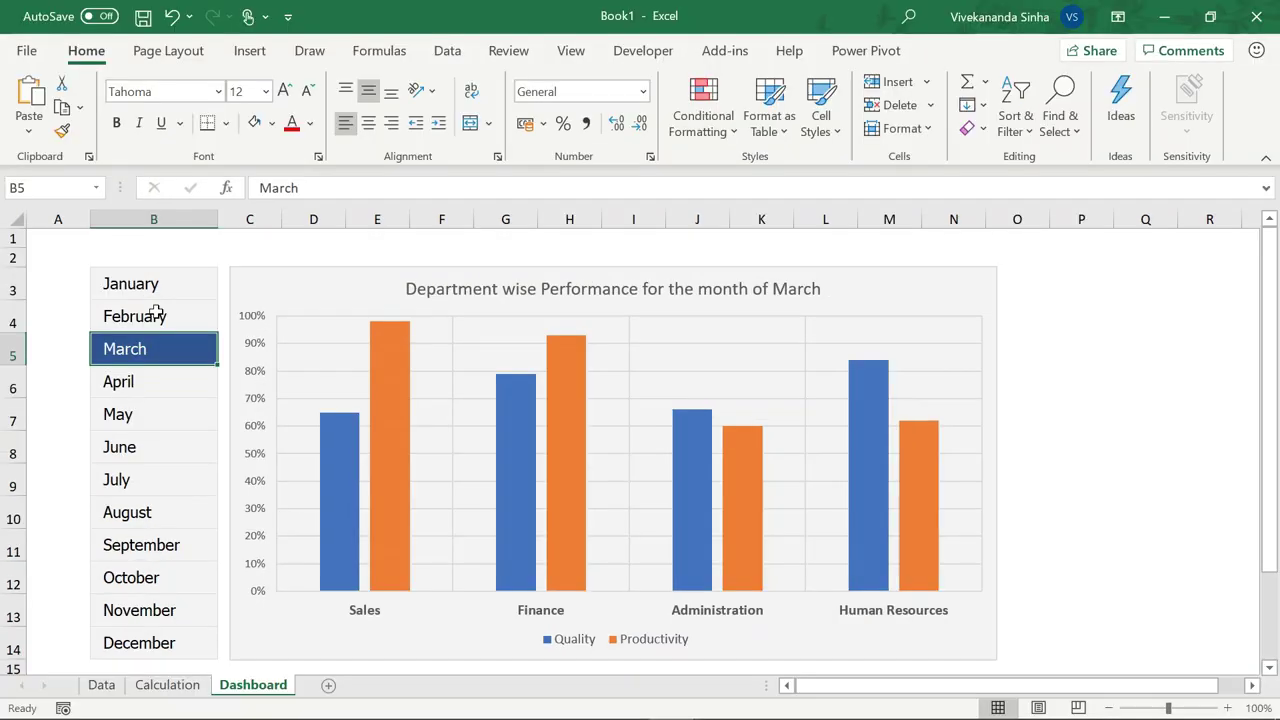
key("Down")
key("Down")
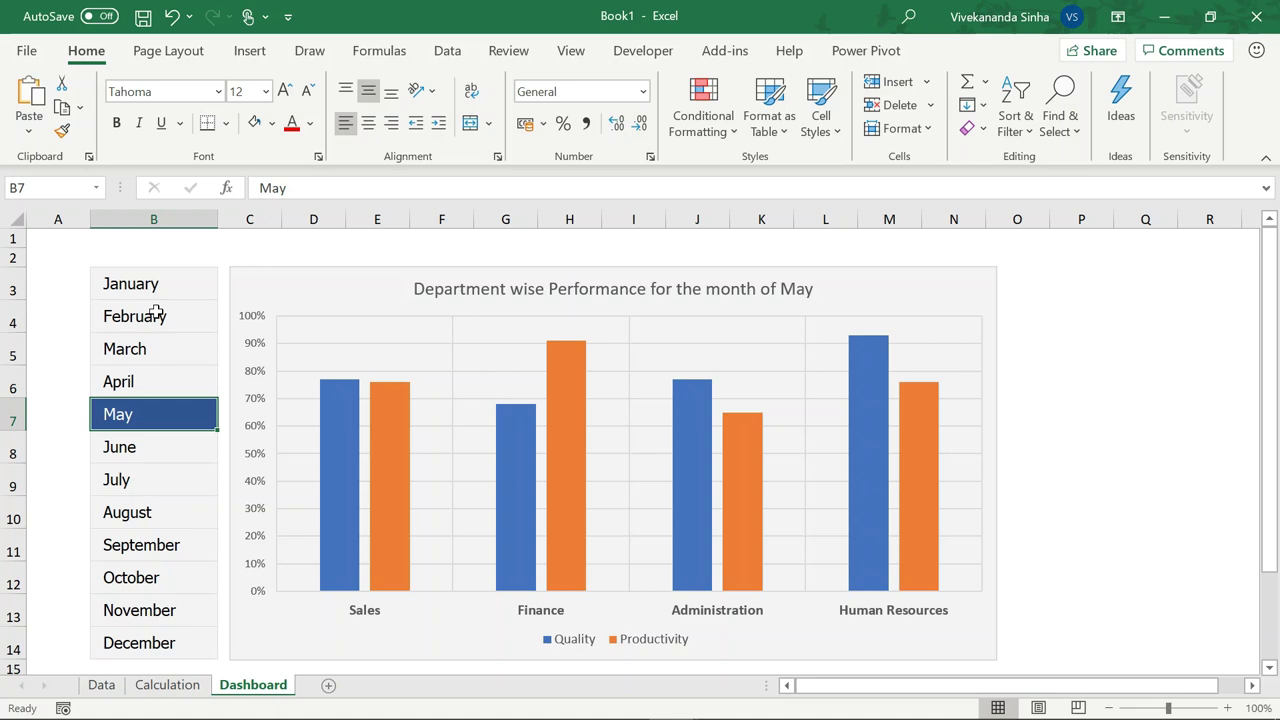
- Step the month selection from May through August and back to June
key("Down")
key("Down")
key("Down")
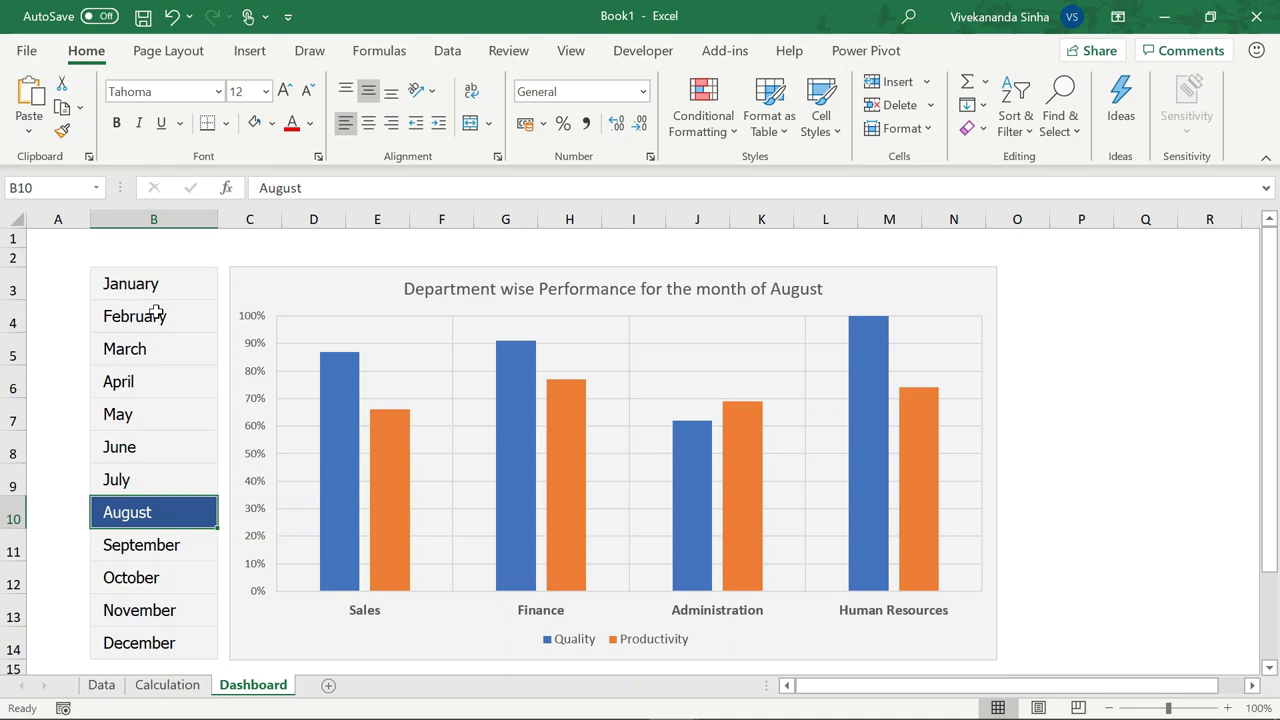
key("Up")
key("Up")
key("Up")
key("Down")
key("Down")
key("Down")
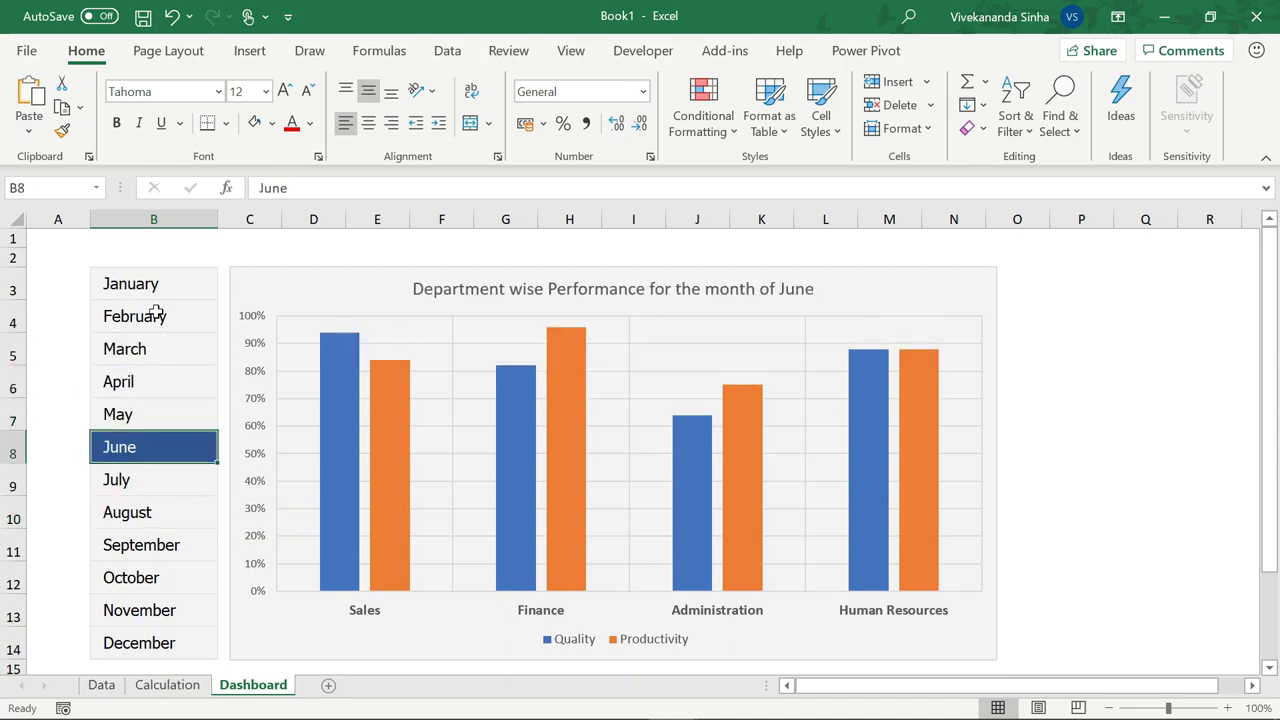
- Hide the Calculation sheet using its tab's right-click menu
left_click(165, 680)
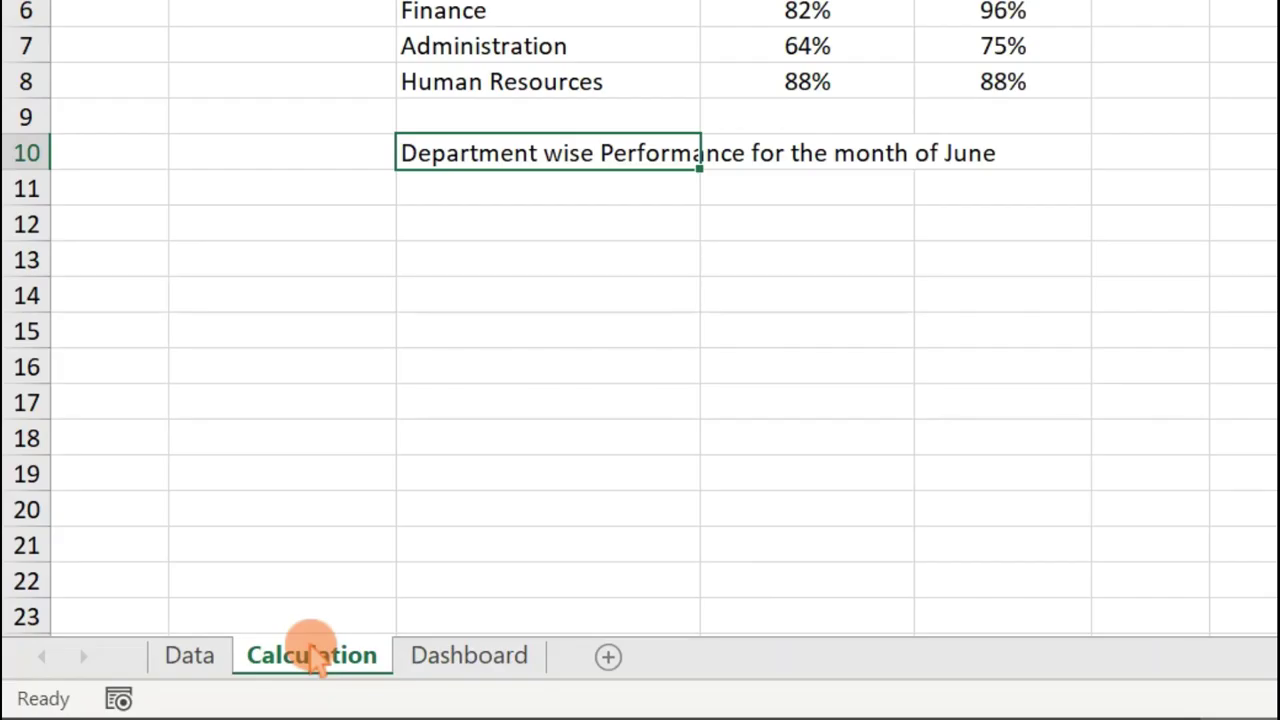
right_click(168, 686)
left_click(314, 652)
right_click(312, 648)
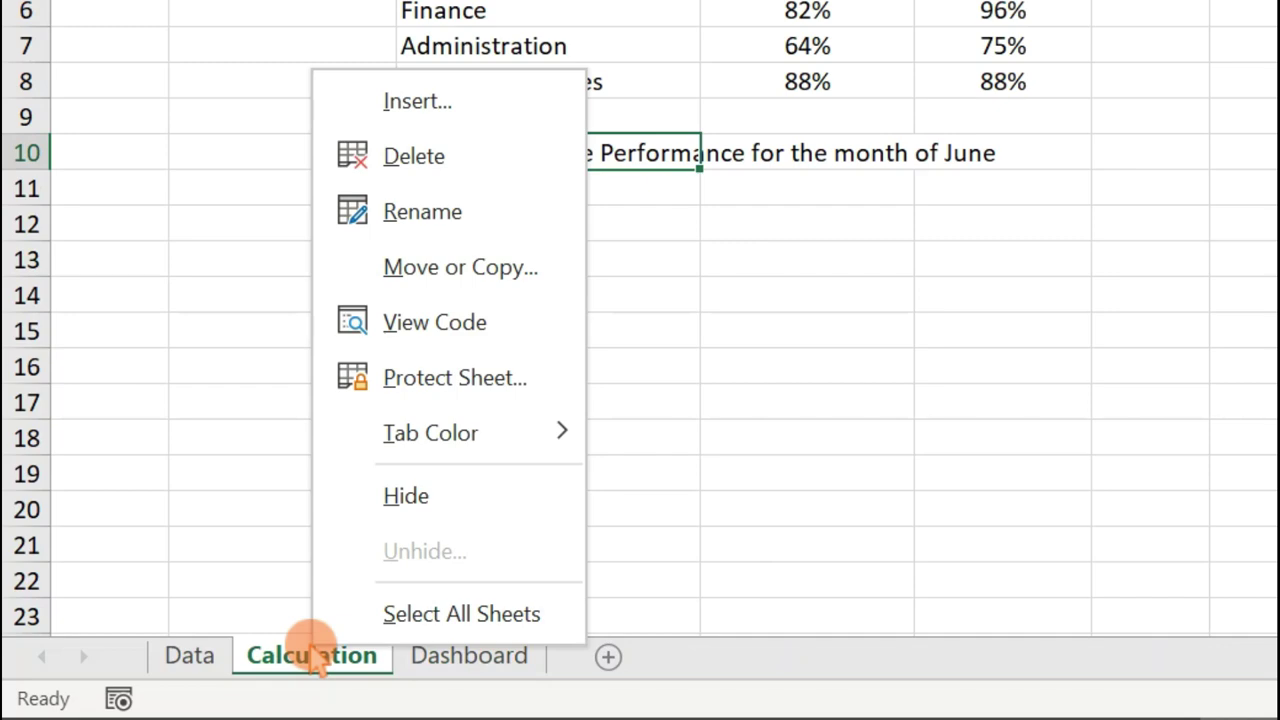
left_click(406, 497)
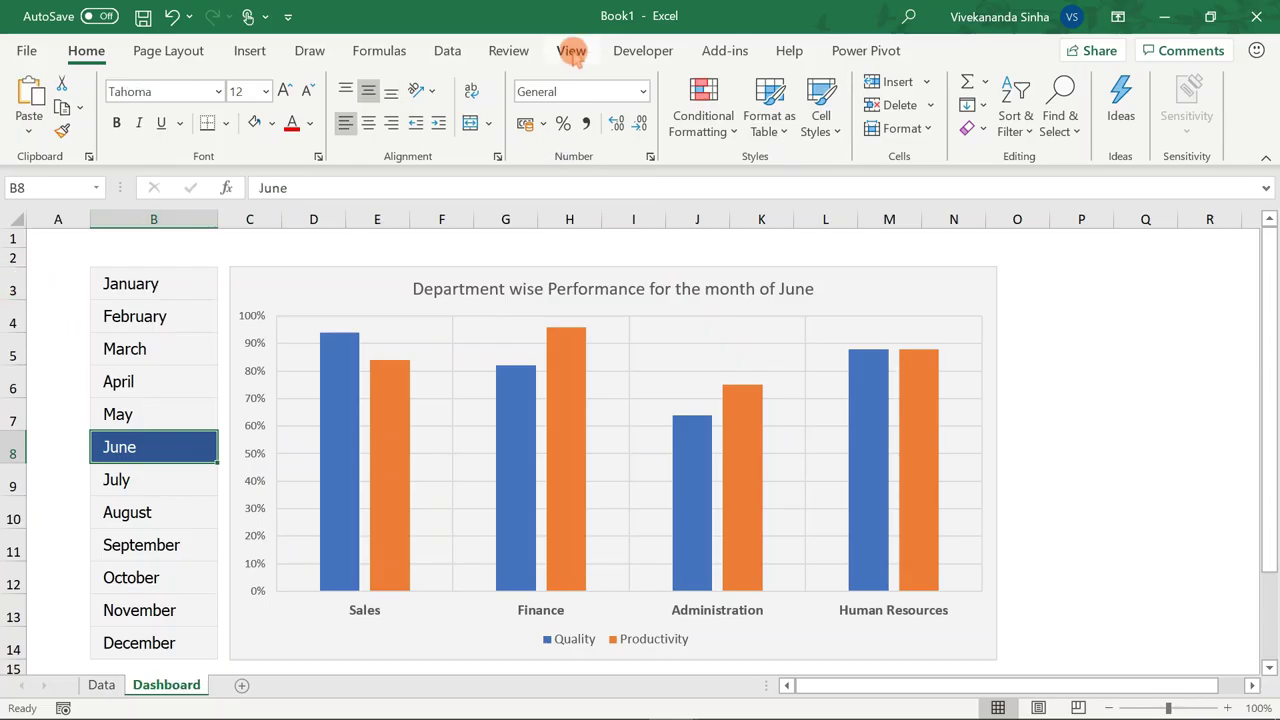
- Turn off the row and column headings in View, then move the month selection to March
left_click(574, 54)
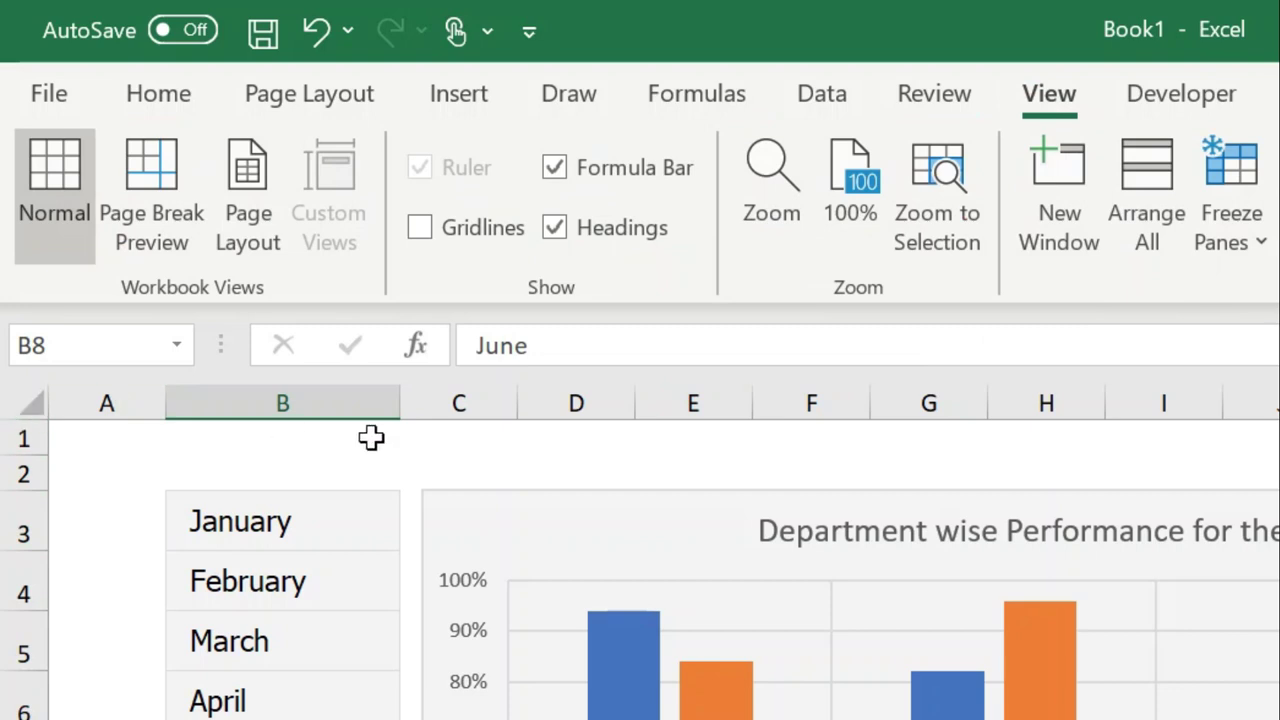
left_click(586, 240)
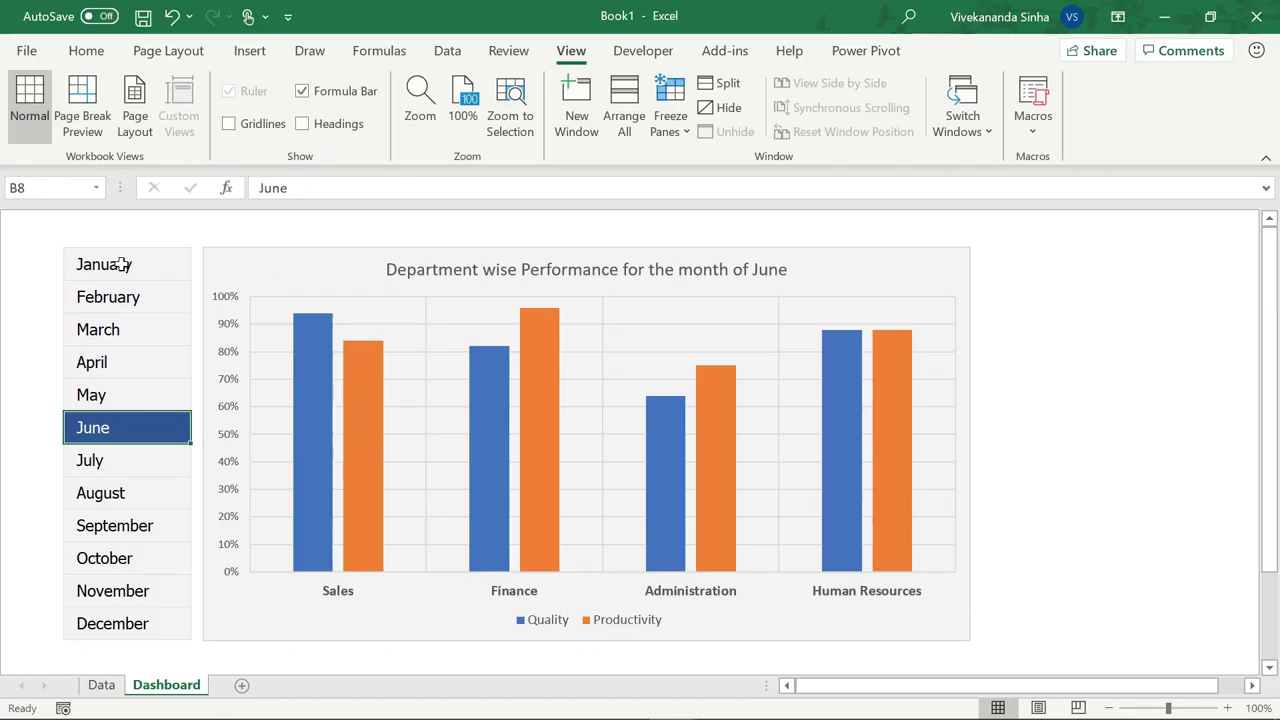
left_click(120, 264)
key("Down")
key("Down")
key("Down")
key("Down")
key("Down")
key("Down")
key("Down")
key("Up")
key("Up")
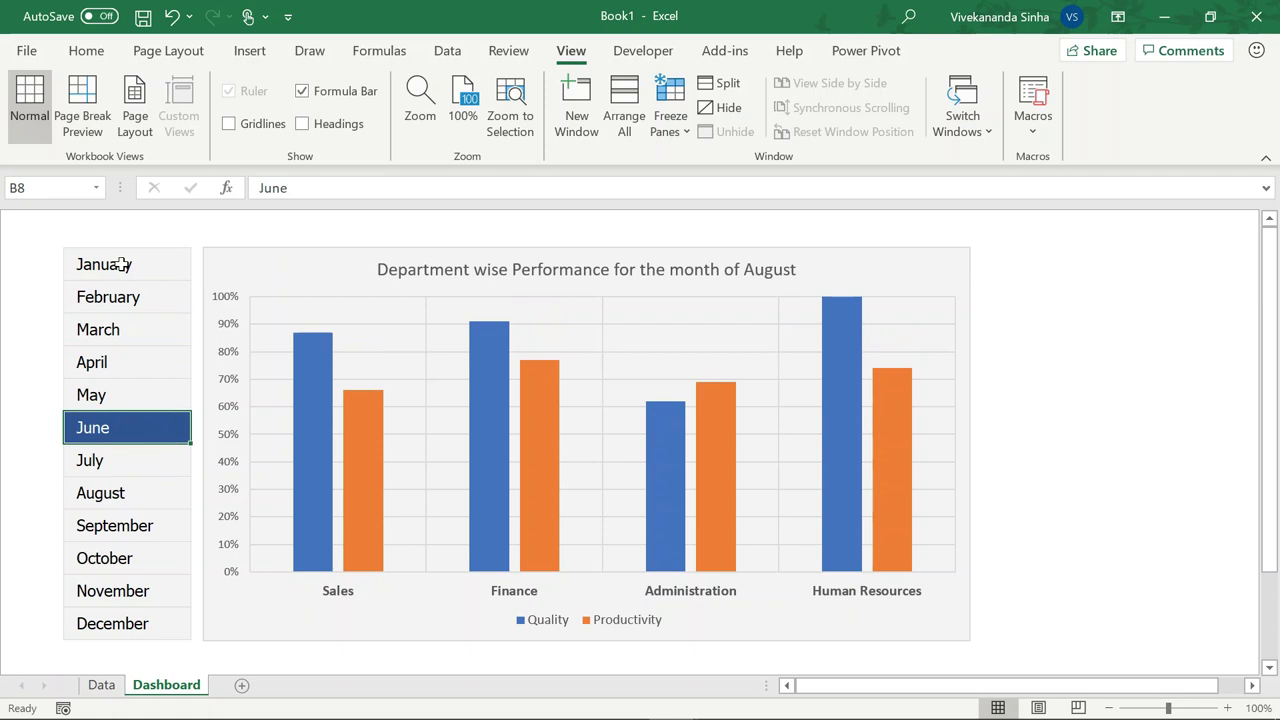
key("Up")
key("Up")
key("Up")
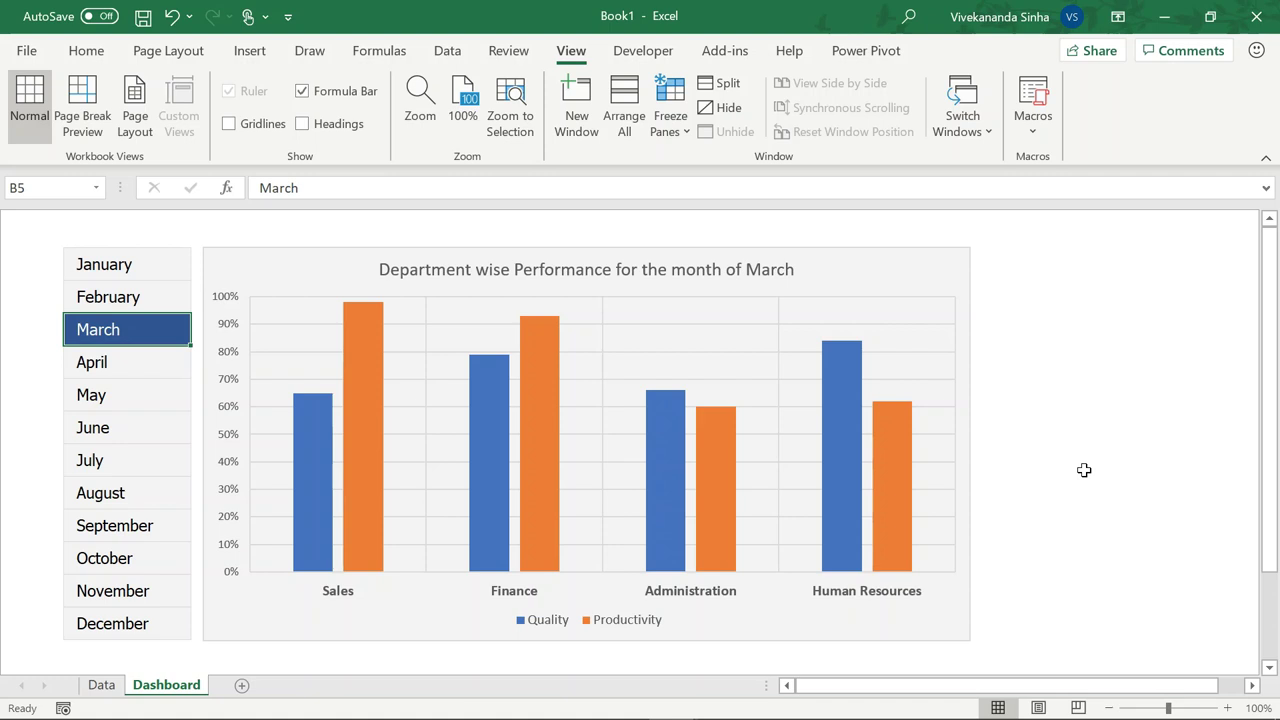
key("F12")
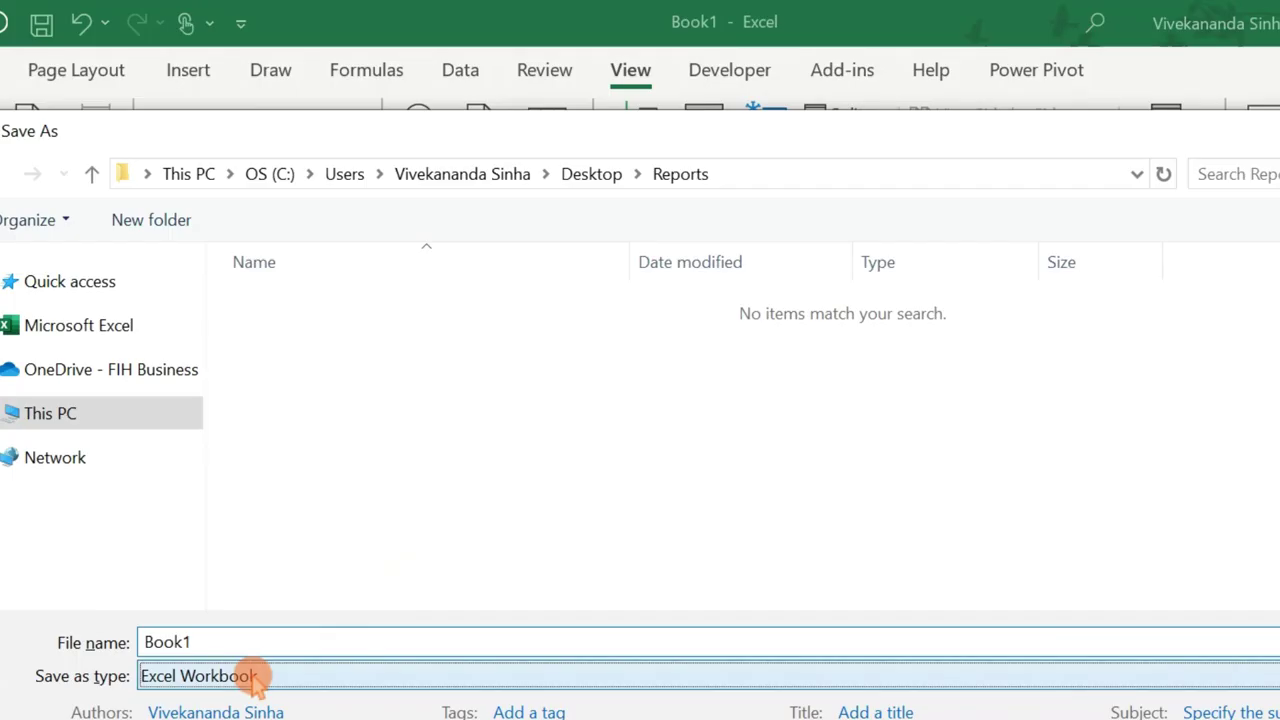
- Save to the Reports folder as Excel Macro-Enabled Workbook 'Performance Dashboard'
left_click(290, 491)
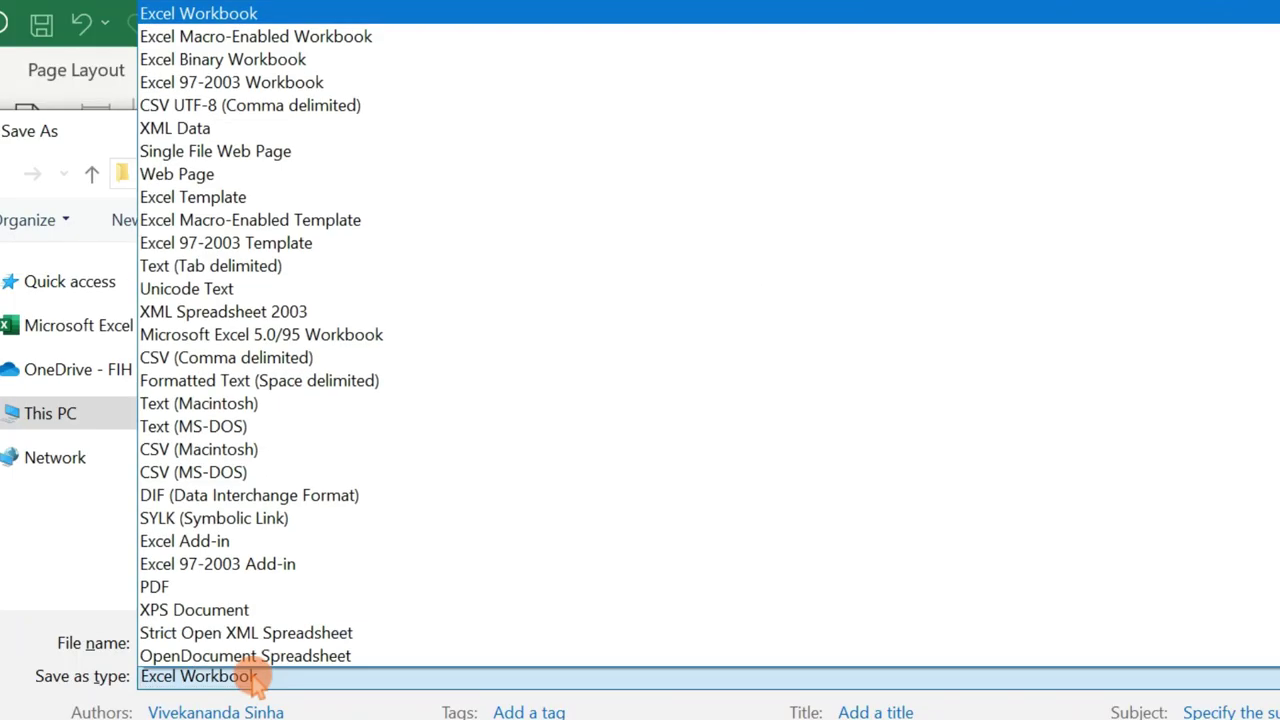
left_click(305, 36)
double_click(277, 466)
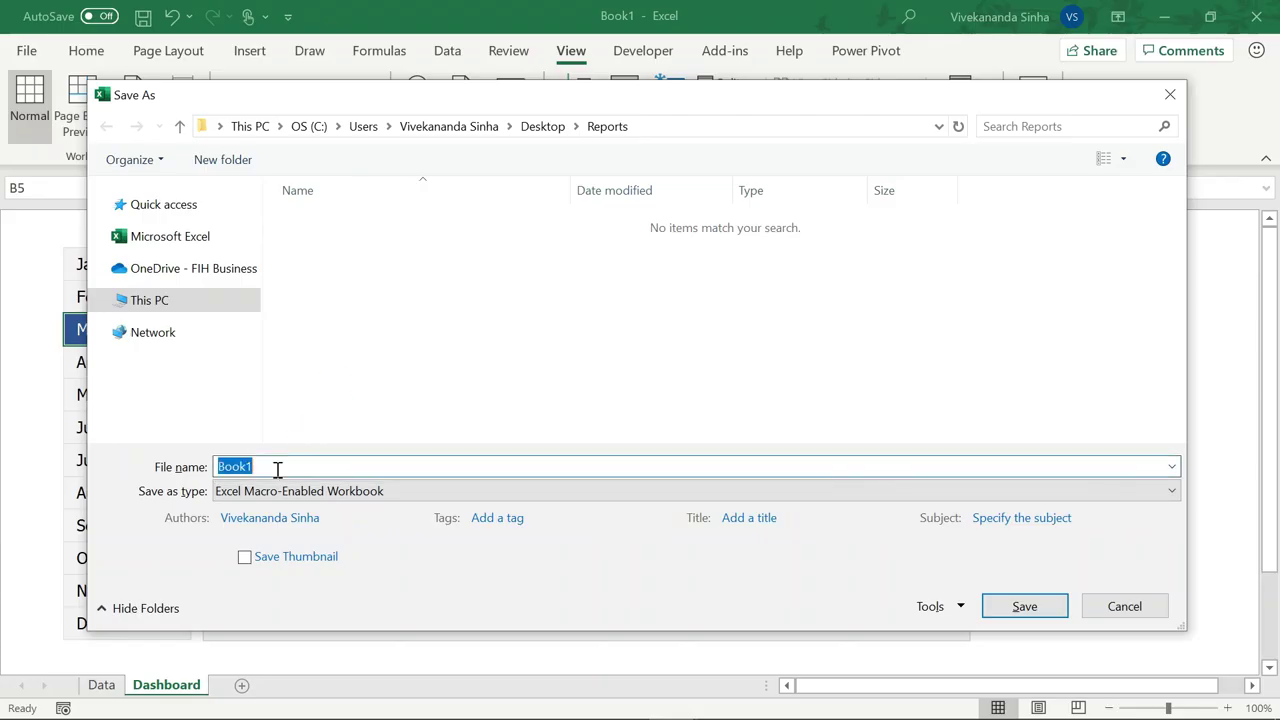
type("Performance Dashboard")
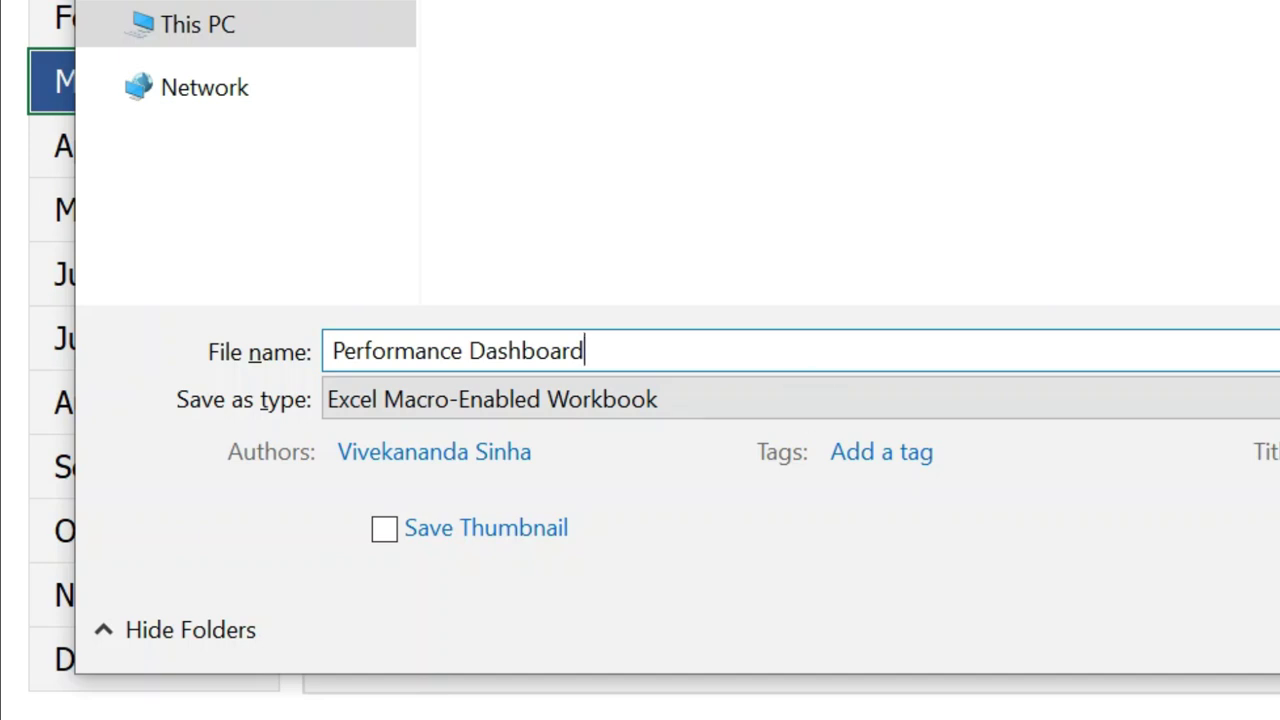
left_click(1020, 605)
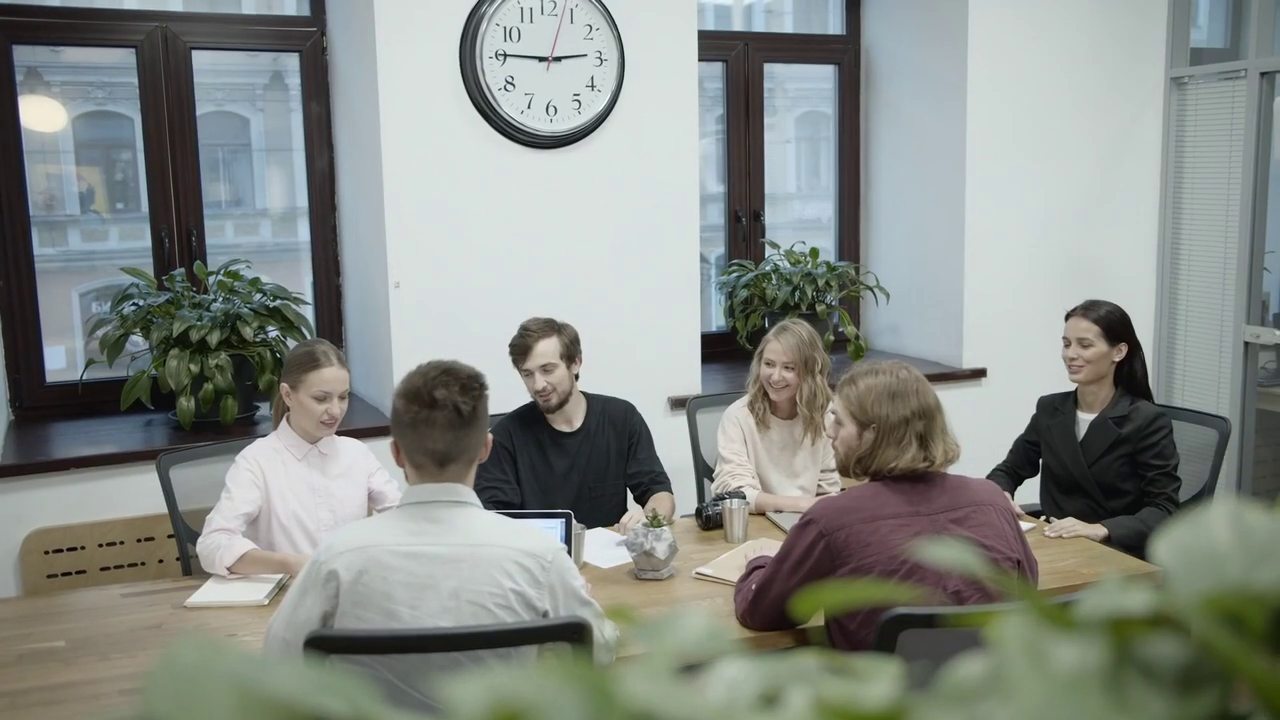